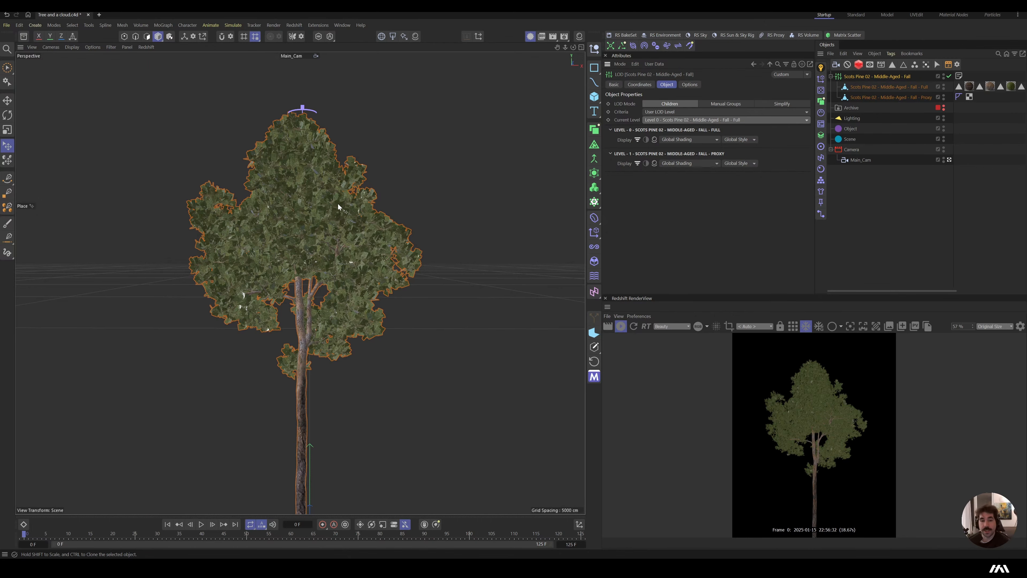
# Step: Raise the Camera null and pull it back to about -1505 cm in Z, framing the tree's crown and upper trunk
pyautogui.keyDown('alt'); pyautogui.moveTo(338, 202); pyautogui.dragTo(314, 207); pyautogui.keyUp('alt')
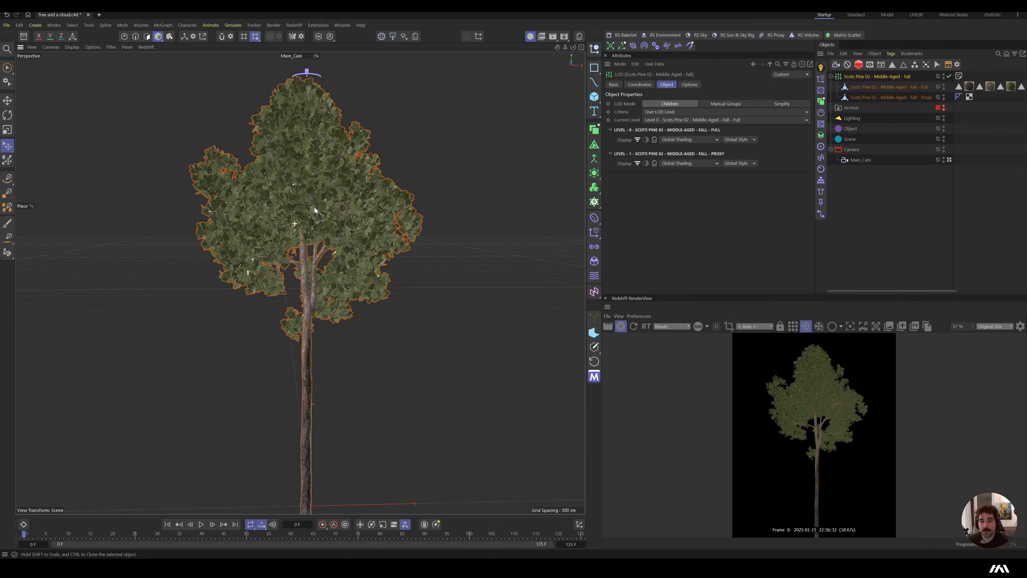
pyautogui.click(860, 160)
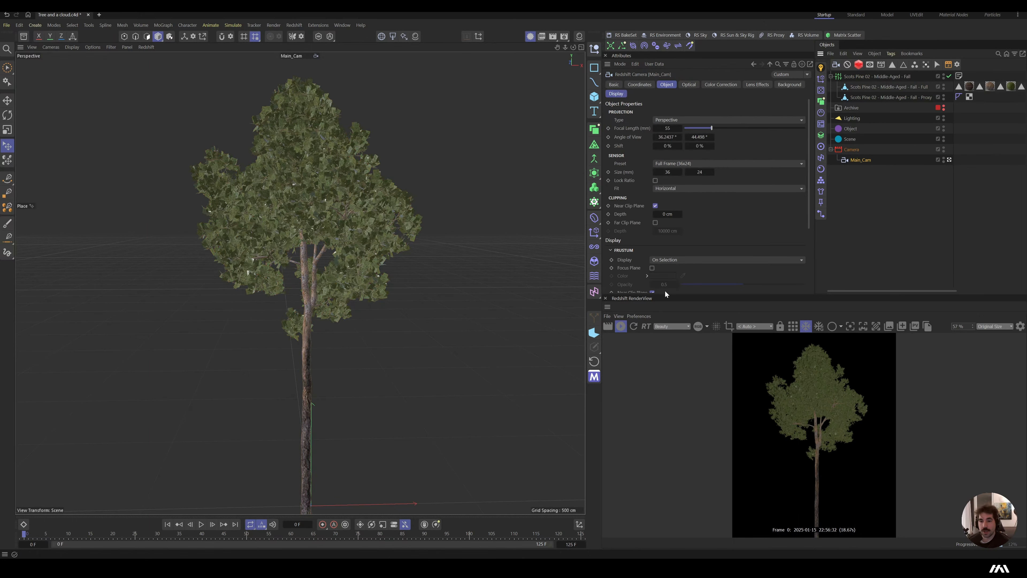
pyautogui.click(854, 150)
pyautogui.click(641, 86)
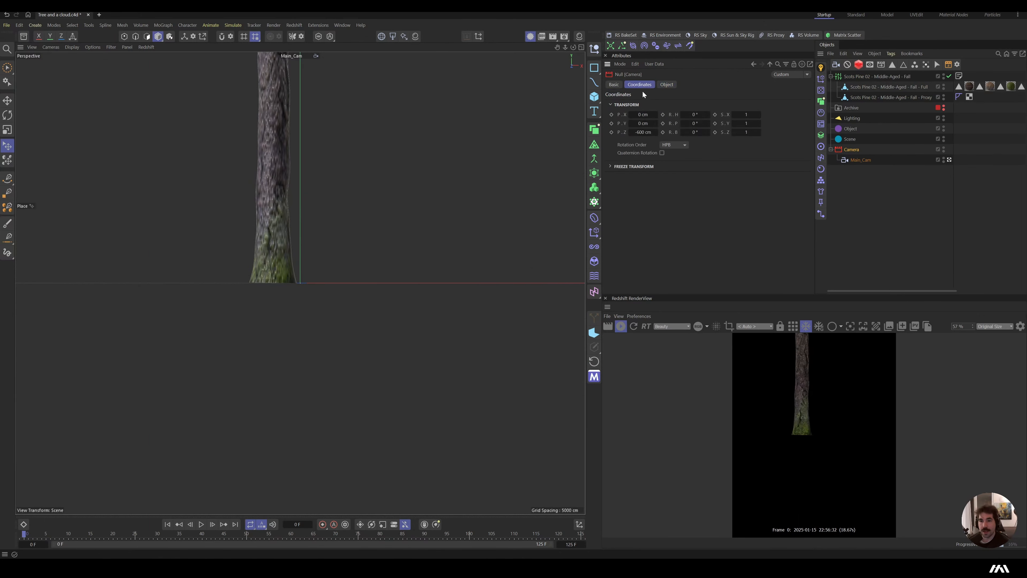
pyautogui.moveTo(643, 124)
pyautogui.mouseDown()
pyautogui.moveTo(688, 121)
pyautogui.moveTo(635, 123)
pyautogui.mouseUp()
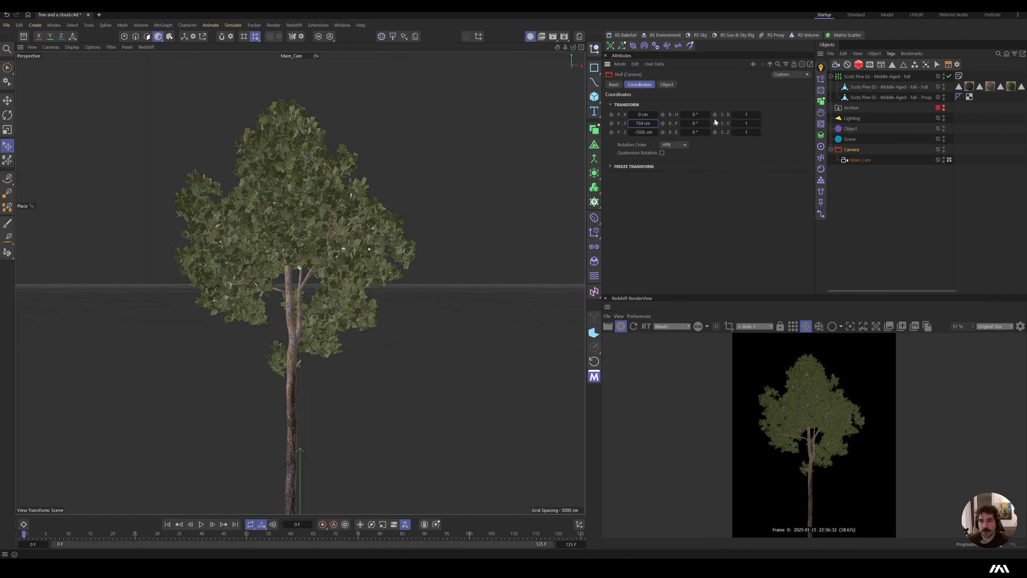
pyautogui.moveTo(643, 125); pyautogui.dragTo(652, 125)
# Step: Add a plane, raise it to the height of the trunk's lower branches and set its orientation to -Z
pyautogui.moveTo(595, 97); pyautogui.dragTo(637, 127)
pyautogui.click(847, 78)
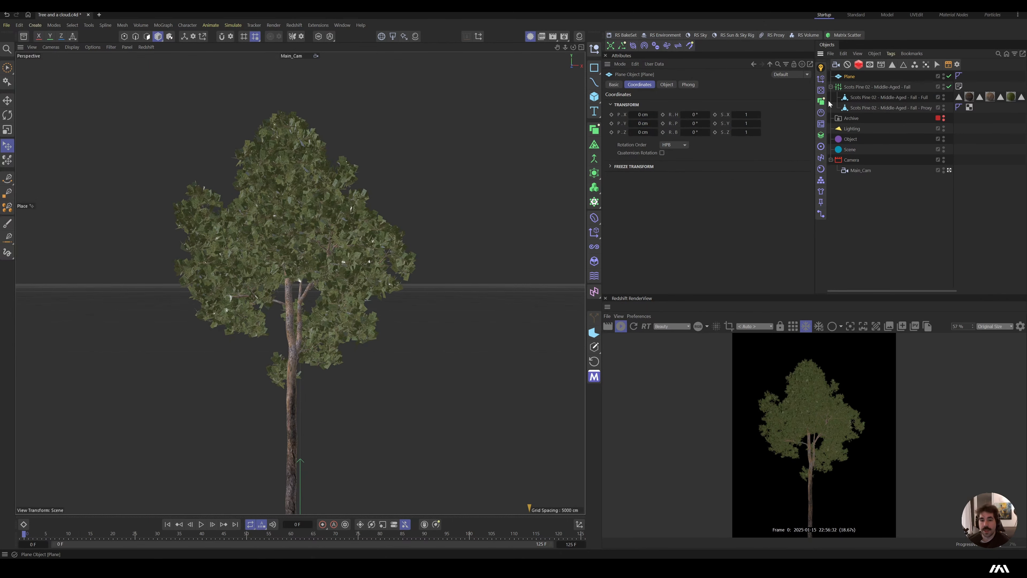
pyautogui.moveTo(630, 120)
pyautogui.mouseDown()
pyautogui.moveTo(652, 123)
pyautogui.moveTo(641, 125)
pyautogui.mouseUp()
pyautogui.click(666, 85)
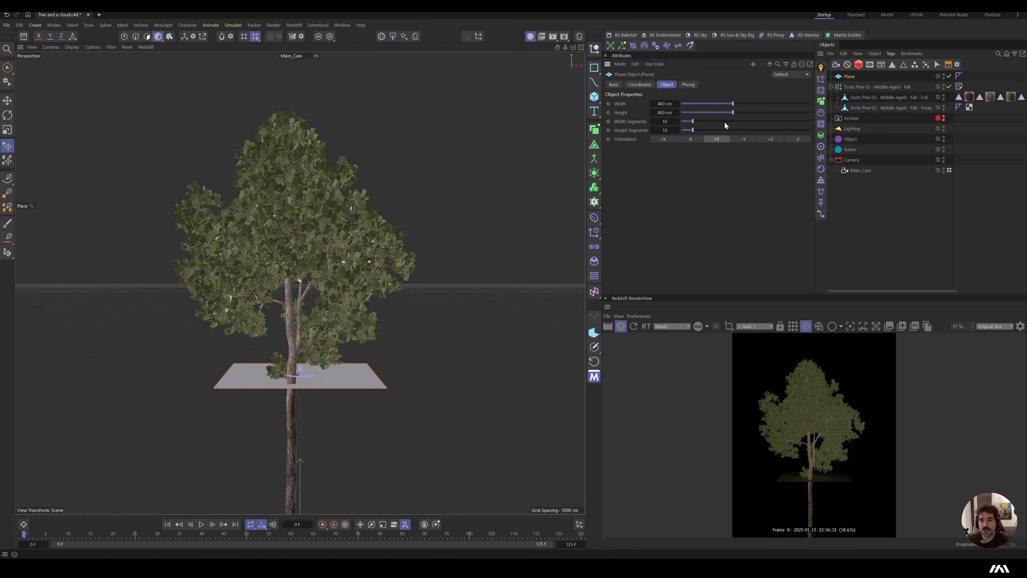
pyautogui.click(797, 140)
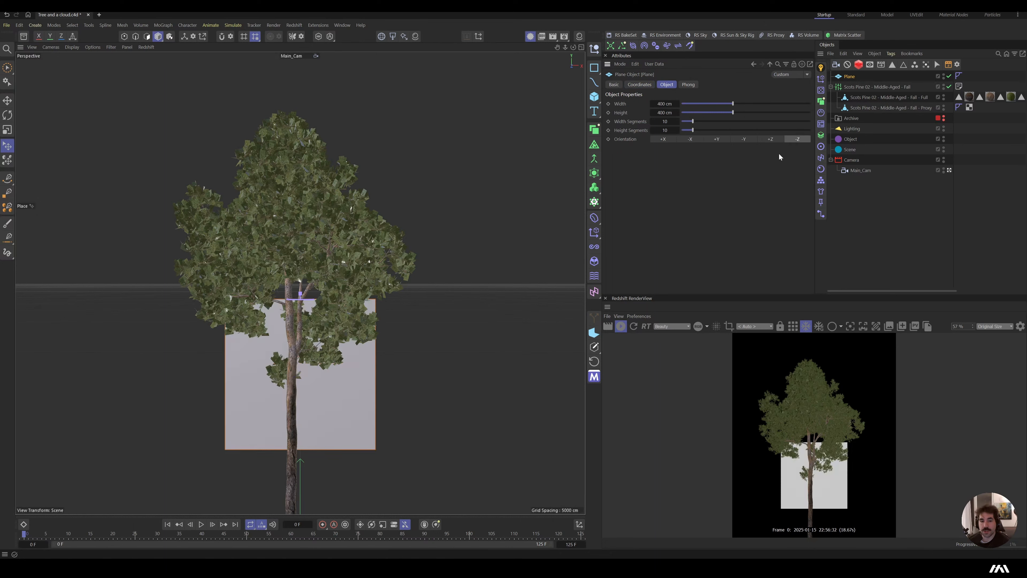
# Step: Scale the plane uniformly to about 1737 cm in width and height
pyautogui.press('e')
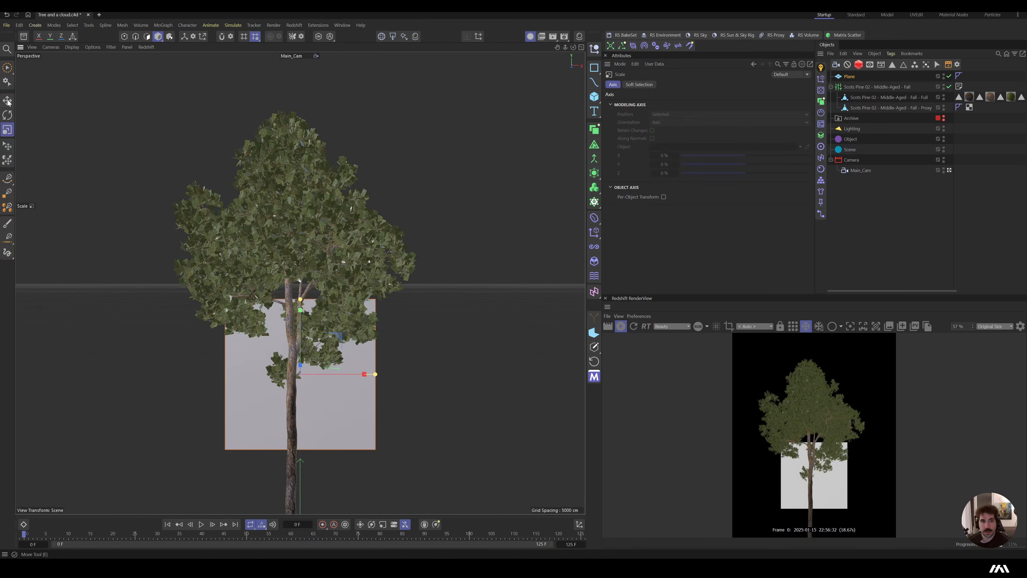
pyautogui.moveTo(246, 346); pyautogui.dragTo(400, 341)
pyautogui.hotkey('ctrl', 'z')
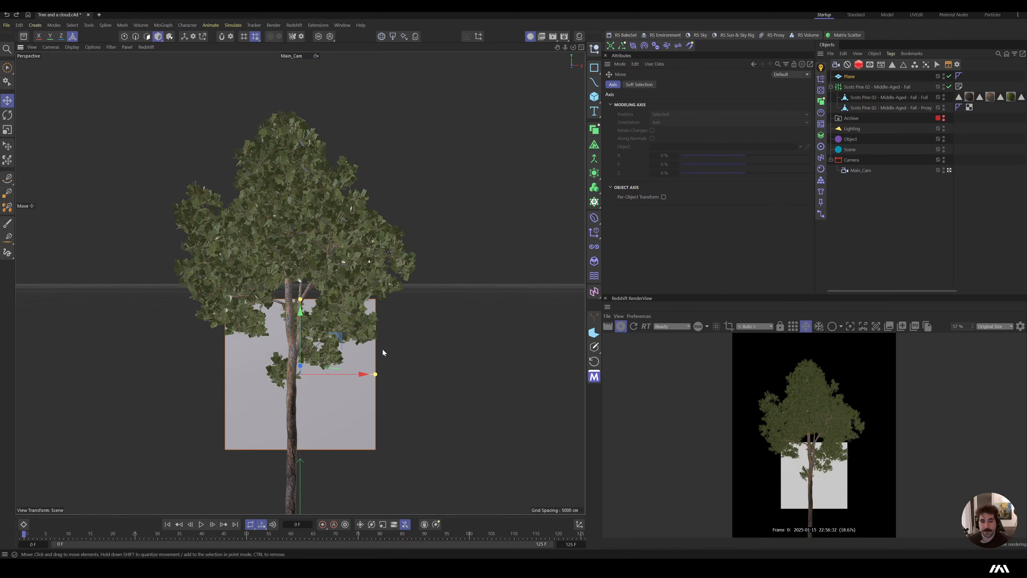
pyautogui.press('t')
pyautogui.moveTo(327, 357); pyautogui.dragTo(574, 345)
pyautogui.press('e')
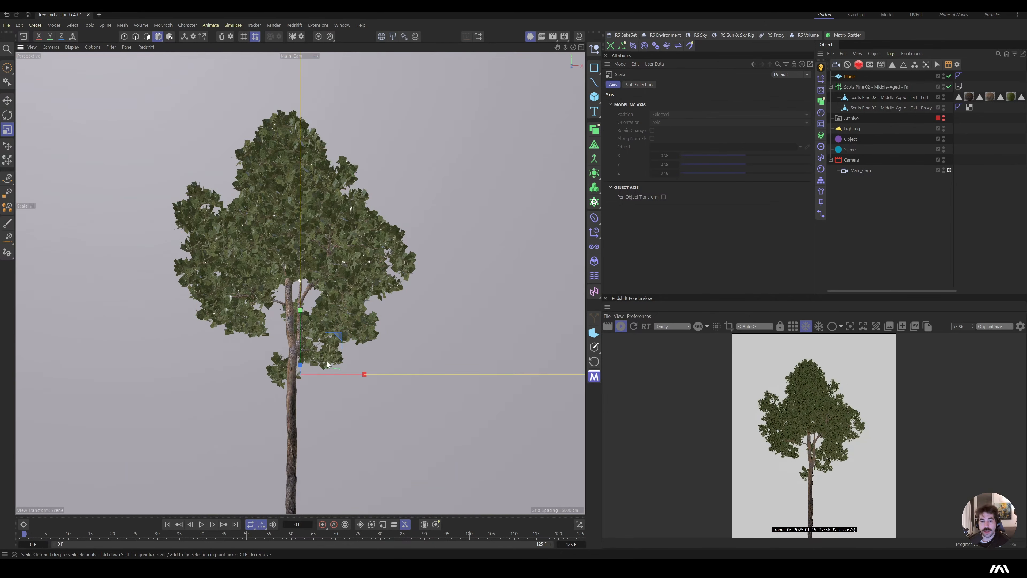
# Step: Move the plane back in Z behind the tree and enlarge it until it fills the camera view
pyautogui.click(850, 76)
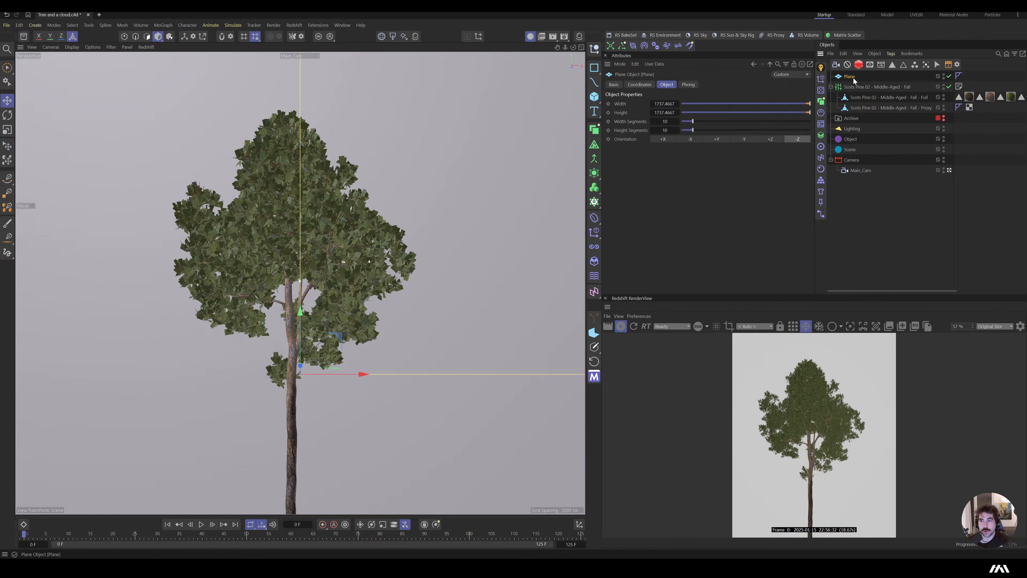
pyautogui.click(639, 84)
pyautogui.moveTo(639, 132); pyautogui.dragTo(696, 132)
pyautogui.press('t')
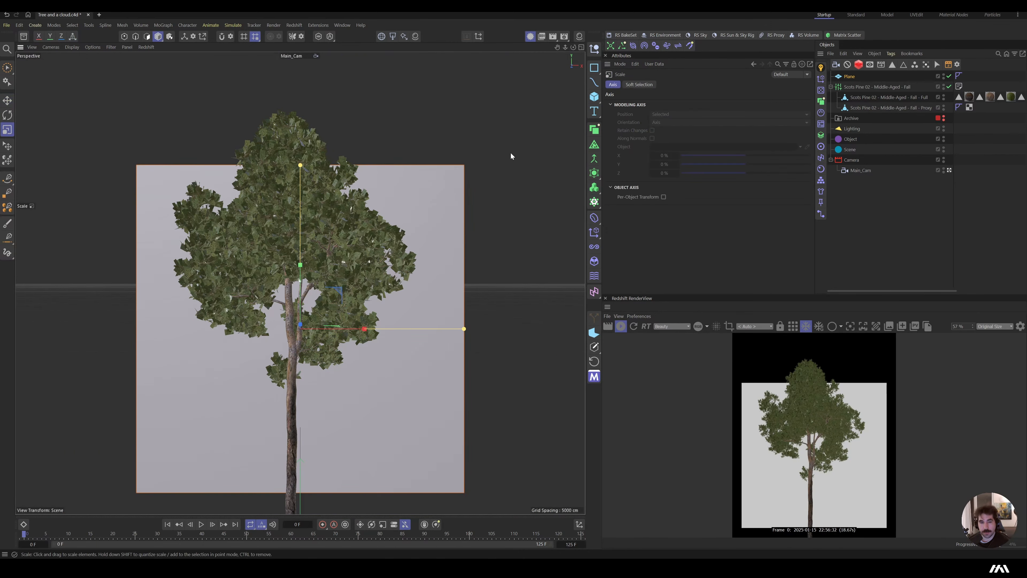
pyautogui.moveTo(485, 186); pyautogui.dragTo(591, 213)
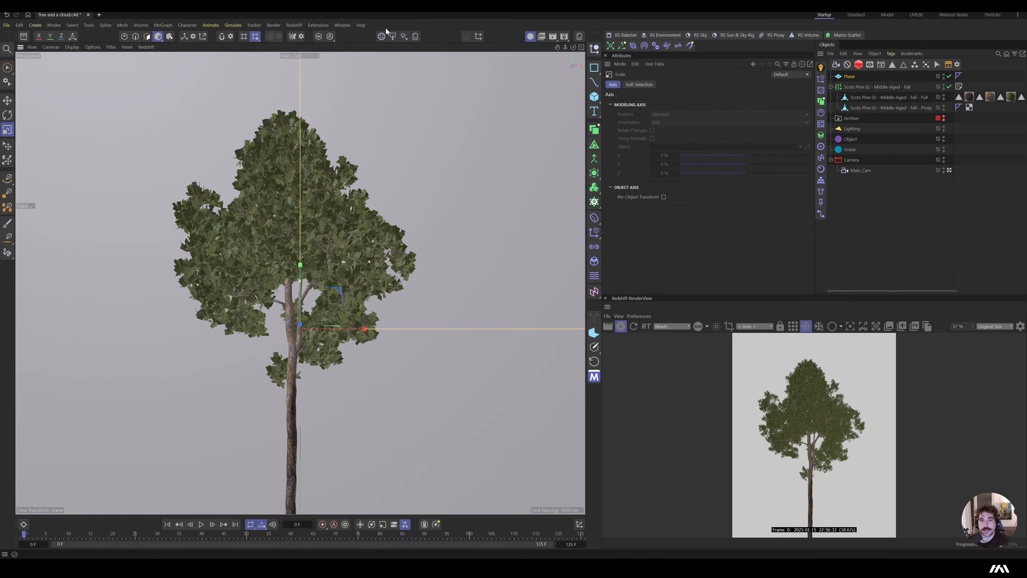
# Step: Create a Redshift Standard material and apply it to the background plane
pyautogui.click(415, 36)
pyautogui.click(465, 42)
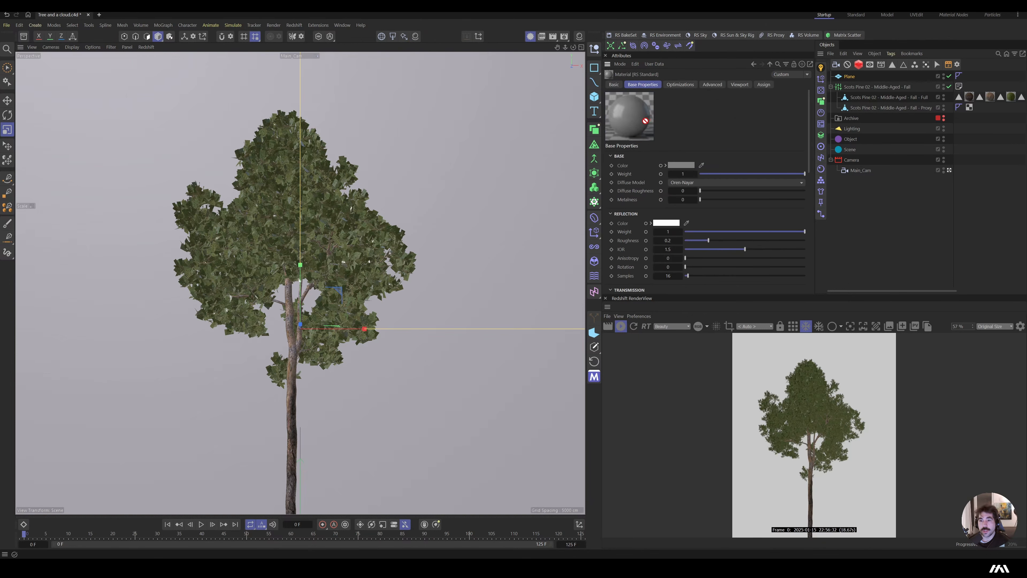
pyautogui.click(415, 36)
pyautogui.moveTo(430, 41)
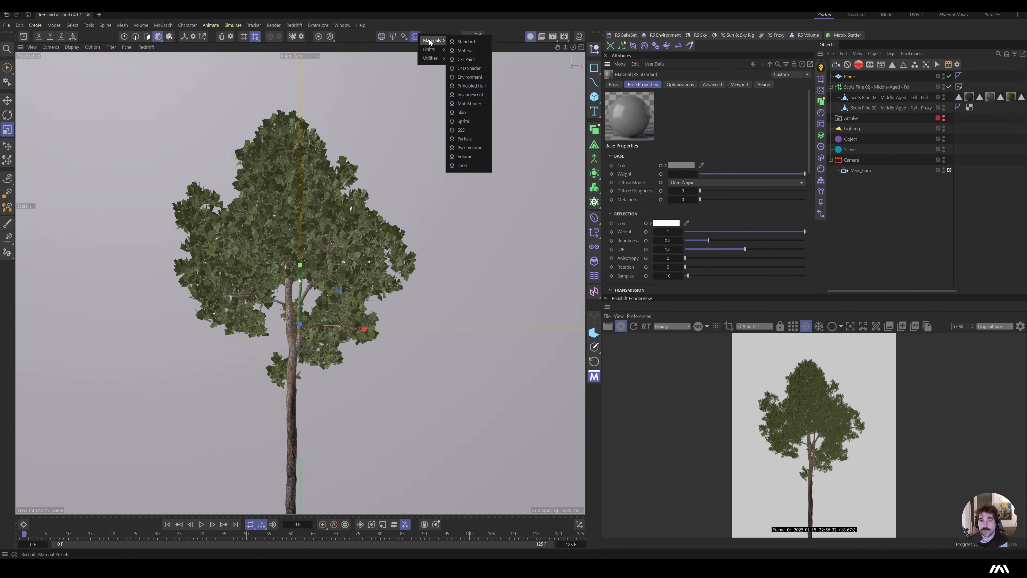
pyautogui.click(466, 41)
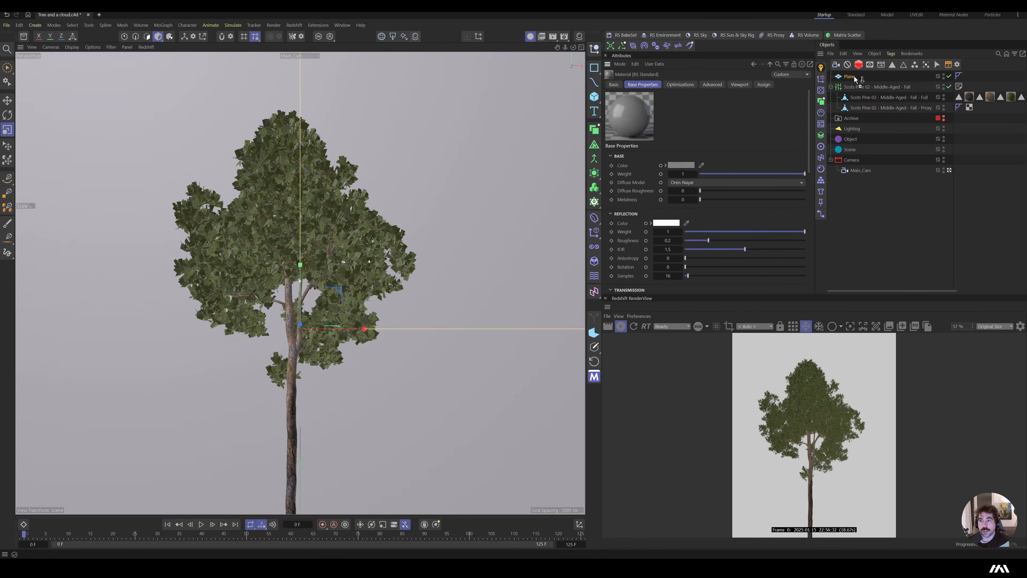
pyautogui.moveTo(856, 79); pyautogui.dragTo(854, 76)
# Step: Set the plane material's base and reflection weights to 0 and its emission weight to about 0.96
pyautogui.scroll(-10, 693, 243)
pyautogui.moveTo(692, 278)
pyautogui.mouseDown()
pyautogui.moveTo(742, 278)
pyautogui.moveTo(682, 282)
pyautogui.moveTo(725, 279)
pyautogui.mouseUp()
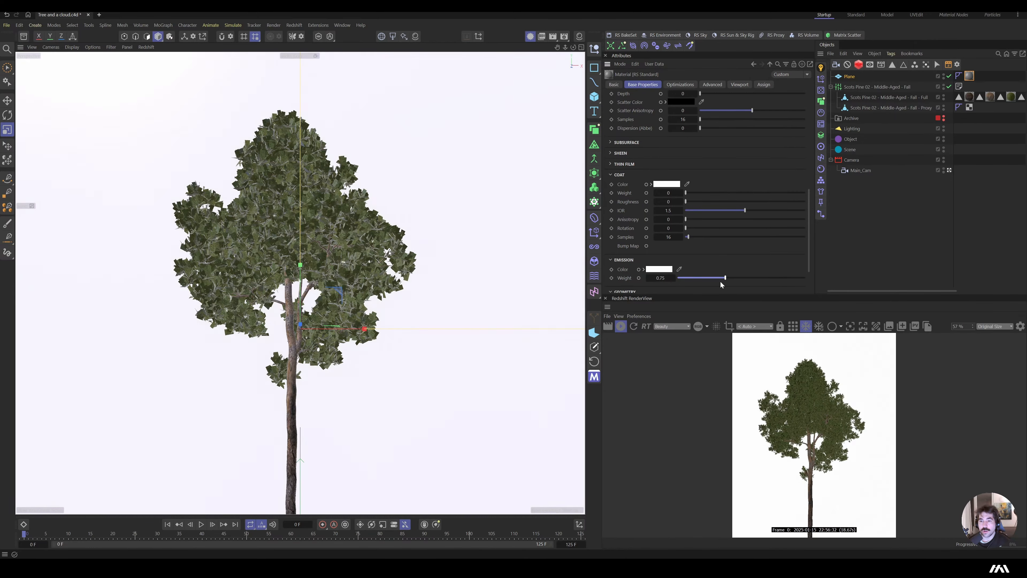
pyautogui.scroll(4, 723, 203)
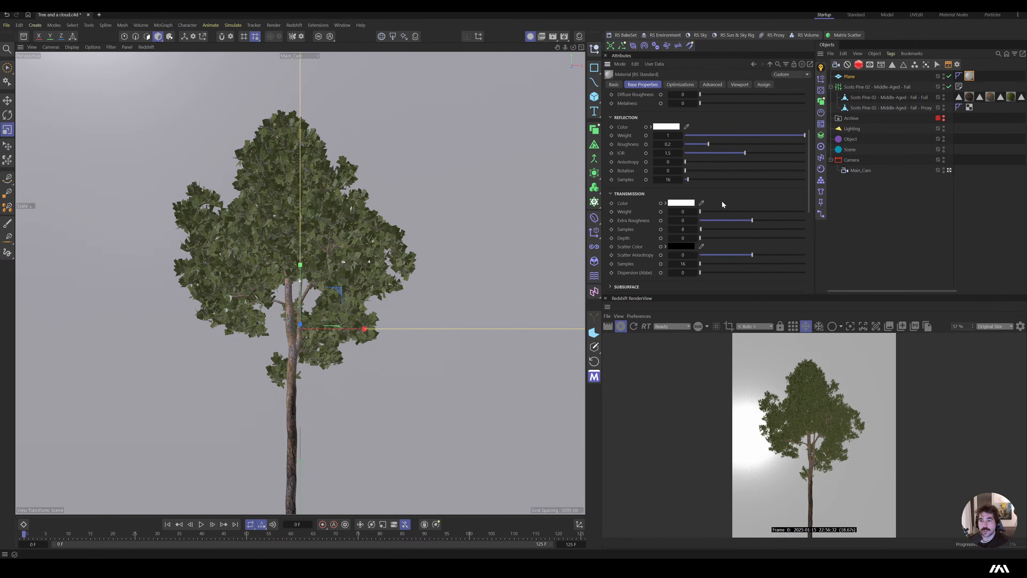
pyautogui.scroll(2, 727, 205)
pyautogui.moveTo(706, 135); pyautogui.dragTo(668, 130)
pyautogui.scroll(-5, 697, 232)
pyautogui.moveTo(680, 227); pyautogui.dragTo(741, 228)
# Step: Add a Ramp node to the plane material's node graph and connect it to the base color
pyautogui.moveTo(670, 292); pyautogui.dragTo(261, 88)
pyautogui.doubleClick(220, 170)
pyautogui.write('ramp')
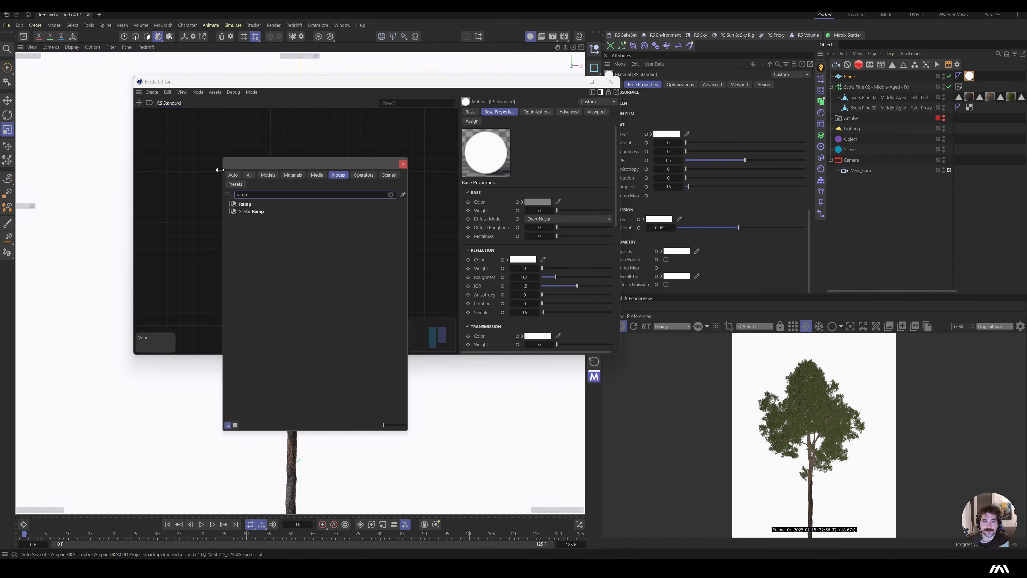
pyautogui.doubleClick(243, 204)
pyautogui.moveTo(212, 165); pyautogui.dragTo(270, 244)
# Step: Recolor the ramp's black knot to a light blue with hue 200° and value 86%
pyautogui.doubleClick(471, 351)
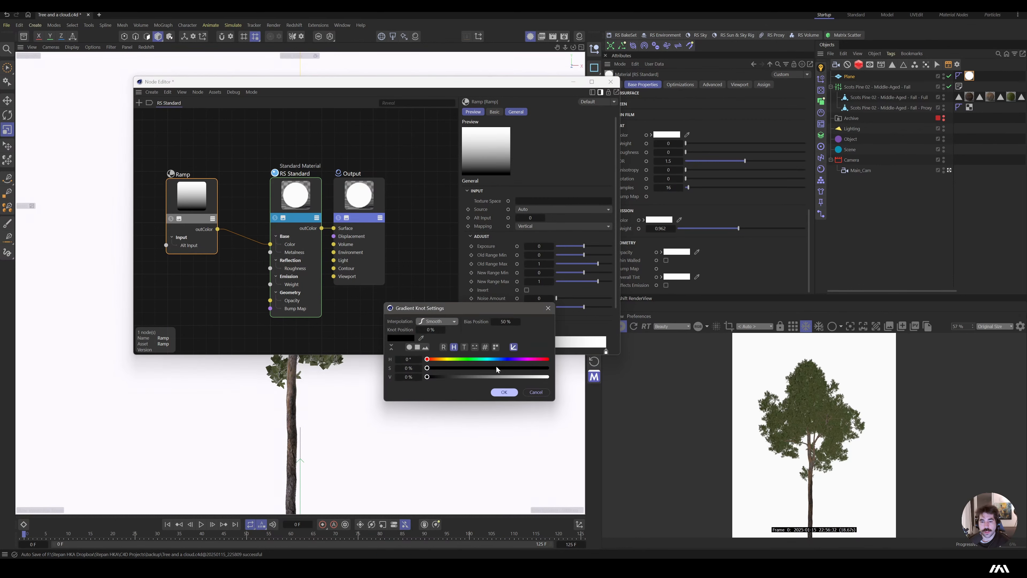
pyautogui.click(510, 377)
pyautogui.click(523, 360)
pyautogui.moveTo(518, 359); pyautogui.dragTo(494, 360)
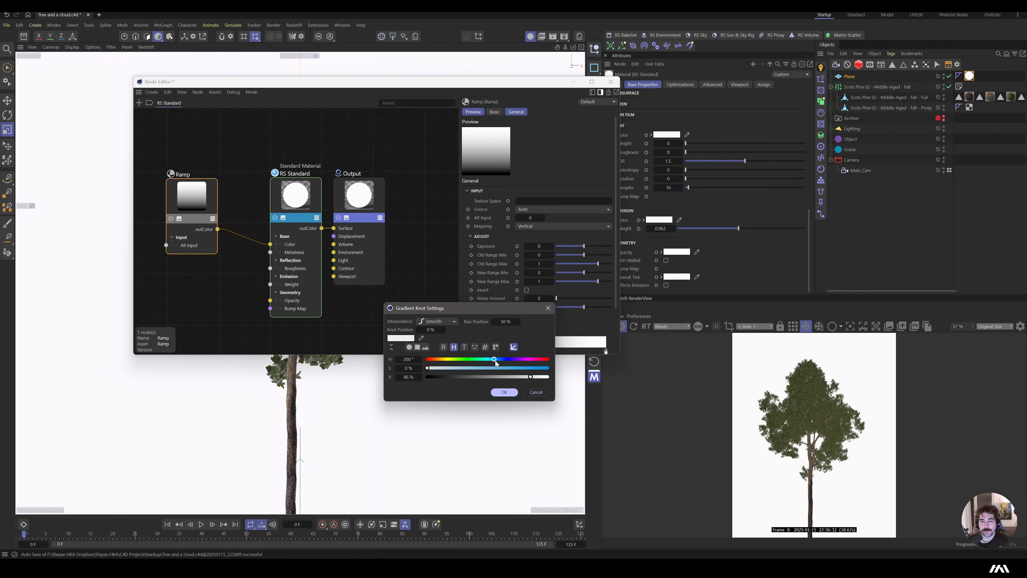
pyautogui.click(533, 368)
pyautogui.click(504, 392)
# Step: Remove the Ramp's base color connection and connect its output to the material's emission color
pyautogui.moveTo(217, 229); pyautogui.dragTo(291, 191)
pyautogui.click(243, 242)
pyautogui.moveTo(338, 252)
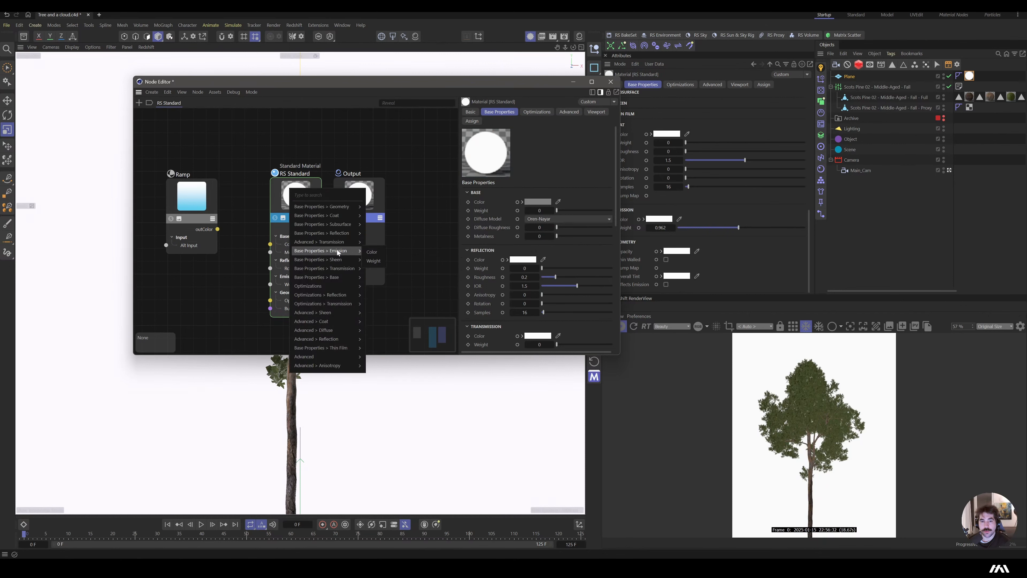
pyautogui.click(373, 253)
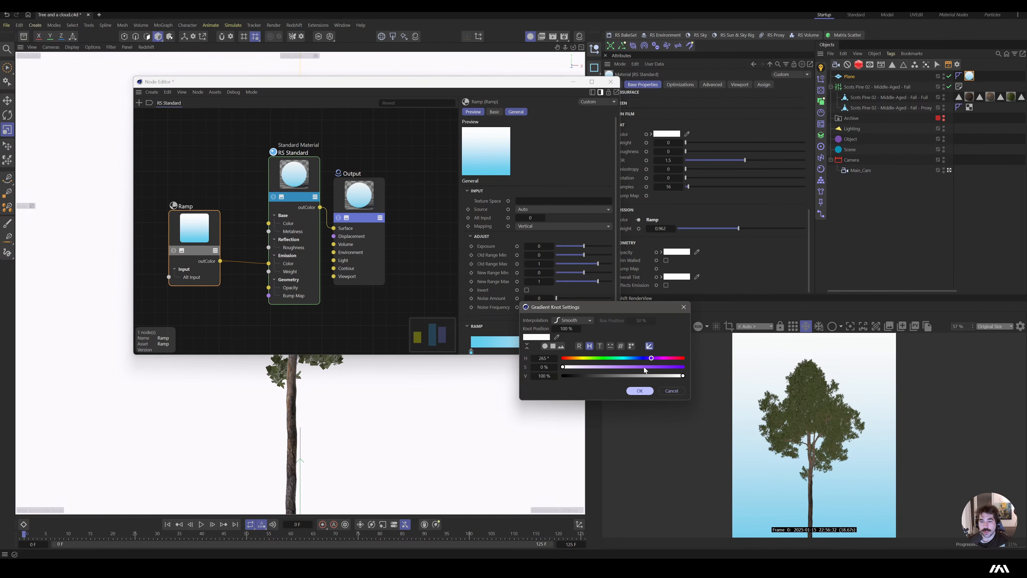
# Step: Turn the ramp into a gradient from light lavender at about 30% to saturated violet at the upper end
pyautogui.moveTo(645, 368); pyautogui.dragTo(562, 352)
pyautogui.click(644, 392)
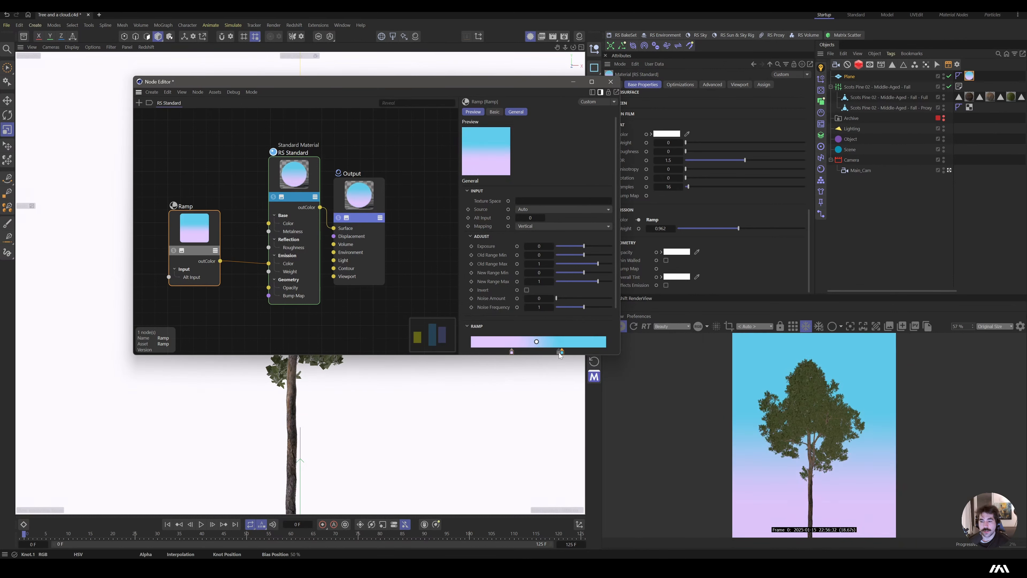
pyautogui.doubleClick(563, 352)
pyautogui.doubleClick(606, 351)
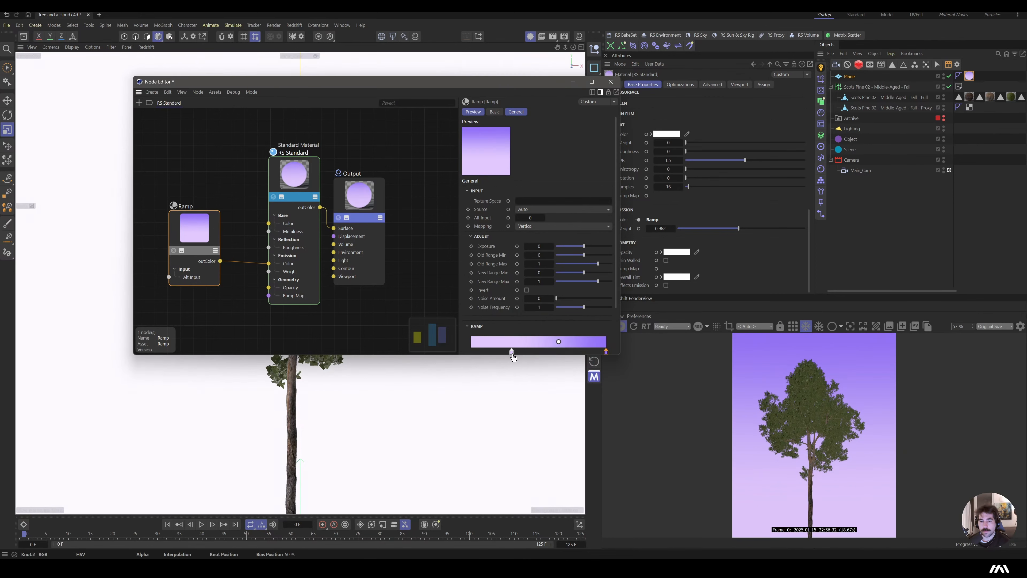
# Step: Desaturate the ramp's lavender knot to a near-white tint and soften the violet knot at the upper end
pyautogui.doubleClick(512, 352)
pyautogui.moveTo(520, 368); pyautogui.dragTo(501, 369)
pyautogui.click(547, 392)
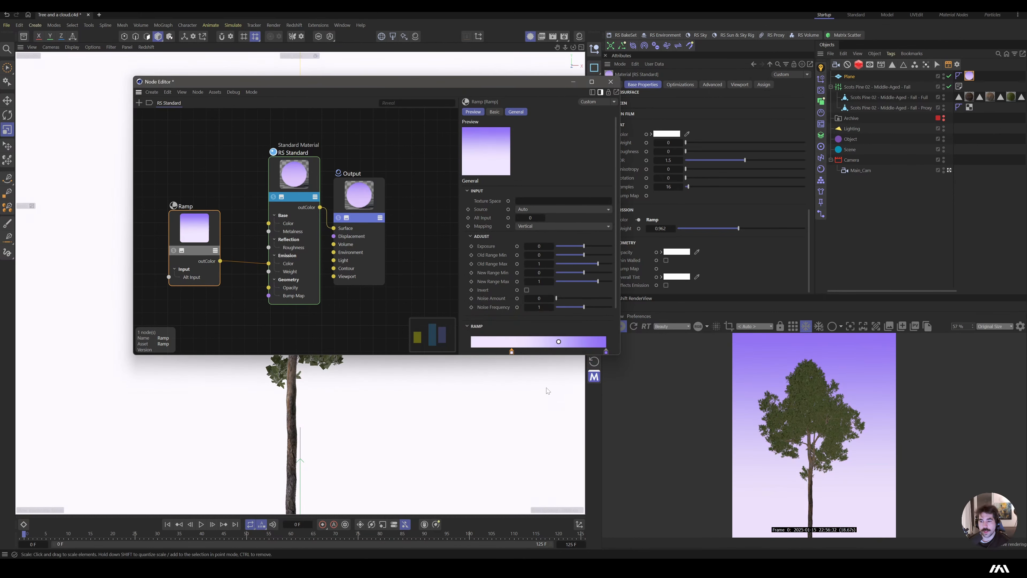
pyautogui.doubleClick(606, 352)
pyautogui.click(642, 386)
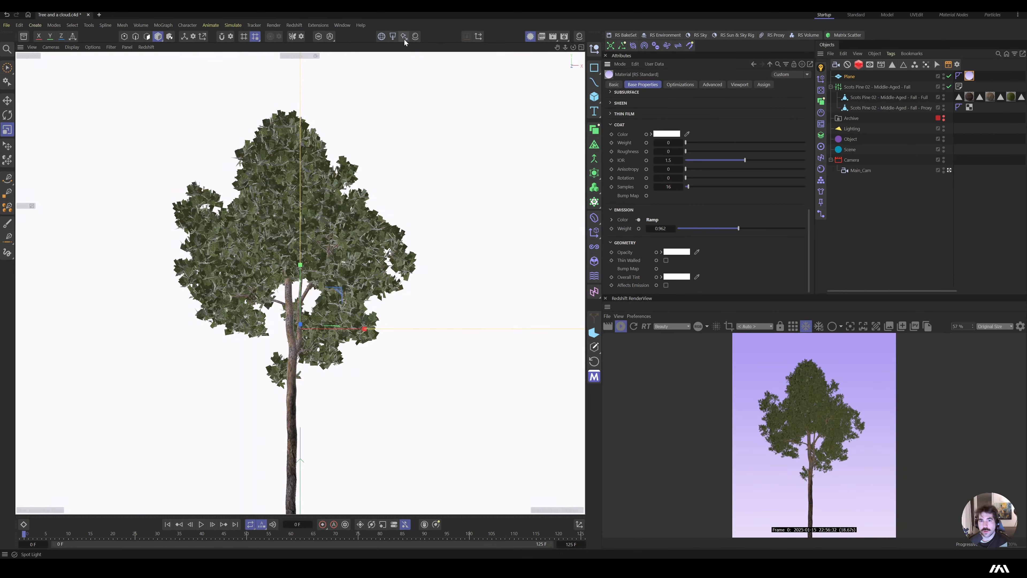
pyautogui.click(405, 37)
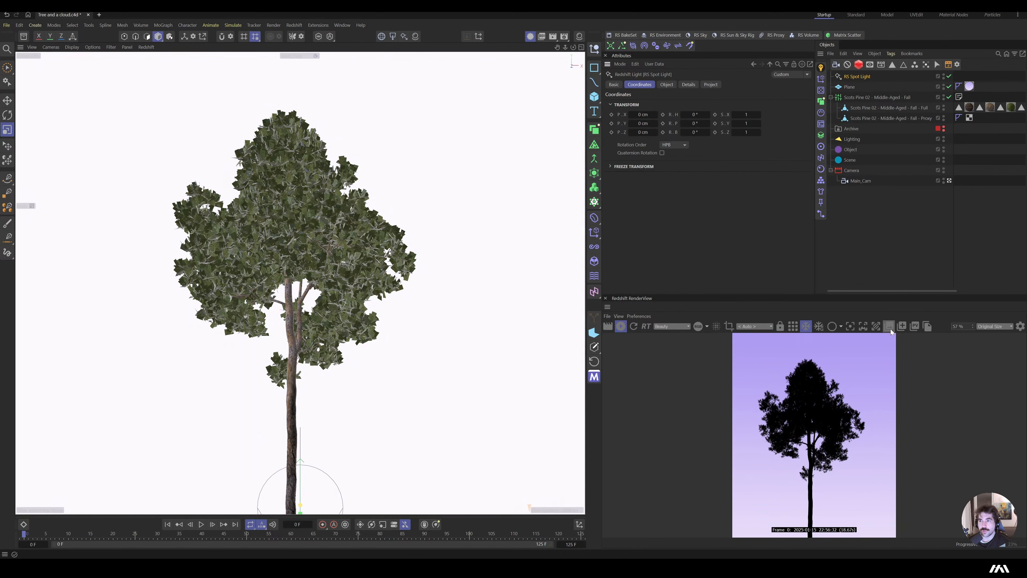
pyautogui.click(830, 97)
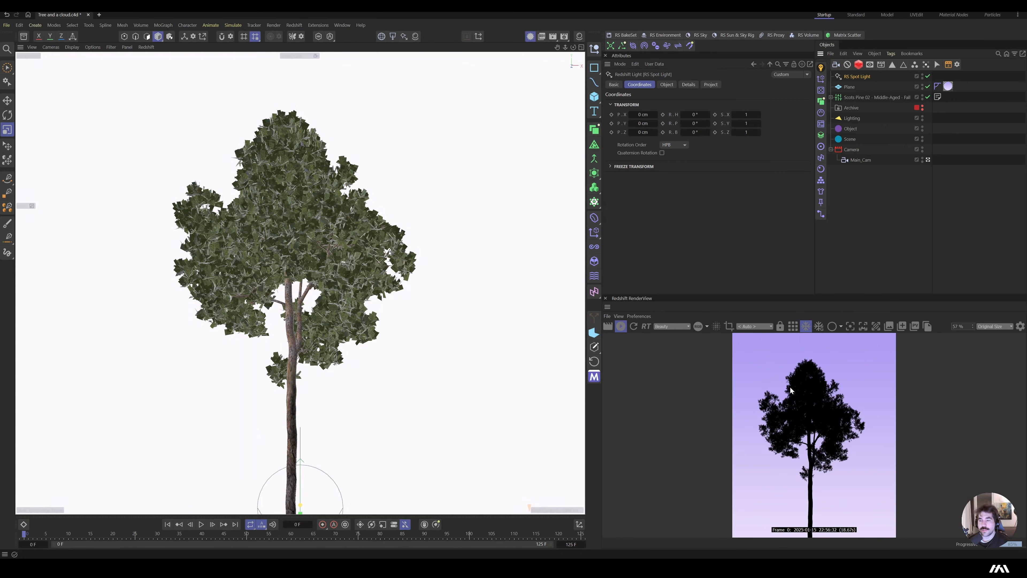
pyautogui.click(927, 76)
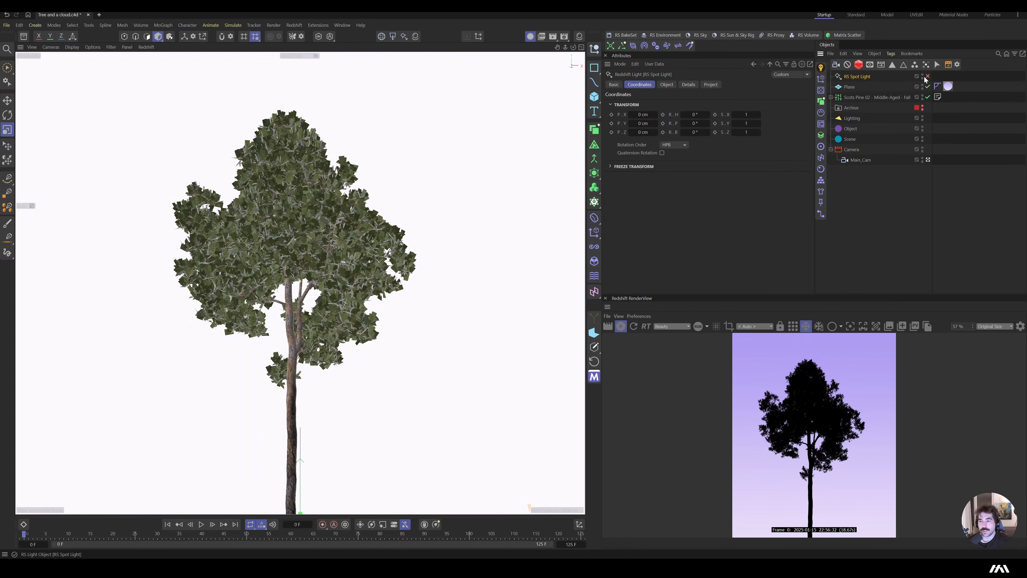
pyautogui.click(928, 76)
pyautogui.press('Delete')
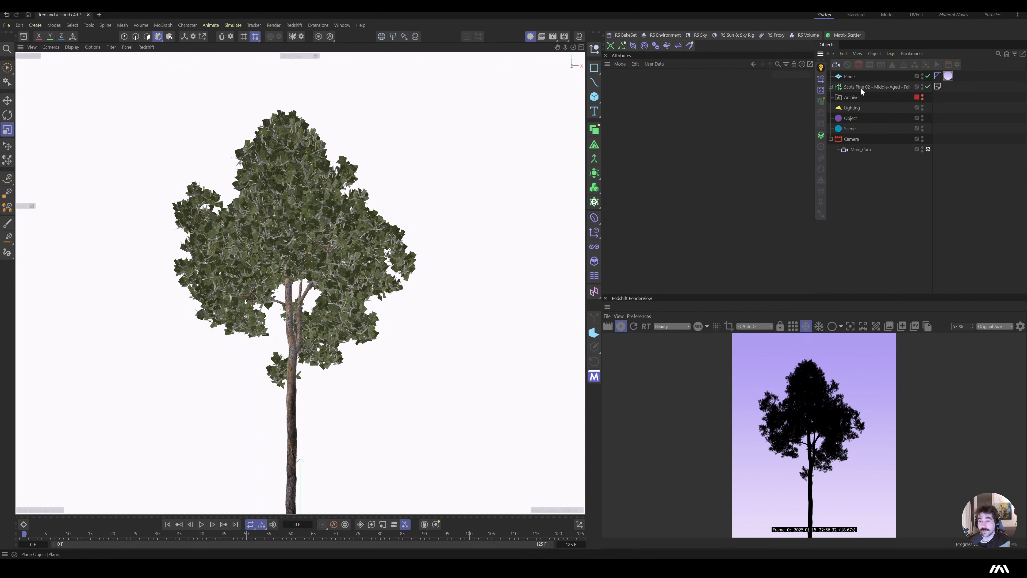
pyautogui.click(633, 327)
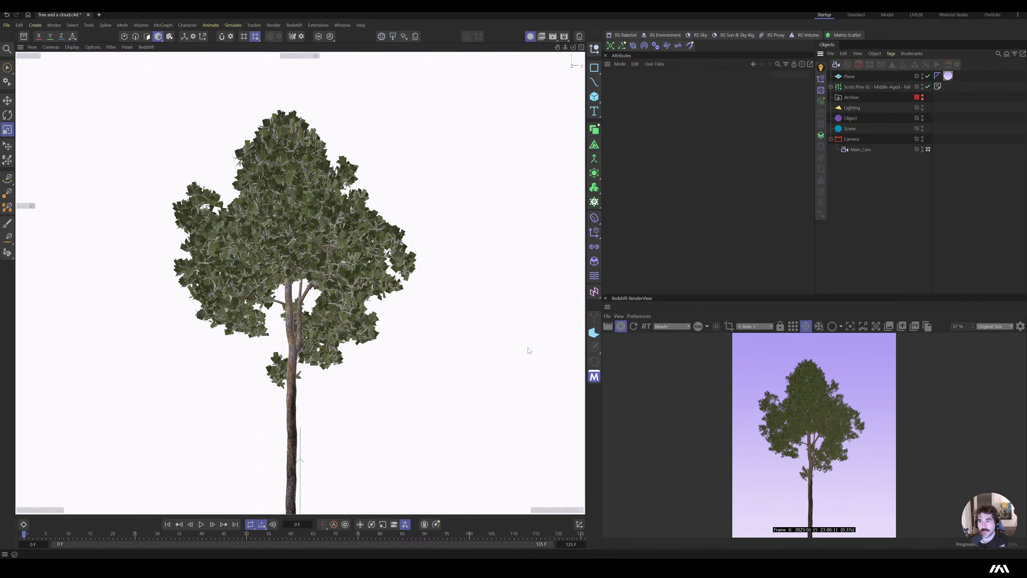
# Step: Add a Redshift spot light, raise it to a Y position of about 873 cm, and tilt it downward
pyautogui.click(401, 37)
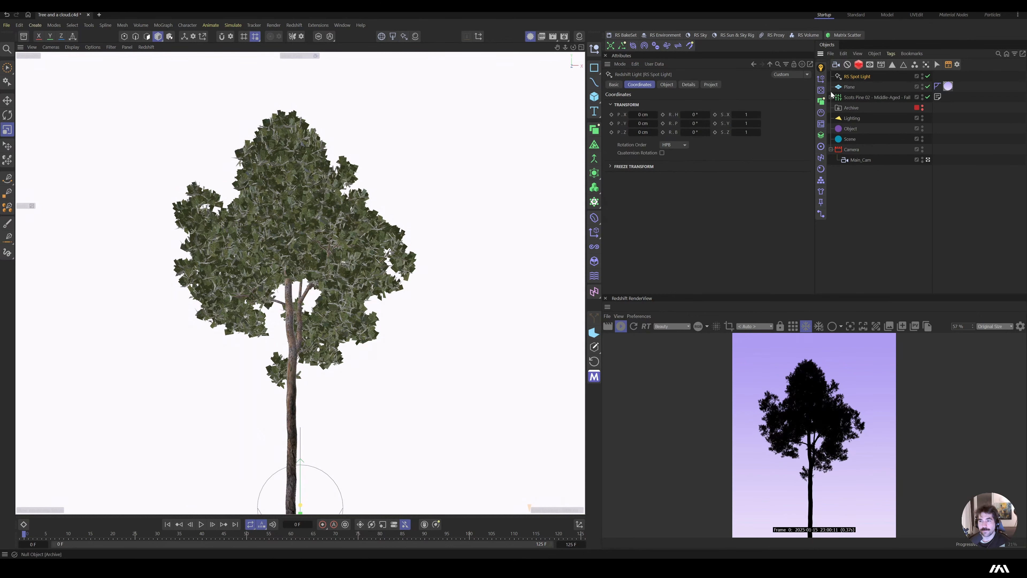
pyautogui.moveTo(632, 124); pyautogui.dragTo(702, 124)
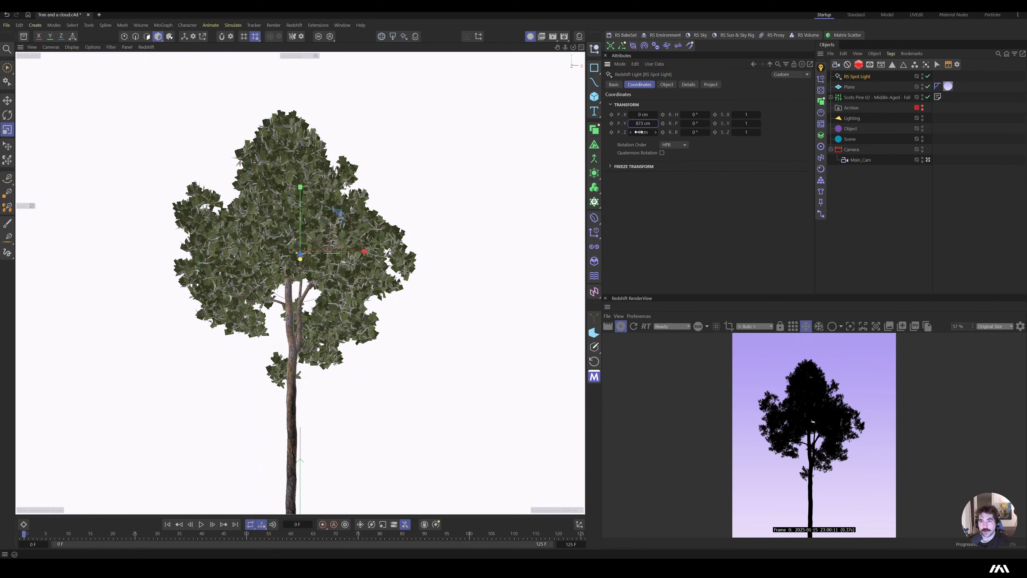
pyautogui.press('r')
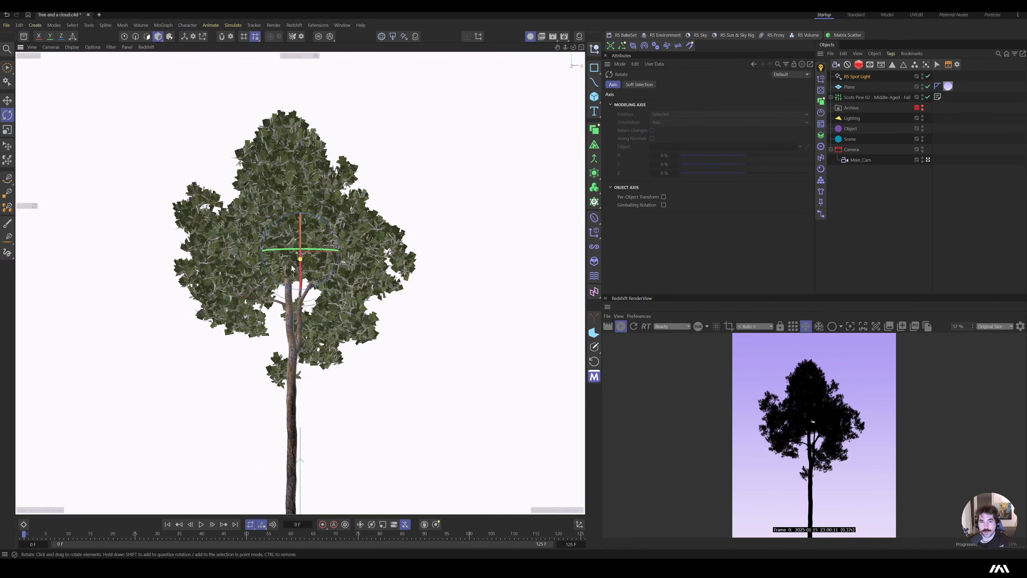
pyautogui.moveTo(293, 266); pyautogui.dragTo(306, 234)
# Step: Move the spot light back along its own axis so it shines down on the pine from above its crown
pyautogui.press('e')
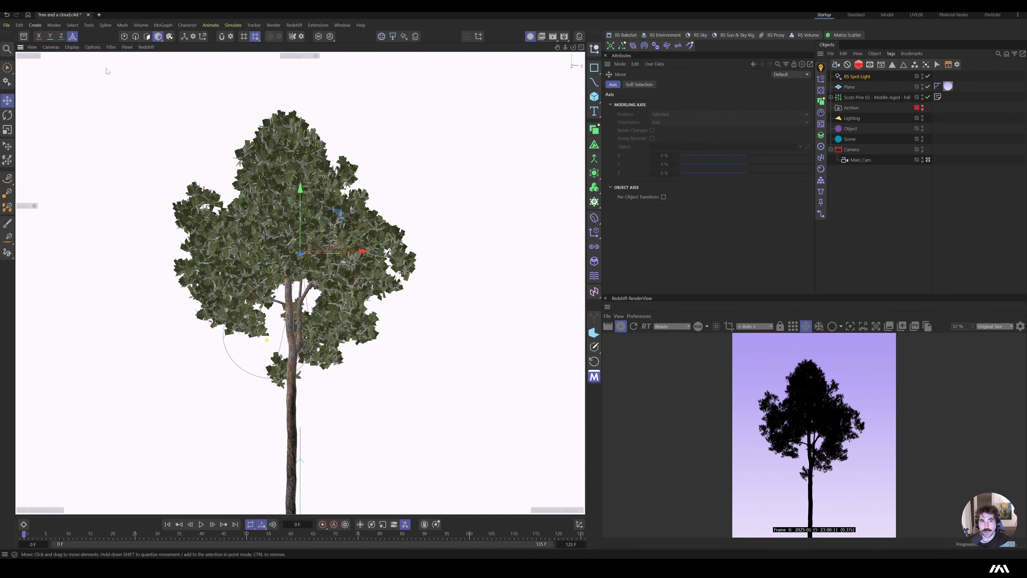
pyautogui.click(72, 38)
pyautogui.moveTo(292, 293); pyautogui.dragTo(350, 149)
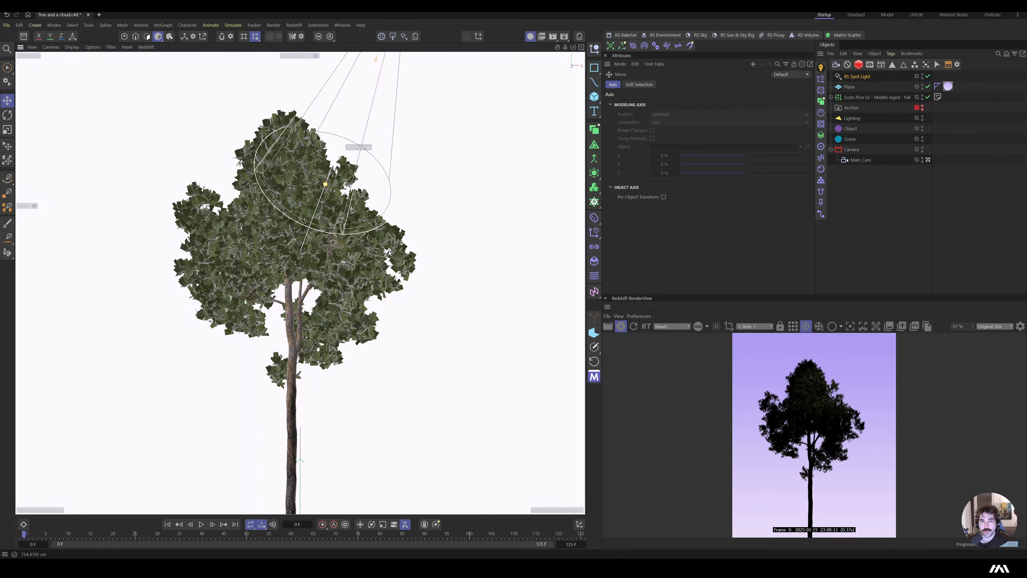
# Step: Set the spot light's exposure to about 3.142, cone angle to about 49.1° and falloff angle to 45°
pyautogui.click(856, 77)
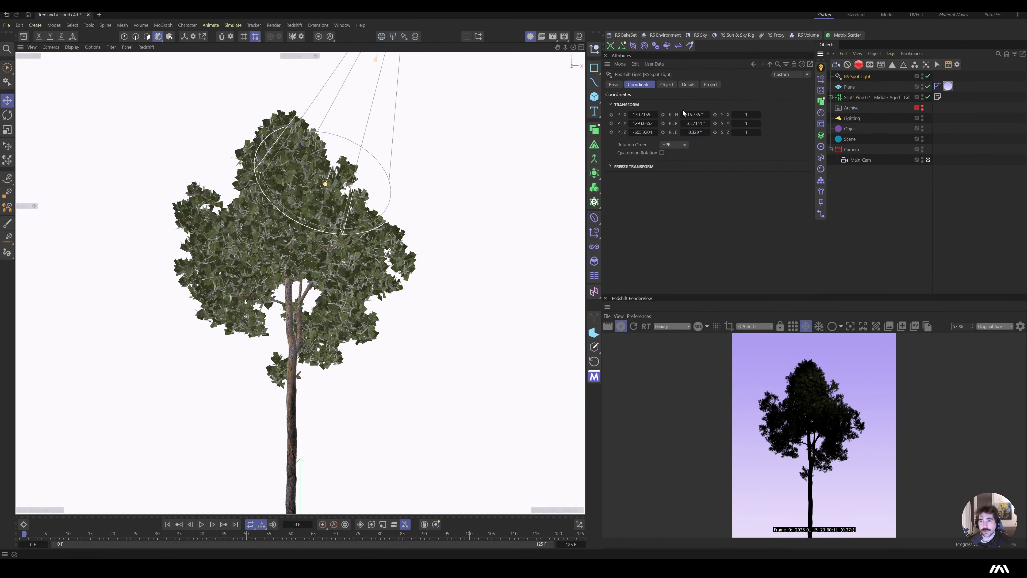
pyautogui.click(667, 85)
pyautogui.moveTo(744, 155); pyautogui.dragTo(765, 156)
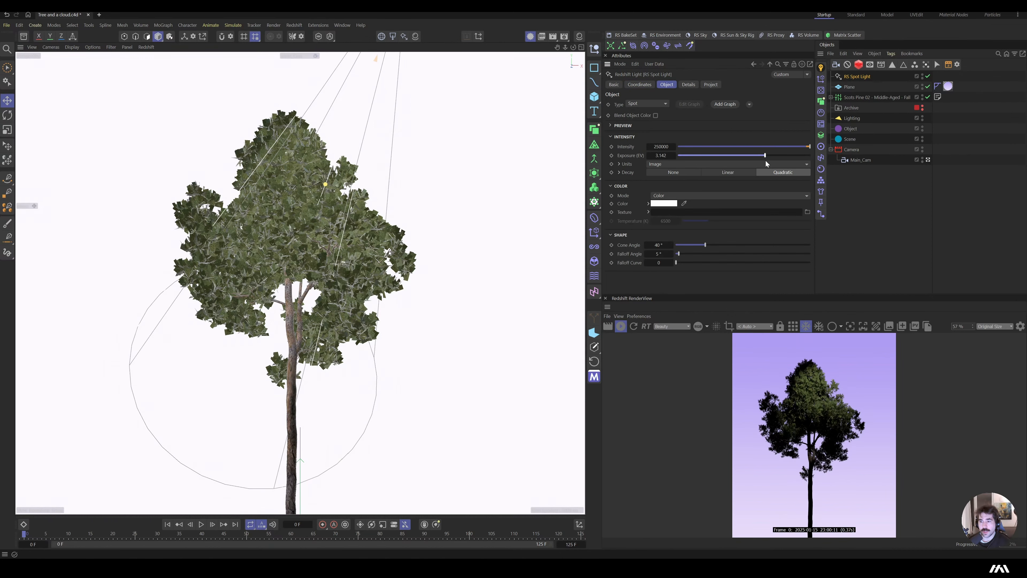
pyautogui.moveTo(718, 246); pyautogui.dragTo(710, 253)
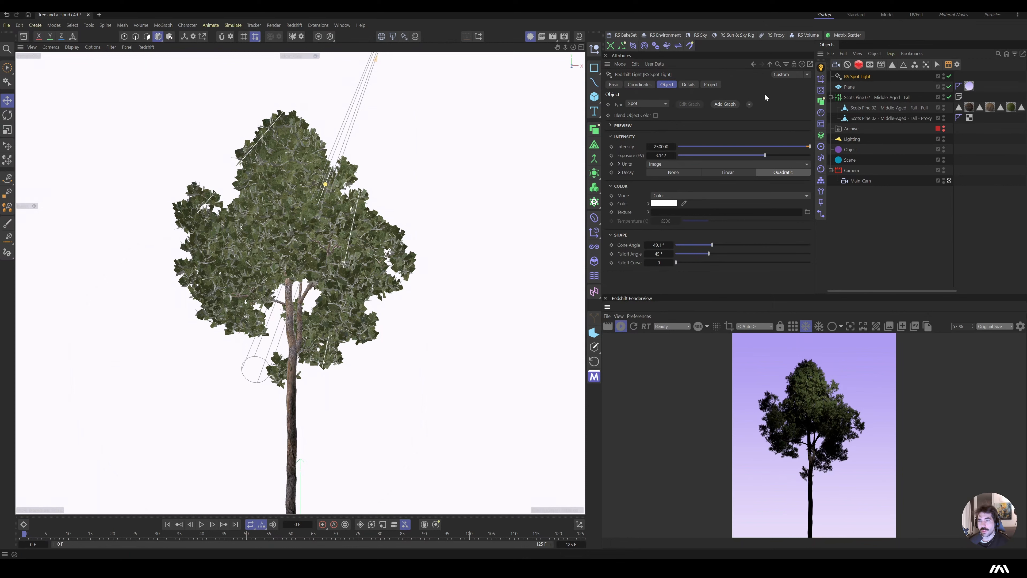
# Step: Open the recent project "Tree and clouds (2).c4d" and preview its swaying tree and leaf particles by playing and scrubbing the timeline
pyautogui.click(7, 26)
pyautogui.moveTo(49, 69)
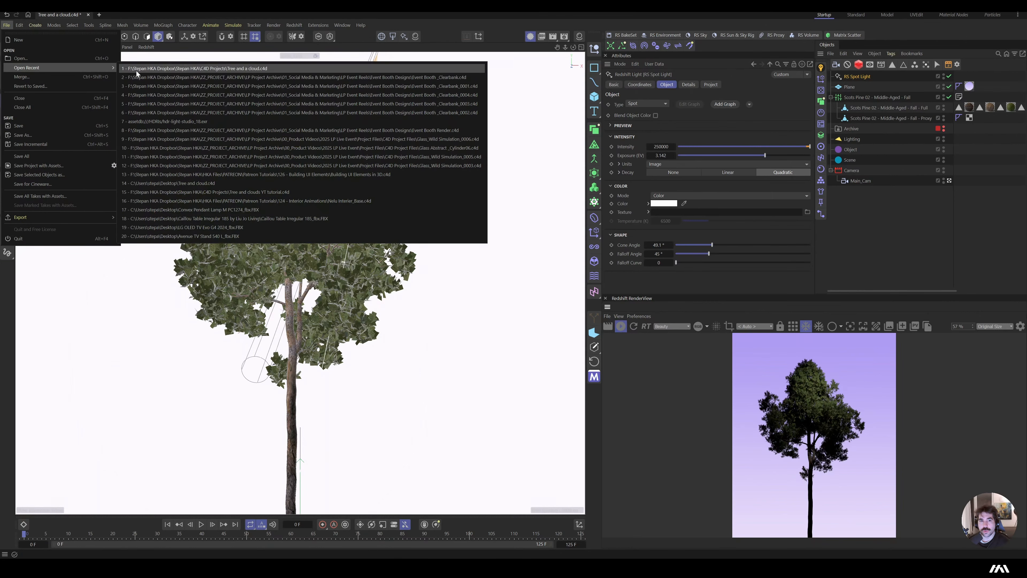
pyautogui.click(201, 525)
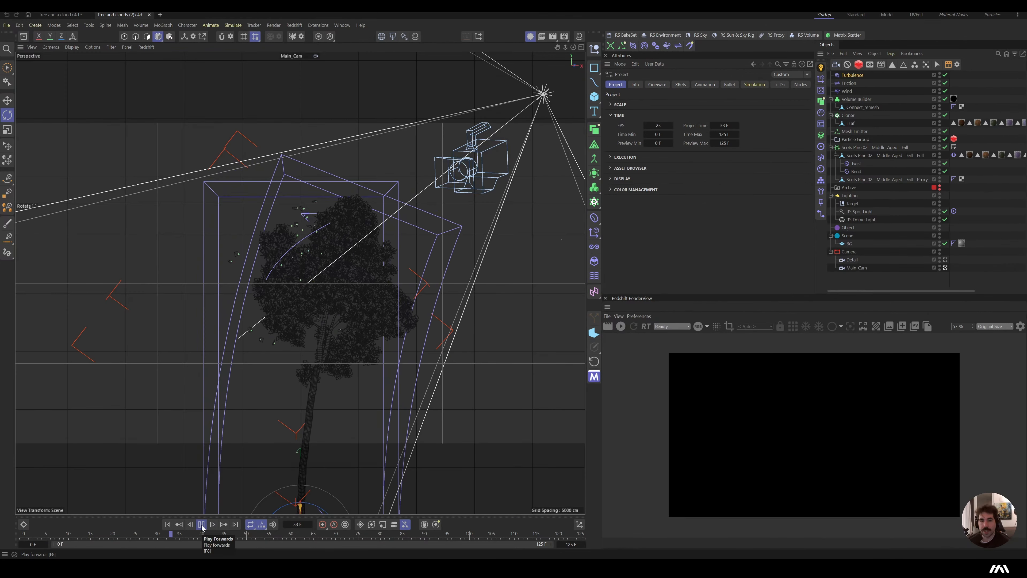
pyautogui.click(202, 524)
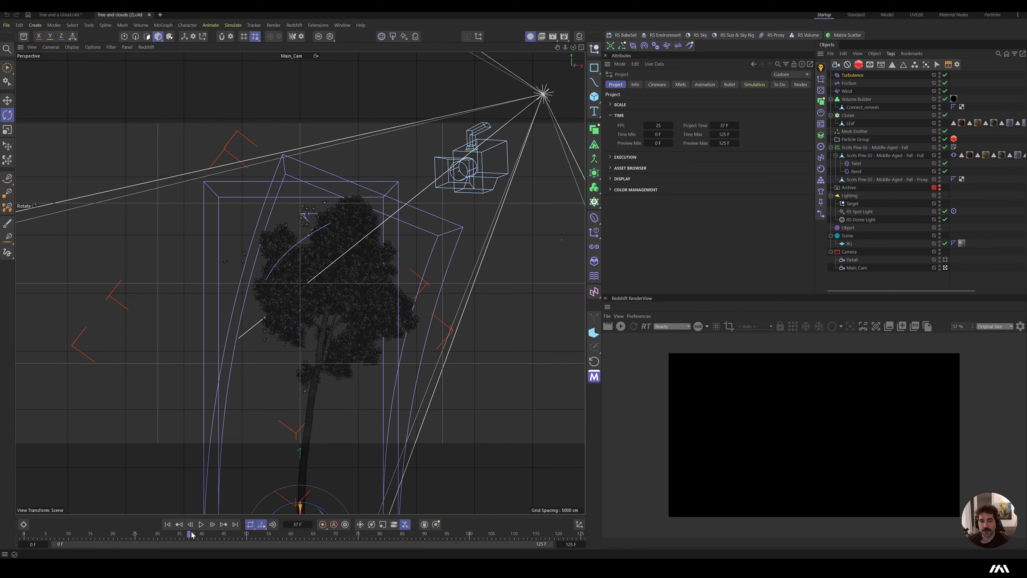
pyautogui.click(12, 535)
pyautogui.moveTo(19, 534); pyautogui.dragTo(324, 534)
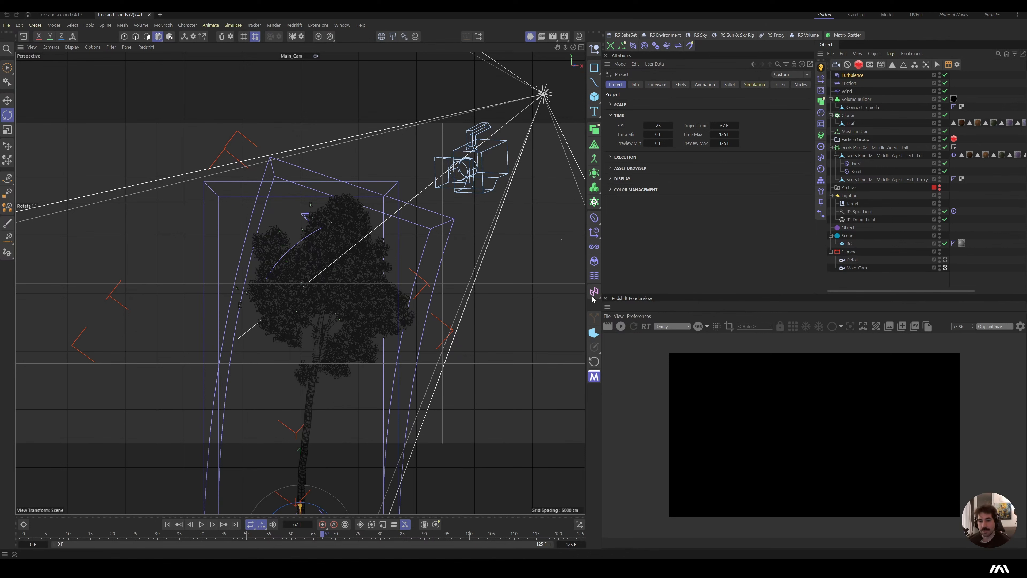
# Step: Examine the reference project's deformed pine and Mesh Emitter emission settings, and close it without saving
pyautogui.click(855, 149)
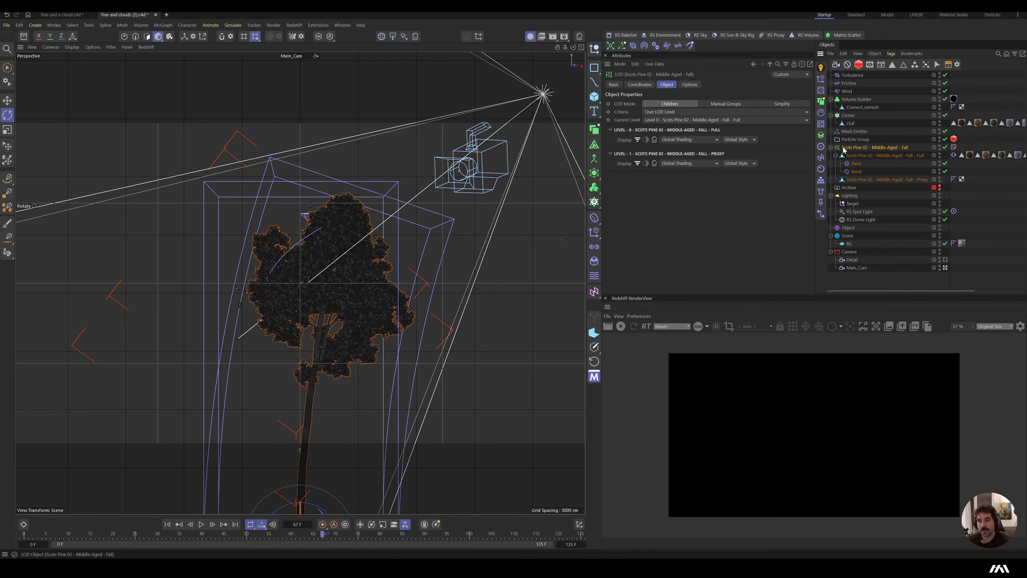
pyautogui.click(869, 155)
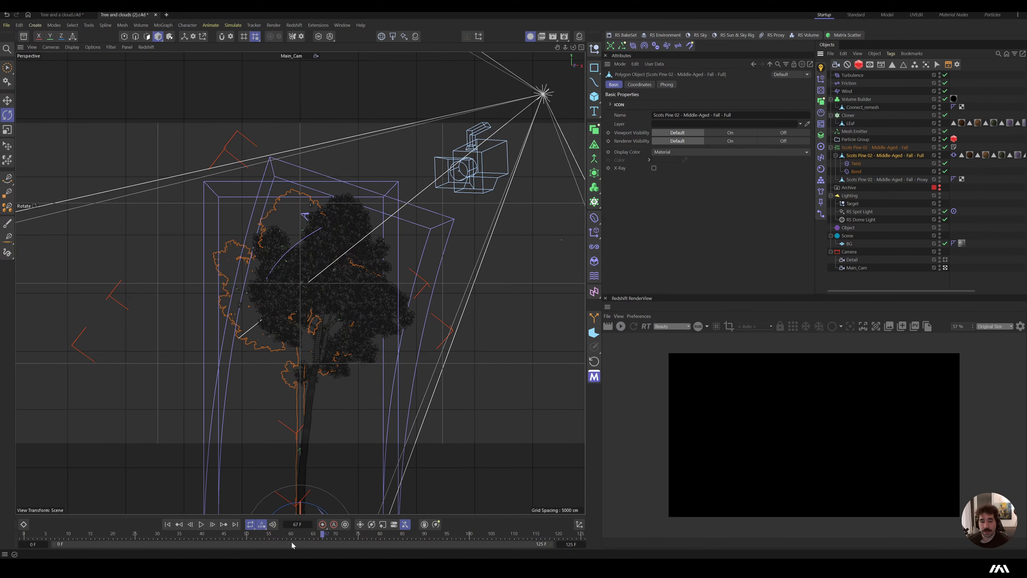
pyautogui.moveTo(319, 536); pyautogui.dragTo(572, 533)
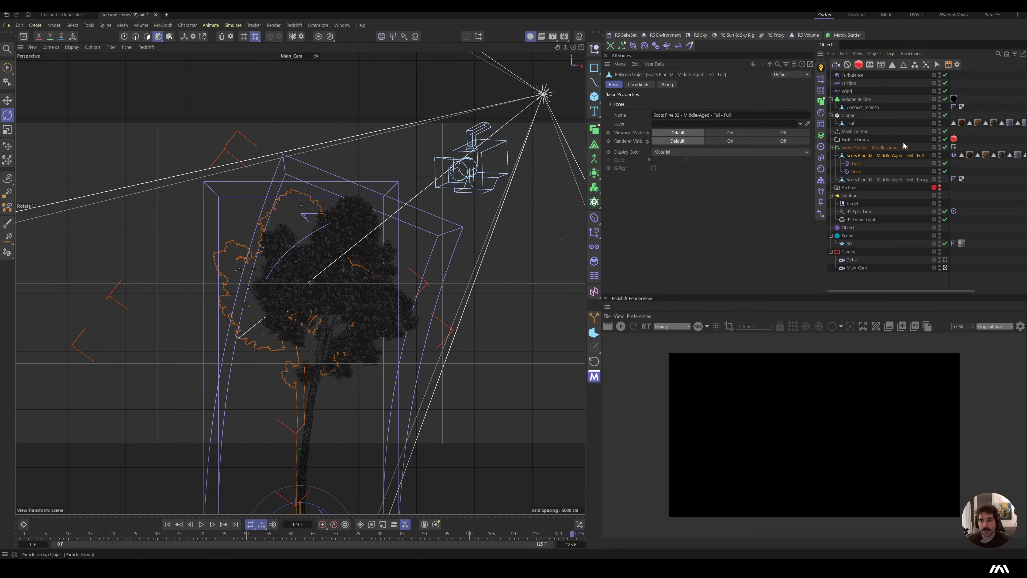
pyautogui.click(855, 131)
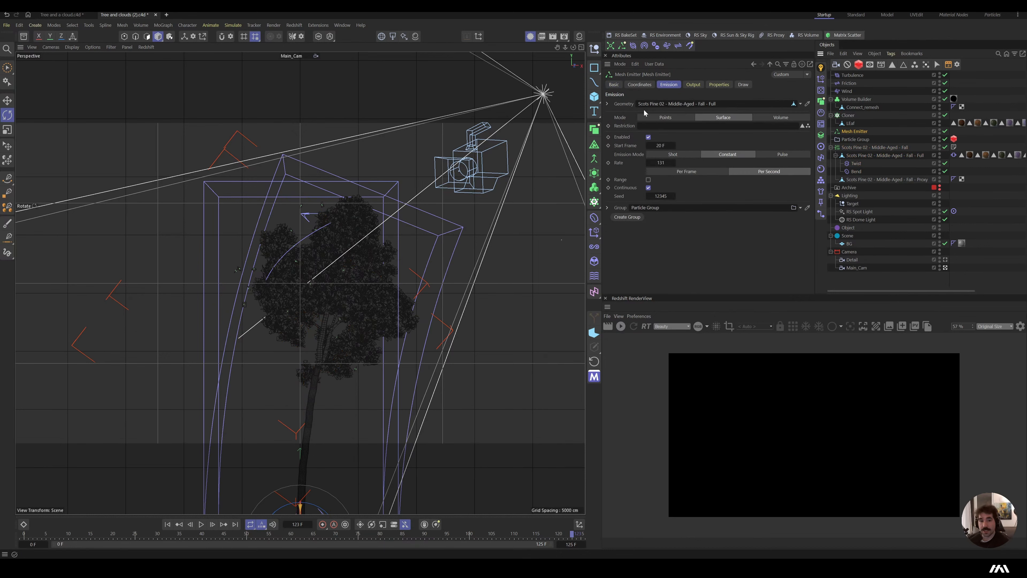
pyautogui.click(155, 14)
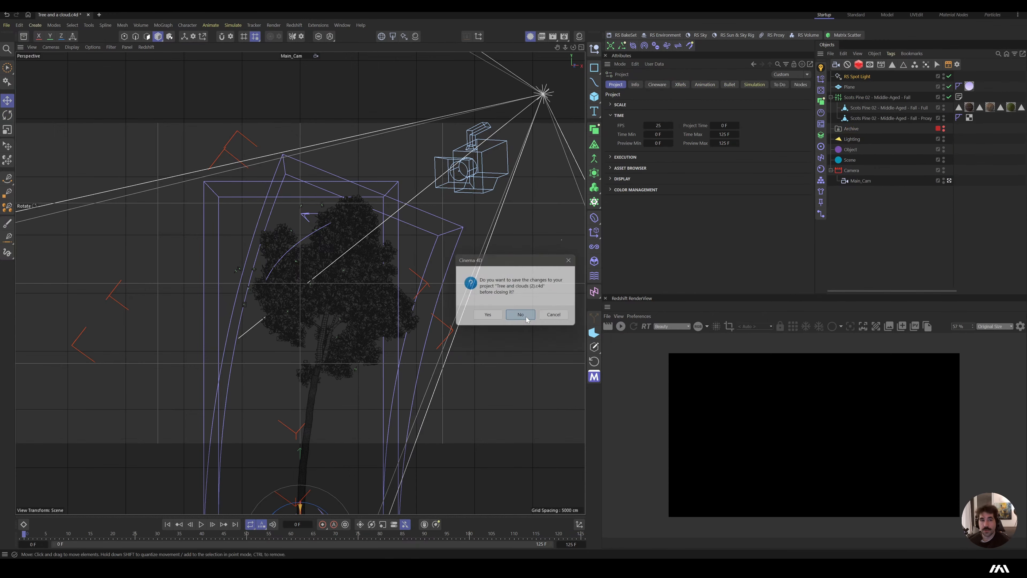
pyautogui.click(526, 316)
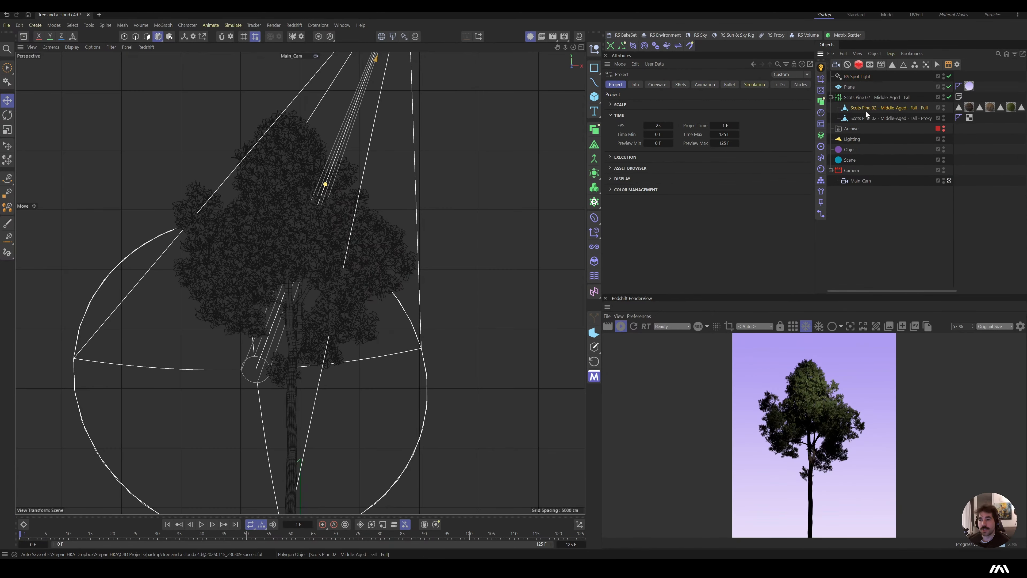
# Step: Take the full-detail Scots Pine mesh out of its LOD group and delete the group with its proxy
pyautogui.click(866, 110)
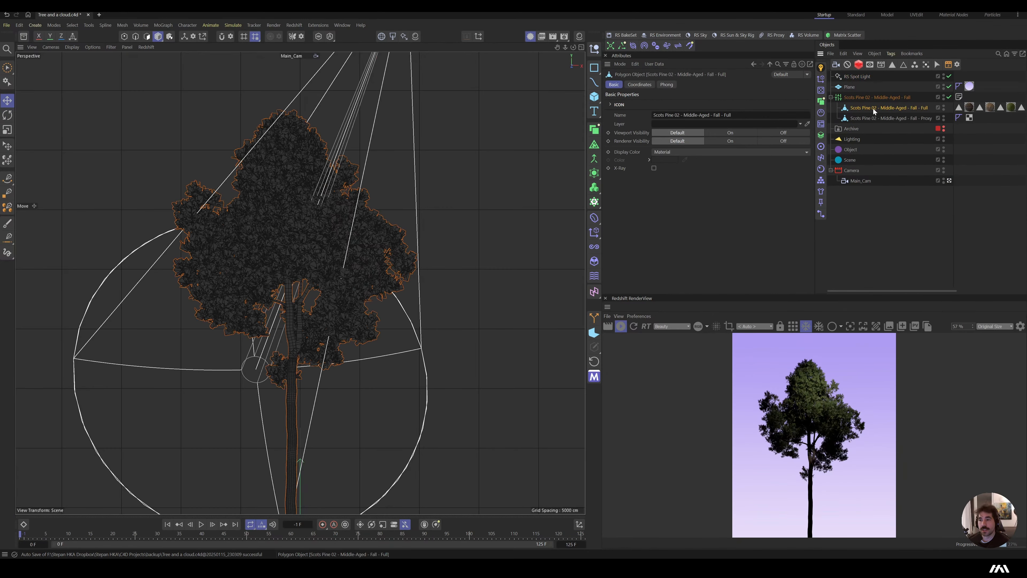
pyautogui.moveTo(875, 109); pyautogui.dragTo(882, 93)
pyautogui.click(877, 107)
pyautogui.press('Delete')
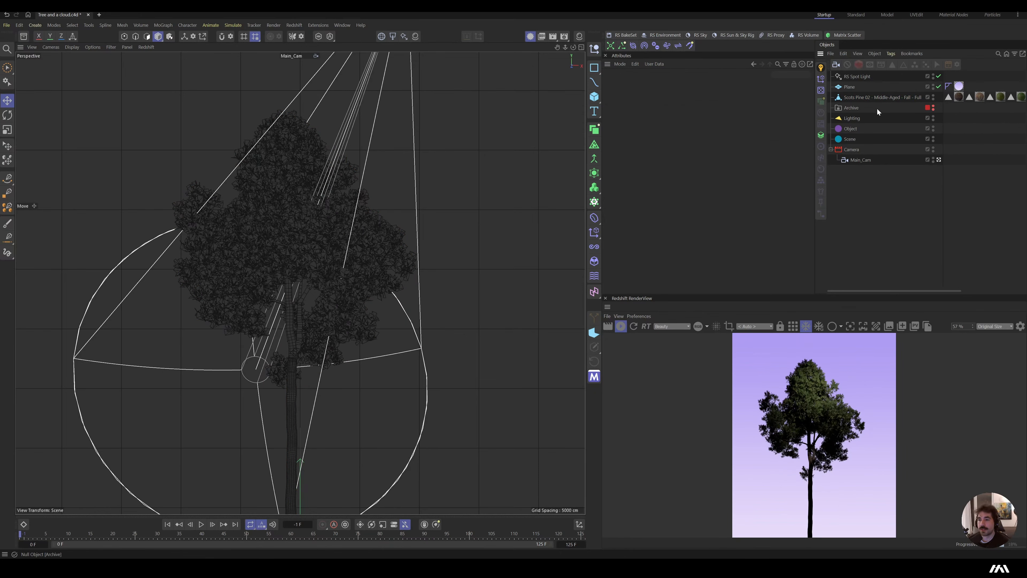
# Step: Add a Bend deformer under the pine, test its strength up to 41°, enable Keep Length, and reset the strength to 0°
pyautogui.click(881, 97)
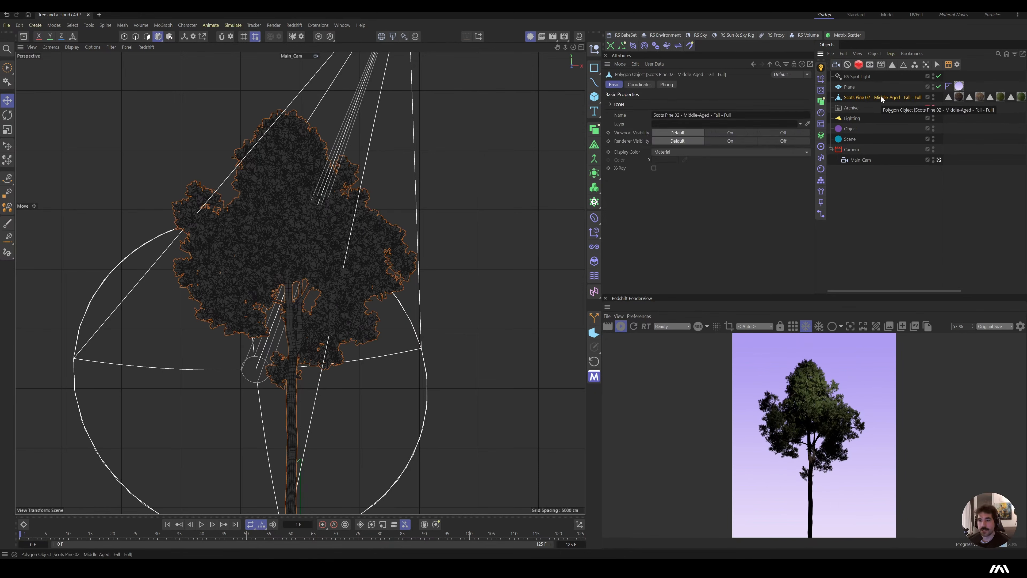
pyautogui.keyDown('shift'); pyautogui.click(597, 219); pyautogui.keyUp('shift')
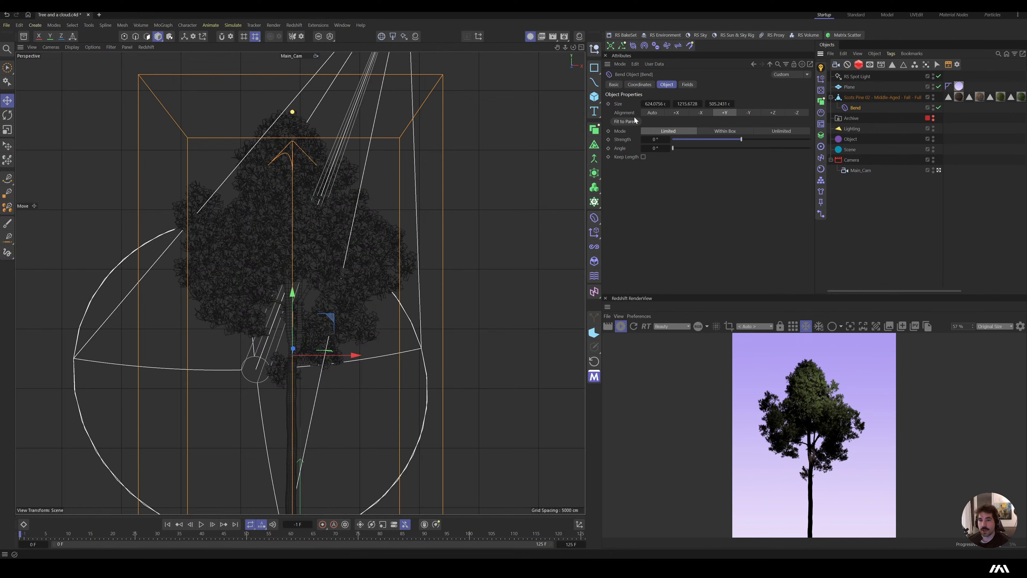
pyautogui.moveTo(667, 138); pyautogui.dragTo(684, 139)
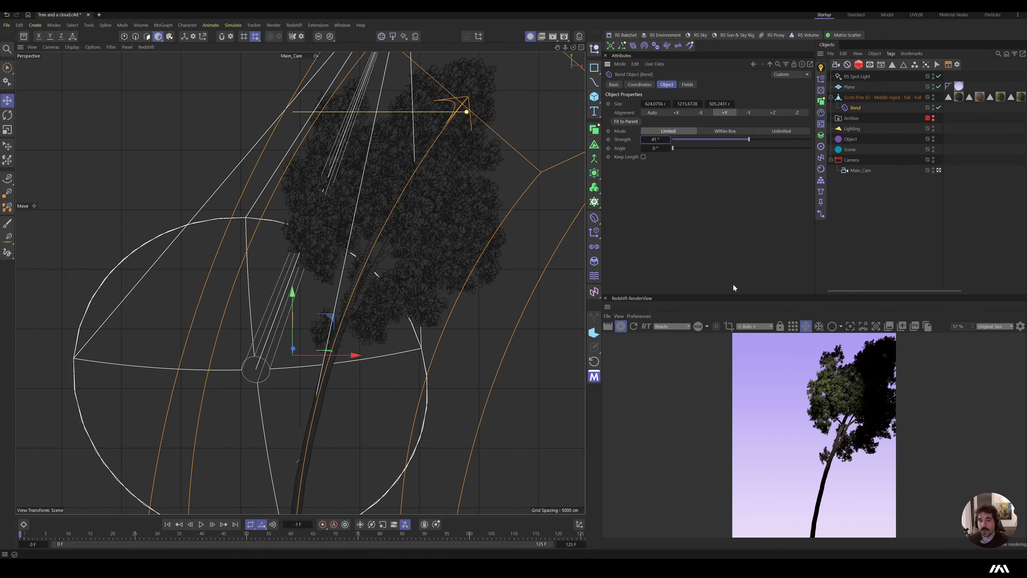
pyautogui.click(644, 157)
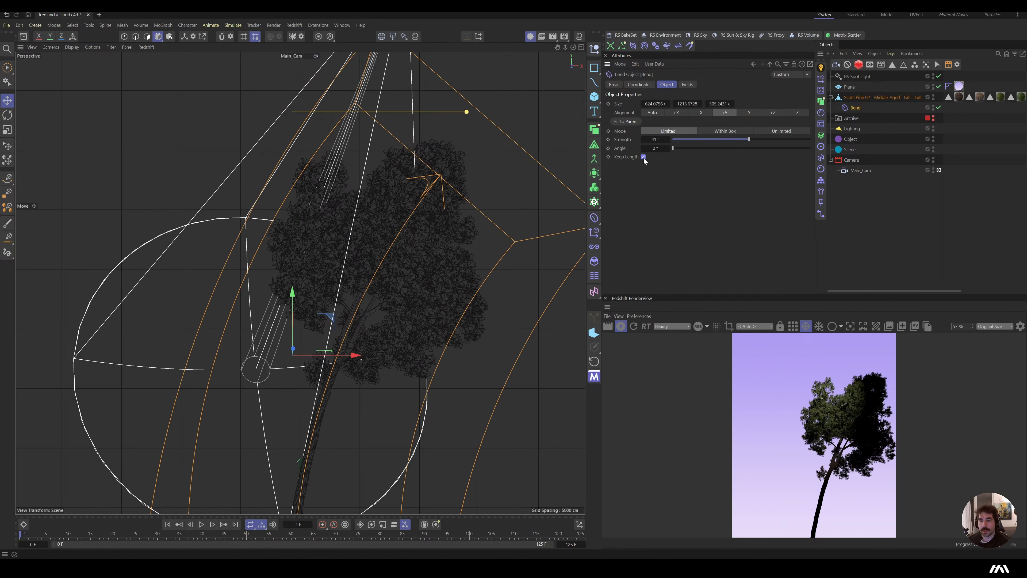
pyautogui.moveTo(660, 143); pyautogui.dragTo(652, 143)
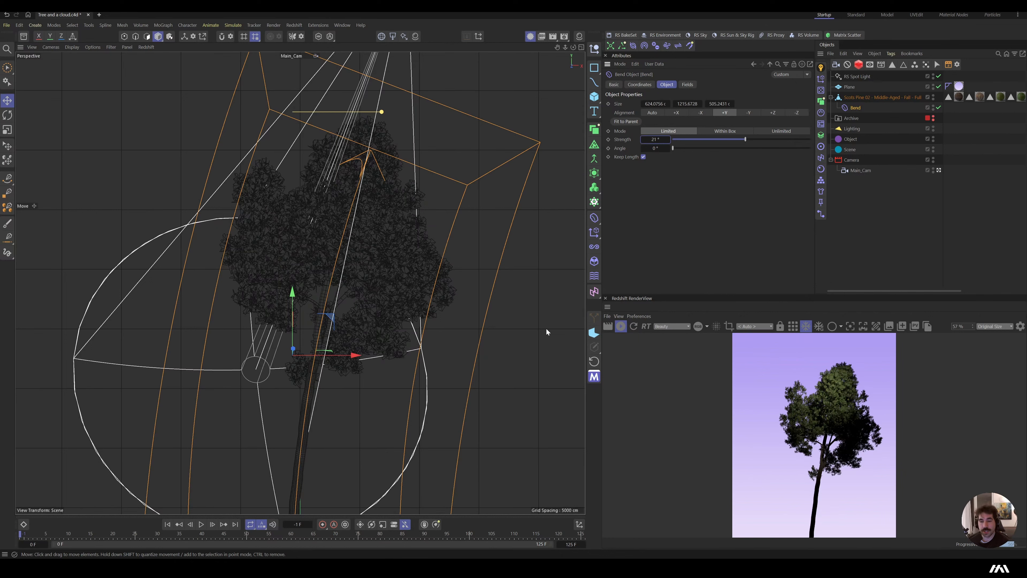
pyautogui.rightClick(668, 139)
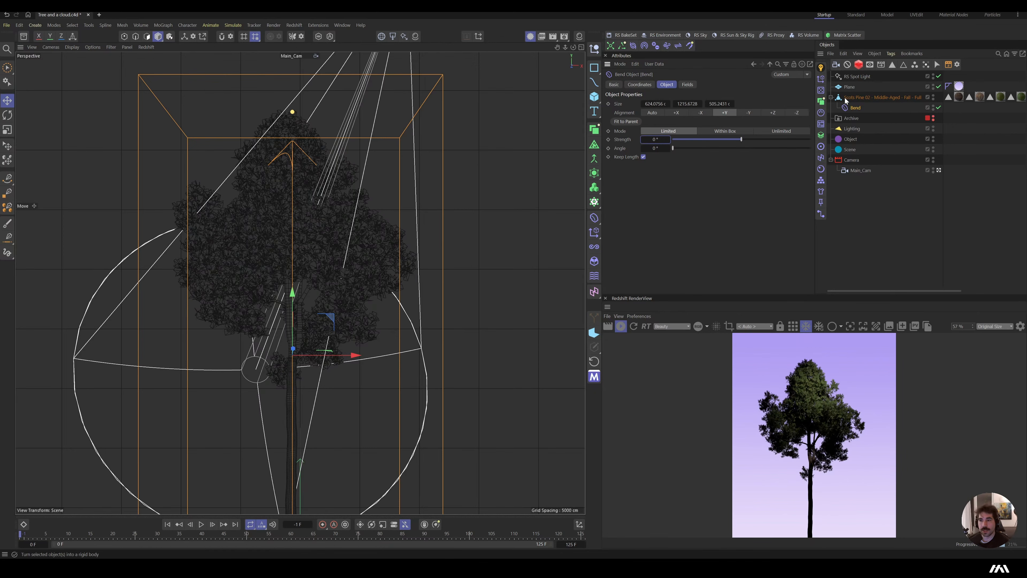
# Step: Select the two polygons of a single needle card in the pine's crown and split them into a separate object
pyautogui.click(873, 97)
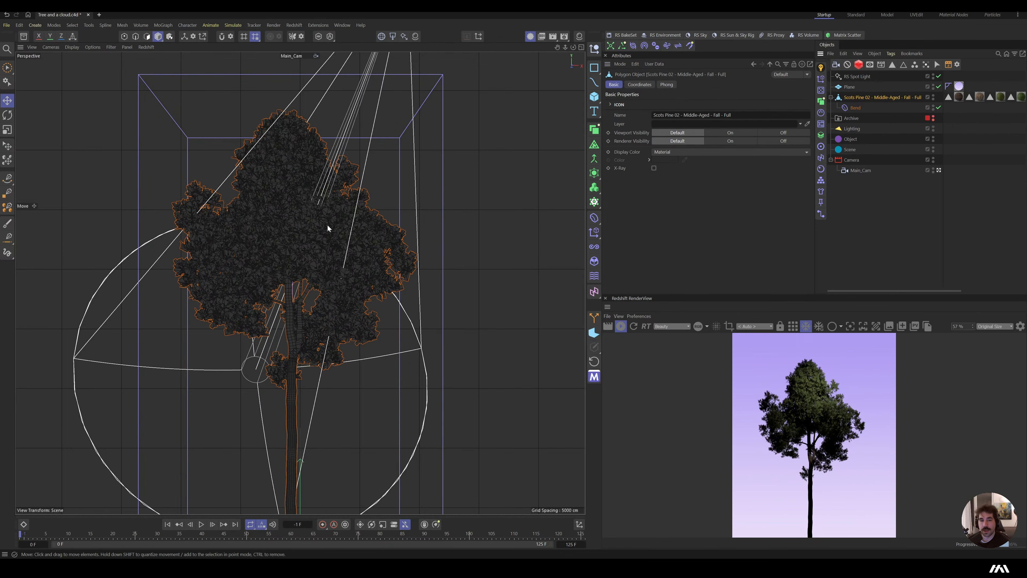
pyautogui.scroll(10, 328, 224)
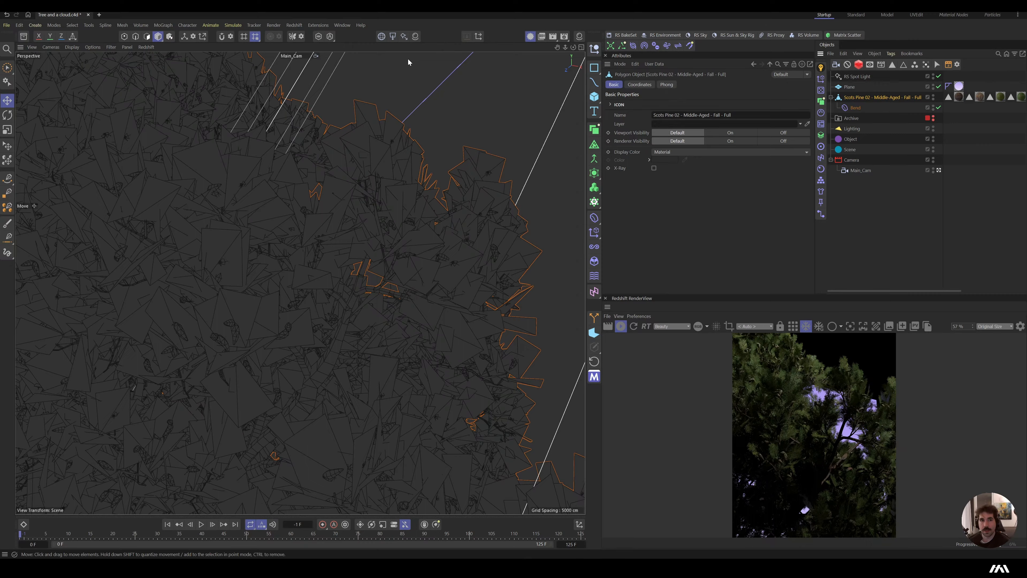
pyautogui.click(146, 36)
pyautogui.click(216, 173)
pyautogui.moveTo(216, 173)
pyautogui.keyDown('alt'); pyautogui.mouseDown()
pyautogui.moveTo(211, 230)
pyautogui.moveTo(182, 209)
pyautogui.moveTo(217, 202)
pyautogui.mouseUp(); pyautogui.keyUp('alt')
pyautogui.moveTo(150, 203)
pyautogui.keyDown('alt'); pyautogui.mouseDown()
pyautogui.moveTo(244, 208)
pyautogui.moveTo(225, 185)
pyautogui.moveTo(245, 183)
pyautogui.moveTo(164, 206)
pyautogui.moveTo(191, 229)
pyautogui.mouseUp(); pyautogui.keyUp('alt')
pyautogui.keyDown('shift'); pyautogui.click(256, 206); pyautogui.keyUp('shift')
pyautogui.keyDown('alt'); pyautogui.moveTo(191, 232); pyautogui.dragTo(119, 202, button='right'); pyautogui.keyUp('alt')
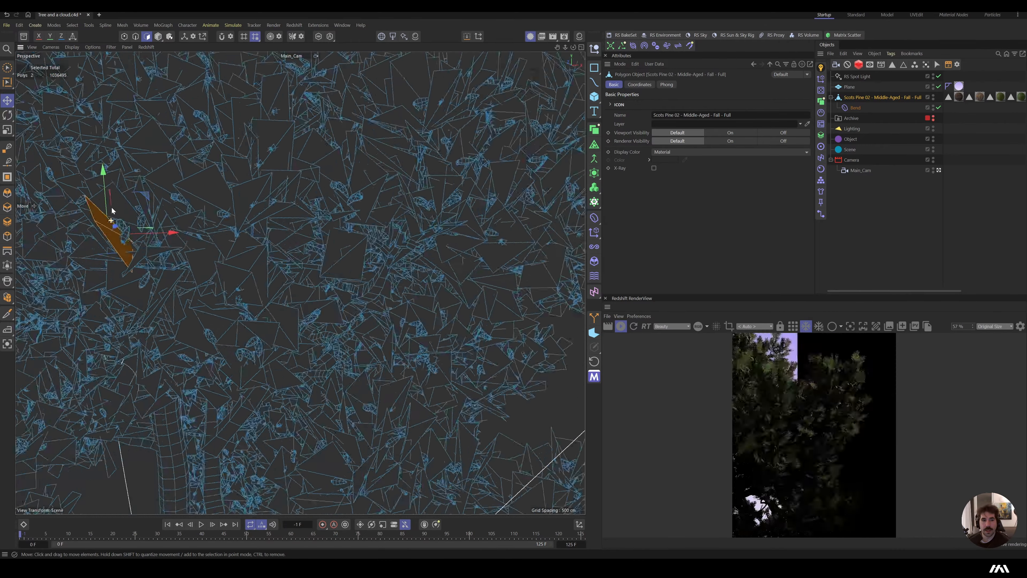
pyautogui.keyDown('alt'); pyautogui.moveTo(122, 204); pyautogui.dragTo(117, 223); pyautogui.keyUp('alt')
pyautogui.rightClick(117, 222)
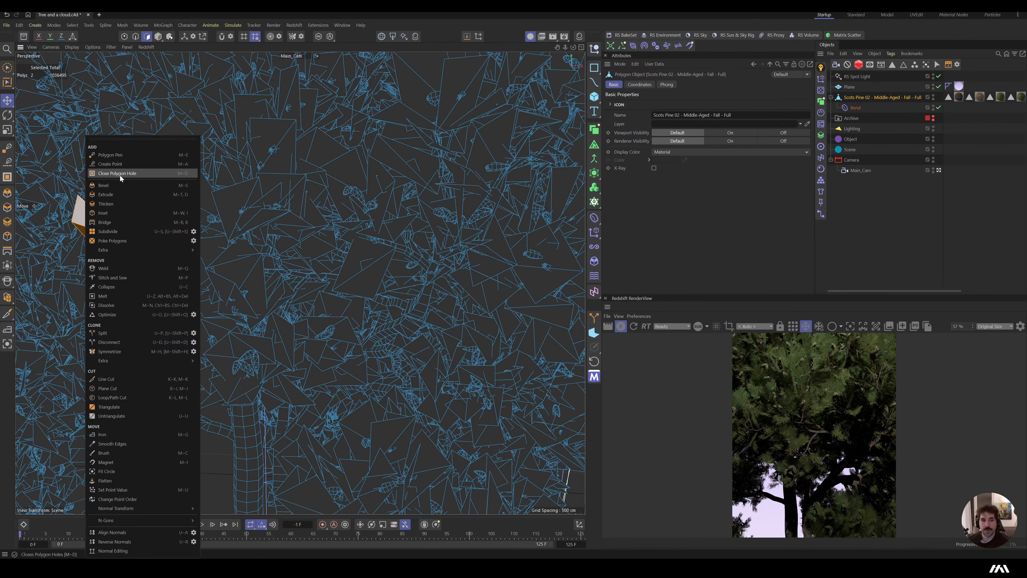
pyautogui.click(123, 334)
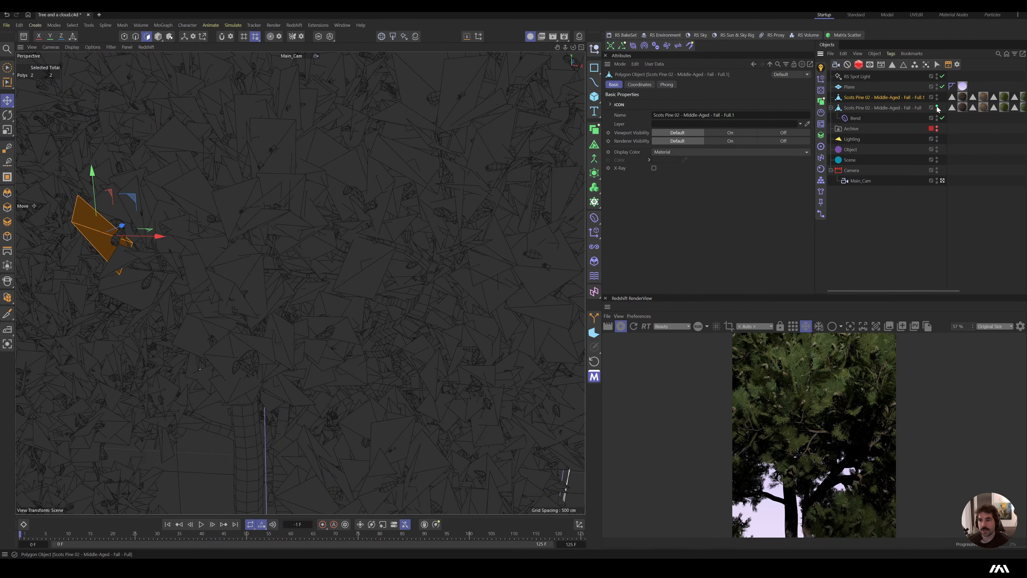
# Step: Hide the original pine in the viewport and render, and inspect the isolated needle card up close
pyautogui.click(937, 106)
pyautogui.click(937, 109)
pyautogui.keyDown('alt'); pyautogui.moveTo(210, 253); pyautogui.dragTo(222, 257, button='middle'); pyautogui.keyUp('alt')
pyautogui.keyDown('alt'); pyautogui.moveTo(222, 257); pyautogui.dragTo(252, 274, button='right'); pyautogui.keyUp('alt')
pyautogui.keyDown('alt'); pyautogui.moveTo(318, 227); pyautogui.dragTo(309, 251); pyautogui.keyUp('alt')
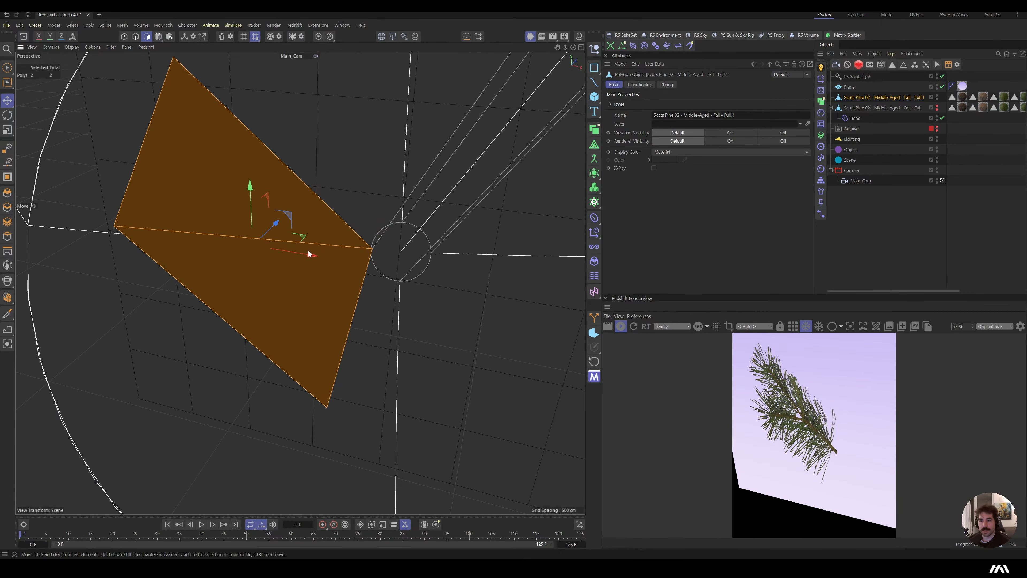
pyautogui.keyDown('alt'); pyautogui.moveTo(329, 232); pyautogui.dragTo(225, 288, button='right'); pyautogui.keyUp('alt')
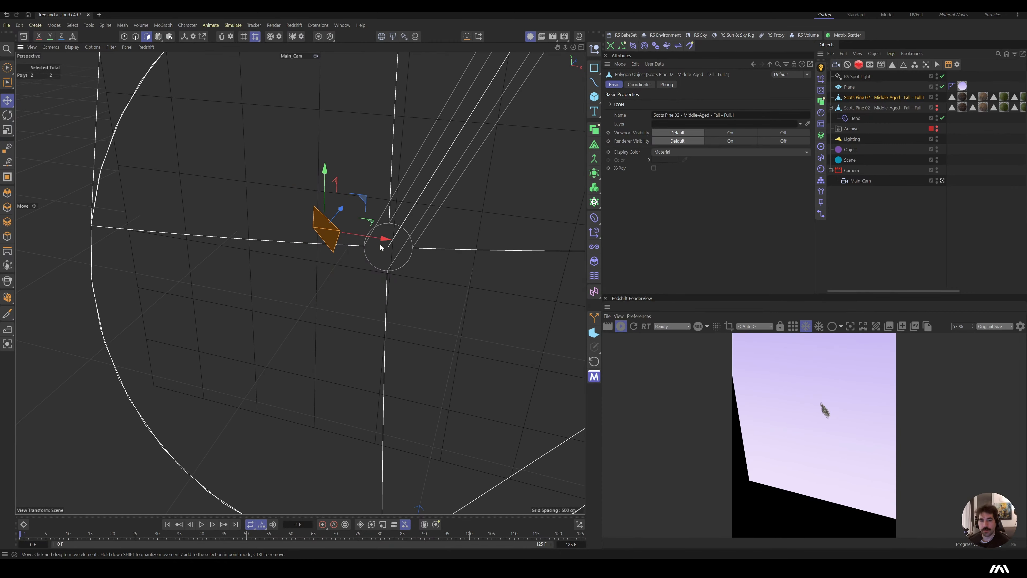
pyautogui.keyDown('alt'); pyautogui.moveTo(381, 244); pyautogui.dragTo(374, 234); pyautogui.keyUp('alt')
# Step: Rename the separated needle card object as "Not a leaf"
pyautogui.doubleClick(890, 97)
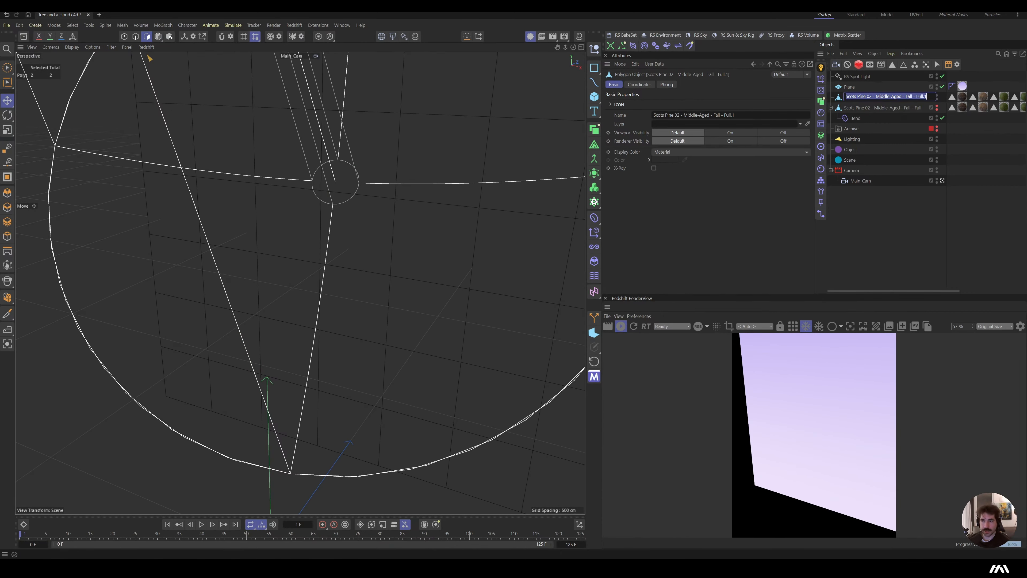
pyautogui.write('No')
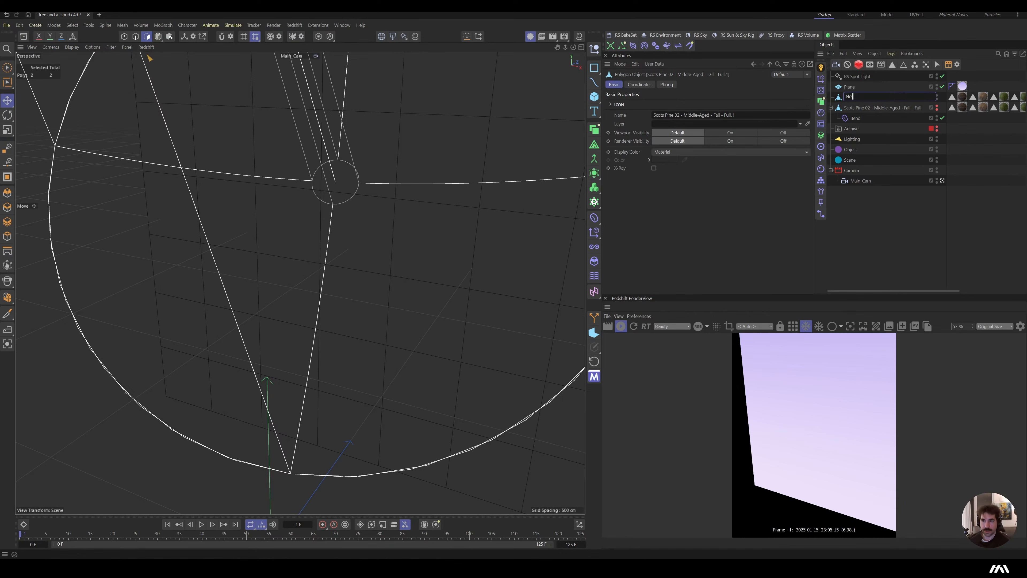
pyautogui.write('t a leaf')
pyautogui.press('Return')
# Step: Restore the original Scots Pine's viewport and render visibility, and frame the Main_Cam camera in the view
pyautogui.press('o')
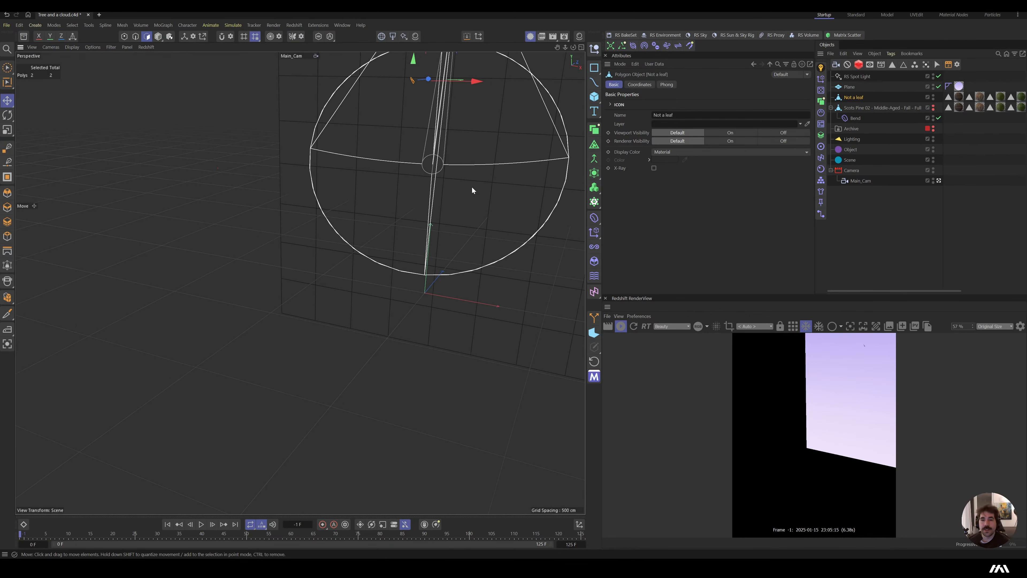
pyautogui.keyDown('alt'); pyautogui.moveTo(472, 187); pyautogui.dragTo(390, 245, button='middle'); pyautogui.keyUp('alt')
pyautogui.keyDown('alt'); pyautogui.moveTo(391, 246); pyautogui.dragTo(388, 248, button='middle'); pyautogui.keyUp('alt')
pyautogui.keyDown('alt'); pyautogui.click(934, 108); pyautogui.keyUp('alt')
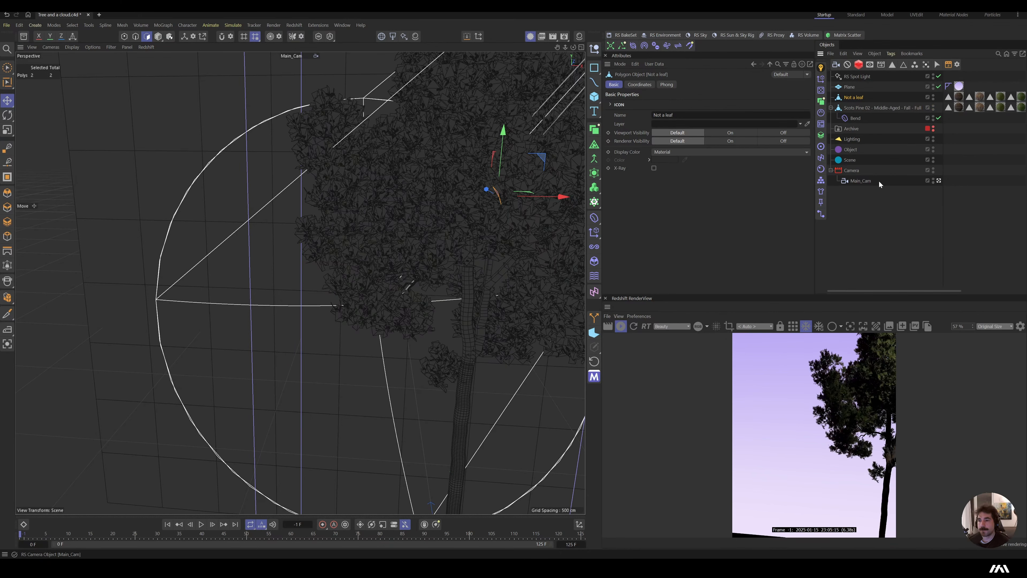
pyautogui.click(865, 181)
pyautogui.press('o')
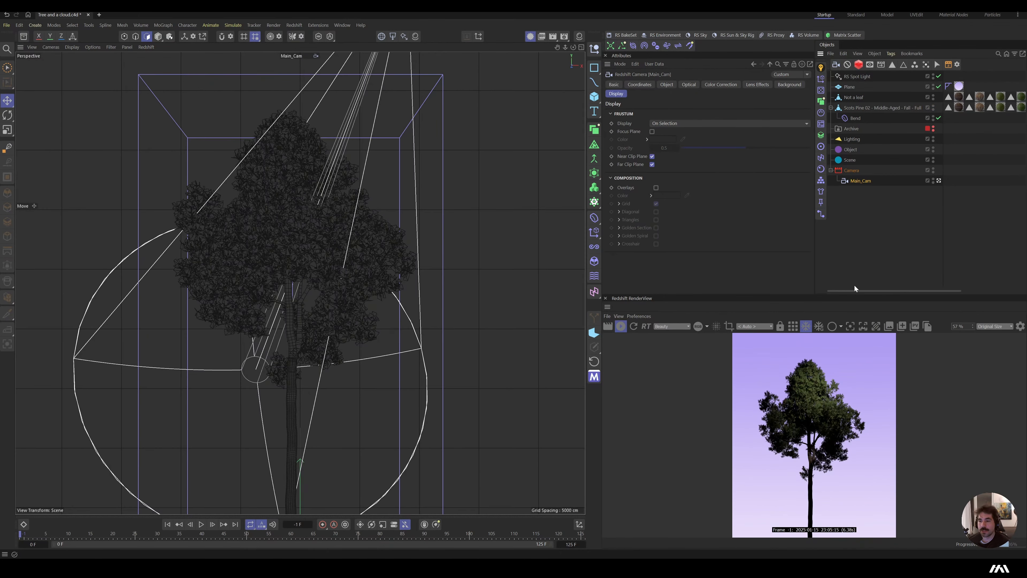
# Step: Open the pine's Scots Pine - Twigs 01 material in the Node Editor
pyautogui.moveTo(814, 266); pyautogui.dragTo(773, 272)
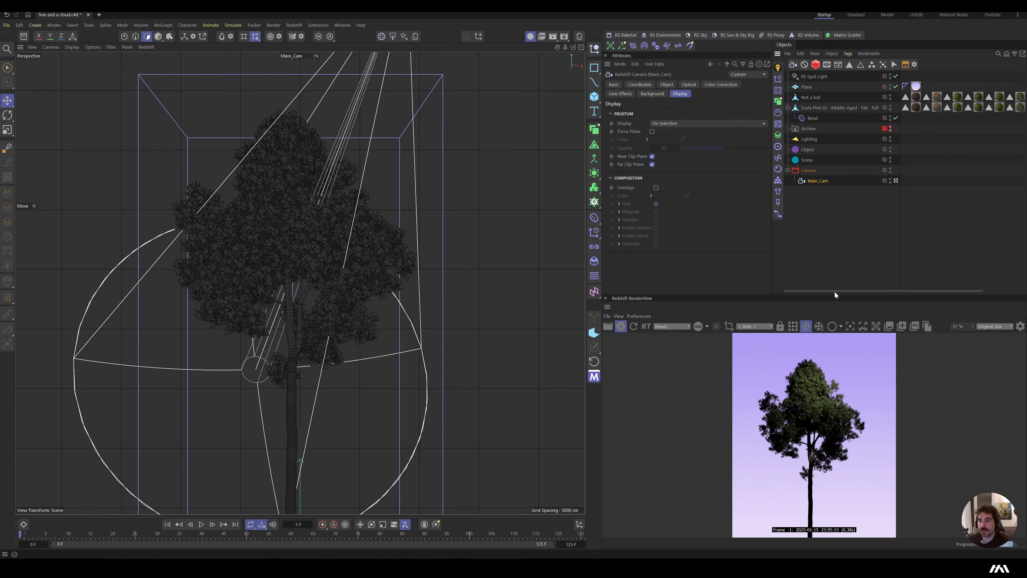
pyautogui.moveTo(834, 291); pyautogui.dragTo(895, 292)
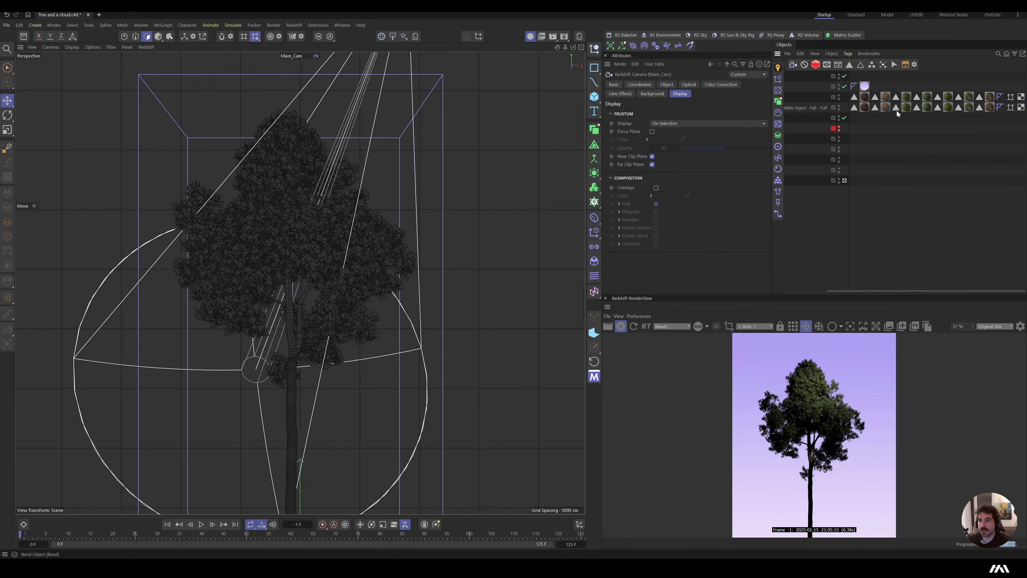
pyautogui.doubleClick(906, 108)
pyautogui.rightClick(662, 176)
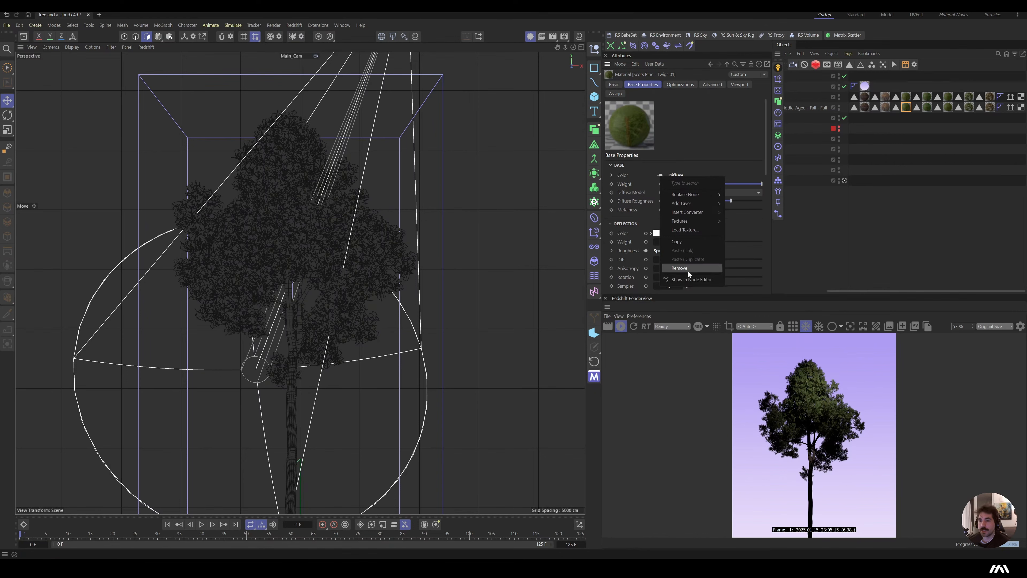
pyautogui.click(687, 279)
pyautogui.moveTo(691, 277); pyautogui.dragTo(233, 168)
# Step: Move the Diffuse texture node away from the Material node, and examine the Sprite node's stencil image and the Diffuse texture
pyautogui.click(188, 217)
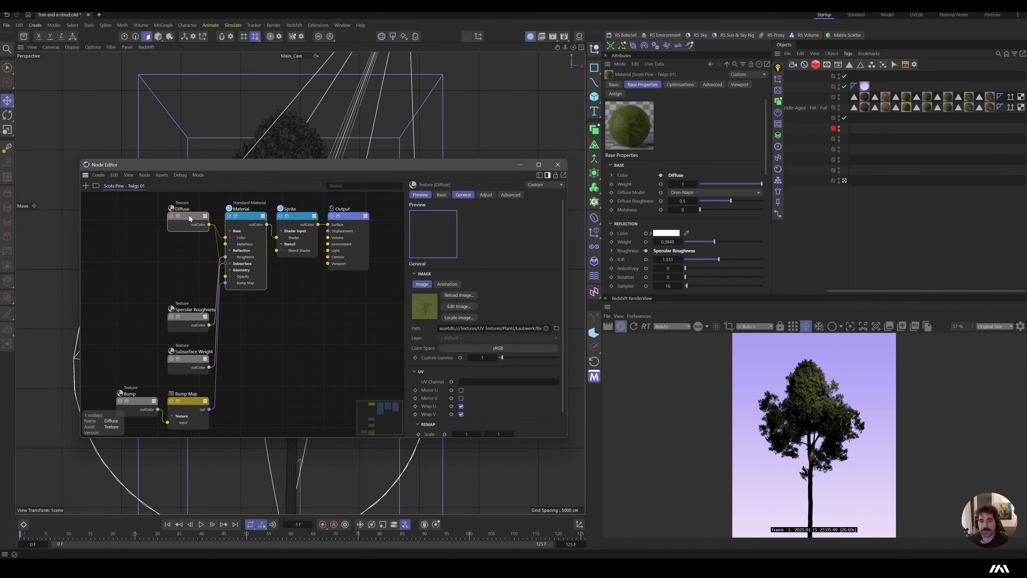
pyautogui.moveTo(188, 215); pyautogui.dragTo(149, 232)
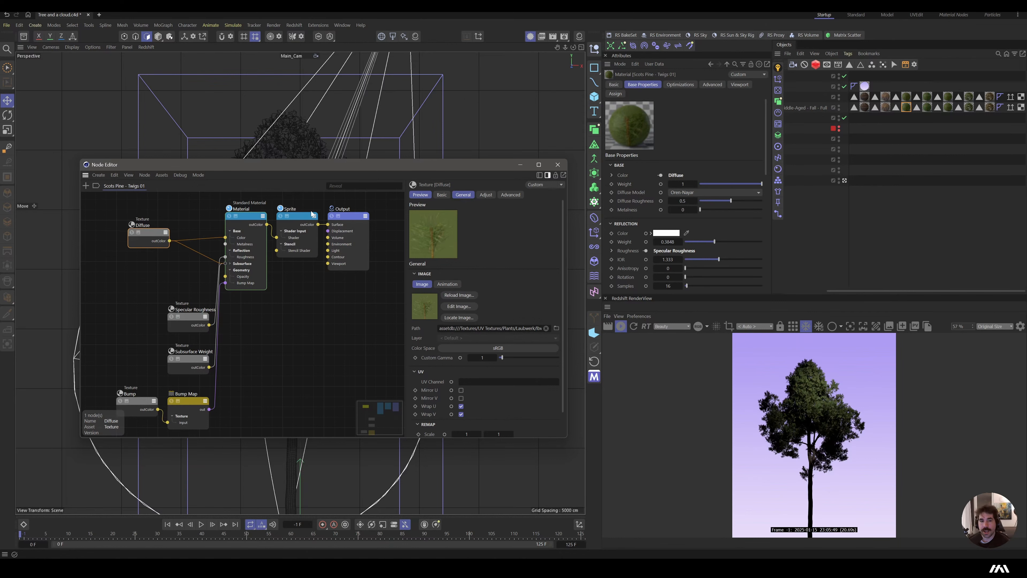
pyautogui.click(297, 219)
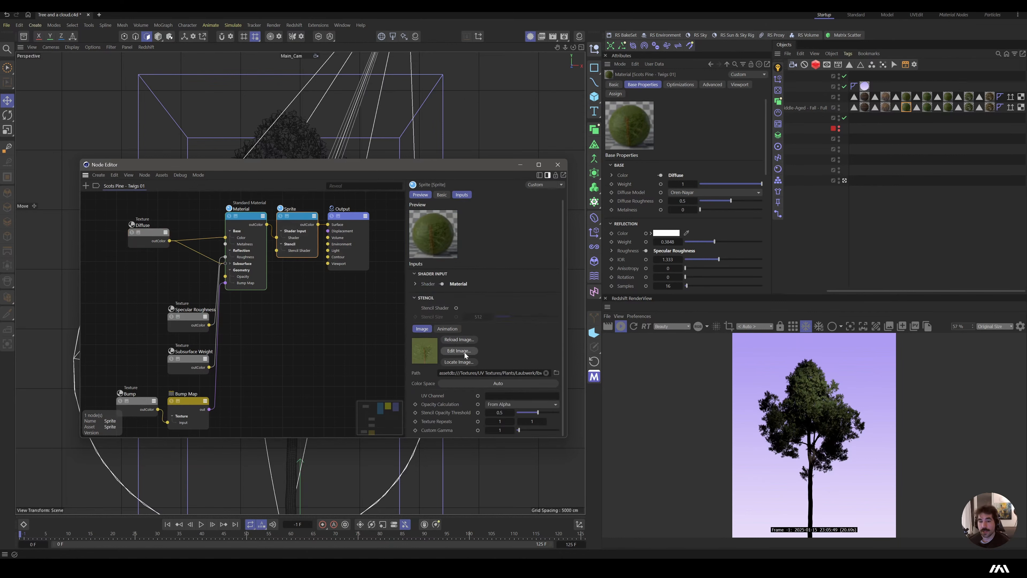
pyautogui.scroll(-1, 491, 348)
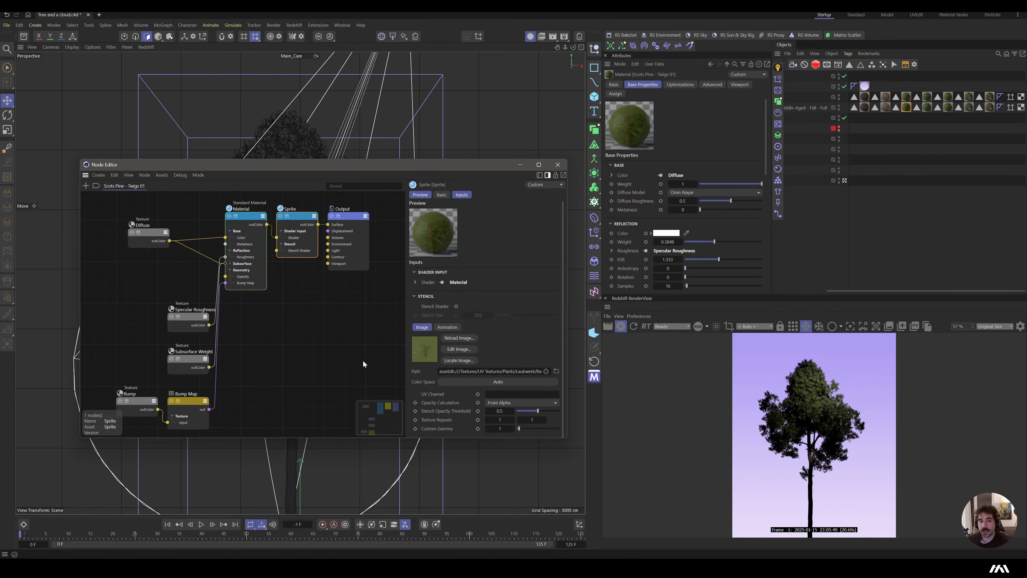
pyautogui.click(160, 238)
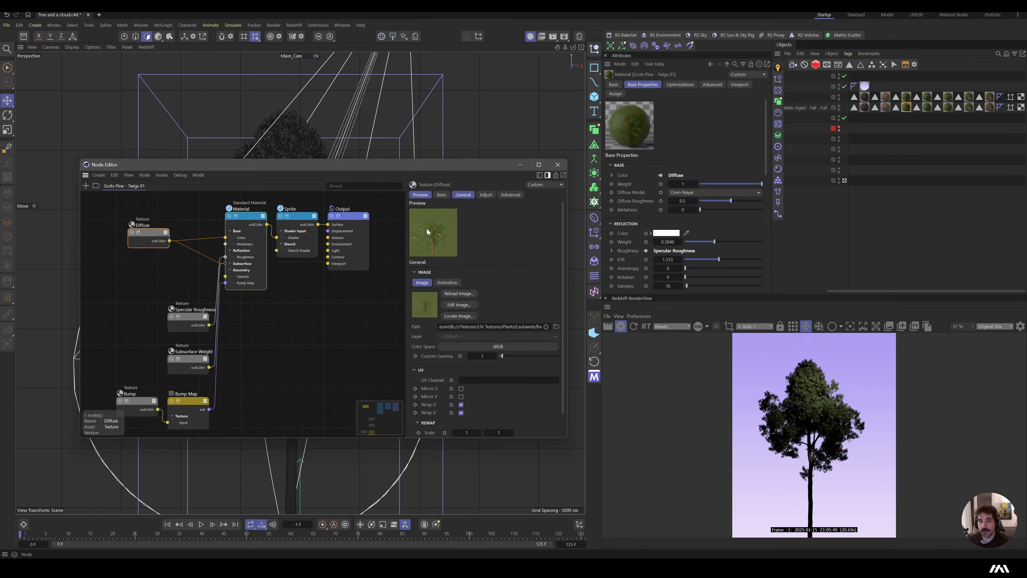
# Step: Try recoloring the Diffuse texture through a Color Correct node with contrast 0.707 and hue shift 325.8, and delete that node
pyautogui.doubleClick(208, 220)
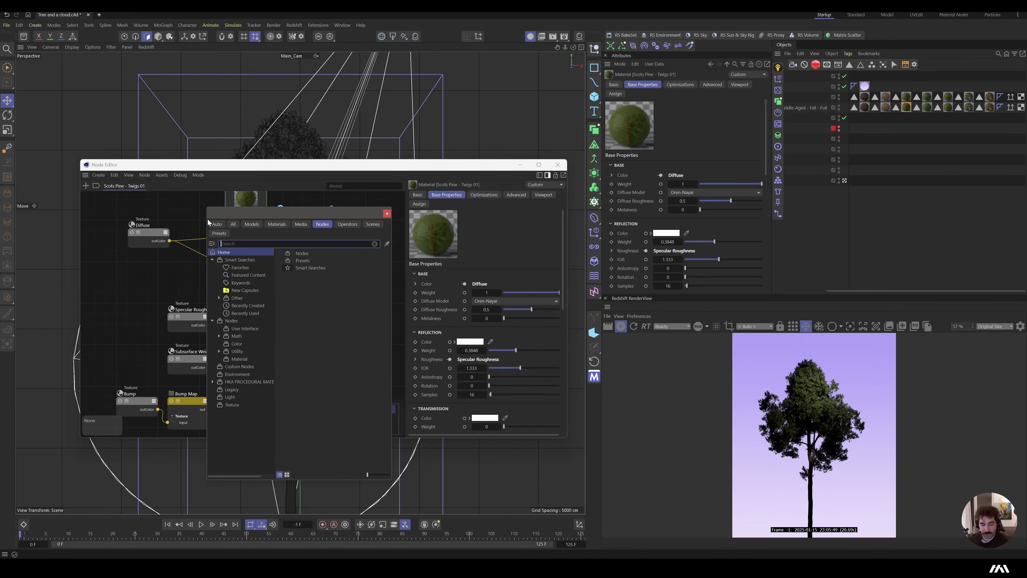
pyautogui.write('cor')
pyautogui.press('Return')
pyautogui.moveTo(530, 303); pyautogui.dragTo(547, 288)
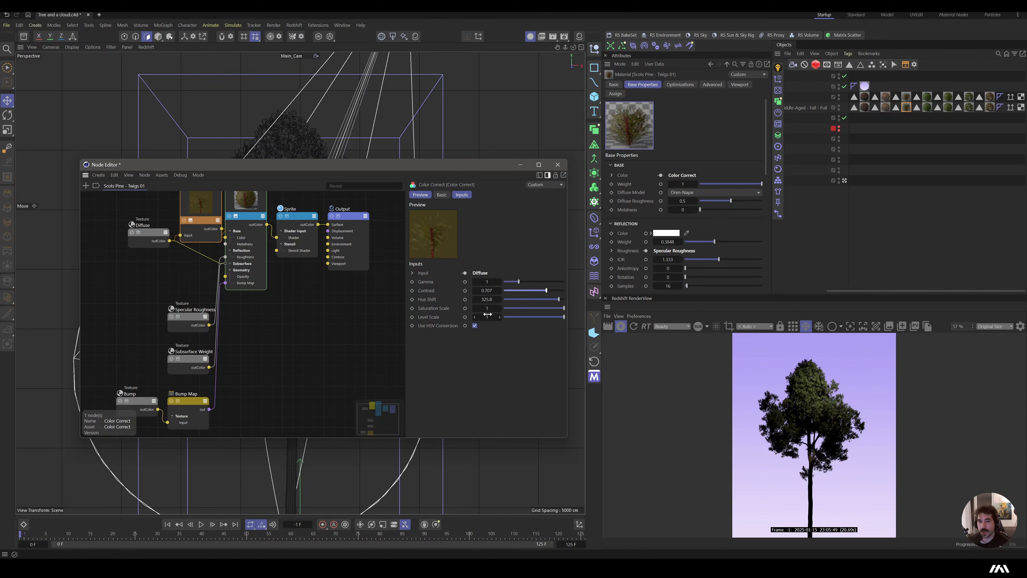
pyautogui.moveTo(490, 306); pyautogui.dragTo(541, 290)
pyautogui.moveTo(212, 213); pyautogui.dragTo(195, 206)
pyautogui.press('Delete')
# Step: Add a Color Composite node, feed the Diffuse texture into its Base Color, and connect its output to the Material's Color
pyautogui.scroll(-4, 214, 263)
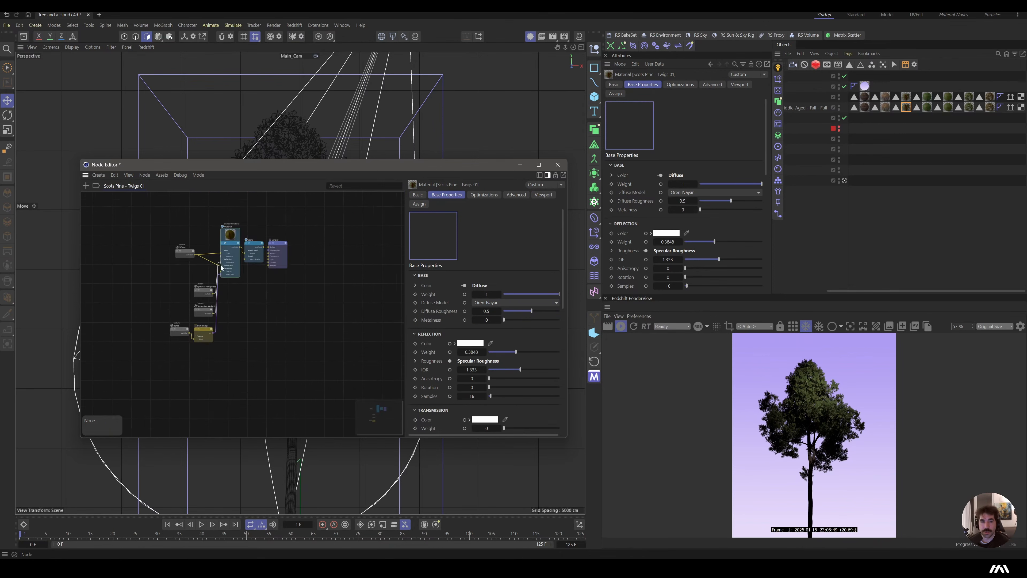
pyautogui.scroll(7, 212, 251)
pyautogui.hotkey('shift', 'c')
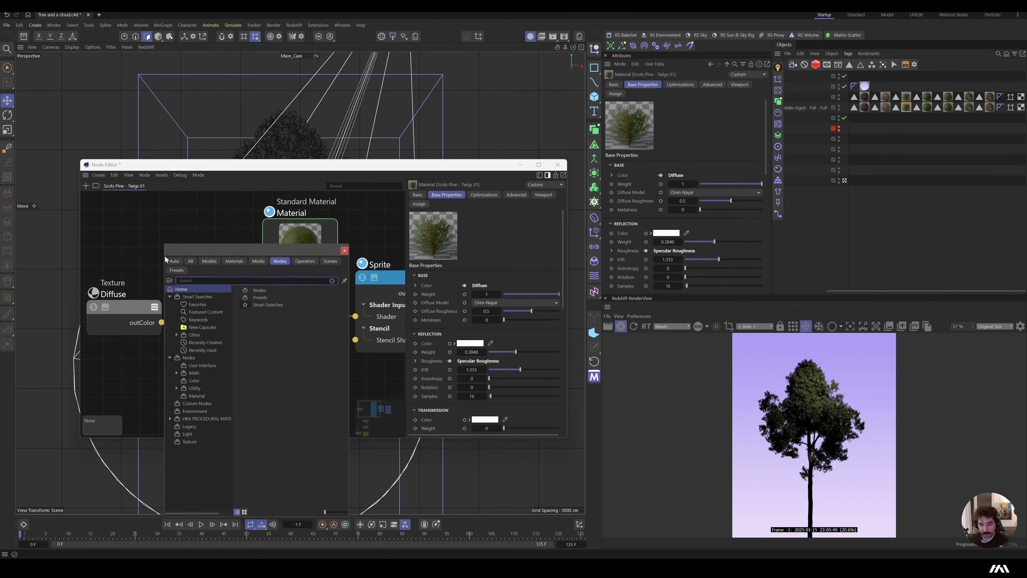
pyautogui.write('color com')
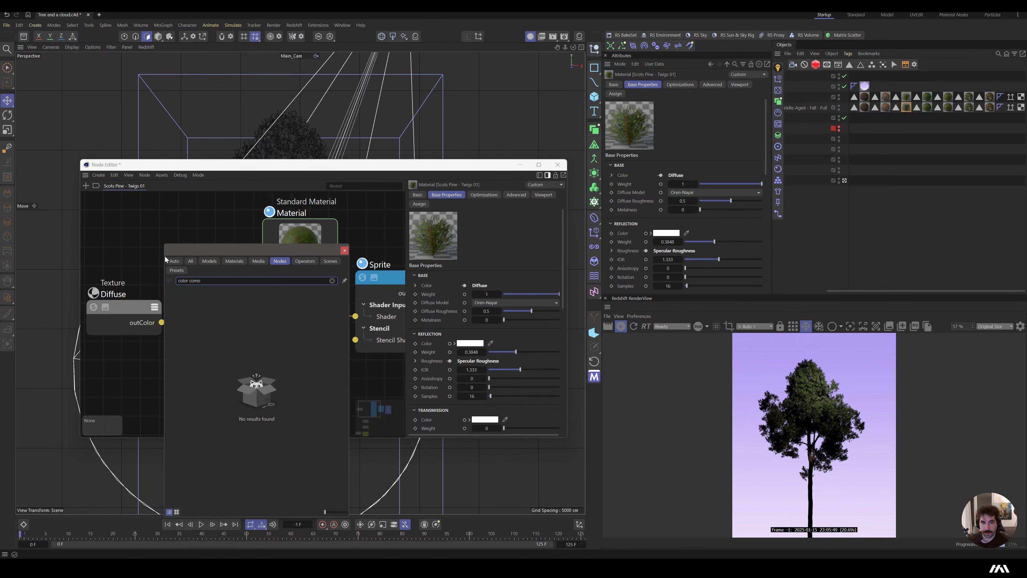
pyautogui.press('Return')
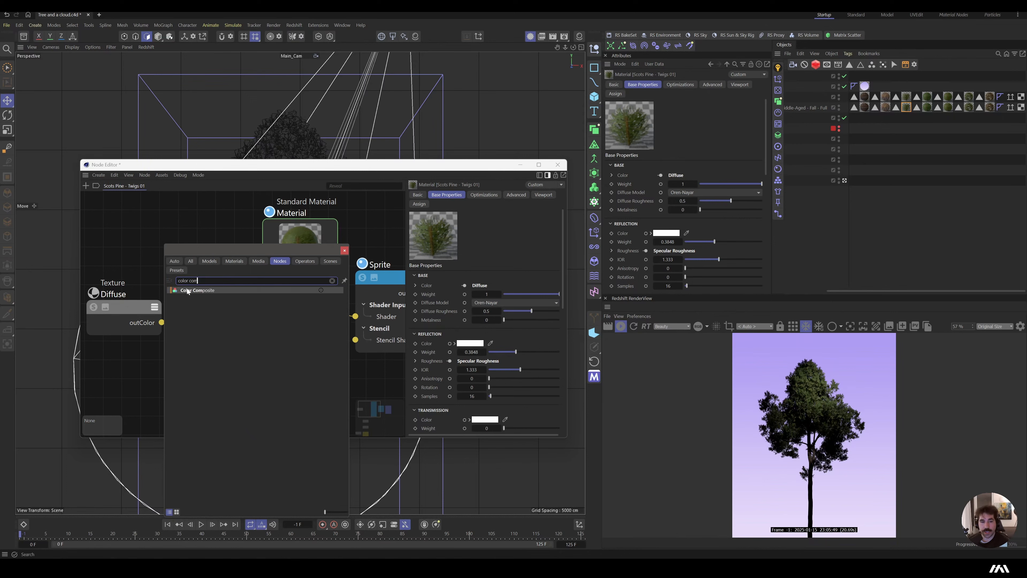
pyautogui.moveTo(147, 221); pyautogui.dragTo(193, 233)
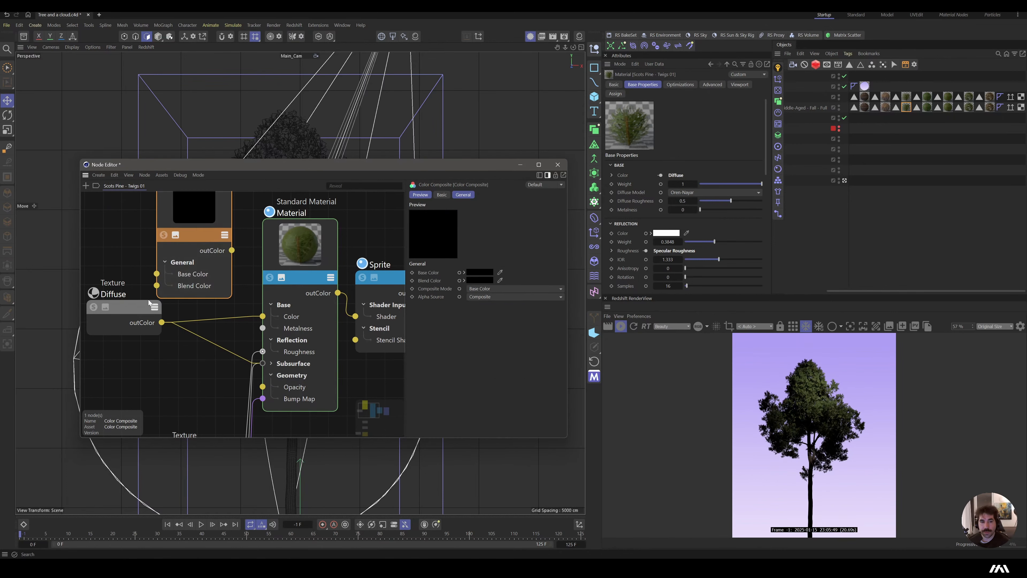
pyautogui.moveTo(106, 310); pyautogui.dragTo(190, 276)
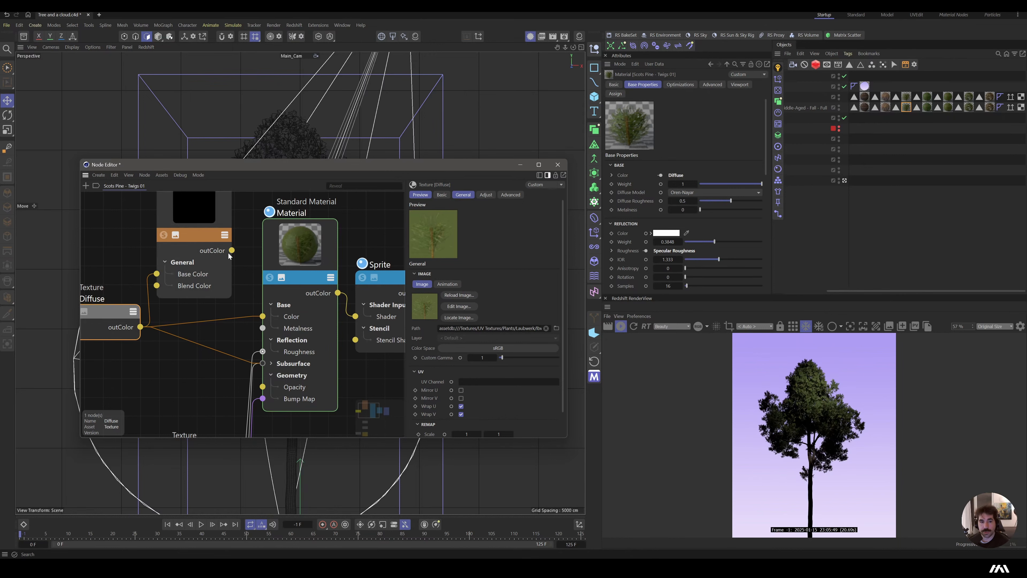
pyautogui.moveTo(232, 250); pyautogui.dragTo(262, 316)
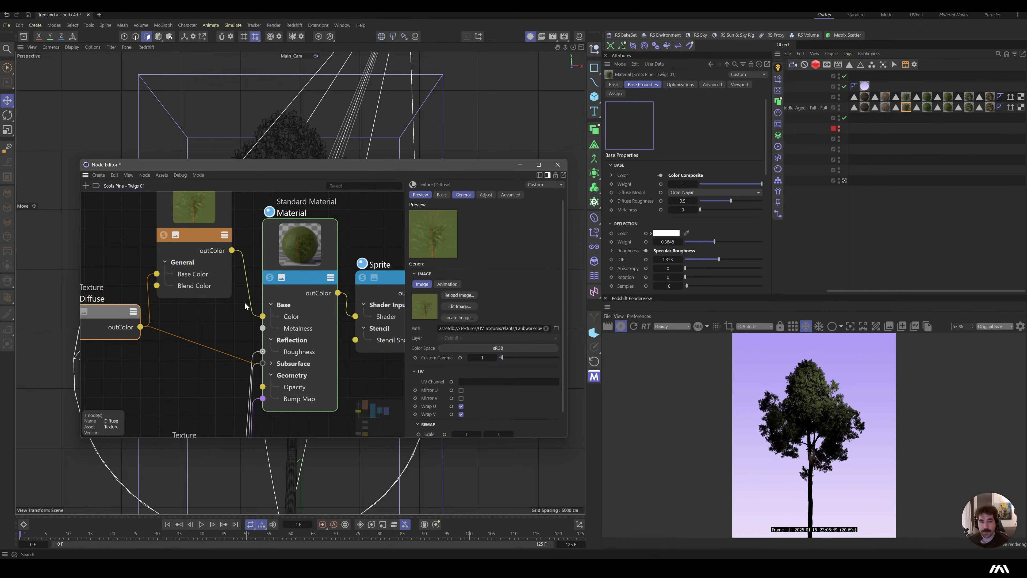
# Step: Set the Color Composite's blend color to orange (RGB 255, 102, 0) and its mode to Average, check the render, and close the Node Editor
pyautogui.click(193, 247)
pyautogui.click(478, 281)
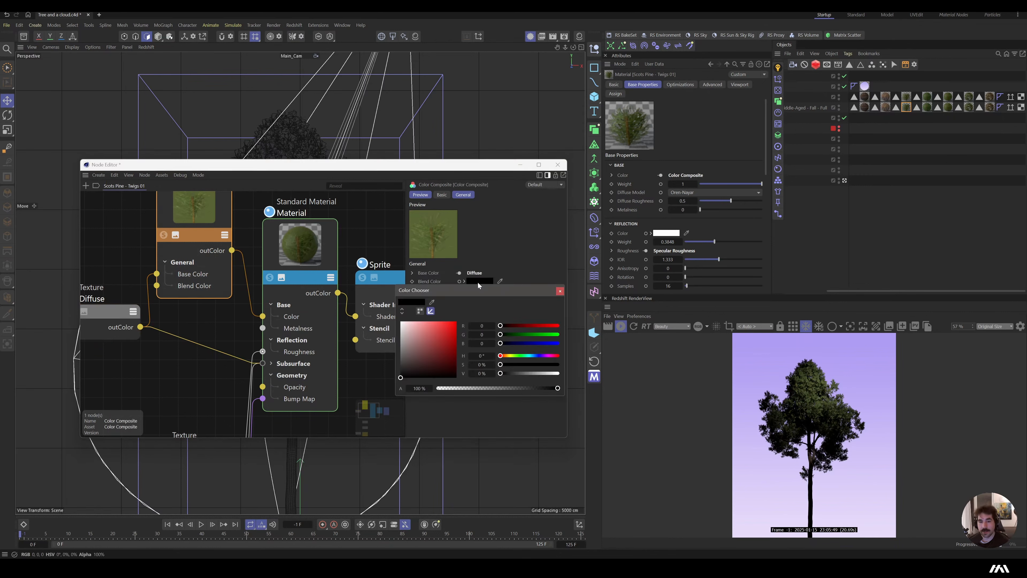
pyautogui.click(504, 356)
pyautogui.moveTo(504, 357); pyautogui.dragTo(507, 357)
pyautogui.moveTo(452, 325); pyautogui.dragTo(457, 321)
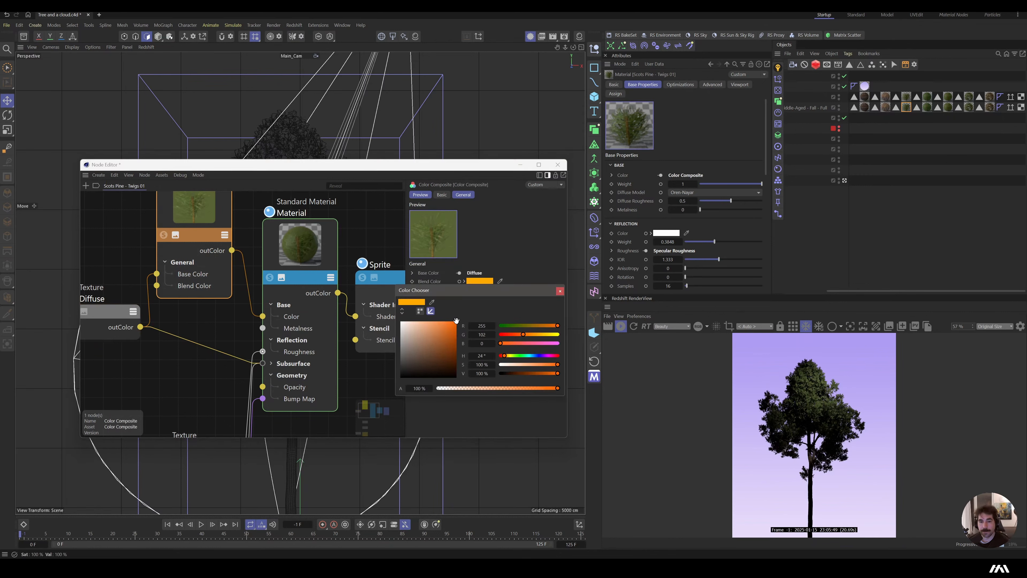
pyautogui.click(533, 245)
pyautogui.click(496, 290)
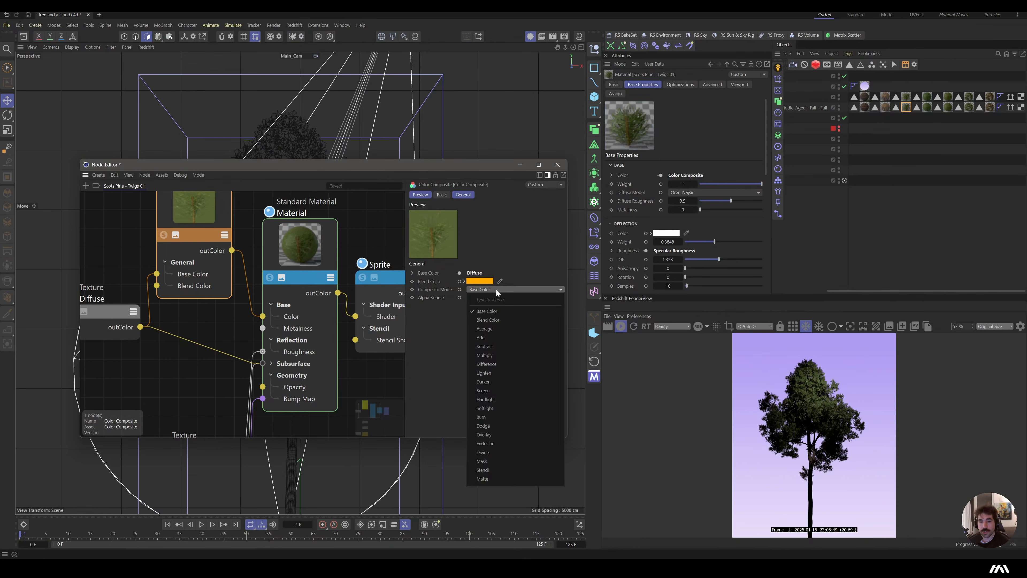
pyautogui.click(492, 330)
pyautogui.scroll(6, 807, 394)
pyautogui.scroll(-4, 807, 393)
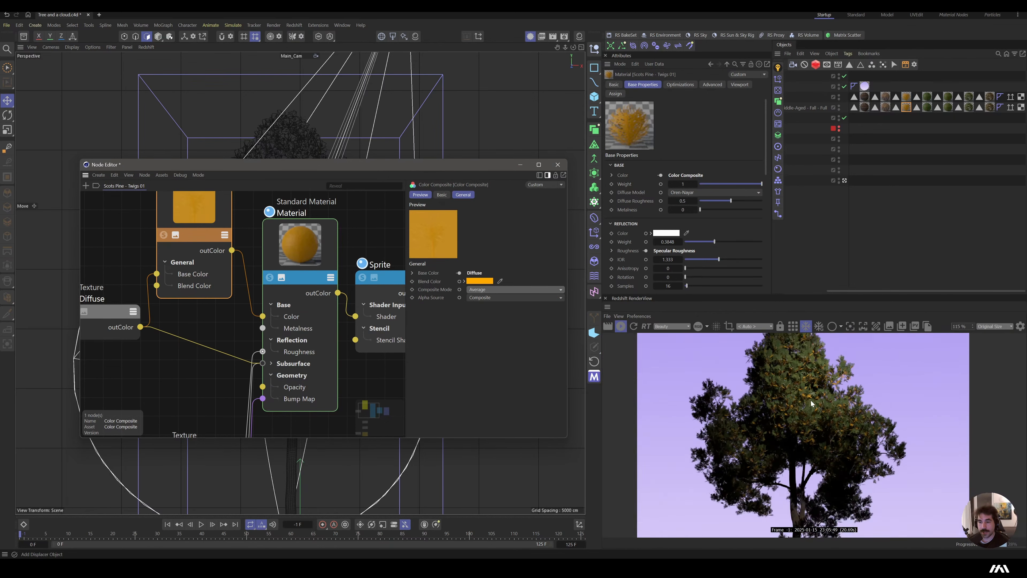
pyautogui.click(565, 166)
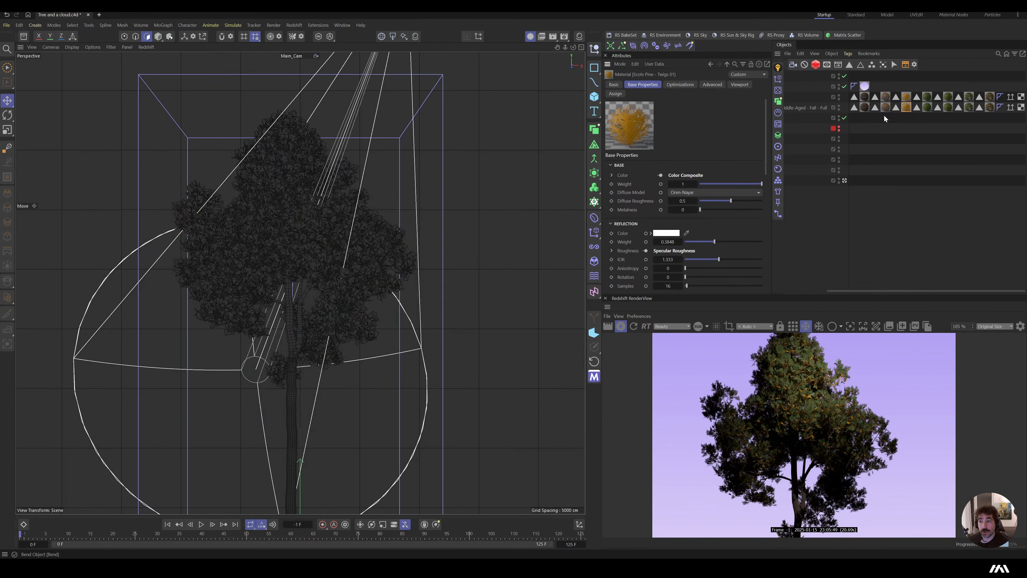
# Step: Open the pine's Scots Pine - Twigs 03 material in the Node Editor
pyautogui.click(928, 107)
pyautogui.rightClick(659, 174)
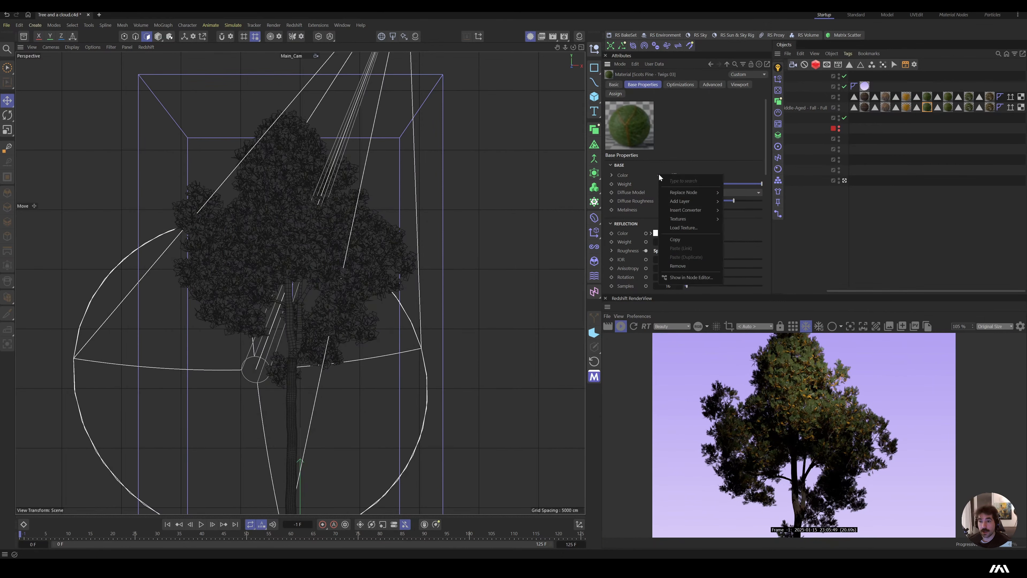
pyautogui.click(689, 277)
pyautogui.moveTo(684, 270); pyautogui.dragTo(165, 113)
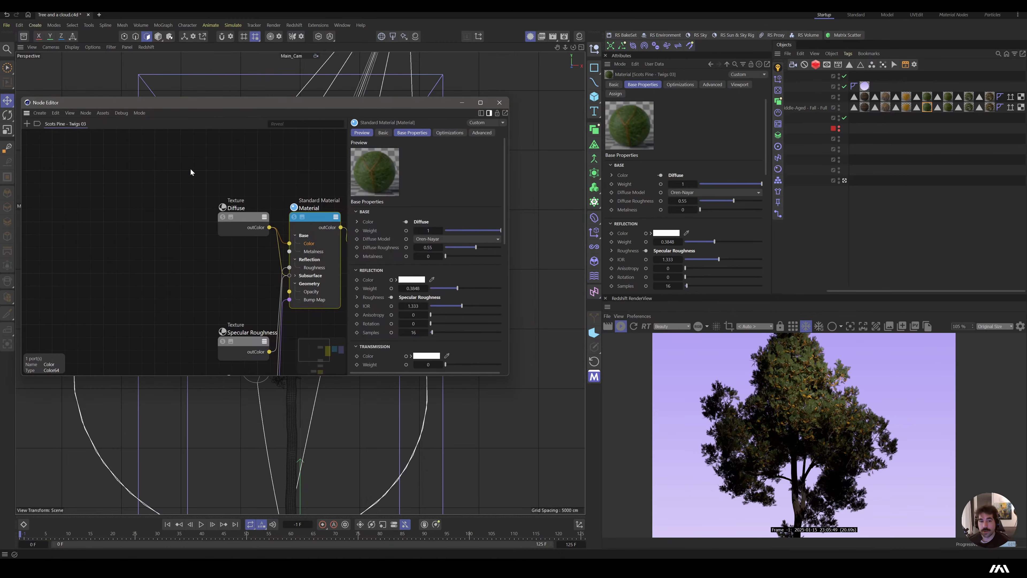
# Step: Insert a Color Composite node between the Diffuse texture and the Material's Color in the Twigs 03 graph
pyautogui.moveTo(238, 220); pyautogui.dragTo(134, 216)
pyautogui.doubleClick(215, 207)
pyautogui.write('color comp')
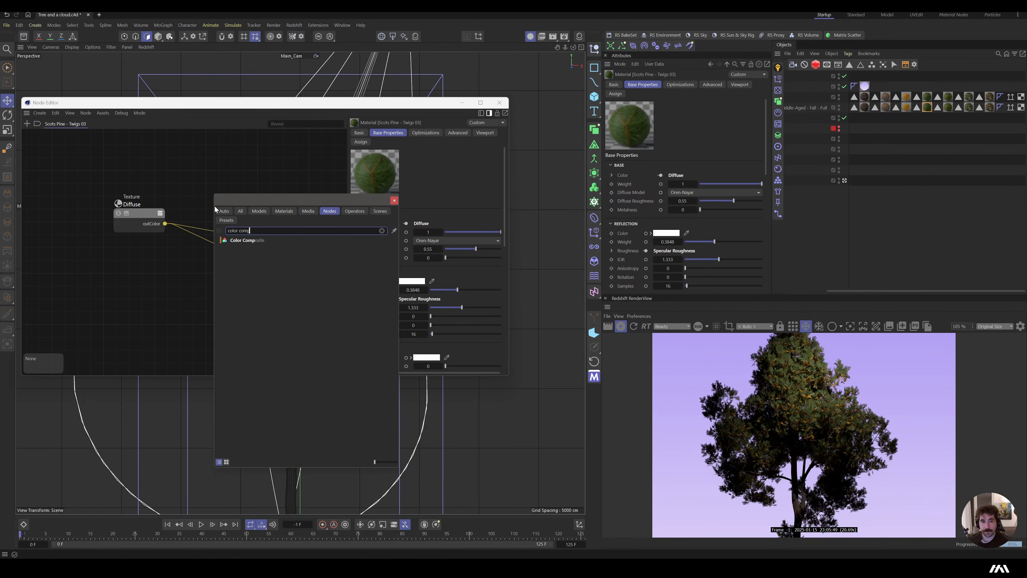
pyautogui.press('Return')
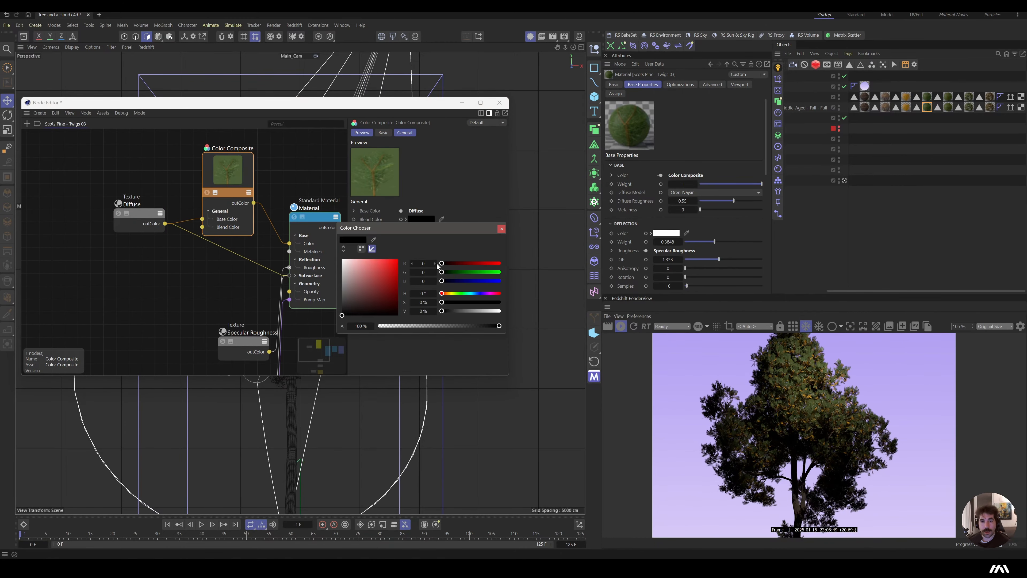
# Step: Give the Twigs 03 Color Composite a blue blend color and set its composite mode to Average
pyautogui.moveTo(463, 295); pyautogui.dragTo(459, 294)
pyautogui.moveTo(389, 301)
pyautogui.mouseDown()
pyautogui.moveTo(356, 308)
pyautogui.moveTo(382, 278)
pyautogui.mouseUp()
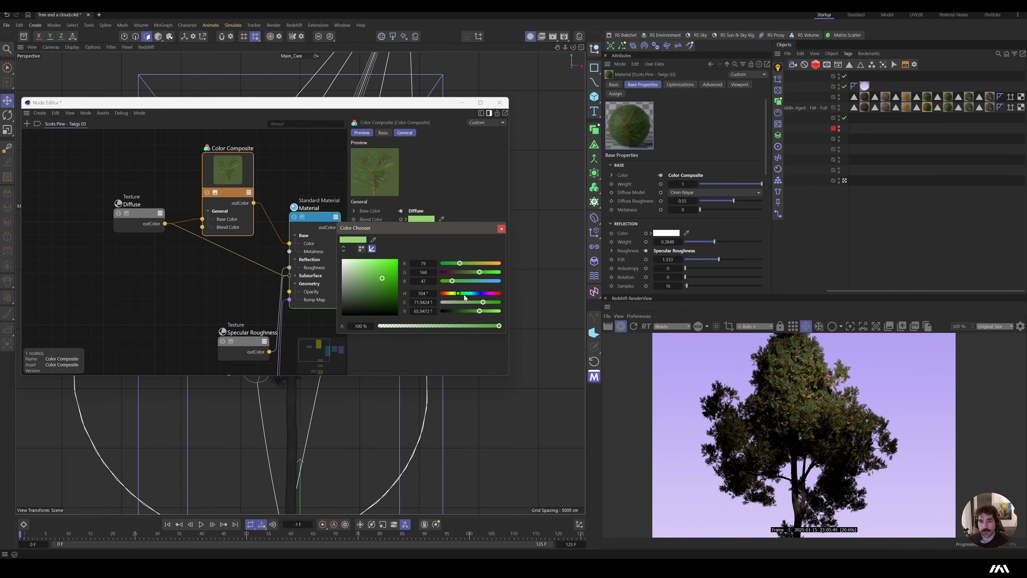
pyautogui.moveTo(458, 293); pyautogui.dragTo(480, 293)
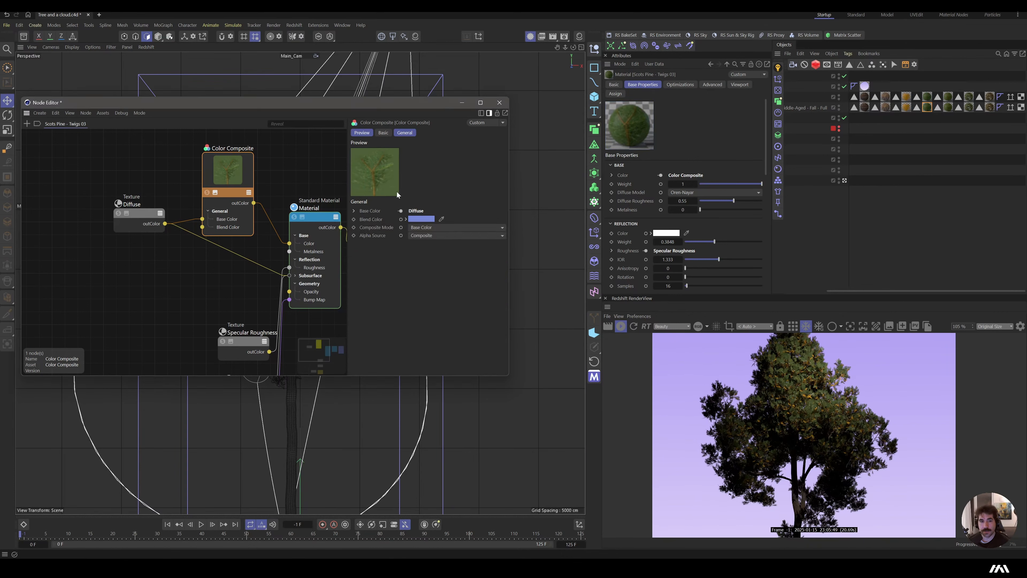
pyautogui.moveTo(236, 203); pyautogui.dragTo(239, 196)
pyautogui.click(449, 229)
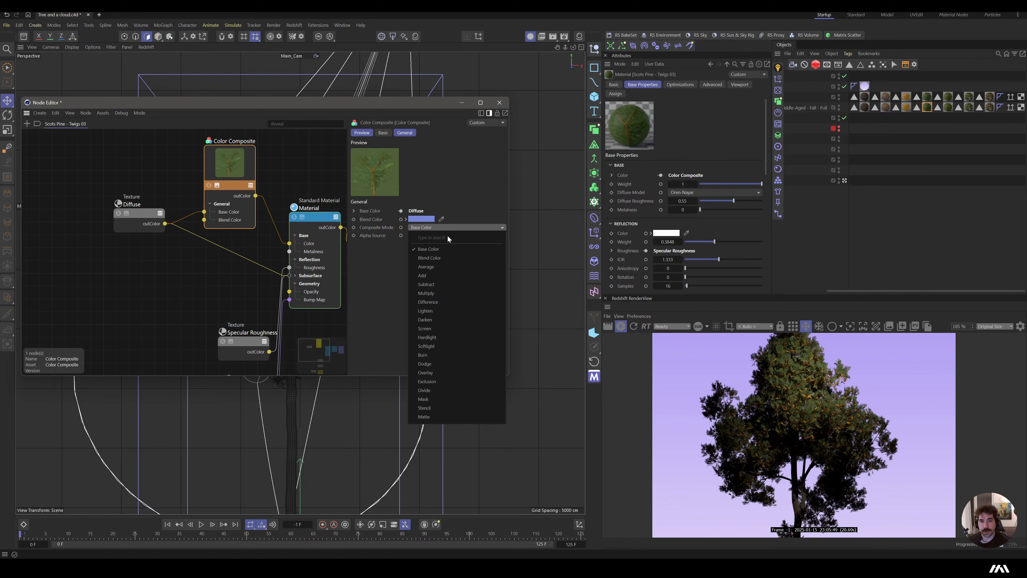
pyautogui.click(448, 263)
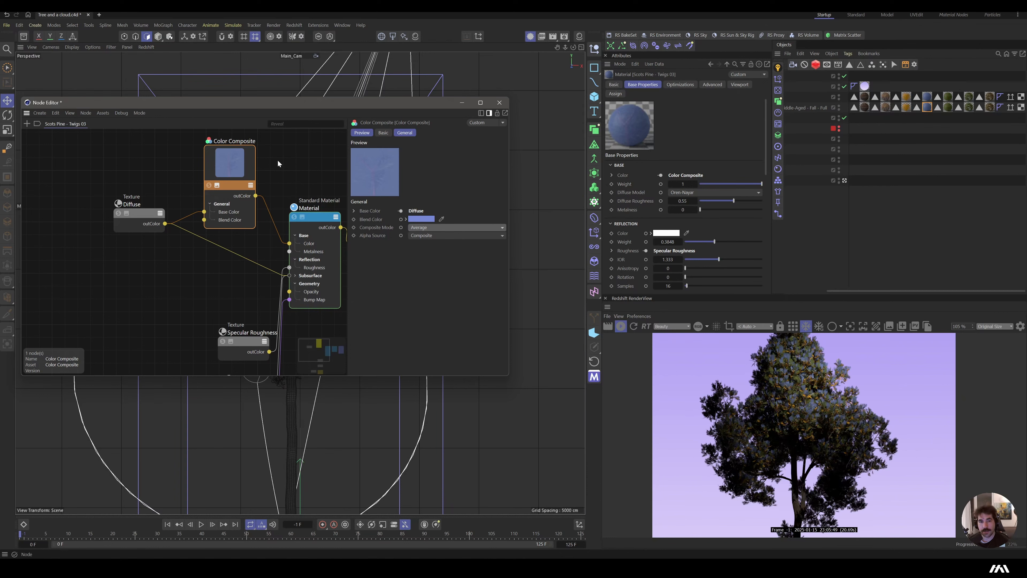
# Step: Change the Twigs 03 Color Composite's blend color to yellow (RGB 242, 211, 8) and close the Node Editor
pyautogui.click(419, 220)
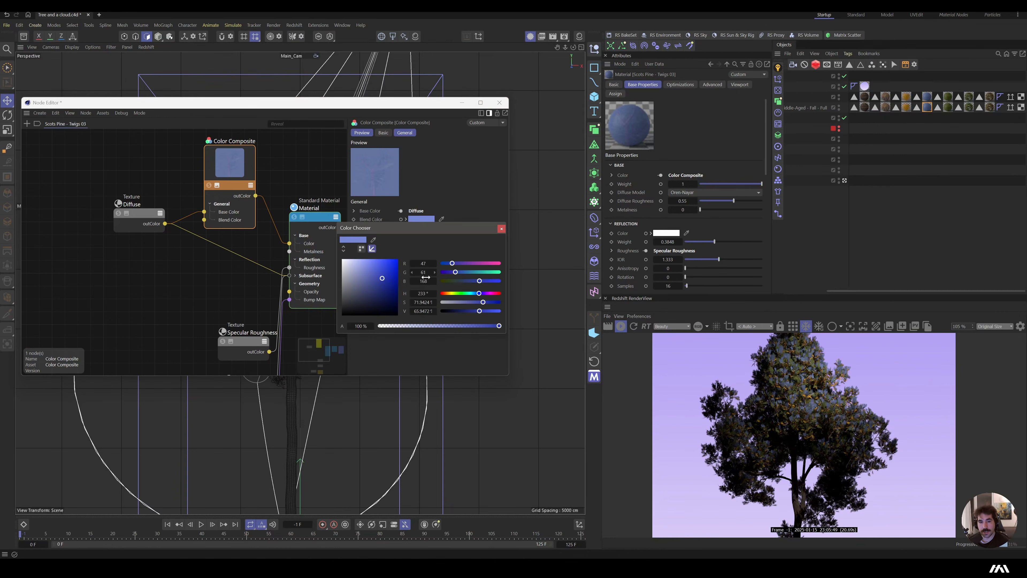
pyautogui.moveTo(482, 294); pyautogui.dragTo(488, 294)
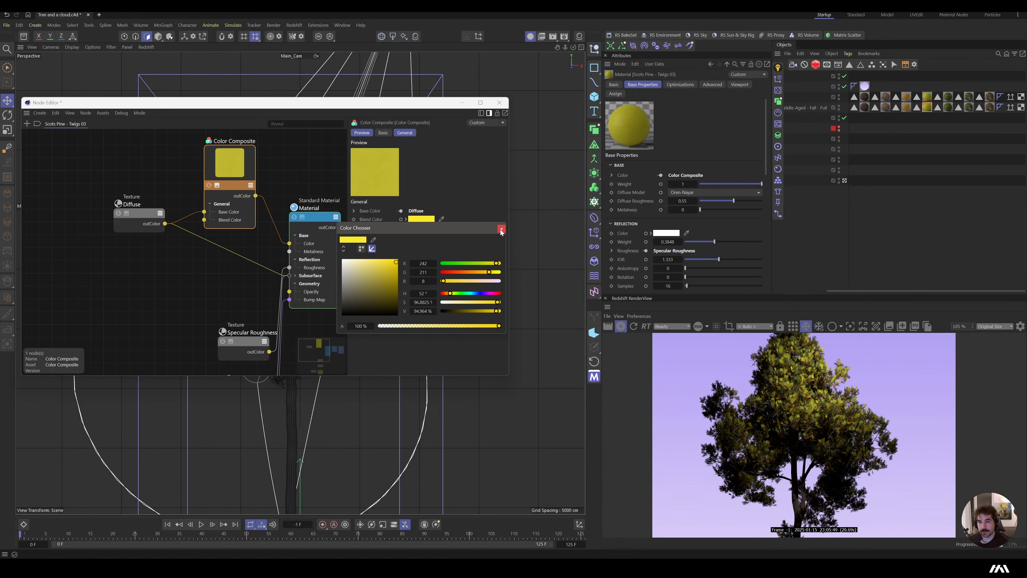
pyautogui.click(501, 229)
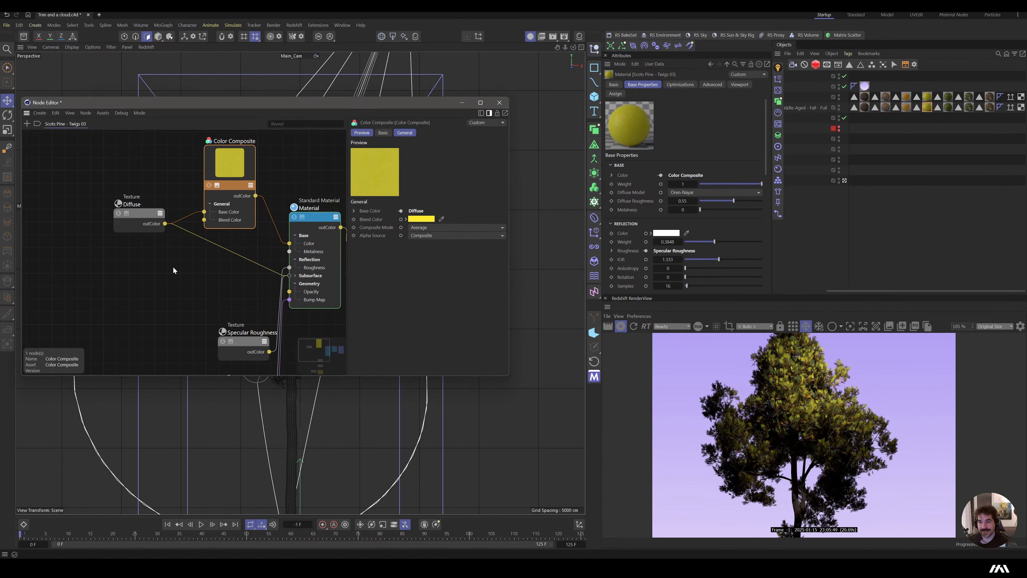
pyautogui.moveTo(235, 165); pyautogui.dragTo(244, 167)
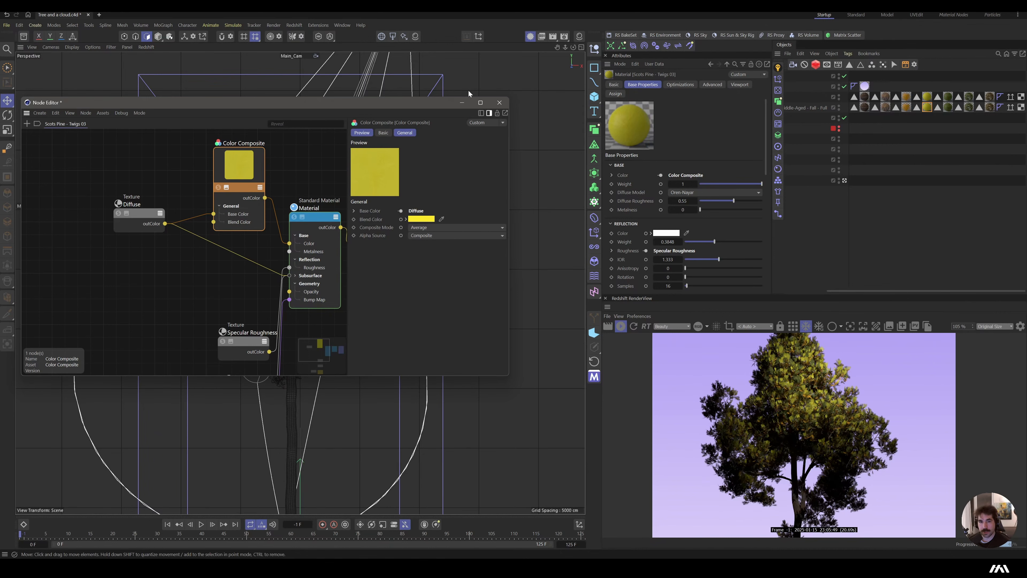
pyautogui.click(499, 102)
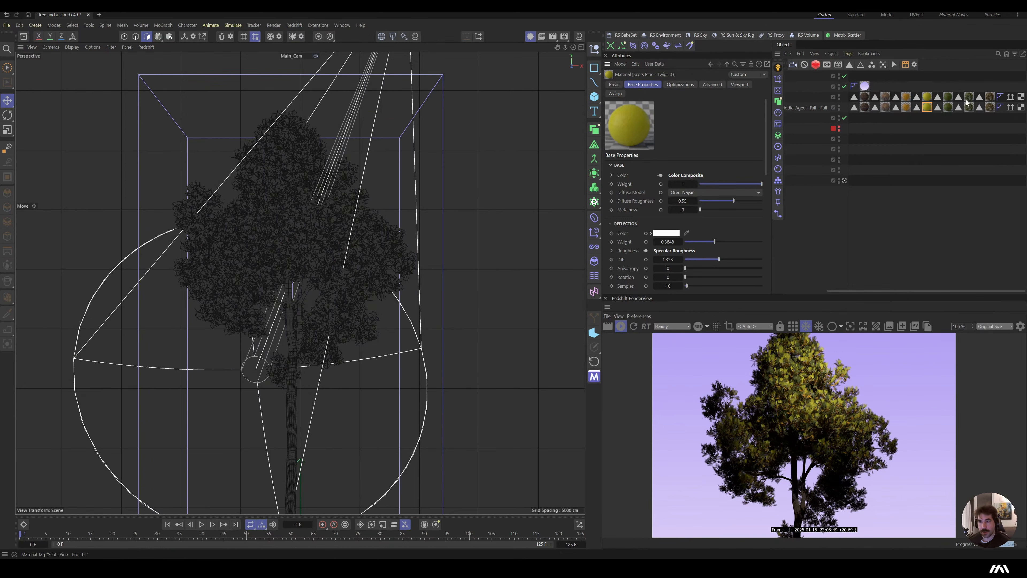
# Step: Open the pine's Scots Pine - Twigs 04 material in the Node Editor
pyautogui.click(946, 99)
pyautogui.click(661, 175)
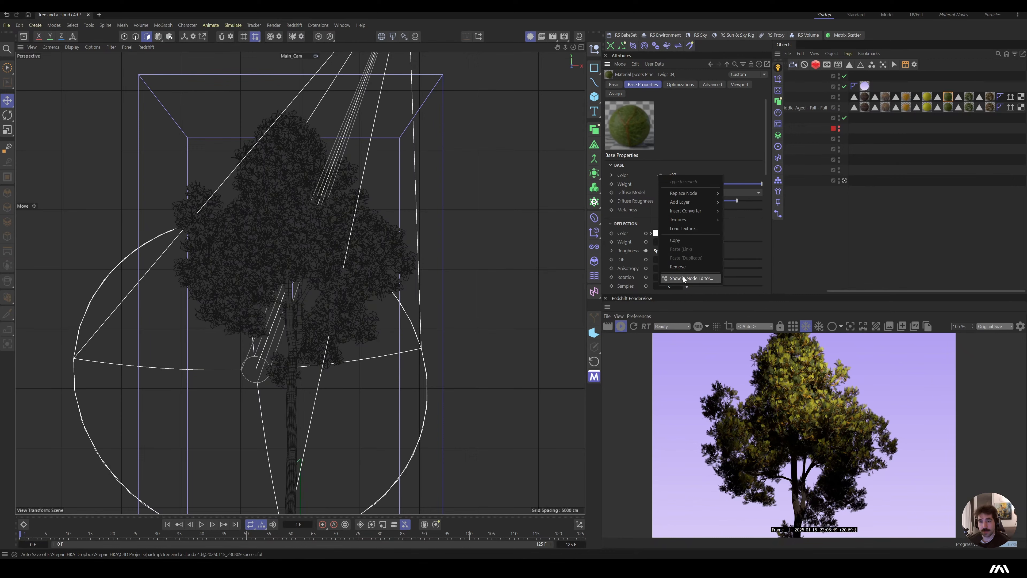
pyautogui.click(683, 275)
pyautogui.moveTo(663, 270); pyautogui.dragTo(236, 110)
# Step: Insert a Color Composite node between the Diffuse texture and the Material's Color in the Twigs 04 graph
pyautogui.doubleClick(301, 206)
pyautogui.write('colo')
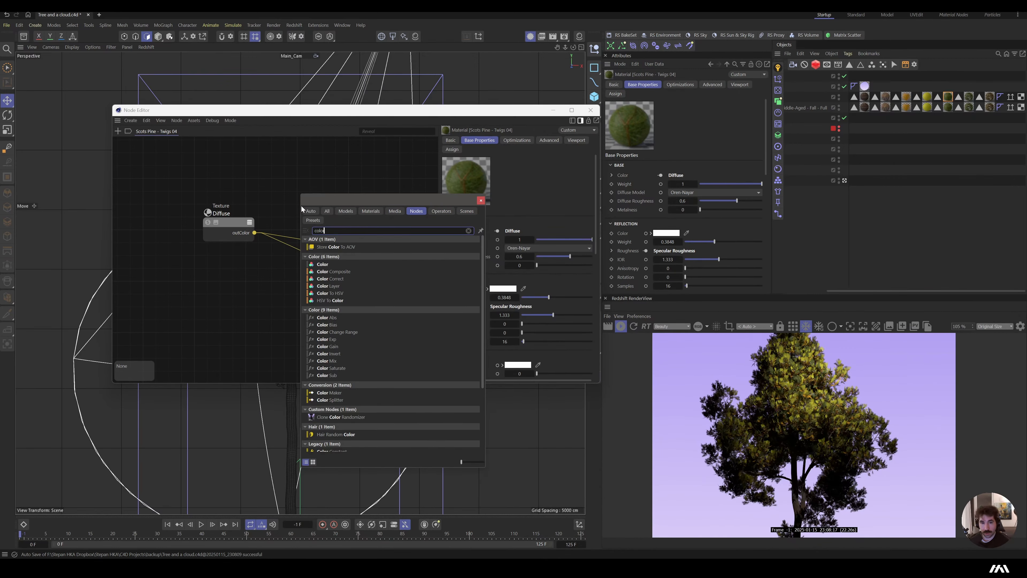
pyautogui.write('r comp')
pyautogui.press('Return')
pyautogui.moveTo(254, 233); pyautogui.dragTo(295, 219)
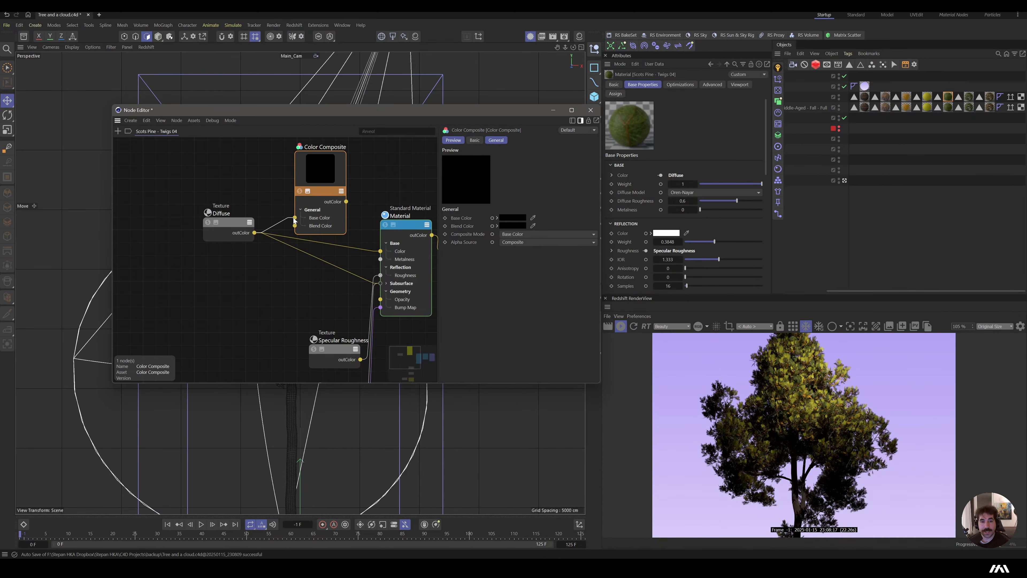
pyautogui.click(353, 204)
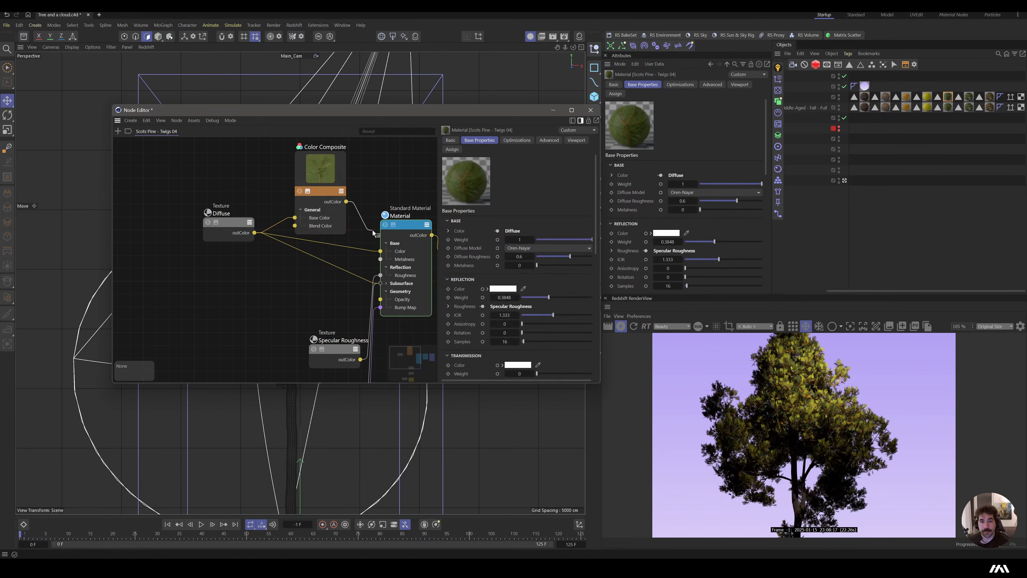
pyautogui.moveTo(388, 254); pyautogui.dragTo(387, 254)
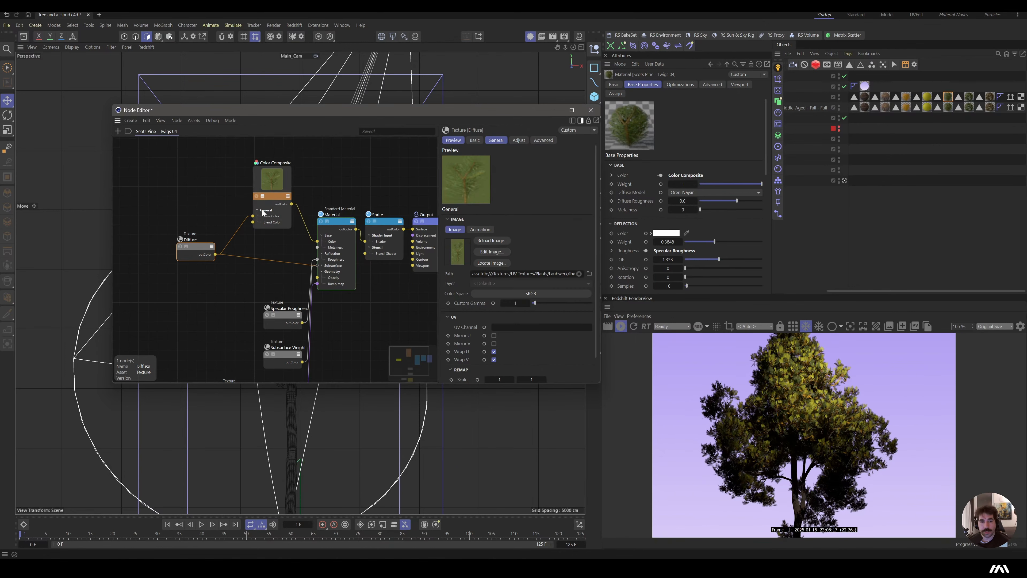
# Step: Give the Twigs 04 Color Composite a burnt orange blend color (RGB 187, 59, 0)
pyautogui.click(277, 193)
pyautogui.click(513, 226)
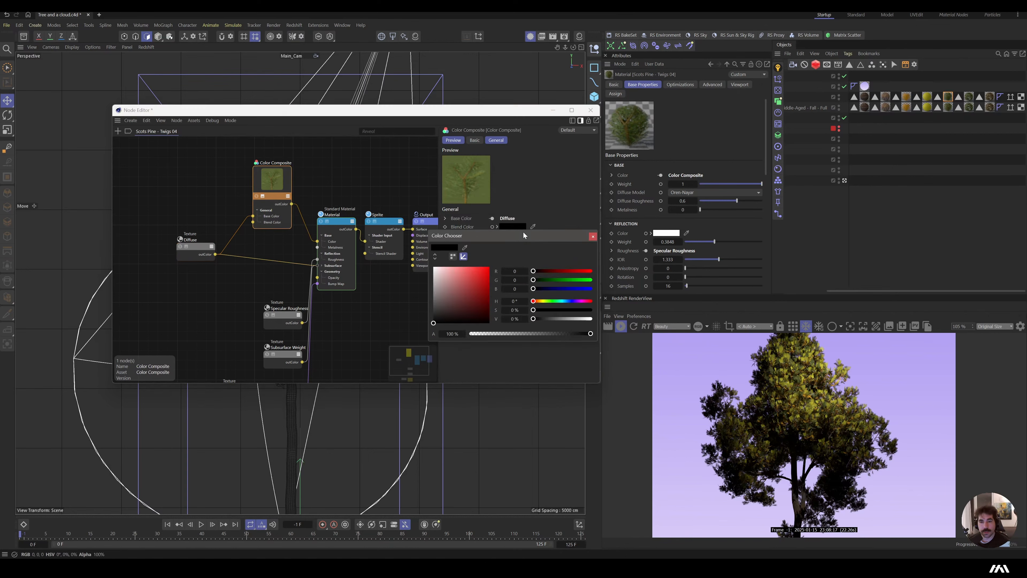
pyautogui.click(539, 301)
pyautogui.click(488, 272)
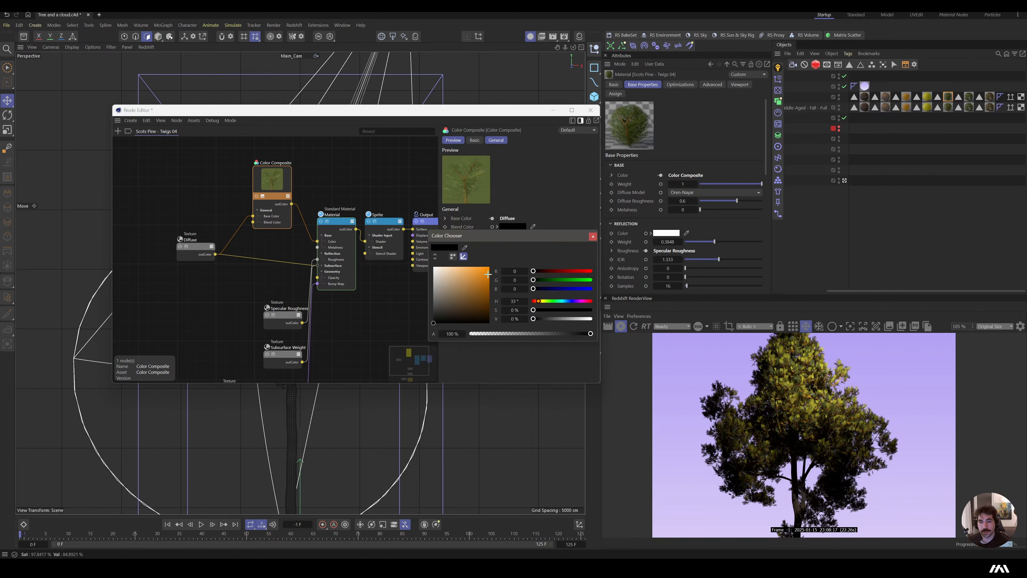
pyautogui.moveTo(488, 272); pyautogui.dragTo(489, 286)
pyautogui.moveTo(568, 318); pyautogui.dragTo(587, 319)
pyautogui.moveTo(485, 295); pyautogui.dragTo(490, 284)
pyautogui.moveTo(583, 316); pyautogui.dragTo(600, 322)
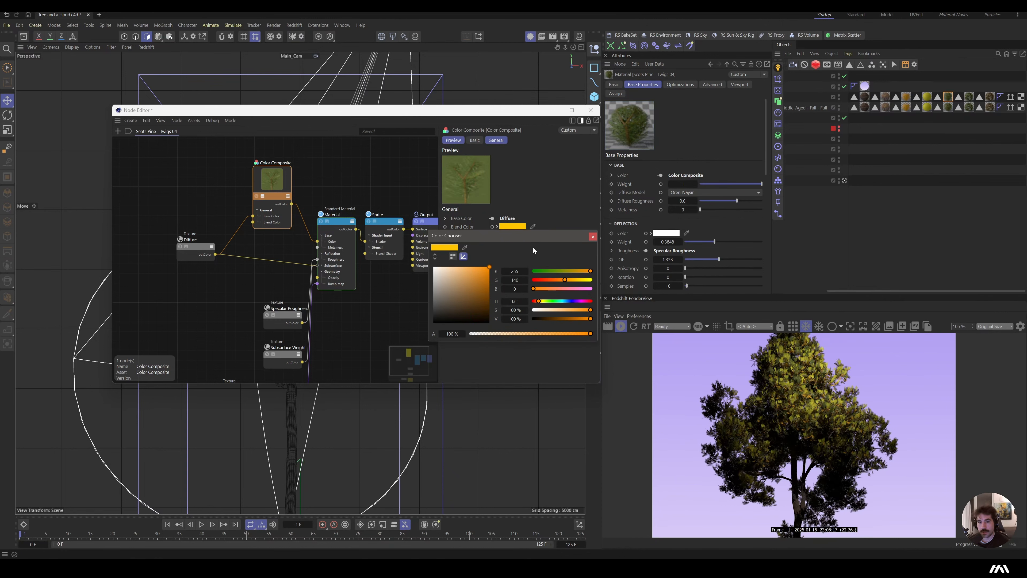
pyautogui.moveTo(492, 276); pyautogui.dragTo(489, 295)
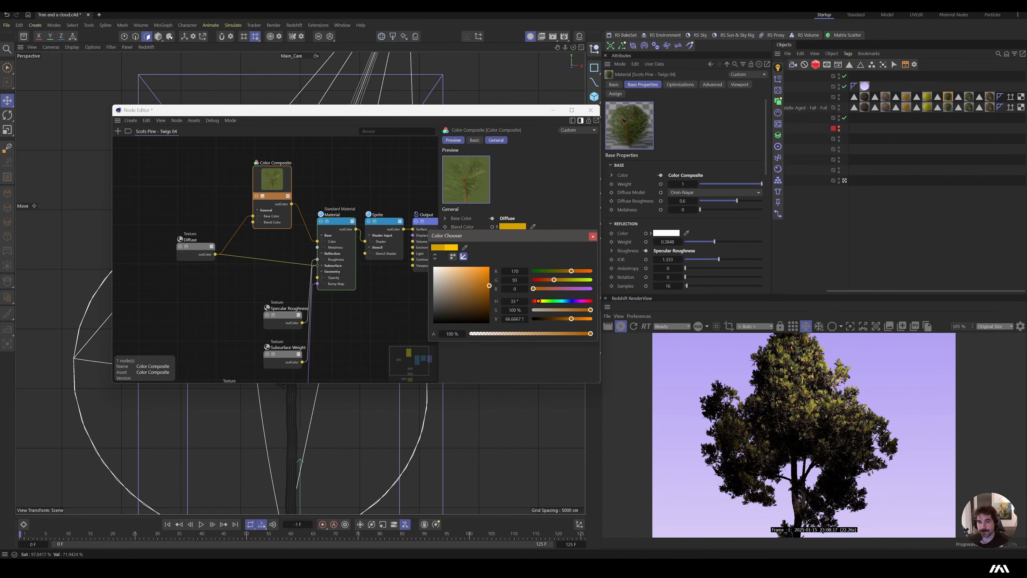
pyautogui.click(464, 259)
pyautogui.moveTo(542, 302); pyautogui.dragTo(537, 304)
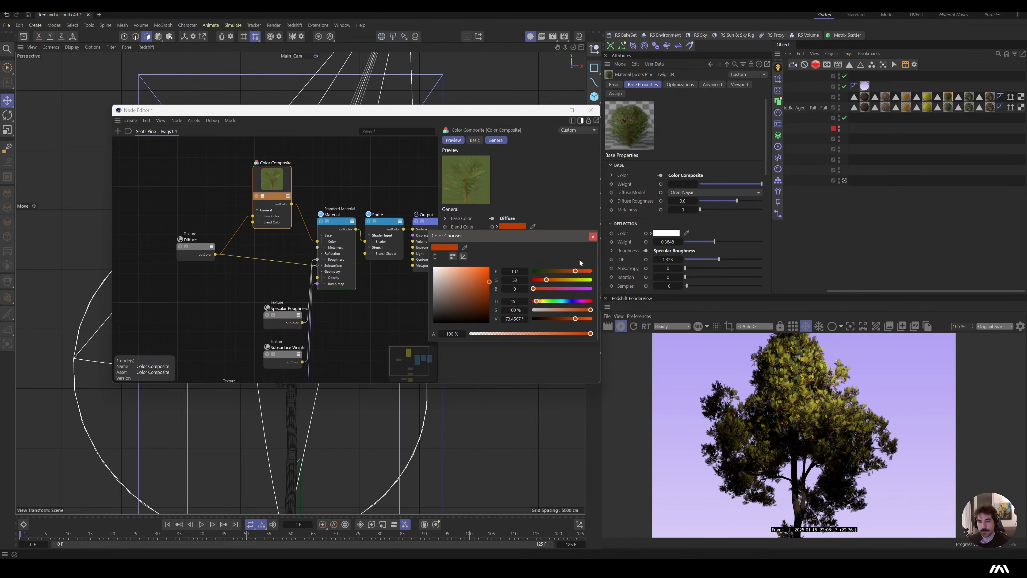
pyautogui.click(593, 238)
# Step: Set the Twigs 04 composite mode to Average, shift the blend color to golden yellow (RGB 187, 137, 0), and close the Node Editor
pyautogui.click(525, 233)
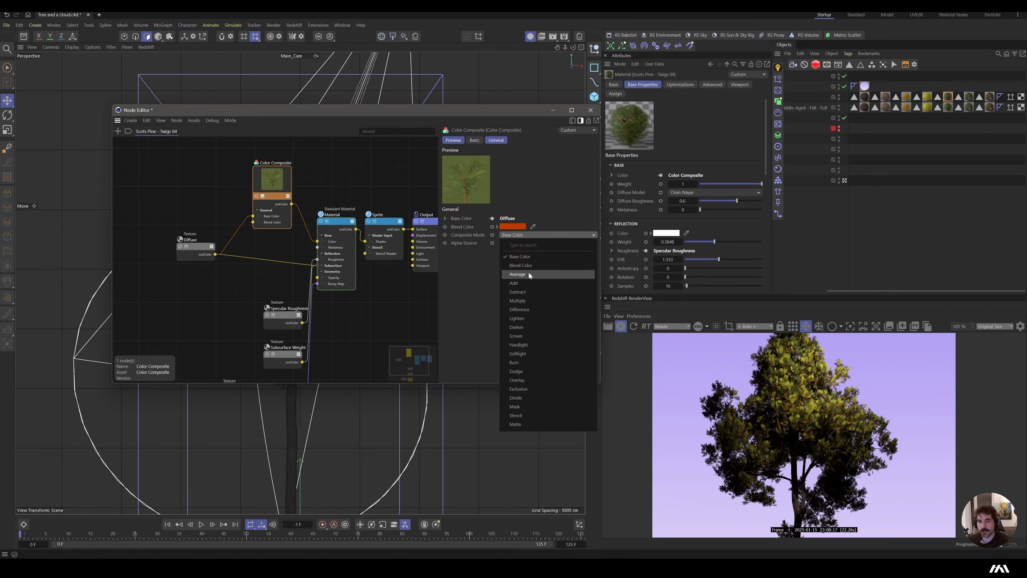
pyautogui.click(529, 273)
pyautogui.click(513, 226)
pyautogui.moveTo(562, 301); pyautogui.dragTo(540, 301)
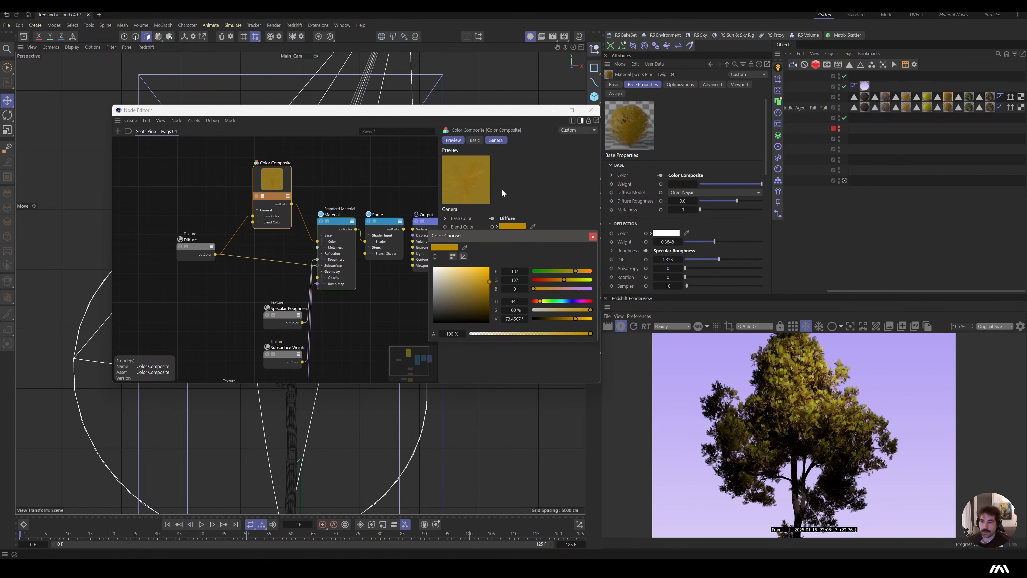
pyautogui.click(594, 236)
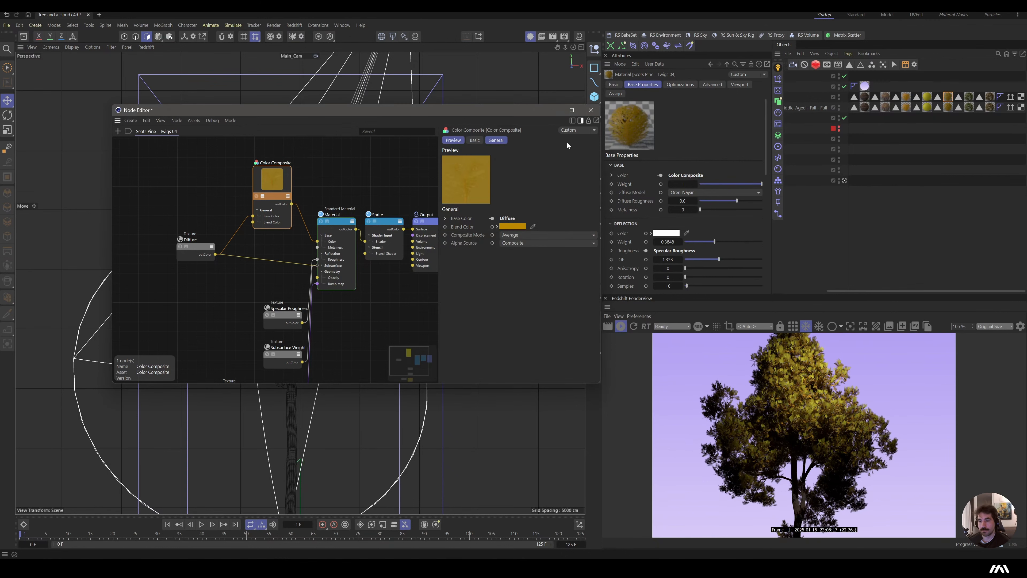
pyautogui.click(591, 111)
# Step: Open the ramp in the background plane's material and recolor its purple end knot to orange
pyautogui.scroll(-4, 832, 396)
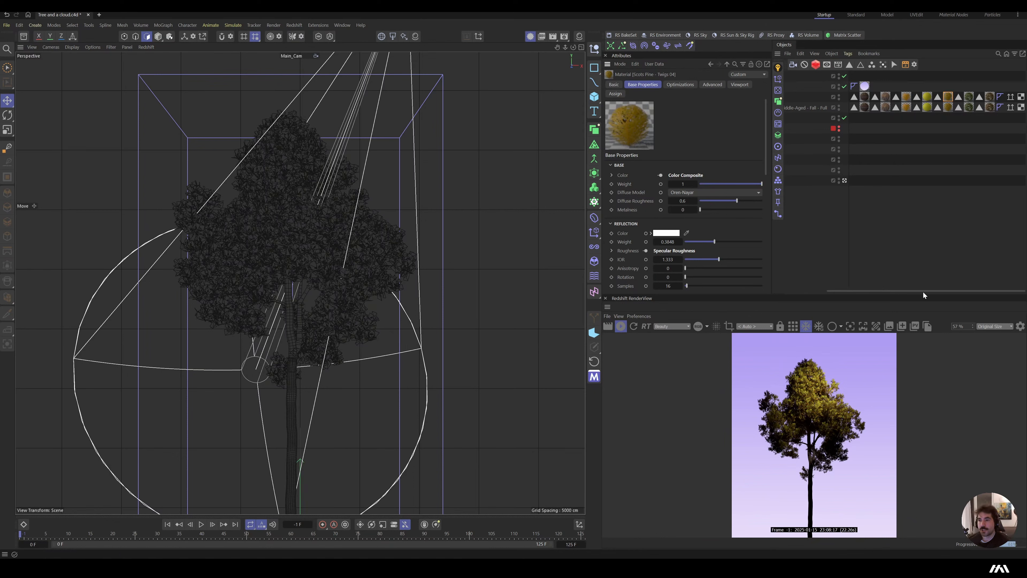
pyautogui.doubleClick(865, 87)
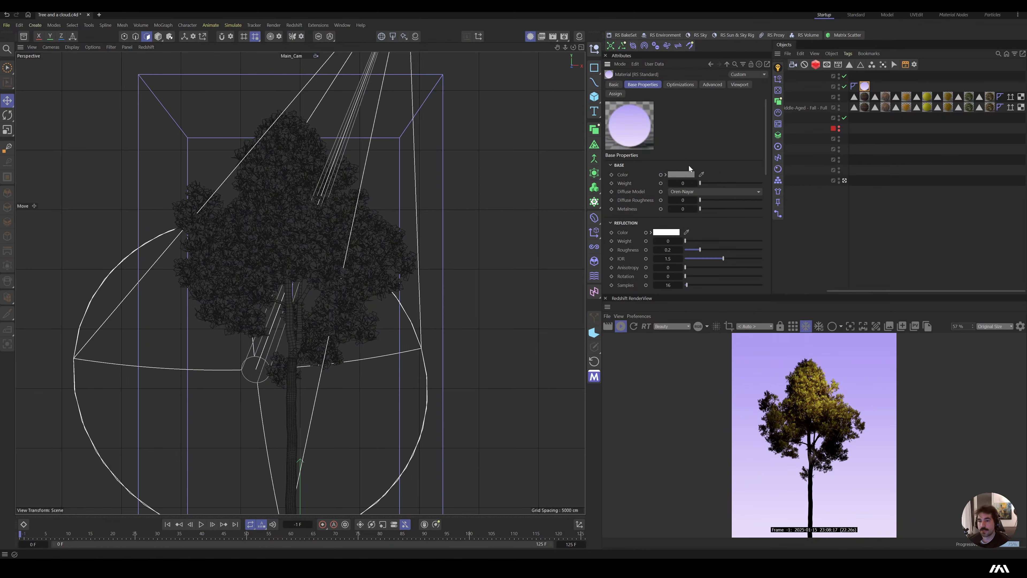
pyautogui.scroll(-8, 663, 174)
pyautogui.click(654, 219)
pyautogui.scroll(-5, 667, 226)
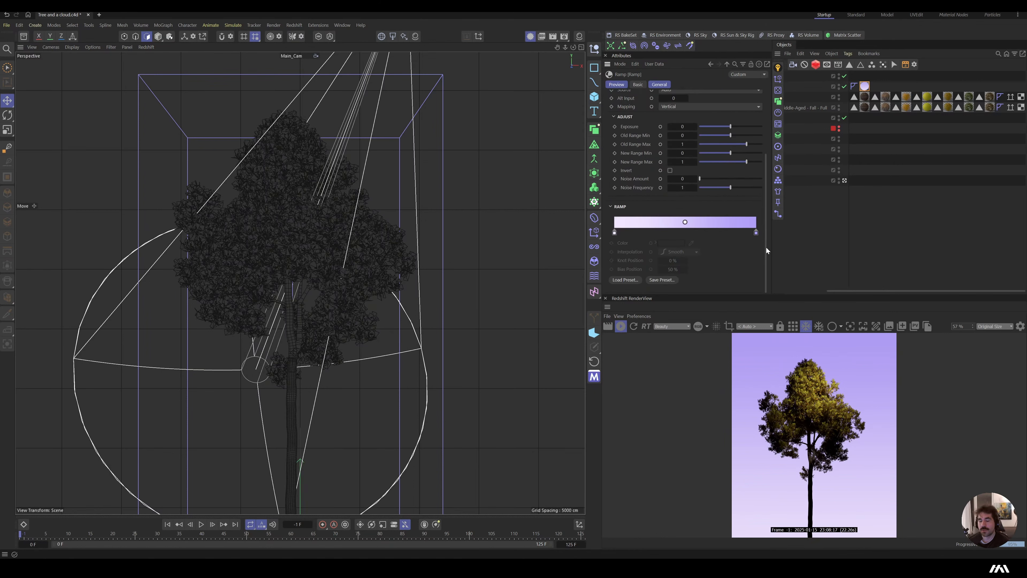
pyautogui.doubleClick(756, 232)
pyautogui.click(722, 241)
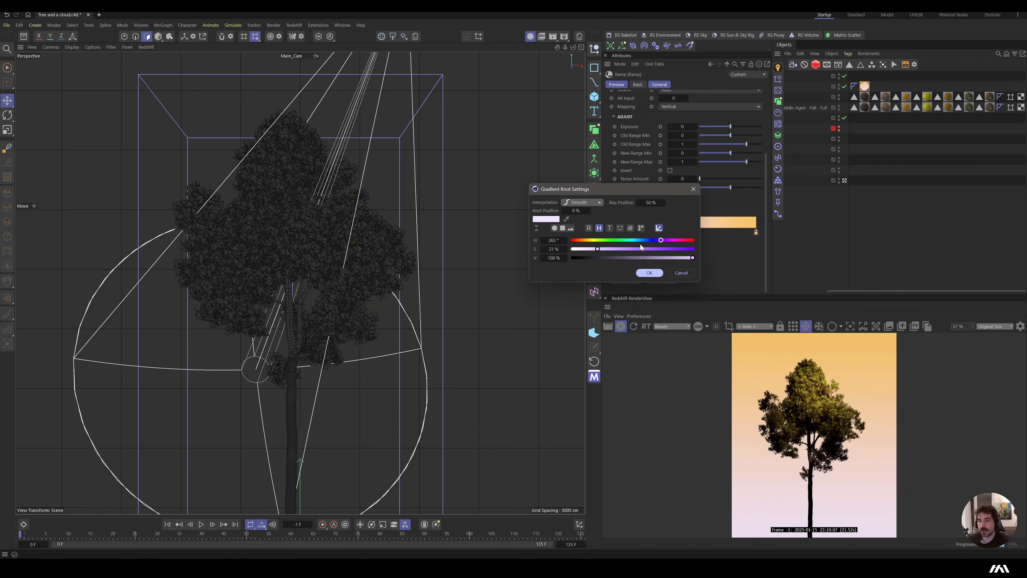
# Step: Recolor the ramp's knot at 0% to pale cyan (hue 188°, saturation 31%, value 84%)
pyautogui.click(636, 240)
pyautogui.moveTo(654, 259); pyautogui.dragTo(674, 259)
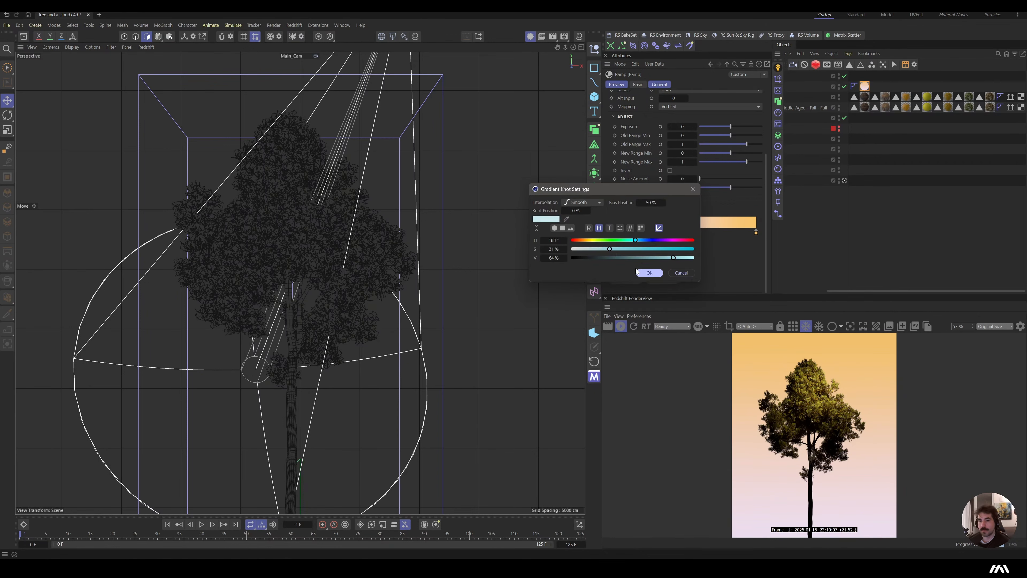
pyautogui.click(649, 272)
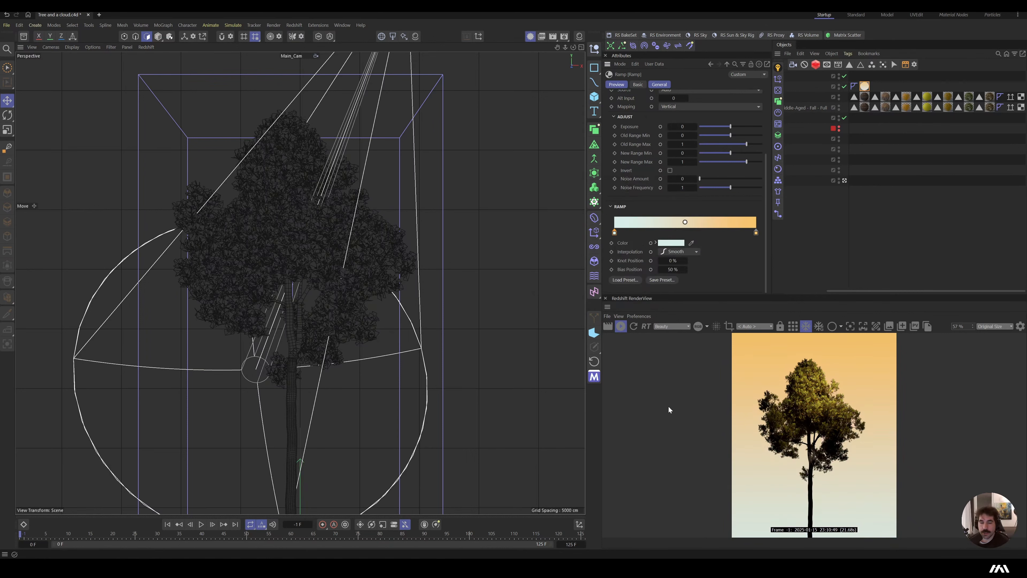
# Step: Select the two polygons of a twig in the Scots Pine's crown and split them into a separate object
pyautogui.moveTo(883, 291); pyautogui.dragTo(817, 292)
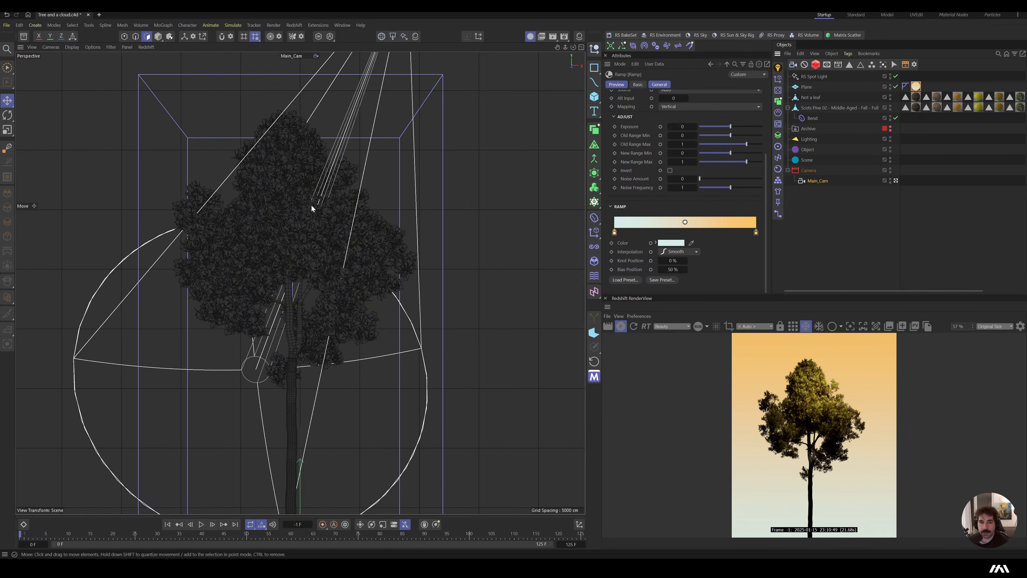
pyautogui.scroll(5, 286, 209)
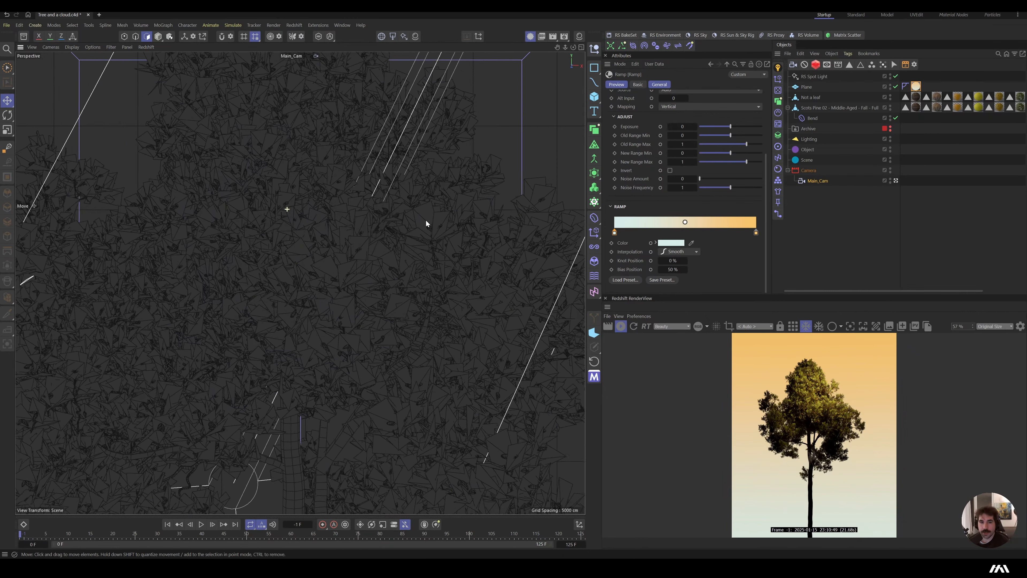
pyautogui.scroll(5, 416, 236)
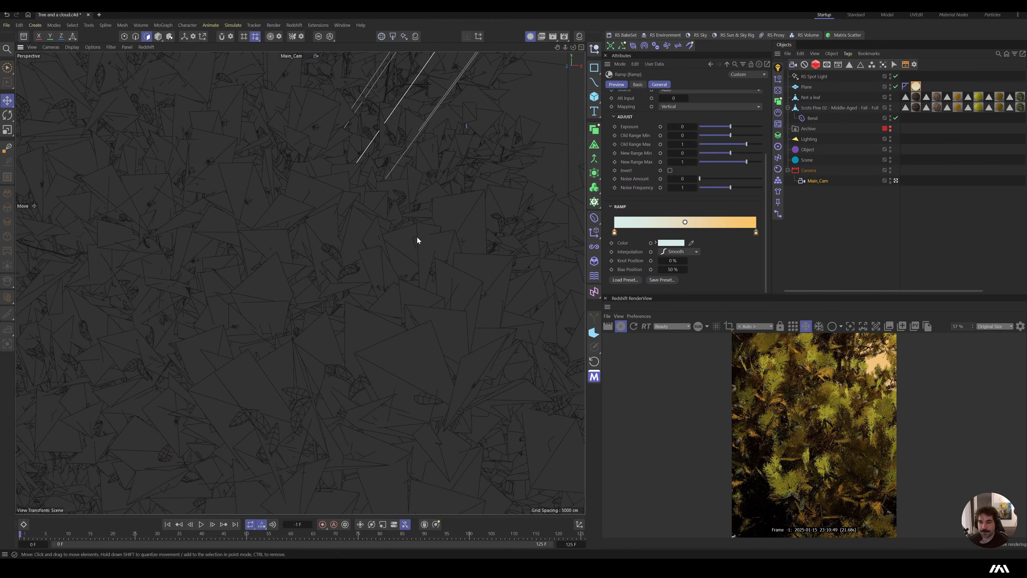
pyautogui.scroll(2, 282, 232)
pyautogui.scroll(3, 375, 233)
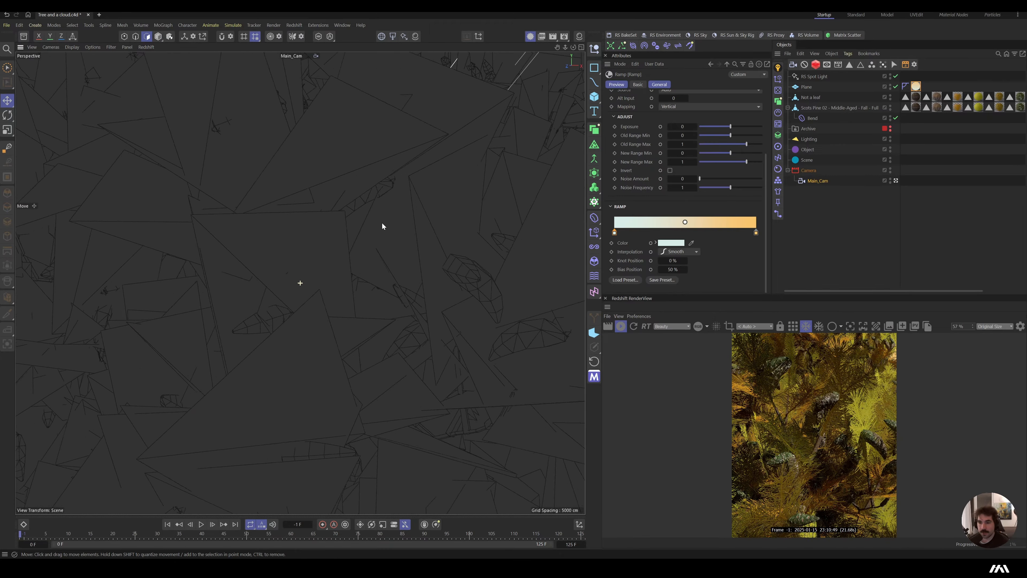
pyautogui.scroll(-2, 327, 243)
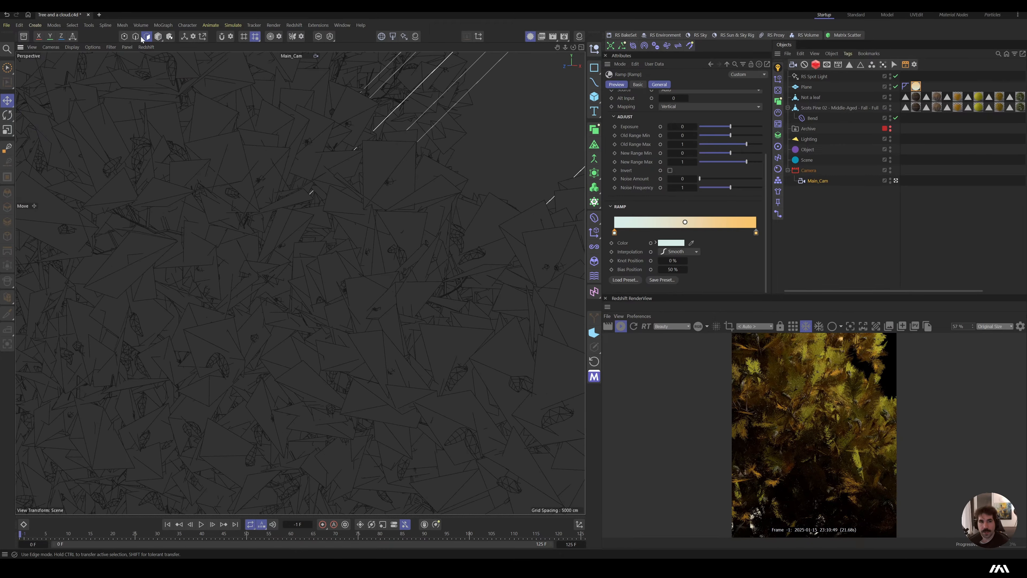
pyautogui.click(236, 168)
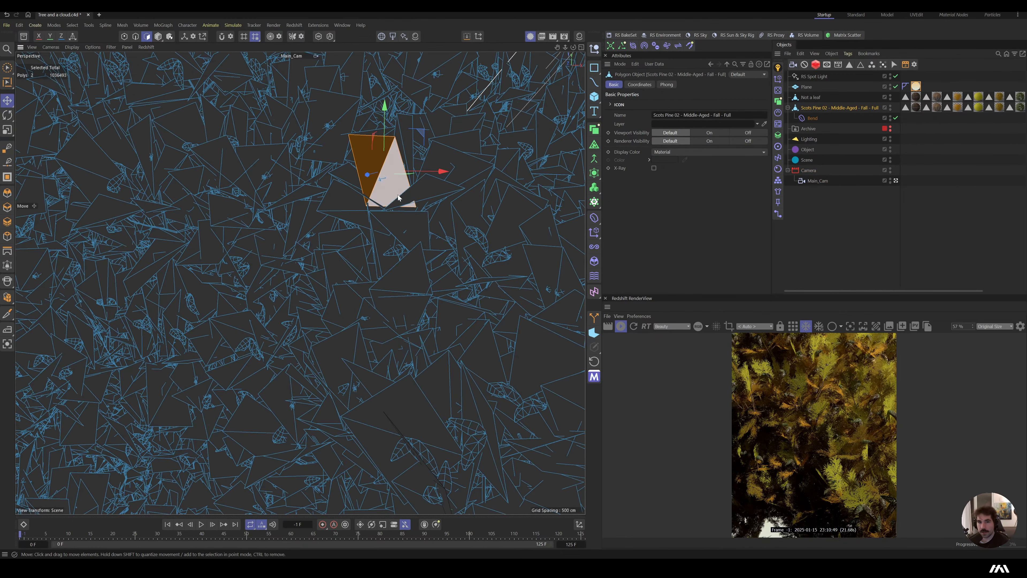
pyautogui.rightClick(372, 138)
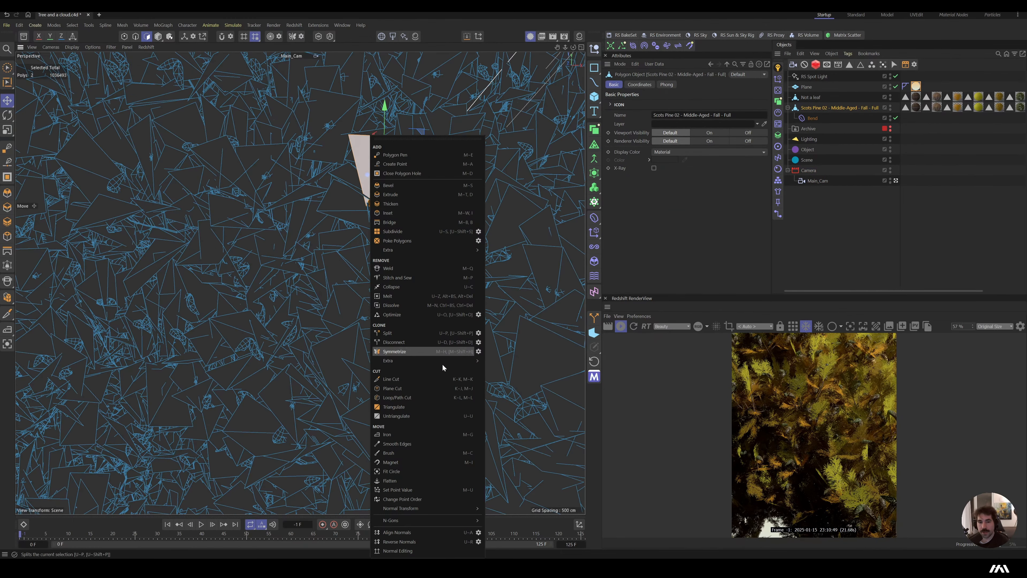
pyautogui.click(409, 333)
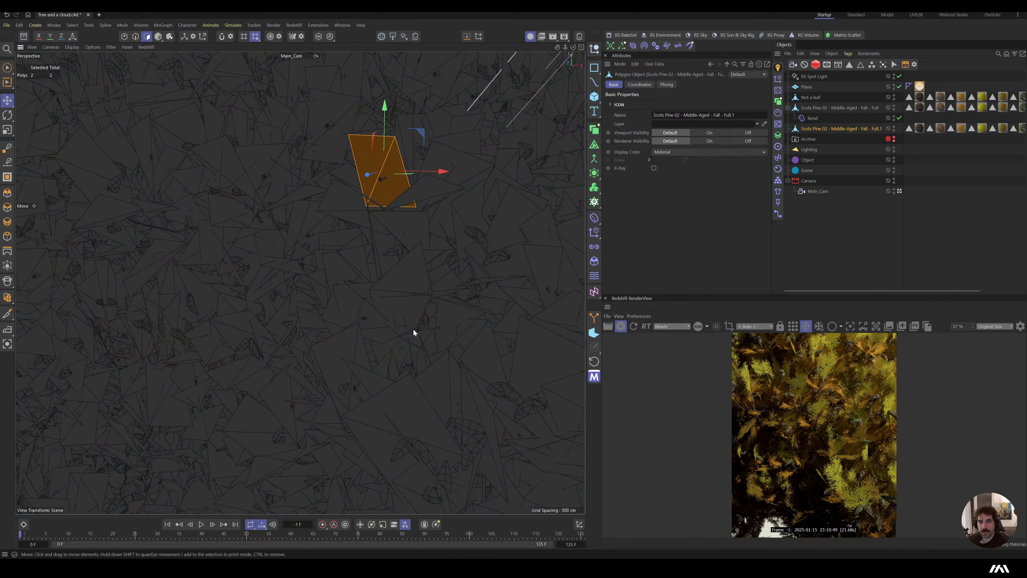
# Step: Hide the original Scots Pine and rename the split twig object to "Not a leaf 2"
pyautogui.click(894, 109)
pyautogui.moveTo(383, 183)
pyautogui.keyDown('alt'); pyautogui.mouseDown()
pyautogui.moveTo(328, 180)
pyautogui.moveTo(261, 201)
pyautogui.moveTo(370, 188)
pyautogui.moveTo(395, 174)
pyautogui.moveTo(407, 193)
pyautogui.moveTo(390, 194)
pyautogui.mouseUp(); pyautogui.keyUp('alt')
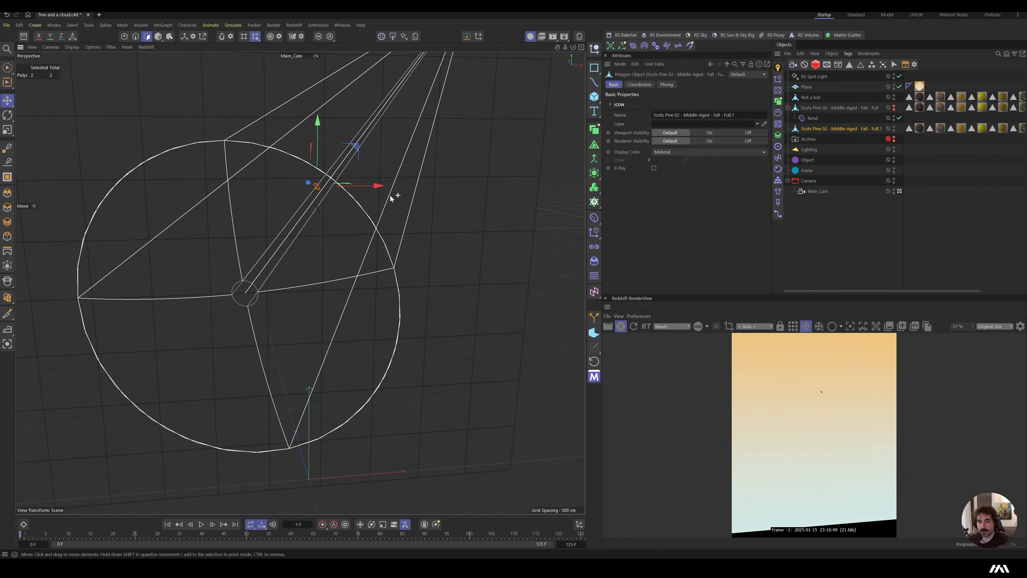
pyautogui.doubleClick(842, 128)
pyautogui.write('N')
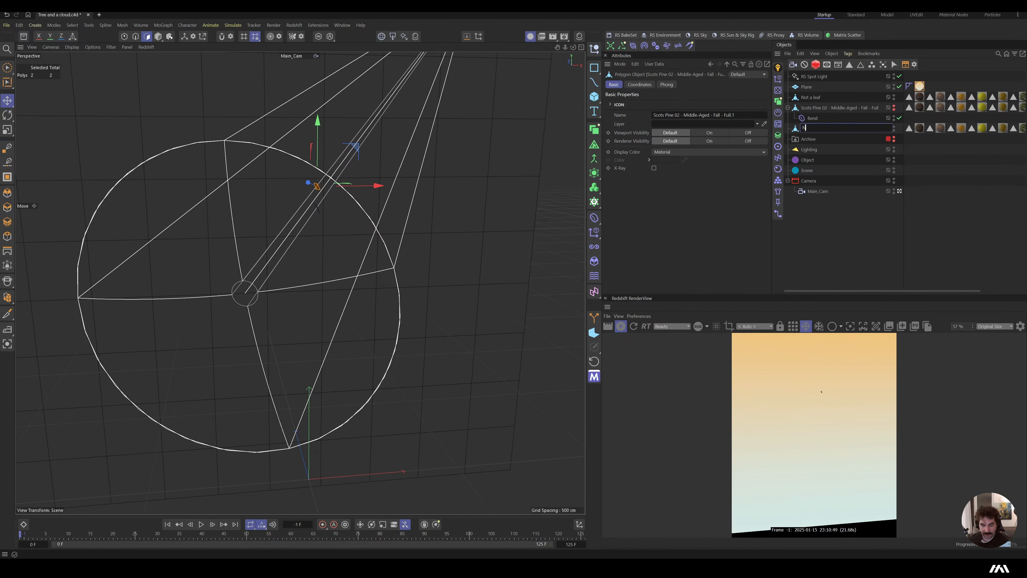
pyautogui.write('ot a leaf 2')
pyautogui.press('Return')
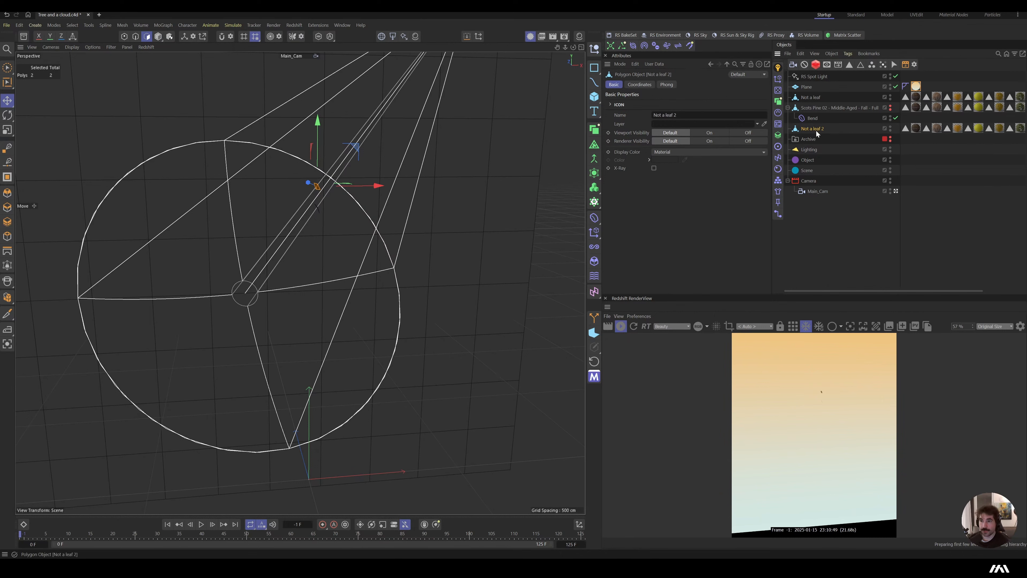
# Step: Move the "Not a leaf 2" object above "Not a leaf" in the hierarchy and unhide the Scots Pine
pyautogui.moveTo(816, 130); pyautogui.dragTo(821, 93)
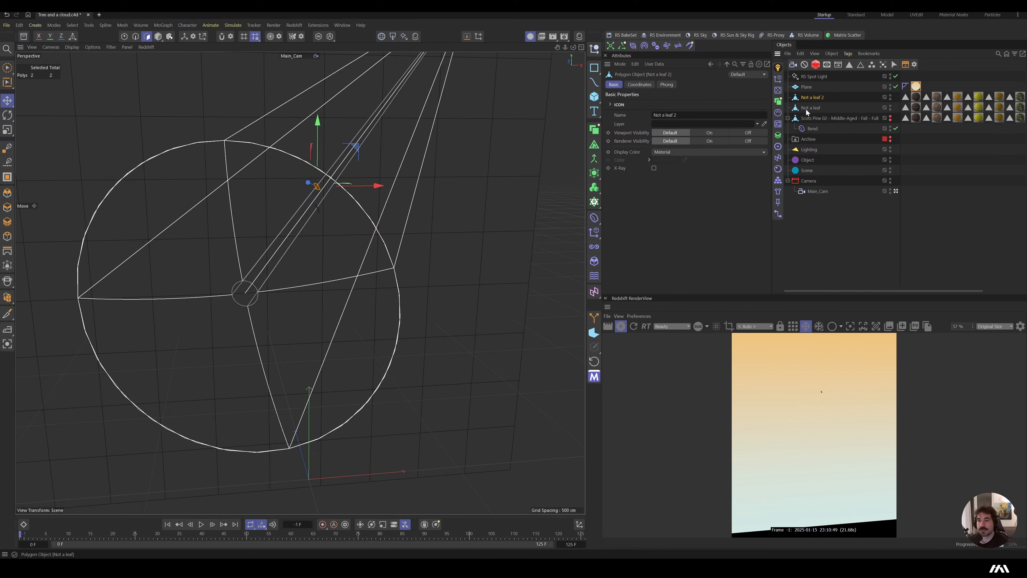
pyautogui.click(812, 117)
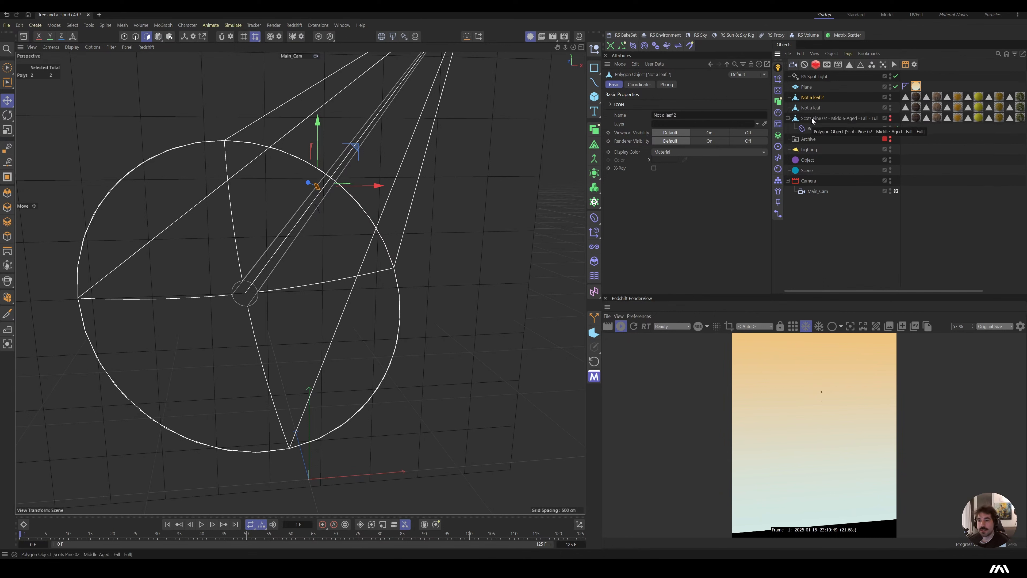
pyautogui.click(890, 117)
pyautogui.click(890, 120)
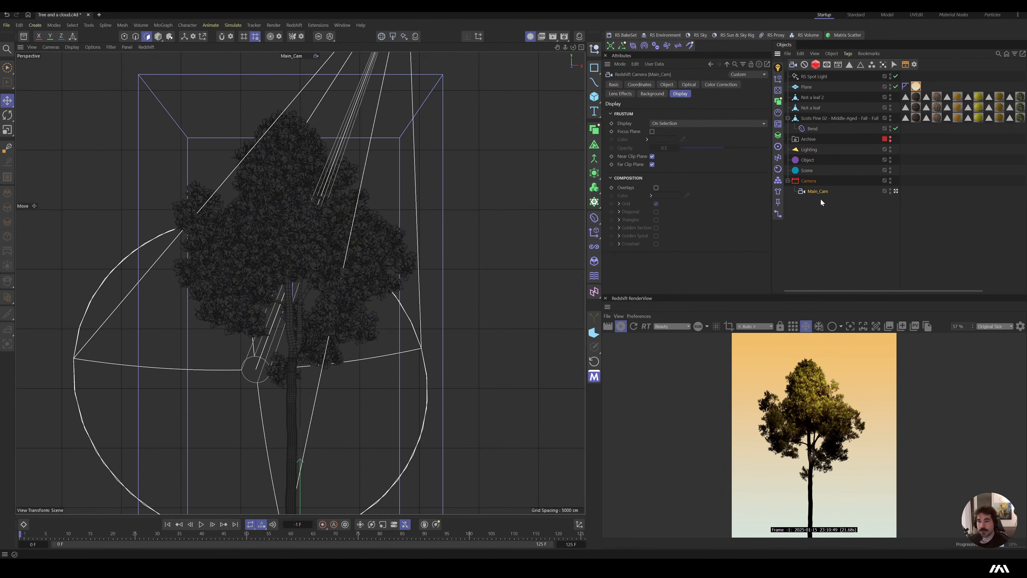
# Step: Keyframe the pine's Bend strength to 24° at frame 50, play back the sway and return to frame 0
pyautogui.click(812, 129)
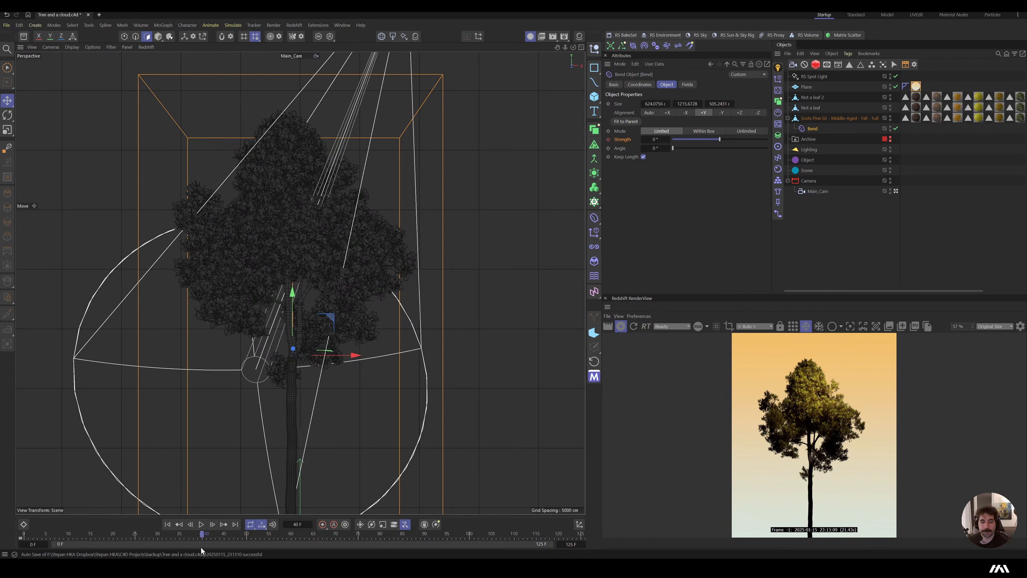
pyautogui.moveTo(654, 139); pyautogui.dragTo(664, 140)
pyautogui.click(608, 140)
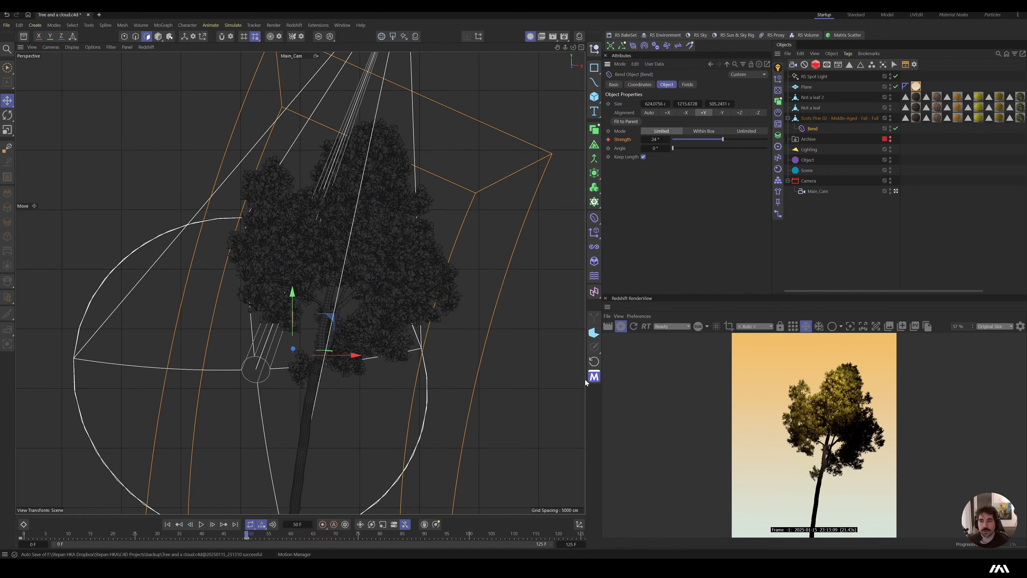
pyautogui.click(177, 526)
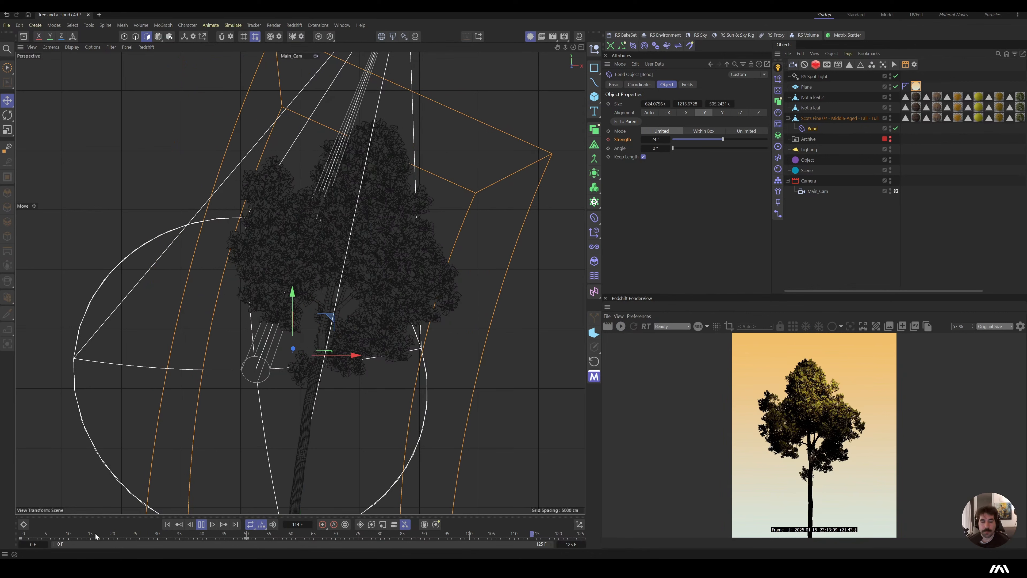
pyautogui.click(22, 538)
pyautogui.click(24, 537)
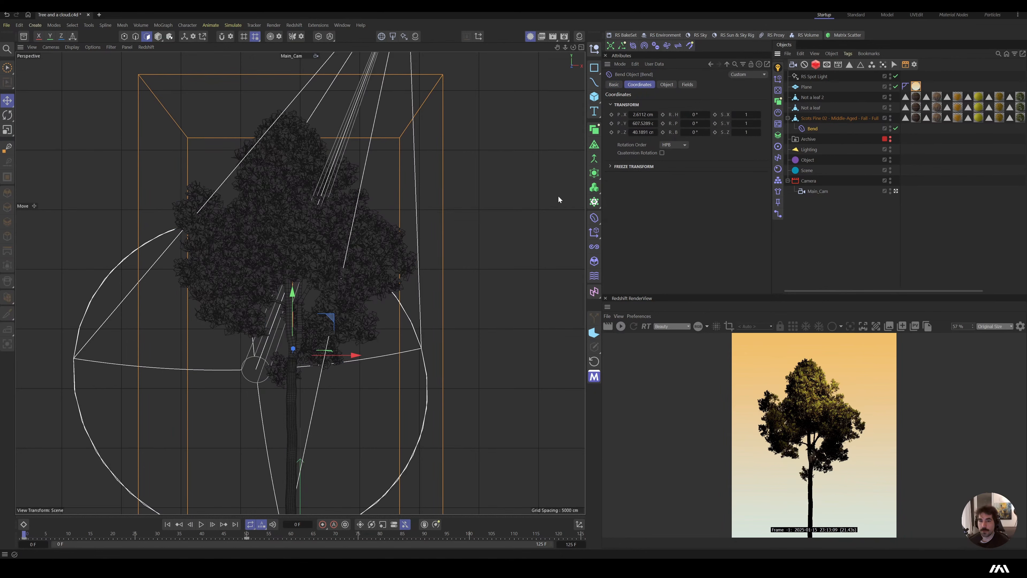
# Step: Show the Bend strength animation as an F-curve in an enlarged timeline and frame the whole curve
pyautogui.click(24, 524)
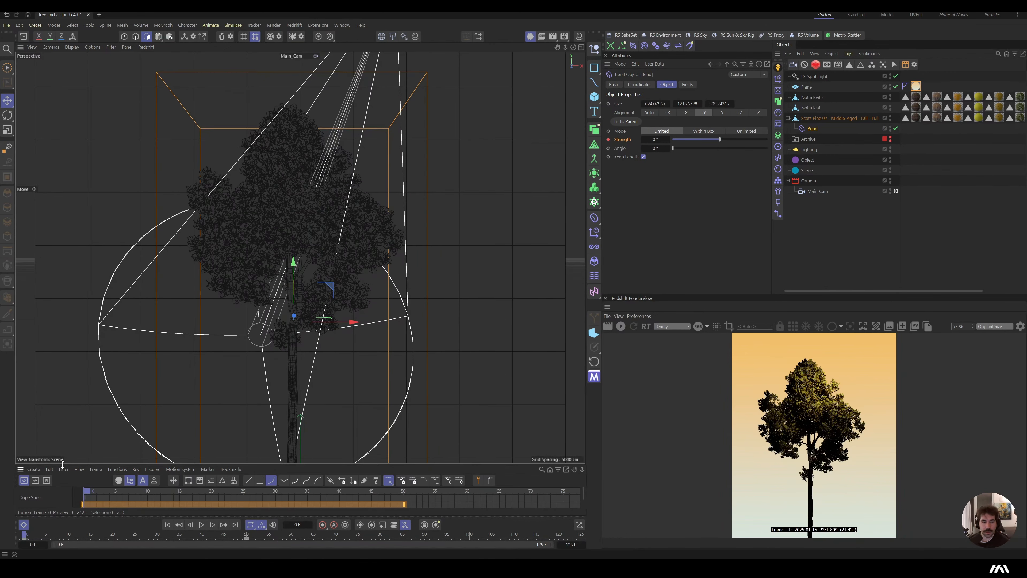
pyautogui.moveTo(62, 464); pyautogui.dragTo(95, 255)
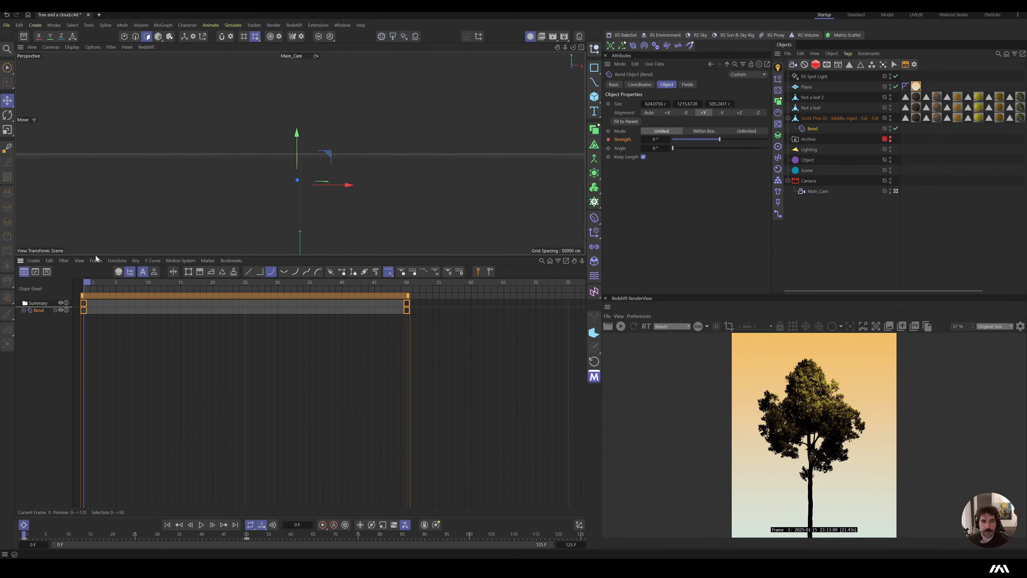
pyautogui.click(35, 272)
pyautogui.moveTo(127, 433); pyautogui.dragTo(76, 509)
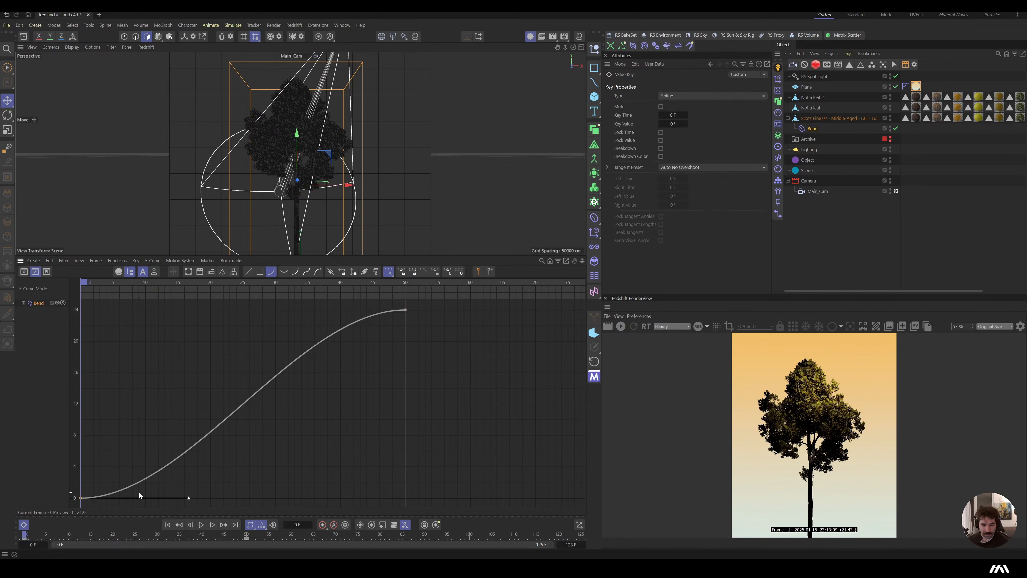
pyautogui.moveTo(488, 288); pyautogui.dragTo(601, 337)
pyautogui.press('h')
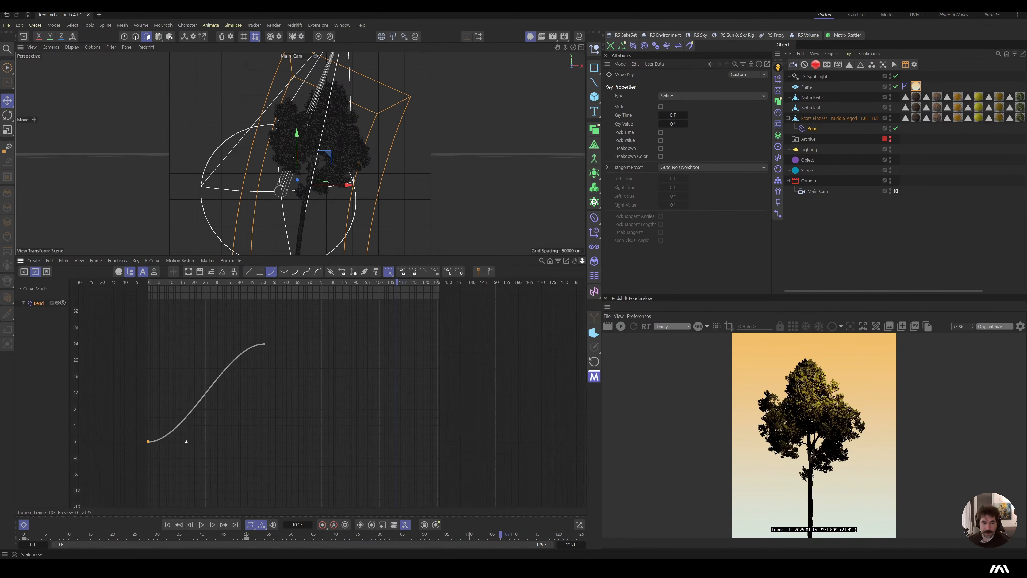
# Step: Copy the Bend strength's starting 0° key to frame 125 and play back the animation
pyautogui.moveTo(123, 429); pyautogui.dragTo(175, 468)
pyautogui.keyDown('ctrl'); pyautogui.moveTo(148, 441); pyautogui.dragTo(437, 442); pyautogui.keyUp('ctrl')
pyautogui.press('F8')
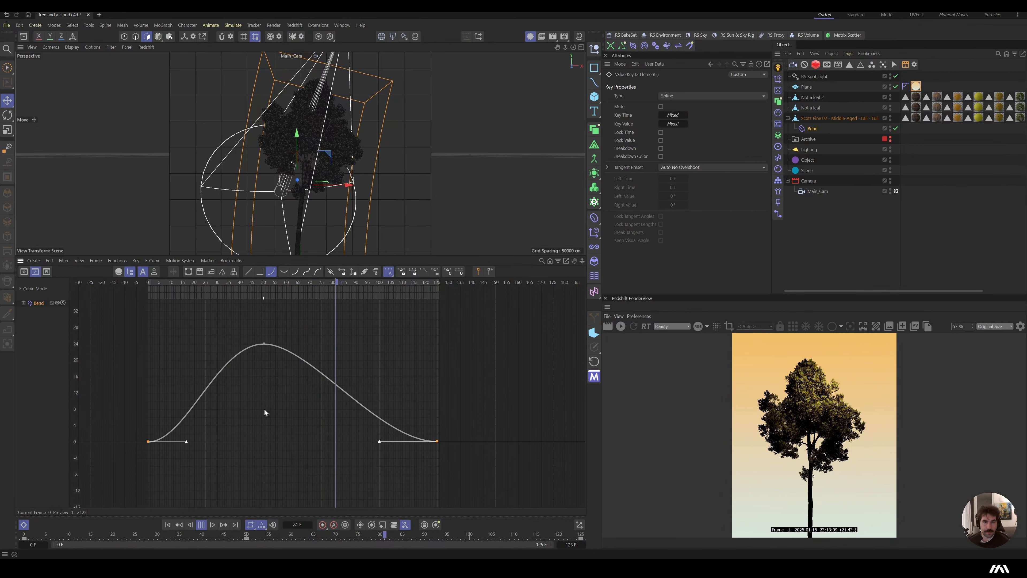
# Step: Reshape the tangents of the Bend strength's start and end keys, replay the sway, and collapse the pine's hierarchy
pyautogui.press('F8')
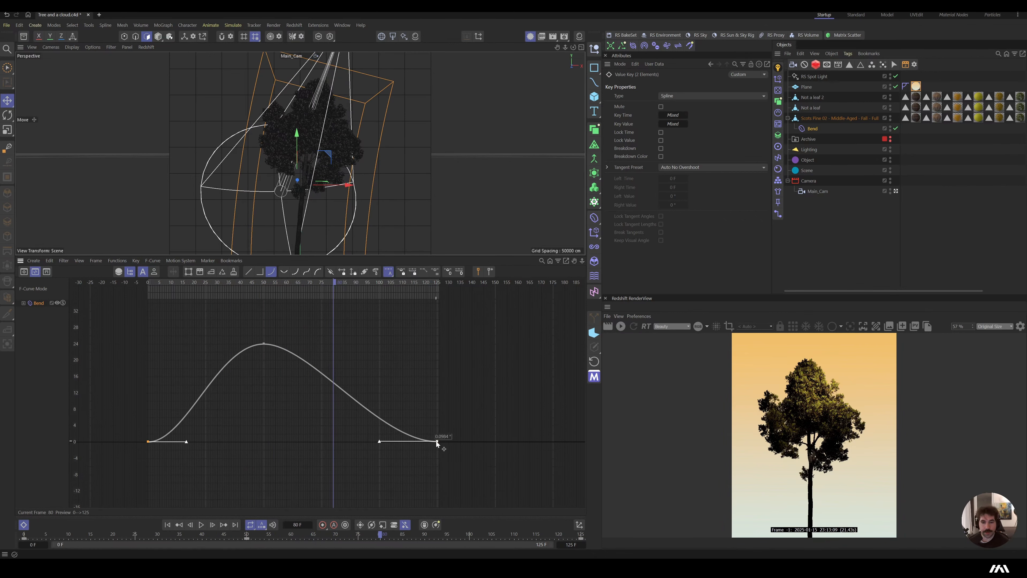
pyautogui.moveTo(379, 441); pyautogui.dragTo(349, 477)
pyautogui.press('F8')
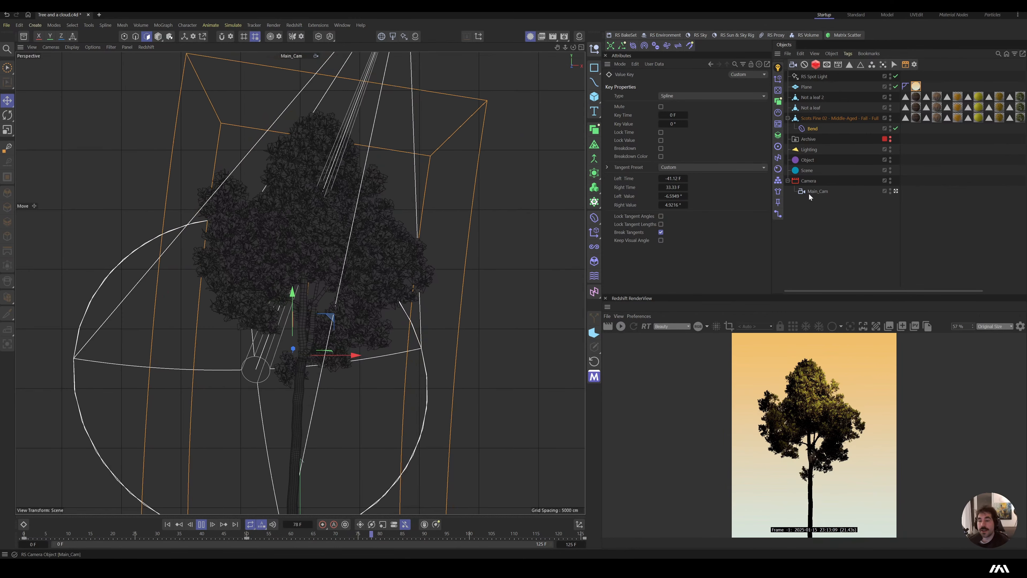
pyautogui.click(787, 118)
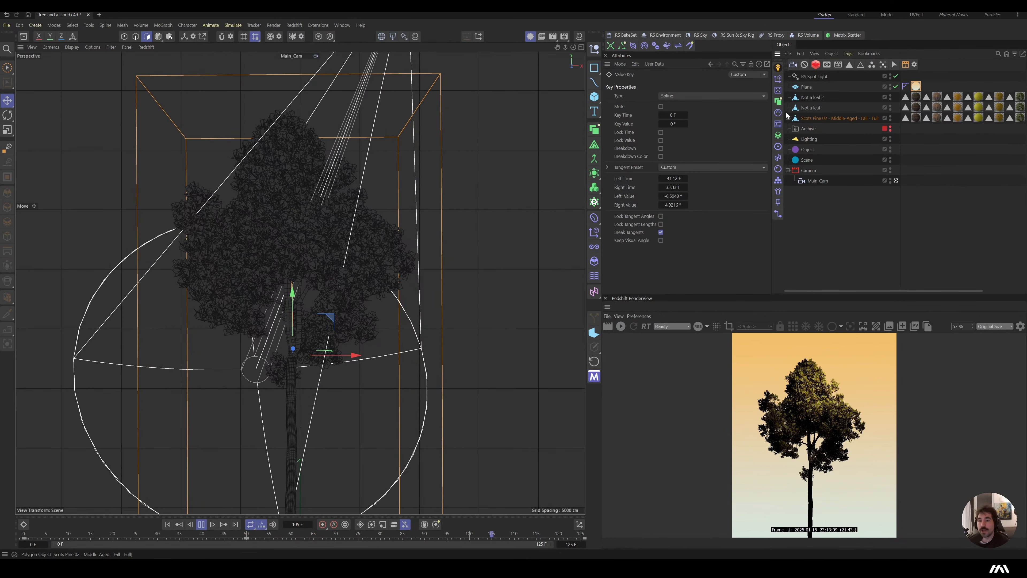
# Step: Add a Mesh Emitter and give its Particle Group a Redshift Object tag with the particle mode Custom Objects
pyautogui.click(623, 48)
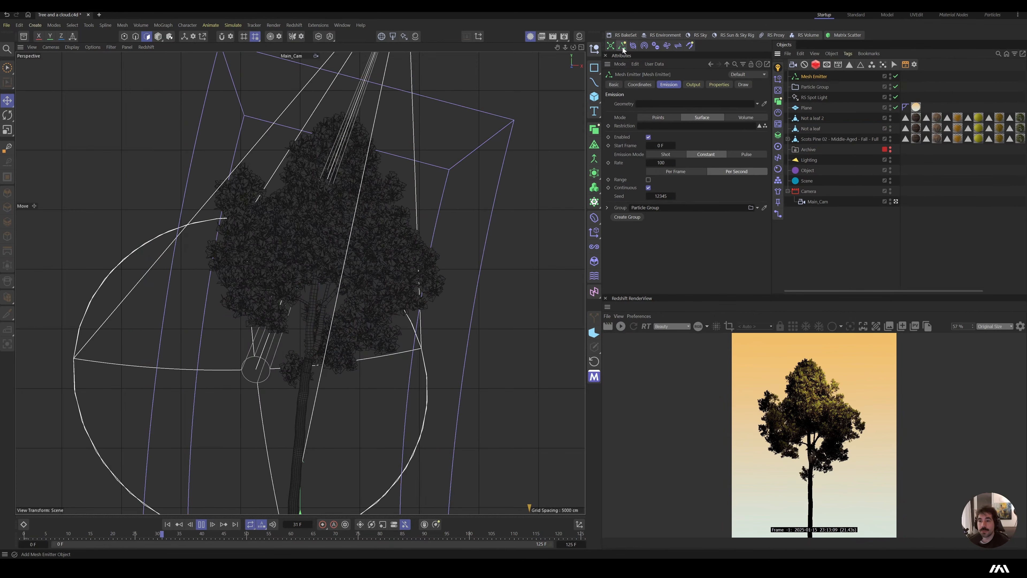
pyautogui.click(825, 87)
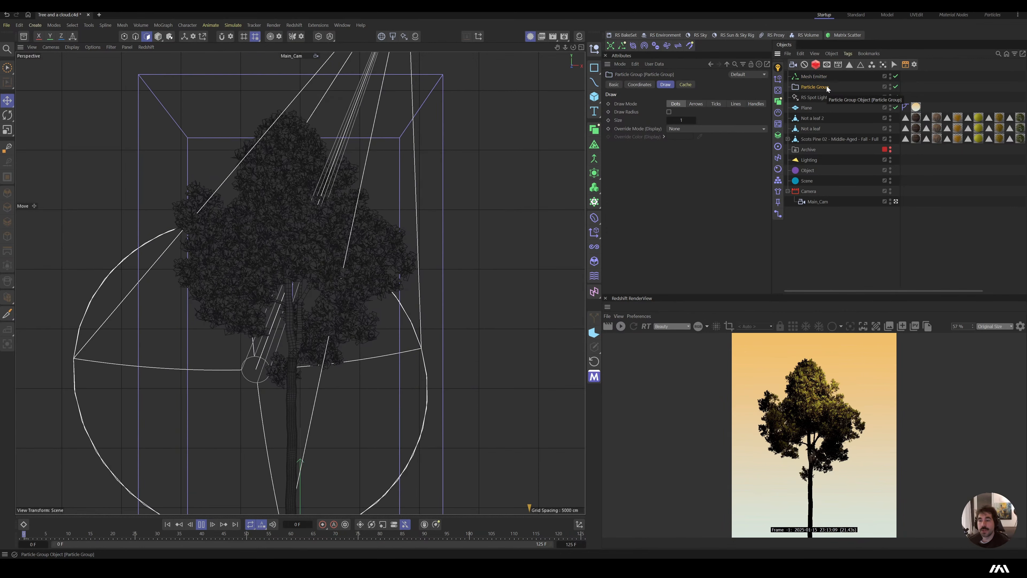
pyautogui.click(817, 65)
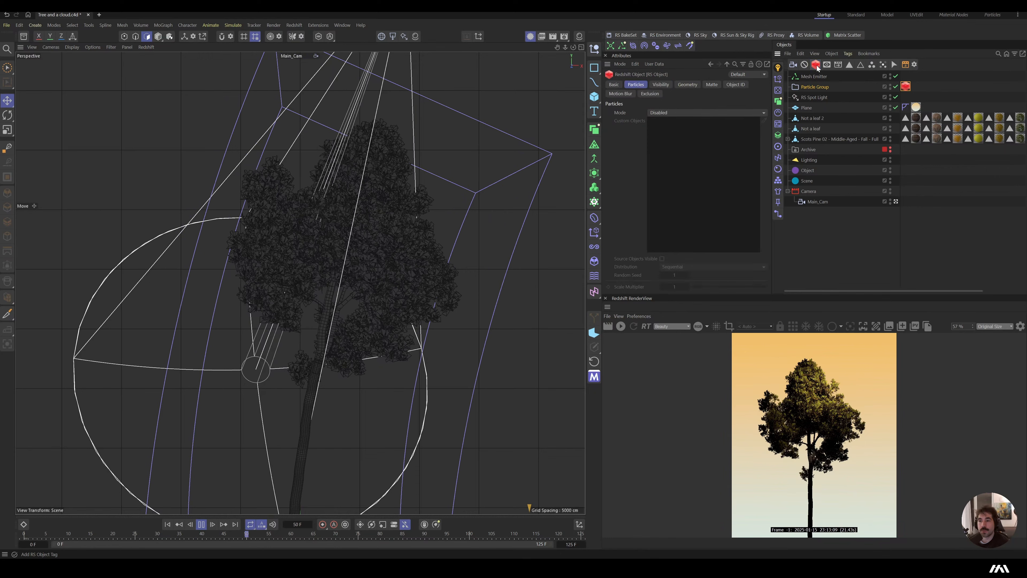
pyautogui.click(702, 113)
pyautogui.click(698, 159)
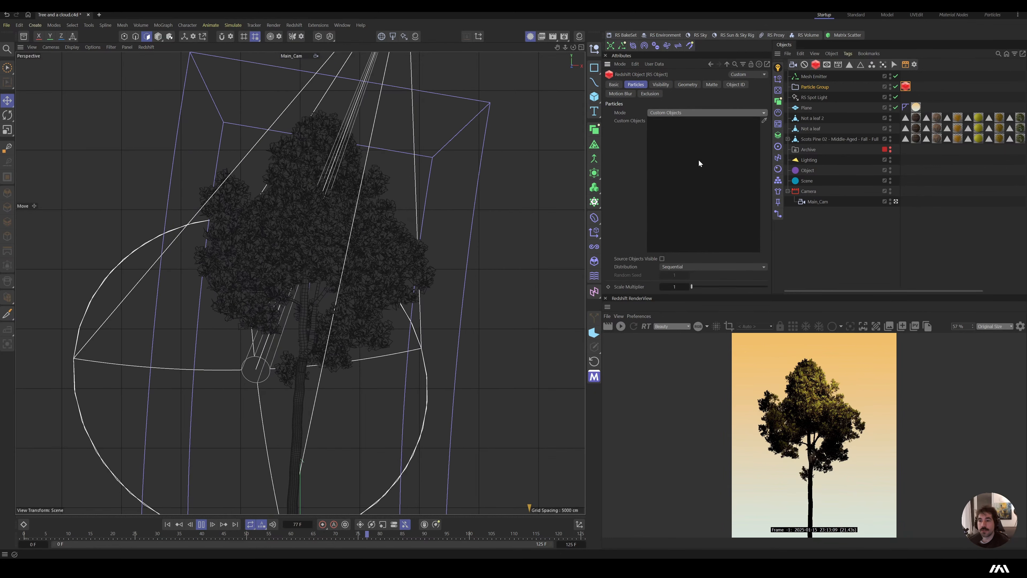
# Step: Assign "Not a leaf 2" and "Not a leaf" as custom objects in the Particle Group's Redshift Object tag
pyautogui.click(811, 119)
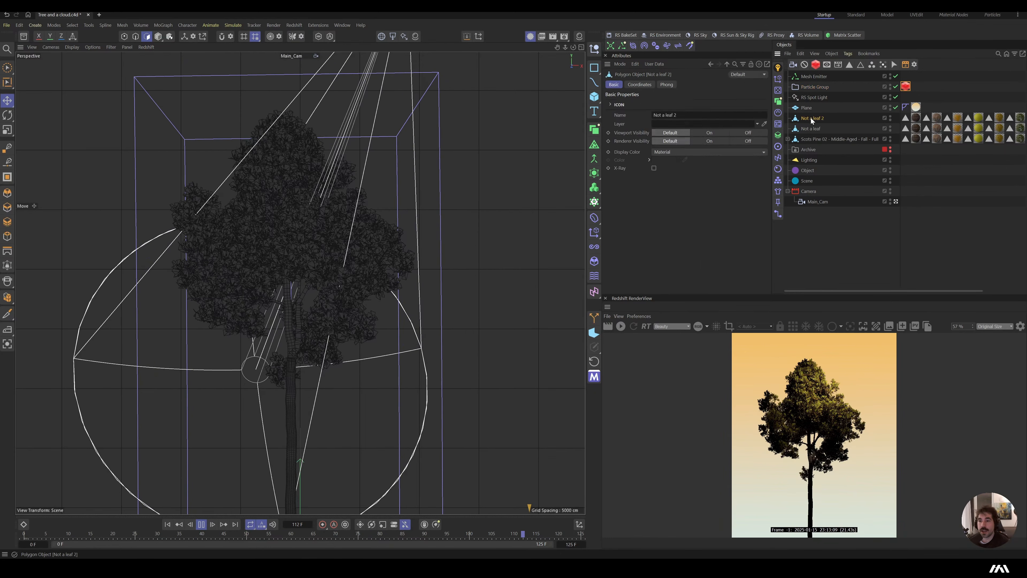
pyautogui.keyDown('ctrl'); pyautogui.click(810, 126); pyautogui.keyUp('ctrl')
pyautogui.click(905, 88)
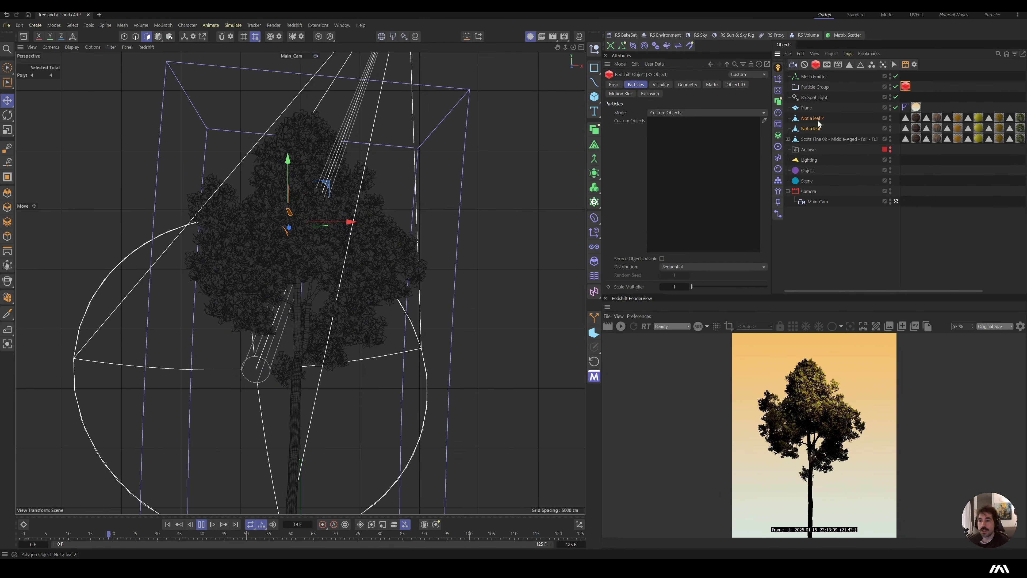
pyautogui.moveTo(812, 123); pyautogui.dragTo(700, 241)
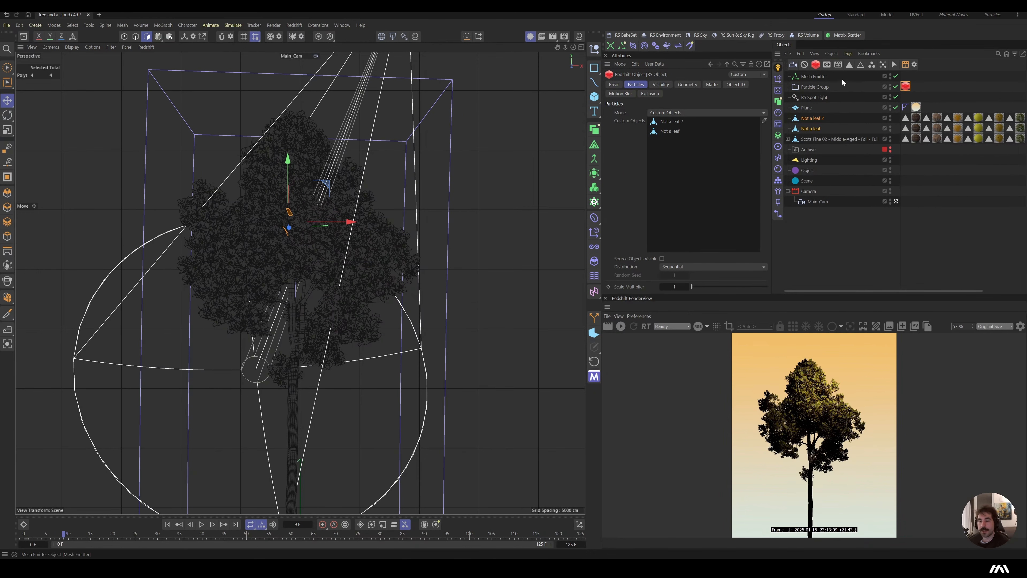
# Step: Set the Scots Pine as the Mesh Emitter's geometry, play back the emission and return to the first frame
pyautogui.click(828, 75)
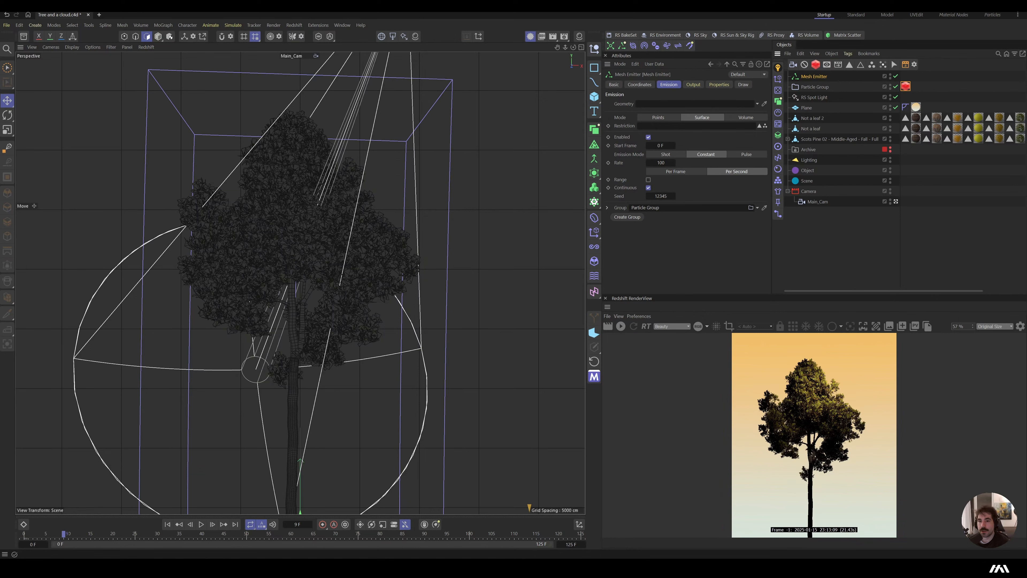
pyautogui.moveTo(826, 138); pyautogui.dragTo(695, 105)
pyautogui.press('F8')
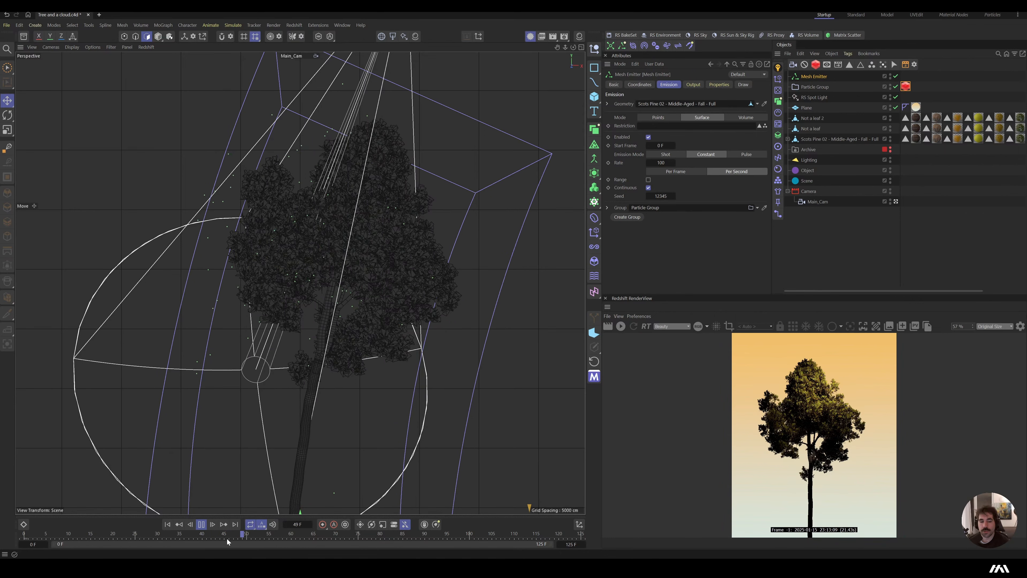
pyautogui.click(201, 524)
pyautogui.click(167, 524)
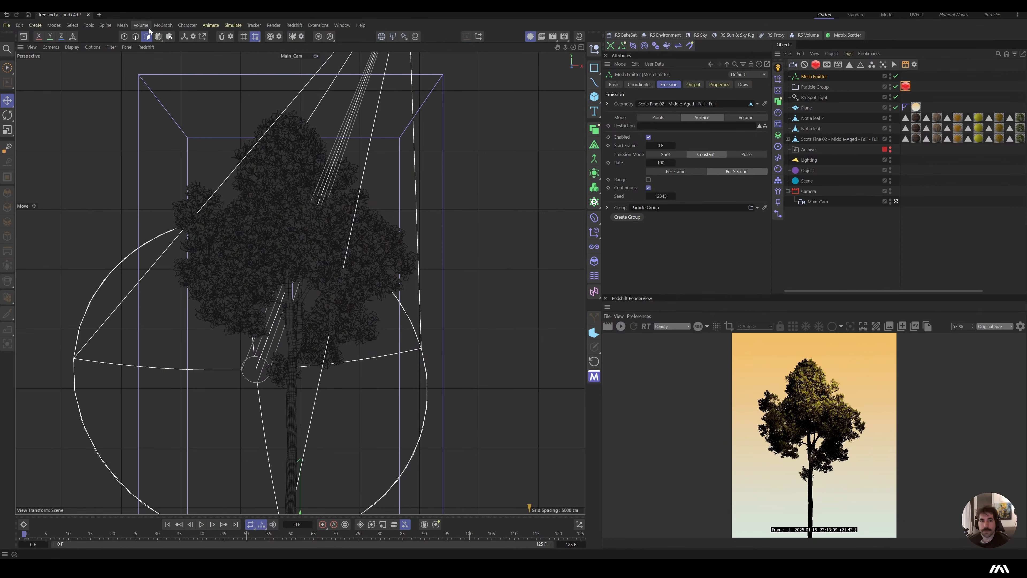
# Step: Add a Wind force, turn its heading to -90° and place it beside the crown at about X -454, Y 955 cm
pyautogui.click(233, 25)
pyautogui.moveTo(241, 40)
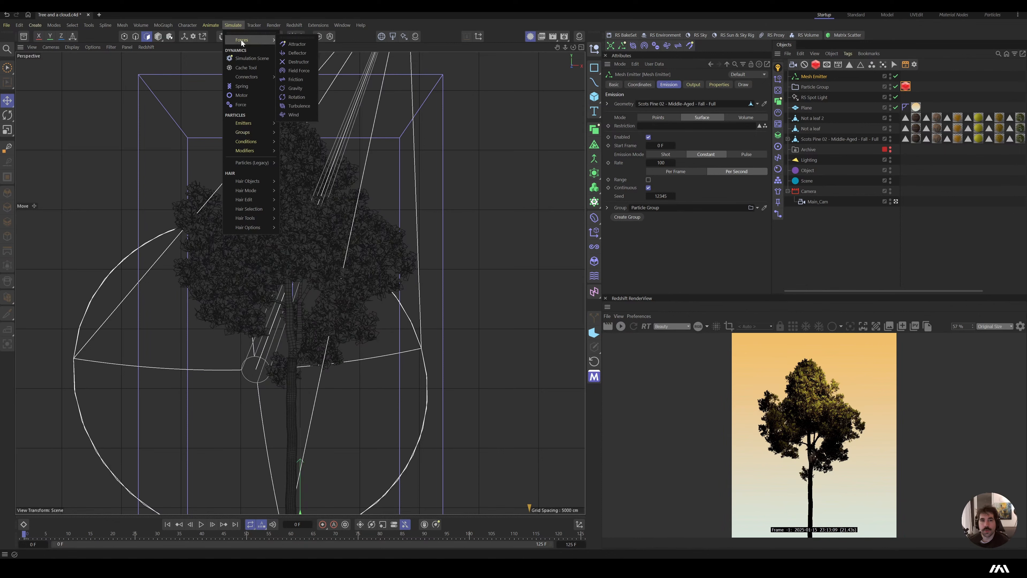
pyautogui.click(302, 114)
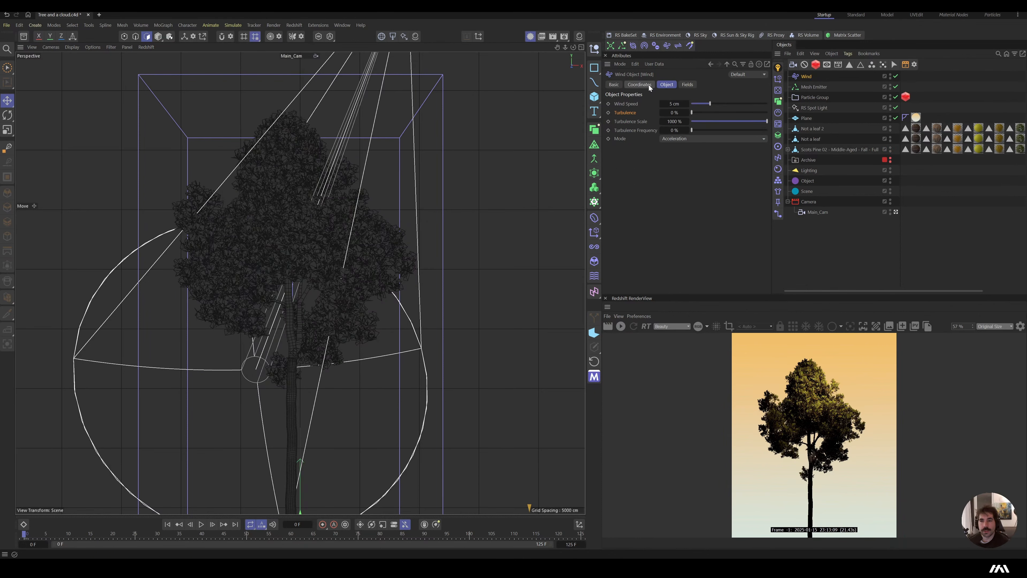
pyautogui.click(639, 84)
pyautogui.moveTo(636, 123); pyautogui.dragTo(659, 123)
pyautogui.press('r')
pyautogui.moveTo(338, 431); pyautogui.dragTo(98, 157)
pyautogui.press('e')
# Step: Set the Wind's speed to 83.9 cm and its turbulence to 10.2% while the simulation plays
pyautogui.click(201, 525)
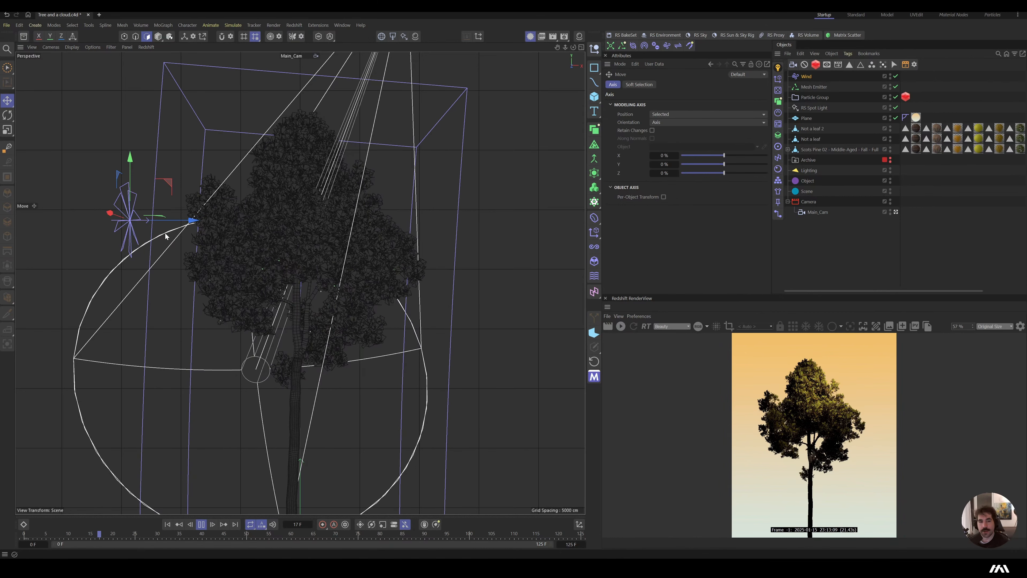
pyautogui.click(807, 77)
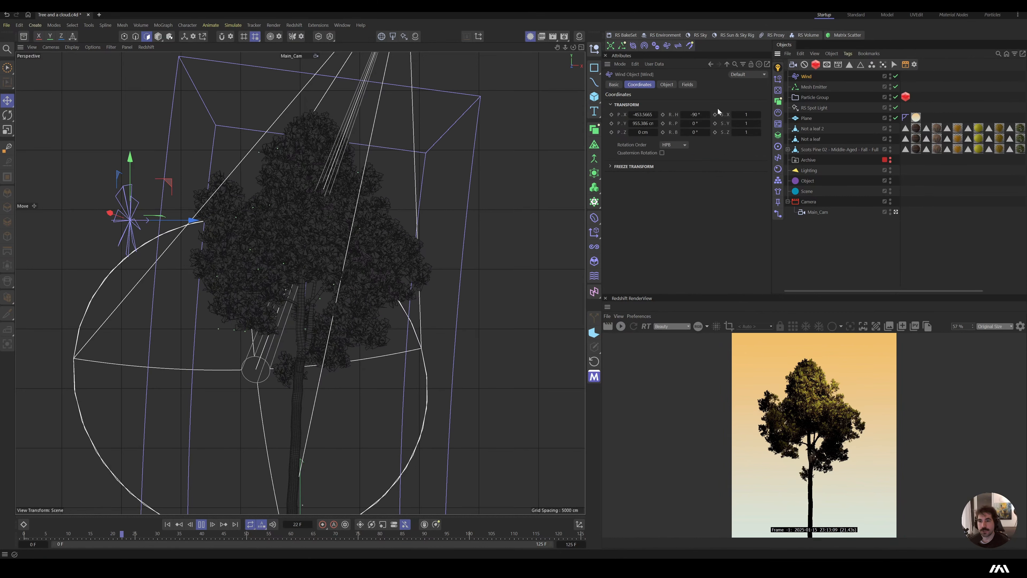
pyautogui.click(666, 84)
pyautogui.moveTo(675, 105); pyautogui.dragTo(692, 113)
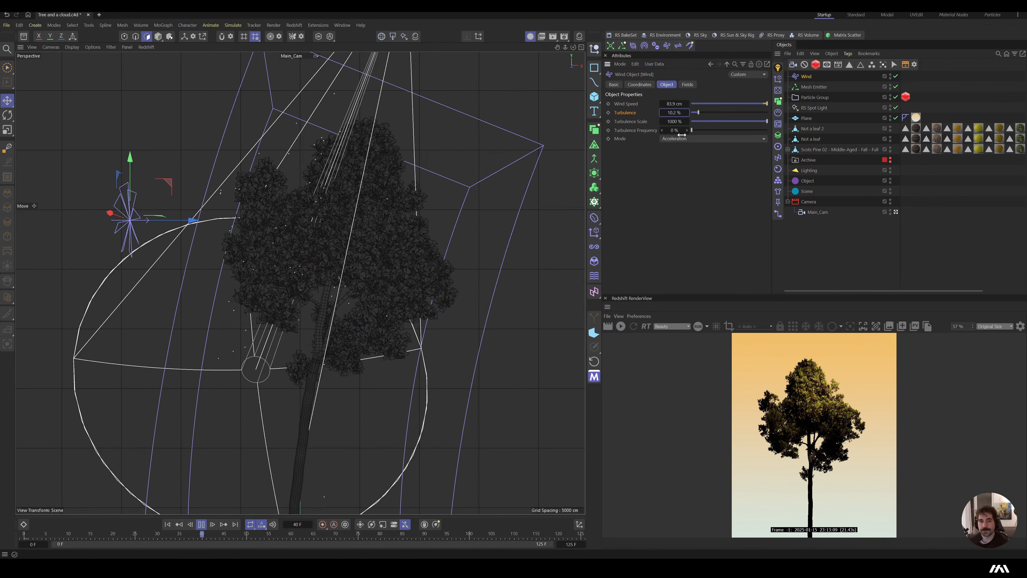
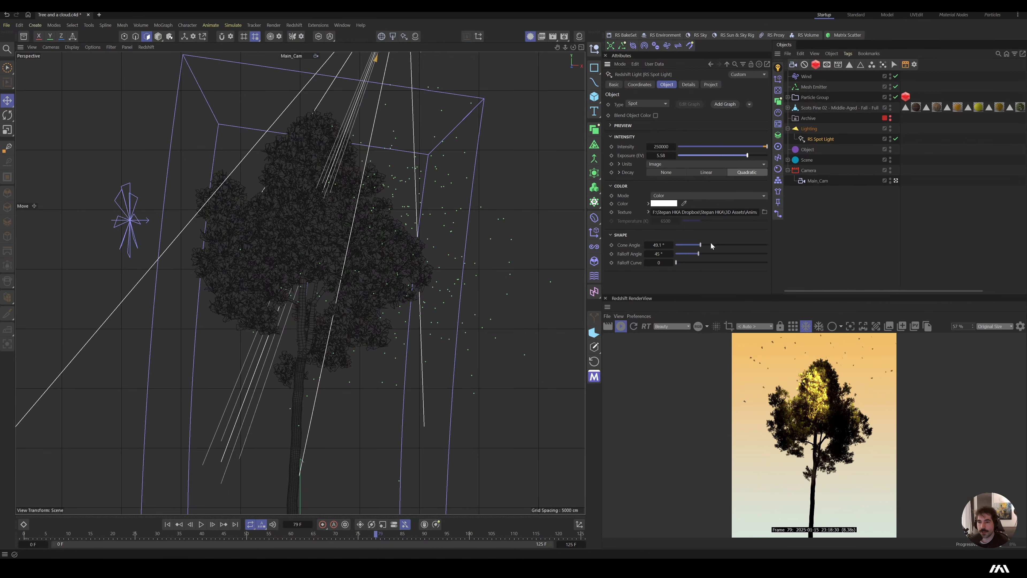
# Step: Widen the RS Spot Light's cone angle to 74.1°
pyautogui.moveTo(712, 245); pyautogui.dragTo(714, 247)
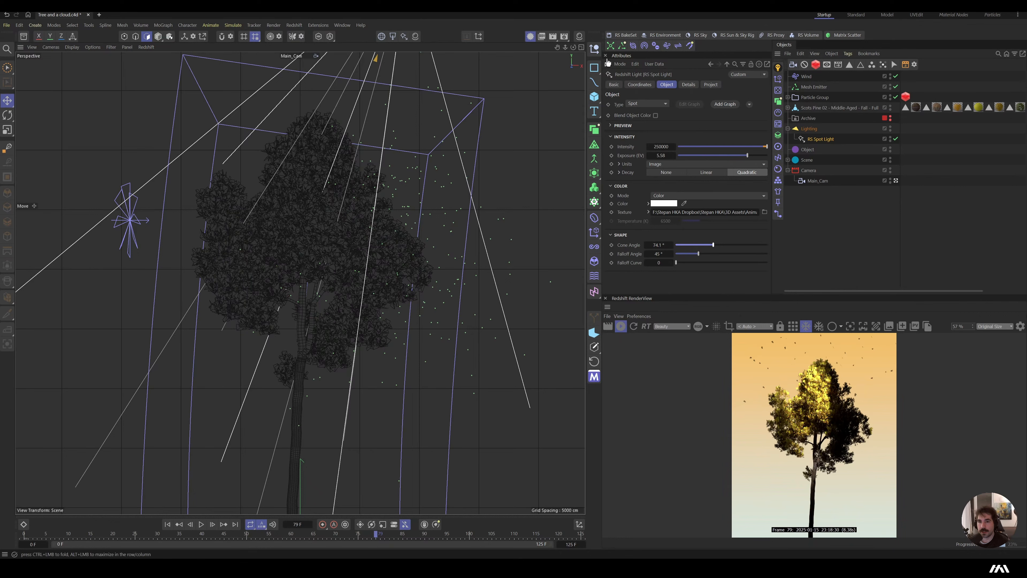
# Step: Add a null object and raise it to 1000 cm on the Y axis
pyautogui.click(594, 49)
pyautogui.click(652, 85)
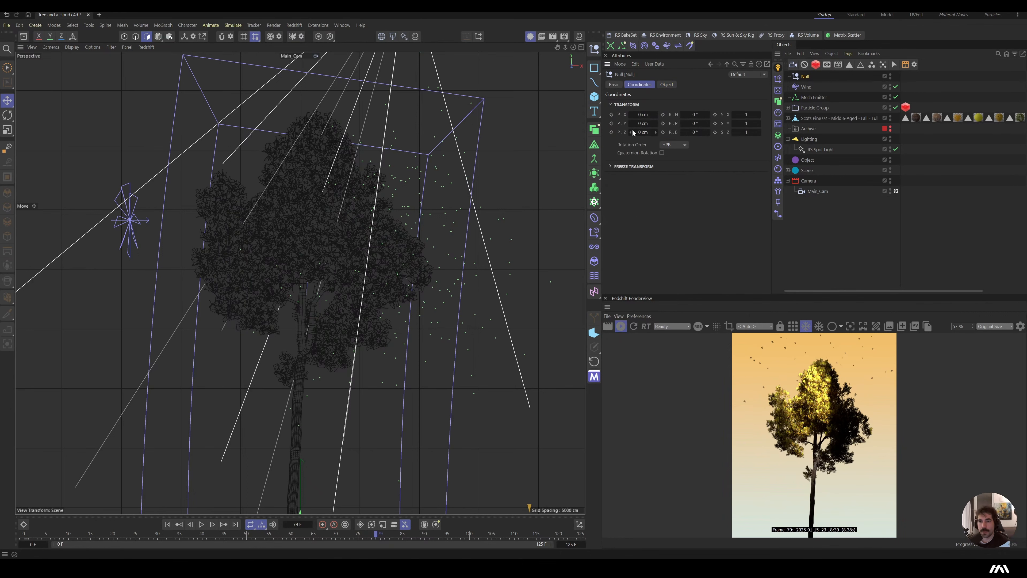
pyautogui.moveTo(637, 123); pyautogui.dragTo(708, 123)
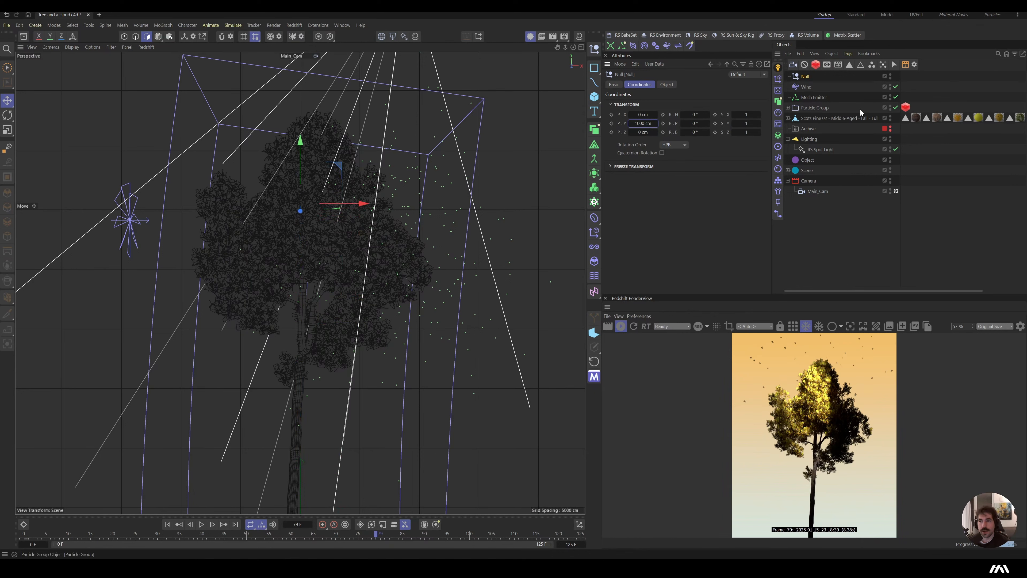
# Step: Give the RS Spot Light a Target tag that aims at the null
pyautogui.click(817, 149)
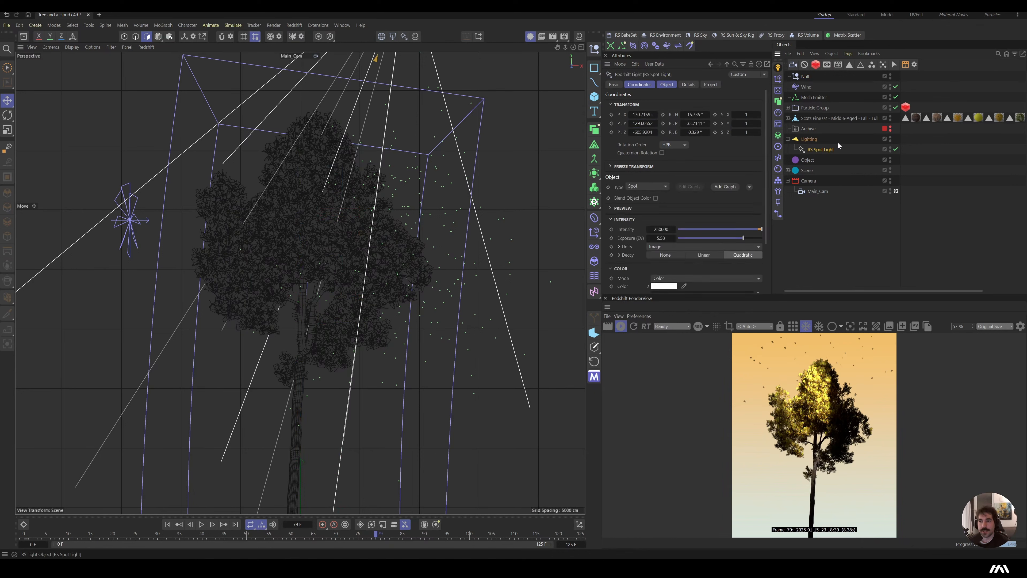
pyautogui.click(779, 148)
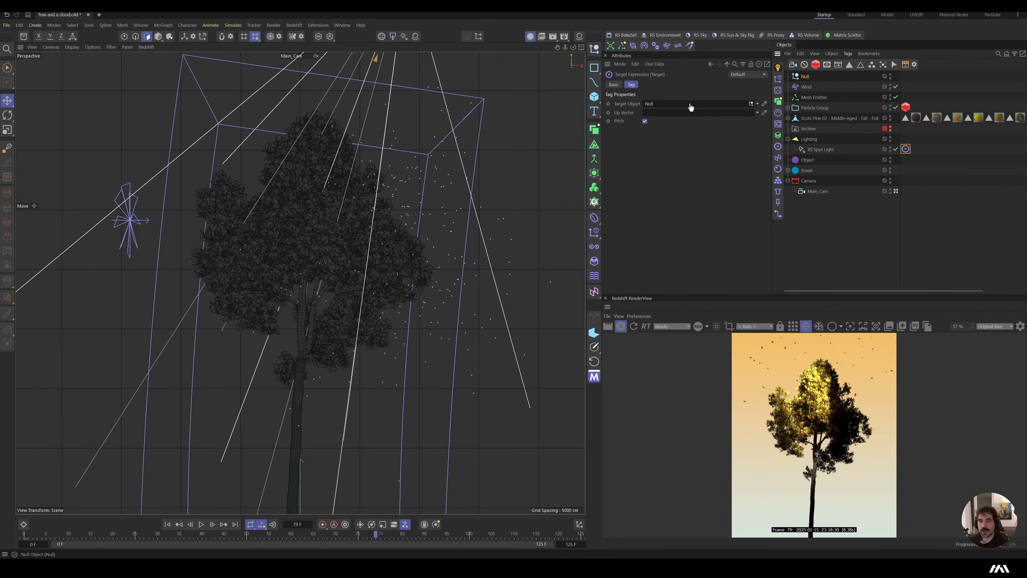
# Step: Rename the null to Target and place it inside the Lighting group
pyautogui.doubleClick(805, 76)
pyautogui.write('Ta')
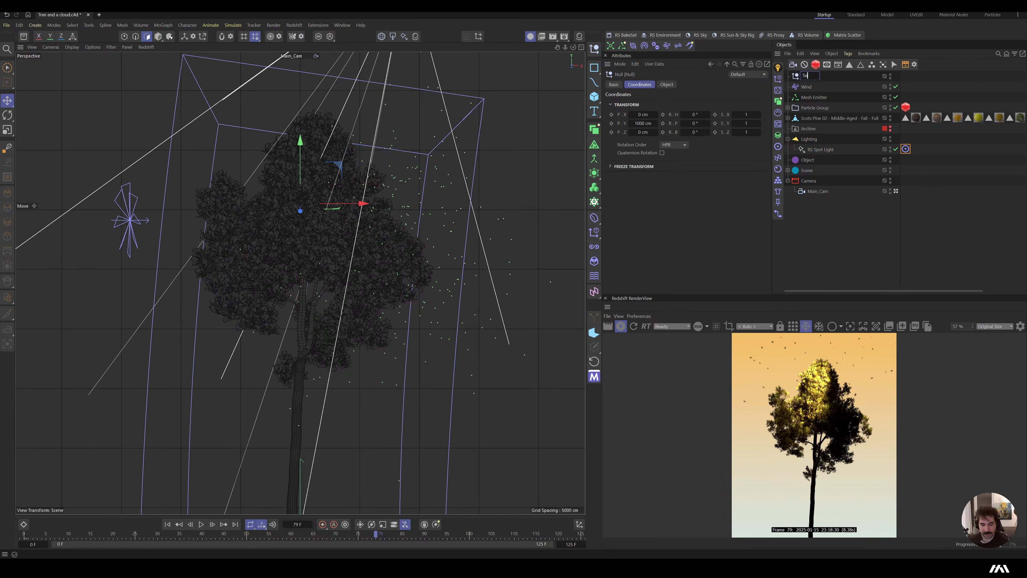
pyautogui.write('rget')
pyautogui.press('Return')
pyautogui.moveTo(807, 76); pyautogui.dragTo(817, 142)
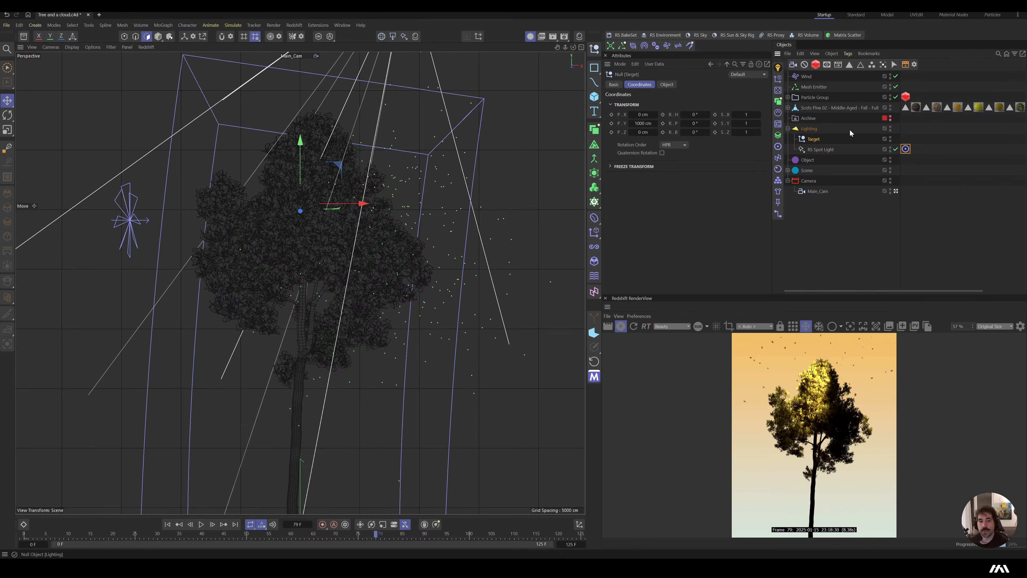
# Step: Move the RS Spot Light to about X 458, Y 1114 cm and set its cone angle to 68.1°
pyautogui.click(825, 152)
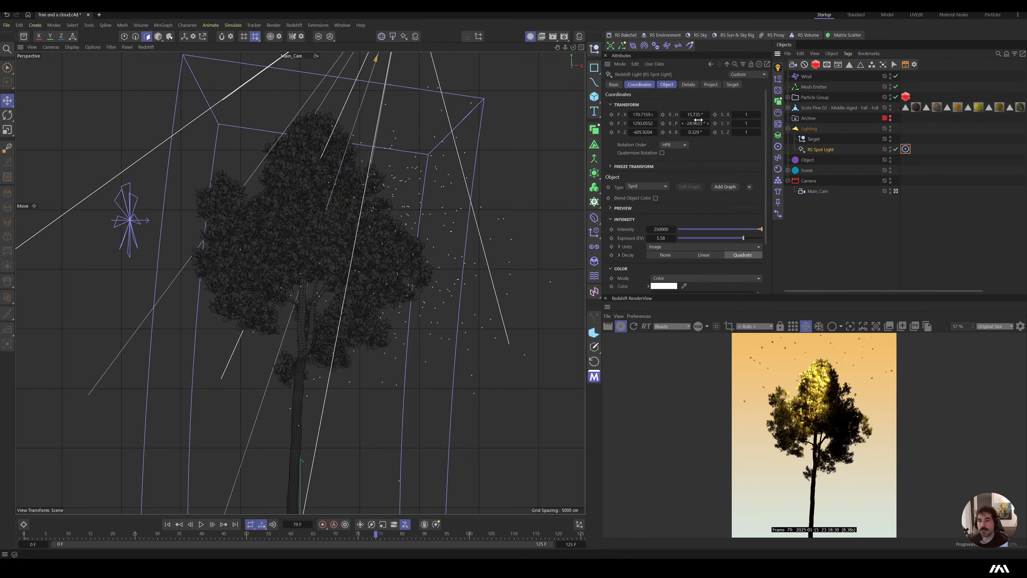
pyautogui.moveTo(656, 114); pyautogui.dragTo(706, 114)
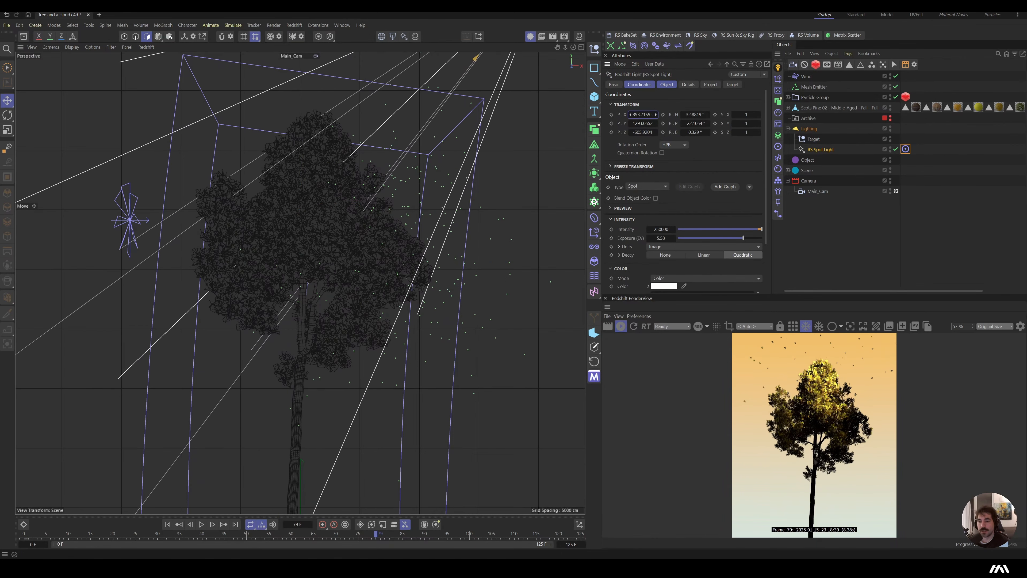
pyautogui.scroll(-2, 709, 262)
pyautogui.moveTo(705, 280)
pyautogui.mouseDown()
pyautogui.moveTo(691, 280)
pyautogui.moveTo(709, 282)
pyautogui.mouseUp()
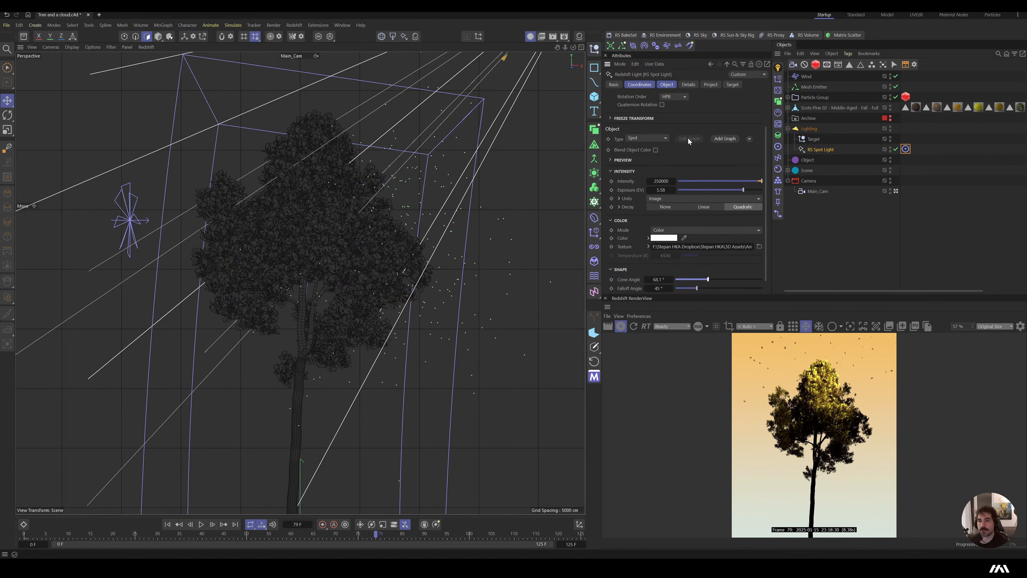
pyautogui.click(651, 86)
pyautogui.moveTo(651, 122); pyautogui.dragTo(631, 122)
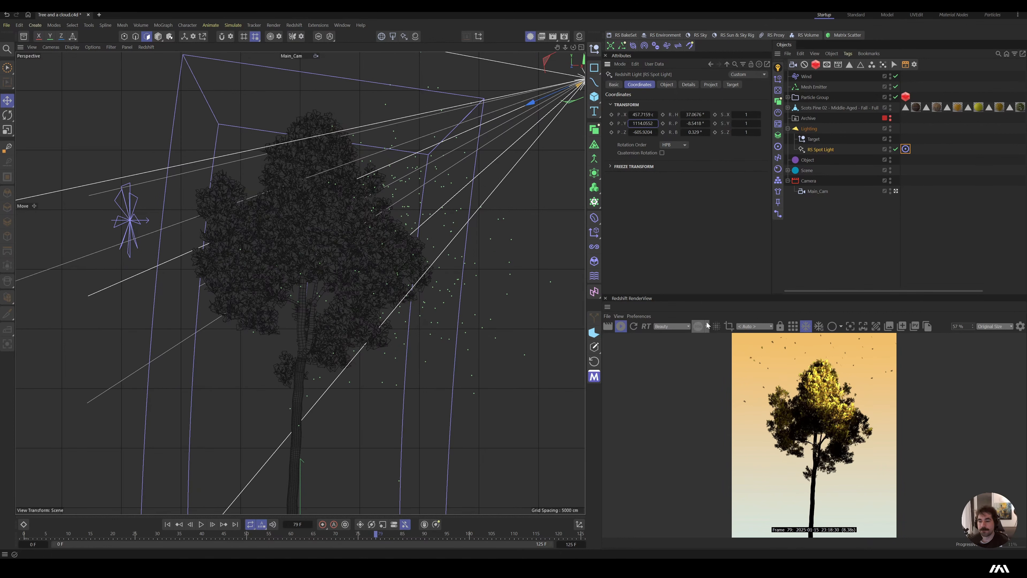
# Step: Raise the Mesh Emitter's rate to 969 particles per second while the simulation plays, and stop playback
pyautogui.press('F8')
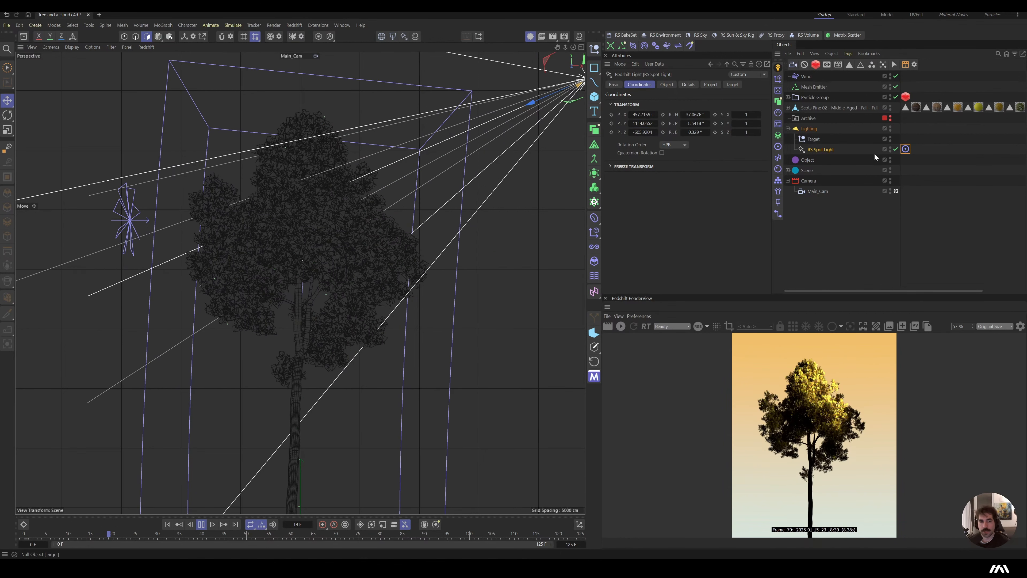
pyautogui.click(819, 87)
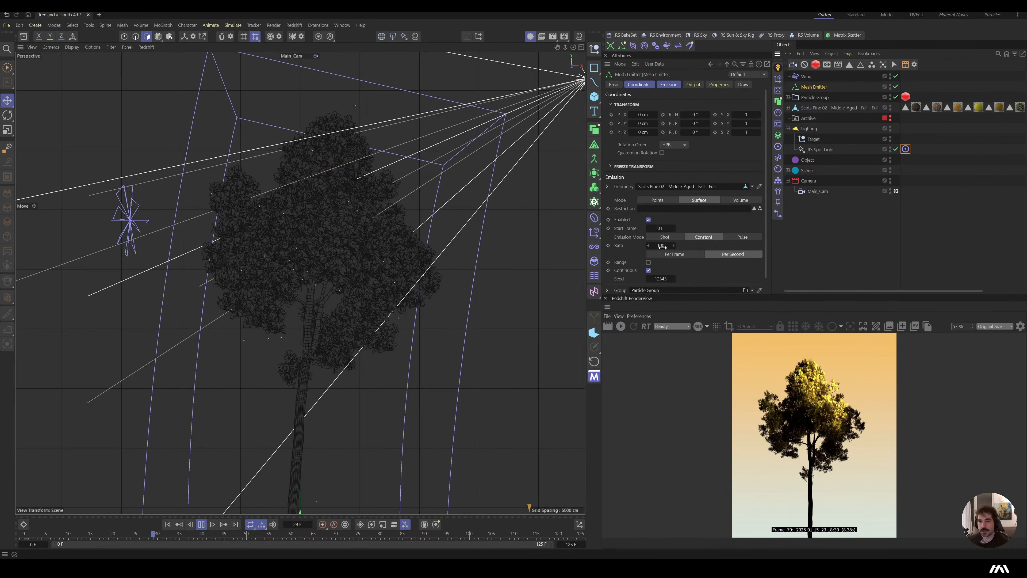
pyautogui.moveTo(663, 246); pyautogui.dragTo(696, 246)
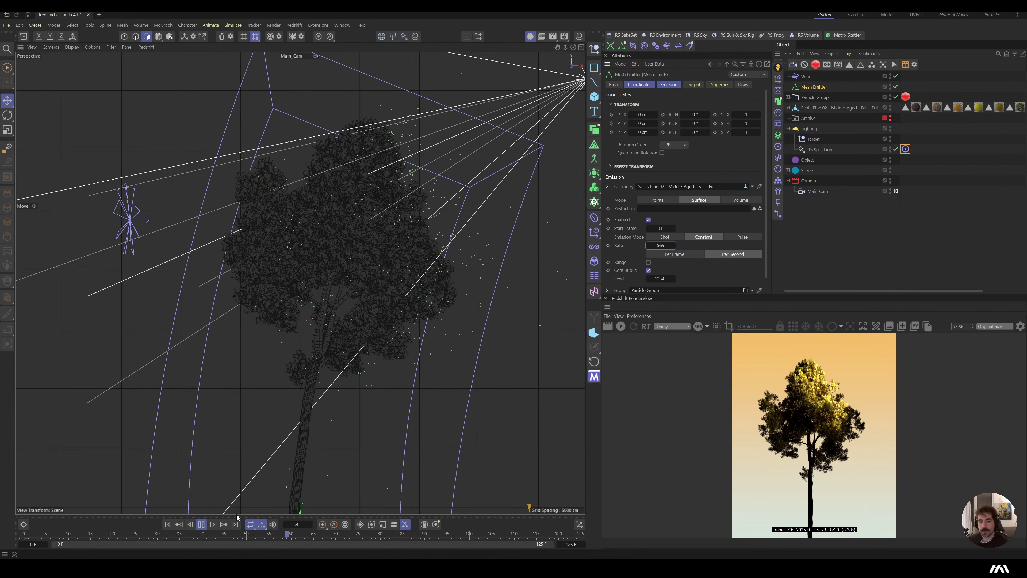
pyautogui.click(201, 524)
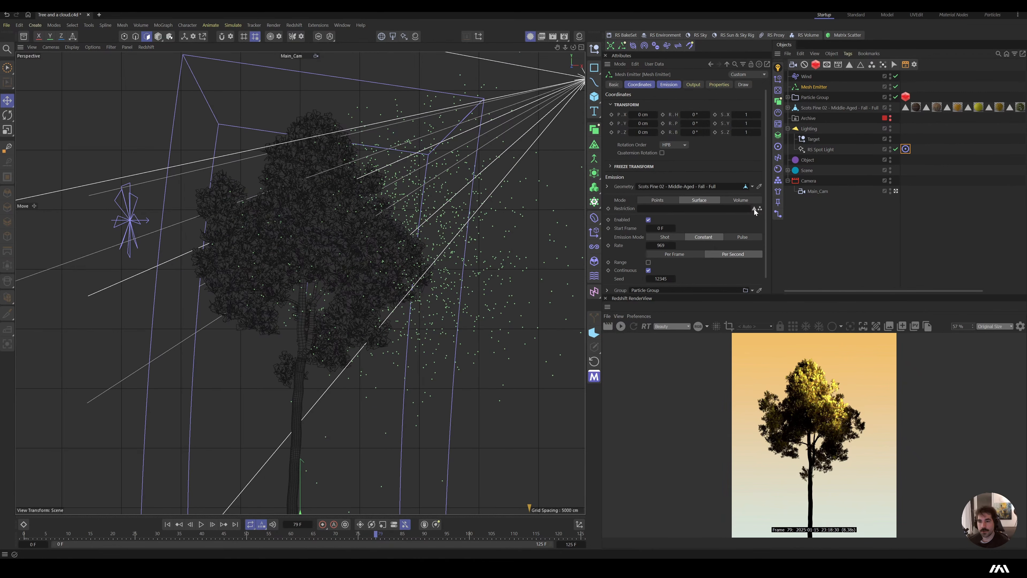
# Step: Create a polygon selection tag on the Scots Pine, enable Use Transfer and drive it with a Linear Field instead of Freeze
pyautogui.click(749, 209)
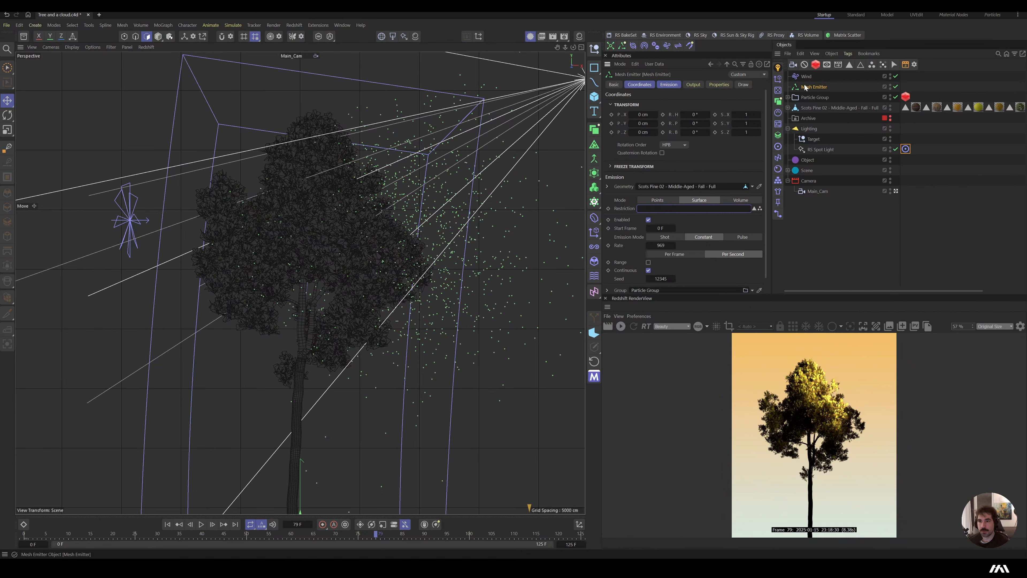
pyautogui.click(826, 109)
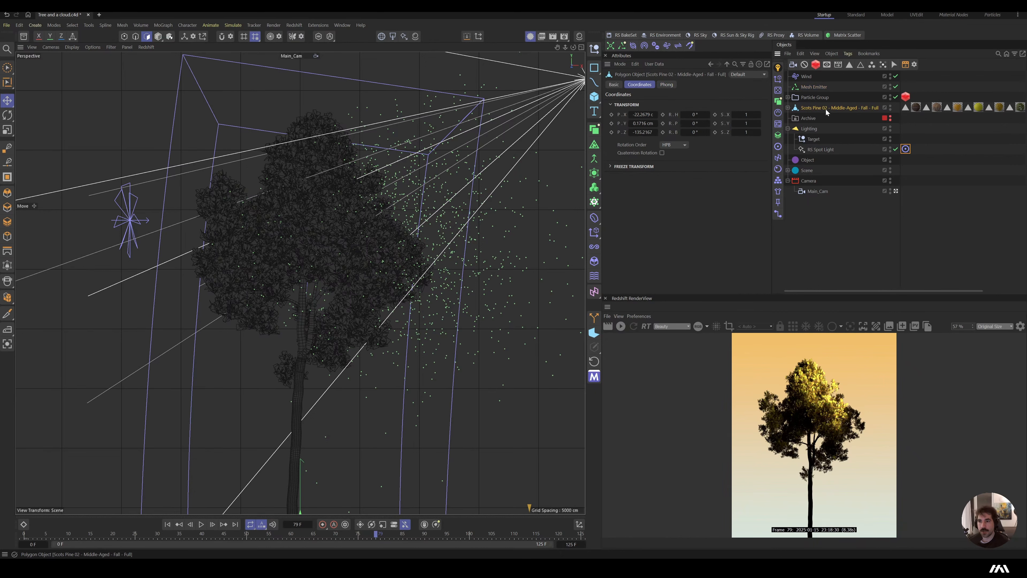
pyautogui.click(850, 66)
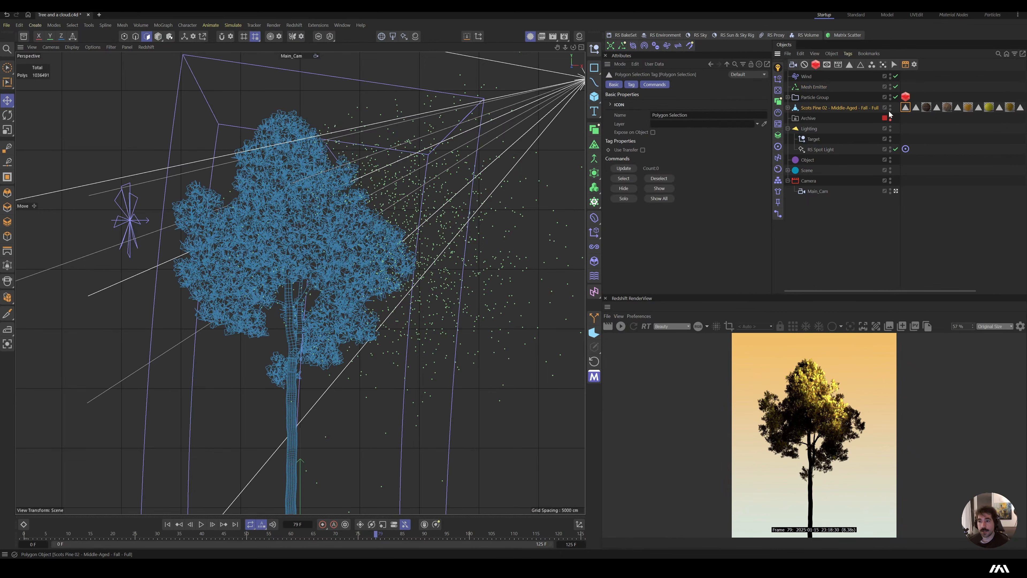
pyautogui.click(642, 149)
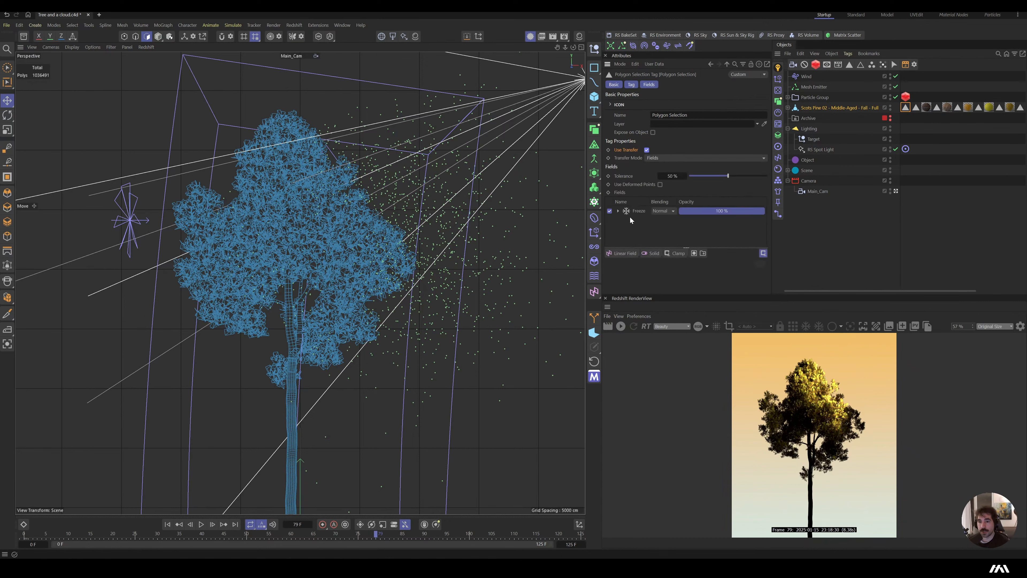
pyautogui.click(630, 253)
pyautogui.click(636, 318)
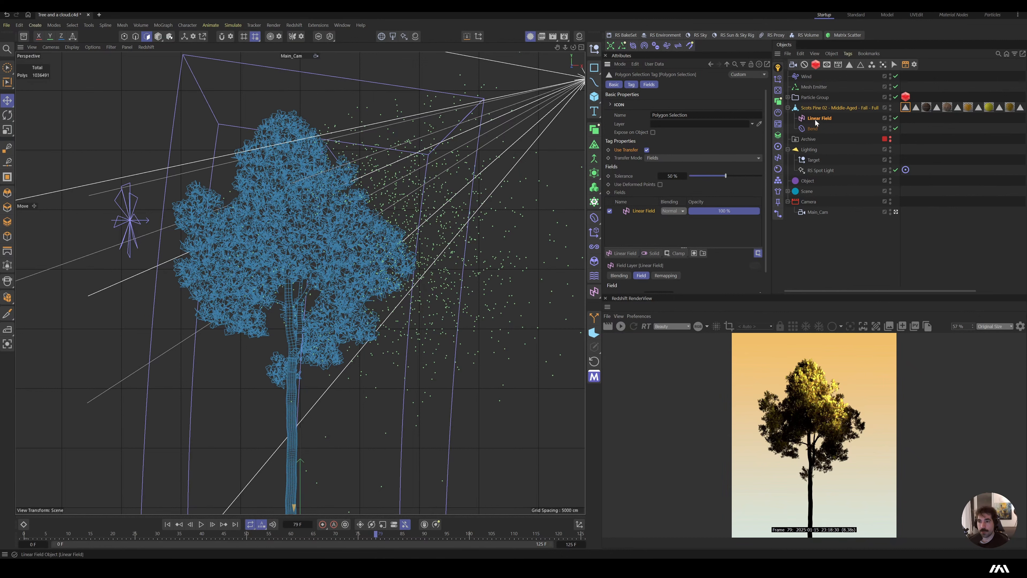
# Step: Rotate the Linear Field to run vertically and place it at the upper trunk, near the lowest foliage
pyautogui.click(805, 118)
pyautogui.moveTo(647, 124); pyautogui.dragTo(861, 125)
pyautogui.press('r')
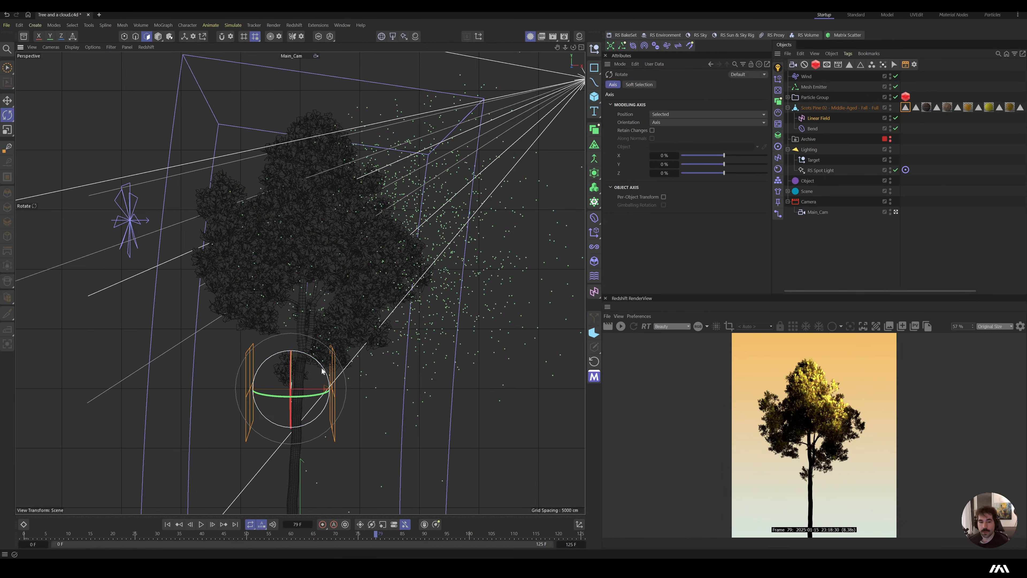
pyautogui.moveTo(322, 367); pyautogui.dragTo(300, 304)
pyautogui.press('t')
pyautogui.press('e')
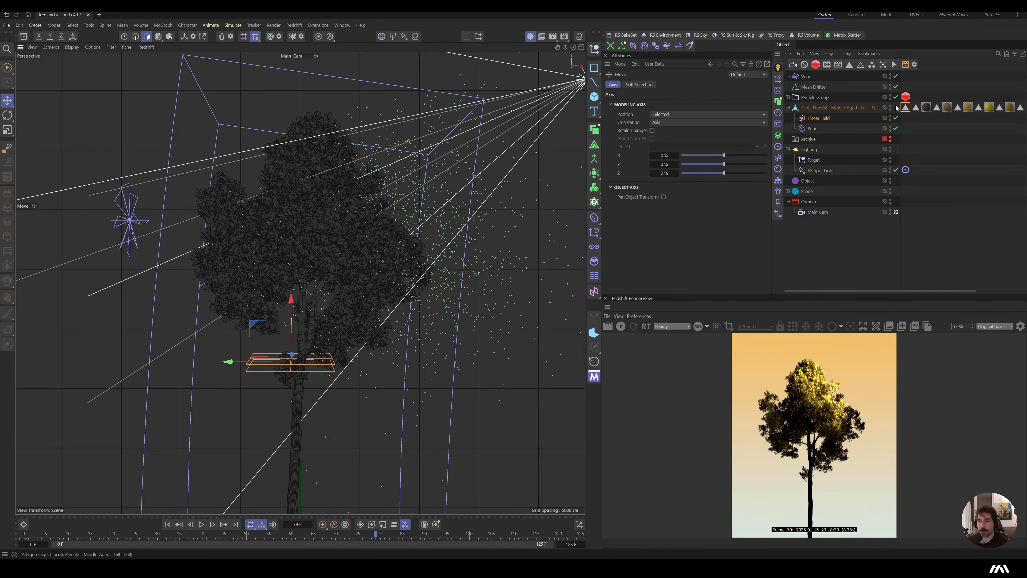
# Step: Restrict the Mesh Emitter to the Polygon Selection tag and preview the particles in playback and the live render
pyautogui.click(711, 64)
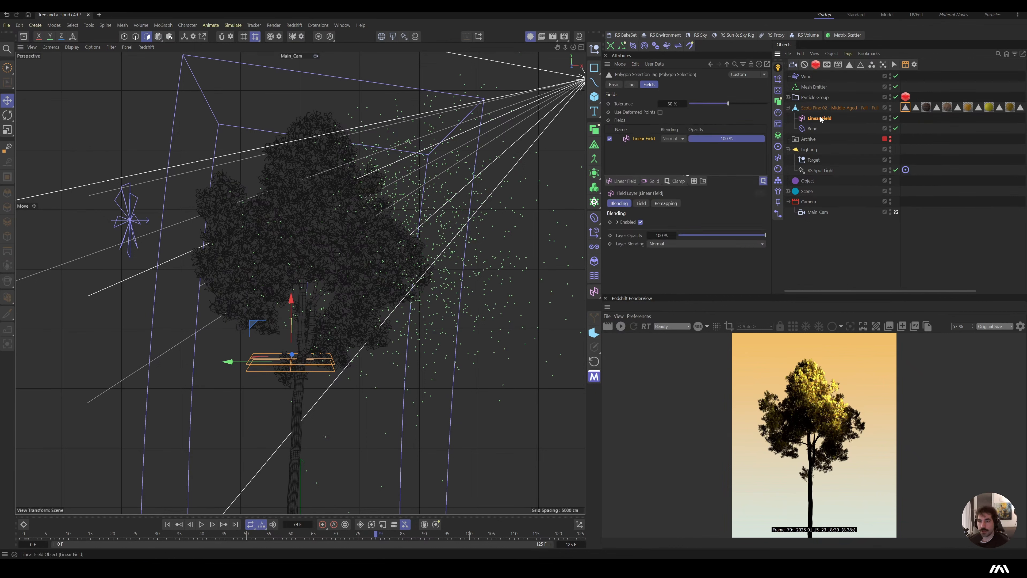
pyautogui.click(813, 87)
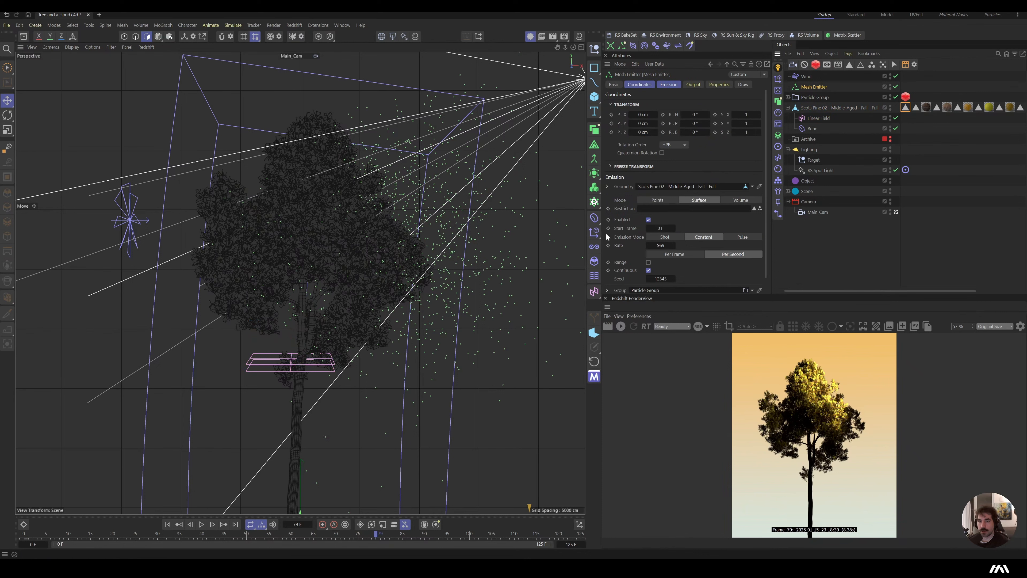
pyautogui.press('F8')
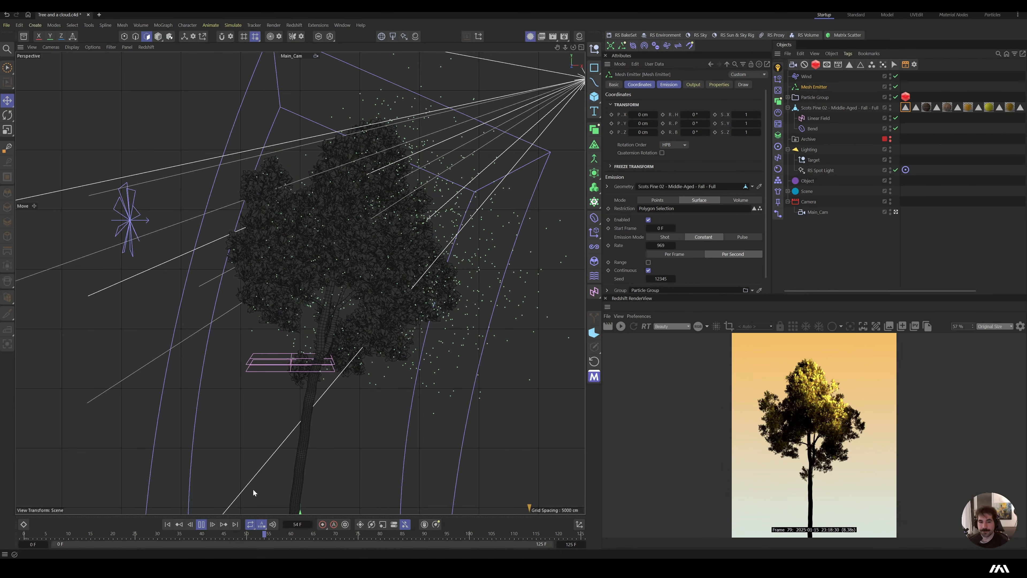
pyautogui.click(201, 525)
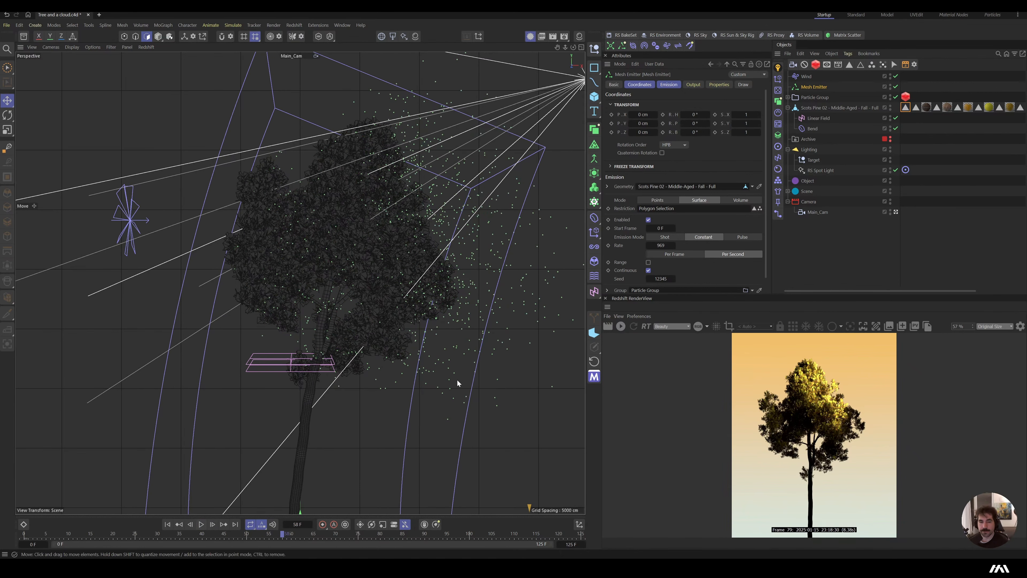
pyautogui.click(621, 327)
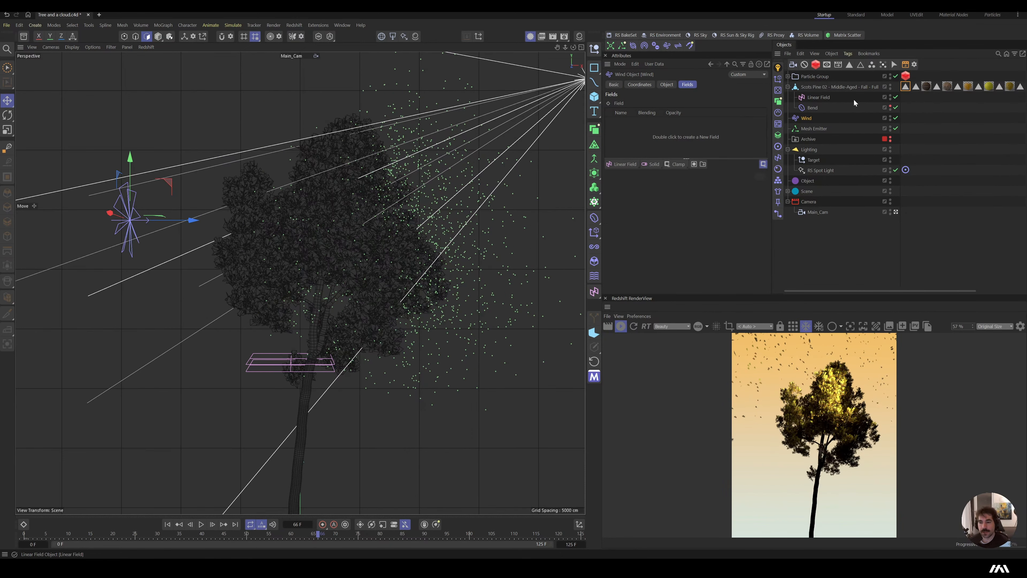
# Step: Hide the Scots Pine and the Mesh Emitter and return to frame 0, with Not a leaf 2 in the Particle Group selected
pyautogui.click(788, 87)
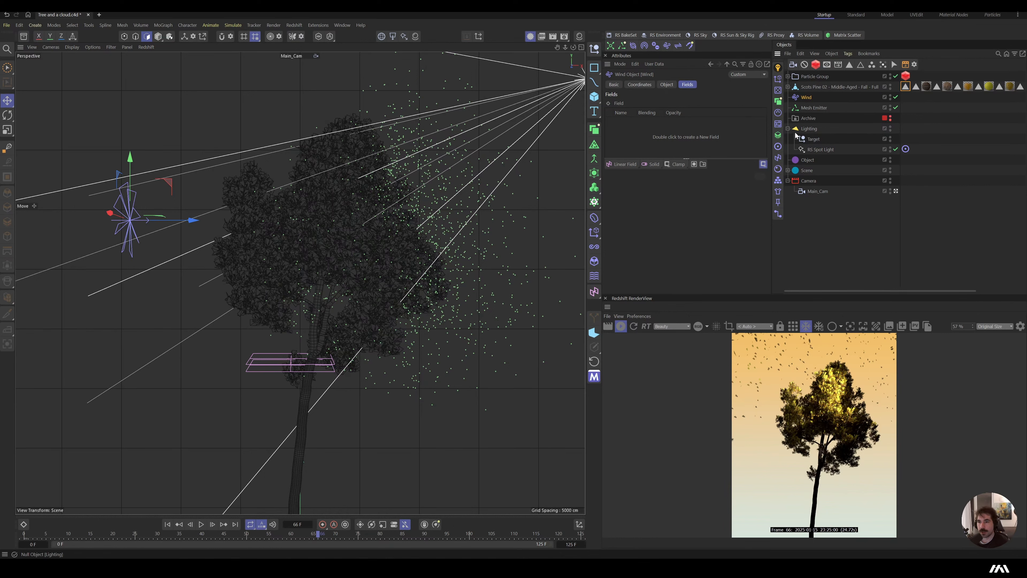
pyautogui.click(789, 77)
pyautogui.click(814, 87)
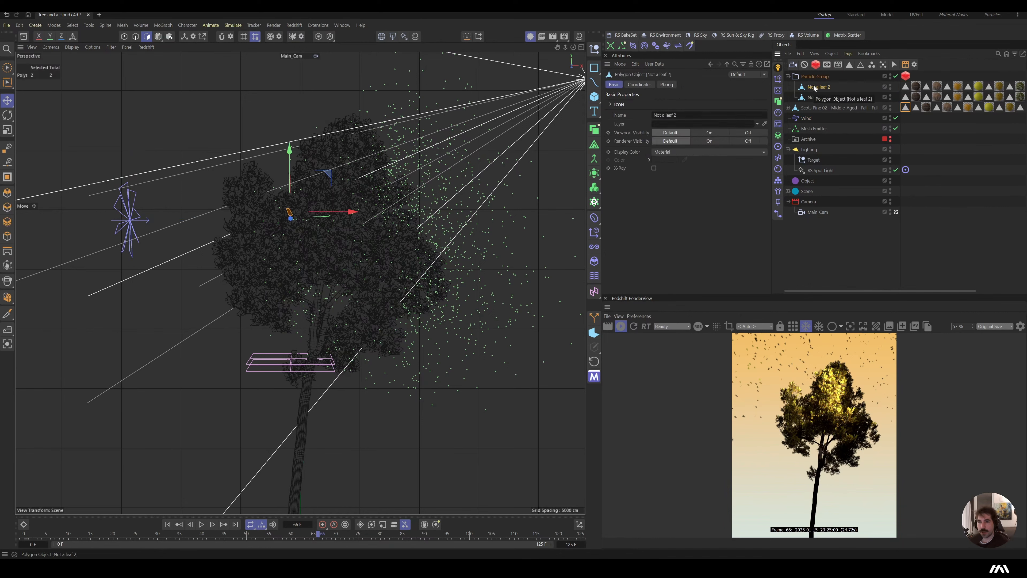
pyautogui.click(890, 106)
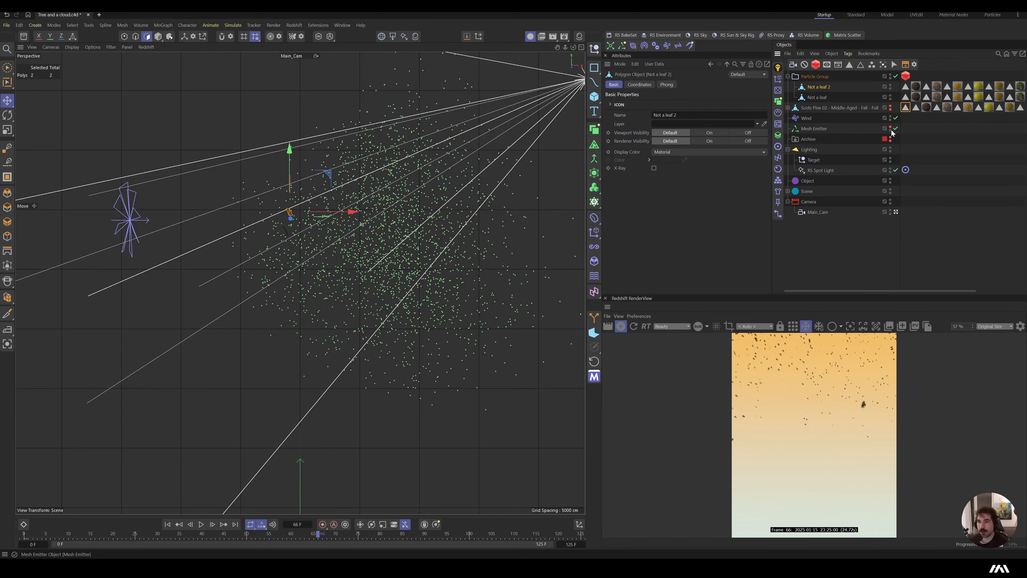
pyautogui.hotkey('shift', 'f')
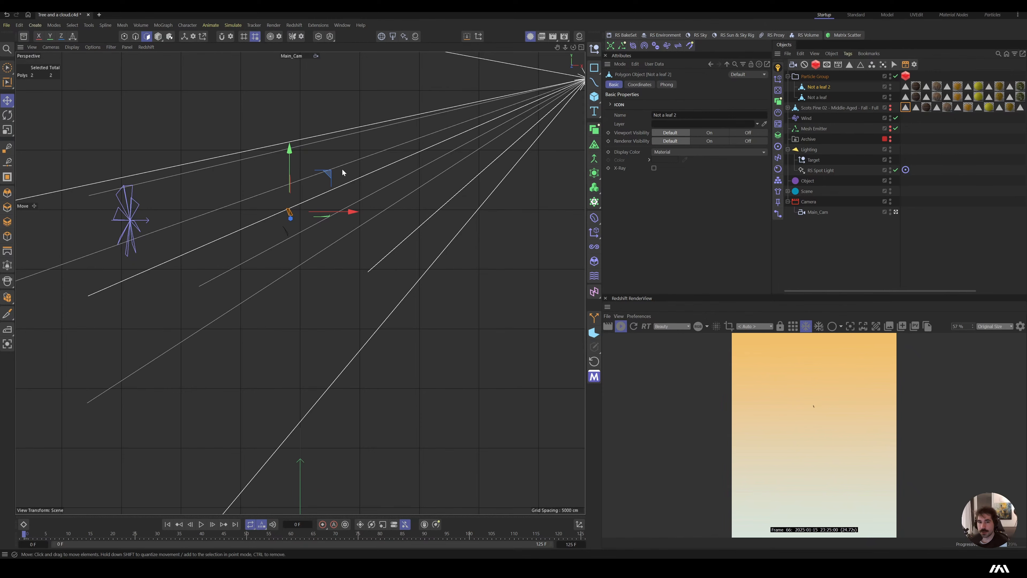
# Step: In Model mode, center the axes of Not a leaf 2 and Not a leaf using Axis Center with Axis to and All Points
pyautogui.keyDown('alt'); pyautogui.moveTo(284, 211); pyautogui.dragTo(347, 224, button='right'); pyautogui.keyUp('alt')
pyautogui.press('Return')
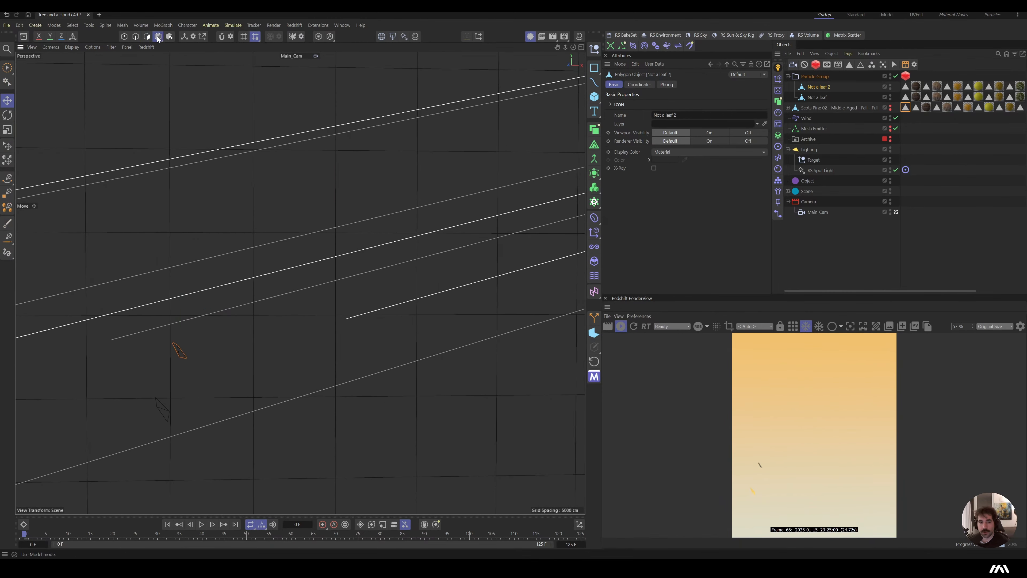
pyautogui.keyDown('alt'); pyautogui.moveTo(183, 334); pyautogui.dragTo(112, 353, button='right'); pyautogui.keyUp('alt')
pyautogui.keyDown('alt'); pyautogui.moveTo(125, 349); pyautogui.dragTo(202, 341, button='middle'); pyautogui.keyUp('alt')
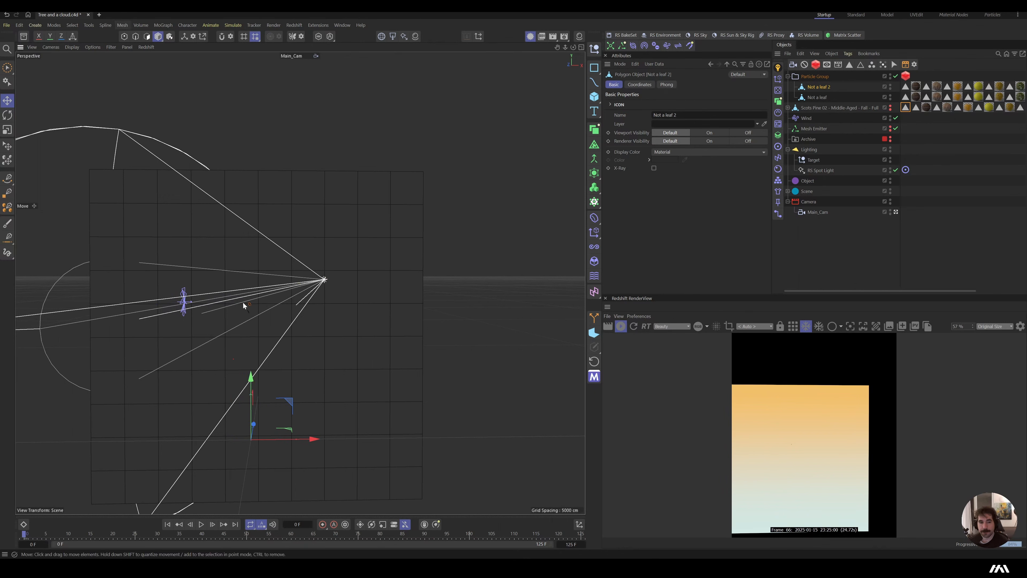
pyautogui.keyDown('alt'); pyautogui.moveTo(244, 301); pyautogui.dragTo(222, 231, button='middle'); pyautogui.keyUp('alt')
pyautogui.keyDown('alt'); pyautogui.moveTo(222, 229); pyautogui.dragTo(269, 224, button='right'); pyautogui.keyUp('alt')
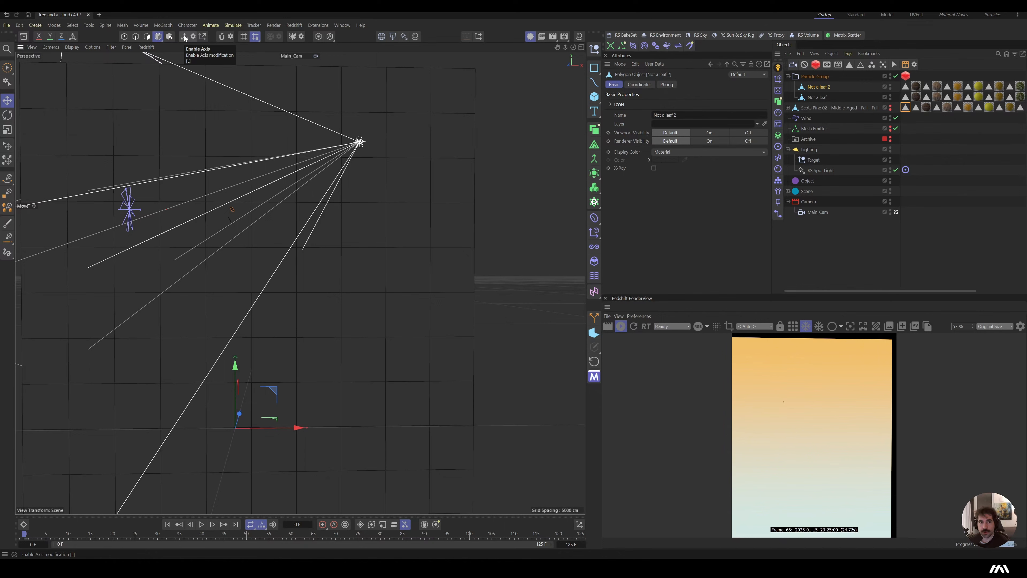
pyautogui.click(194, 36)
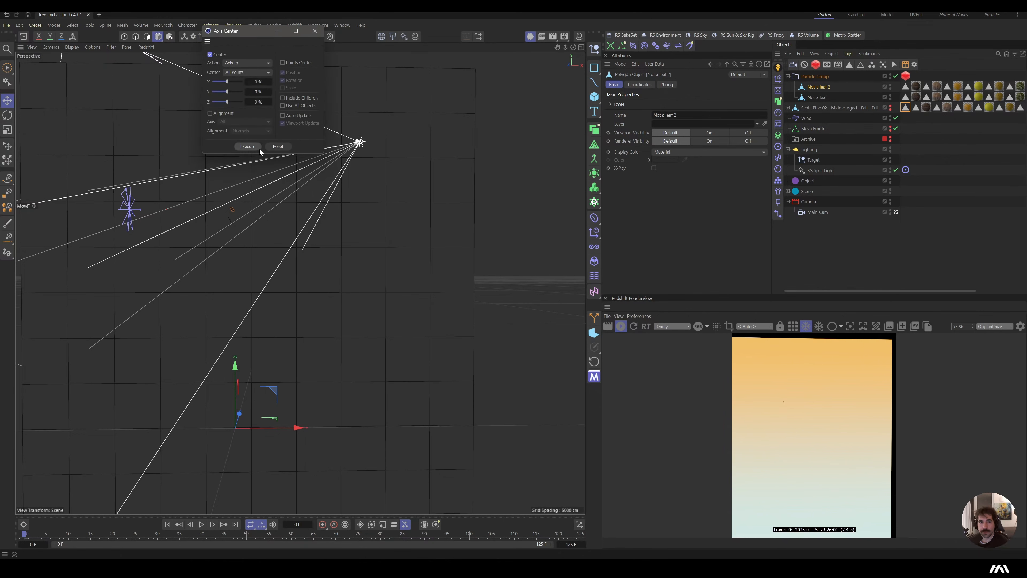
pyautogui.click(247, 147)
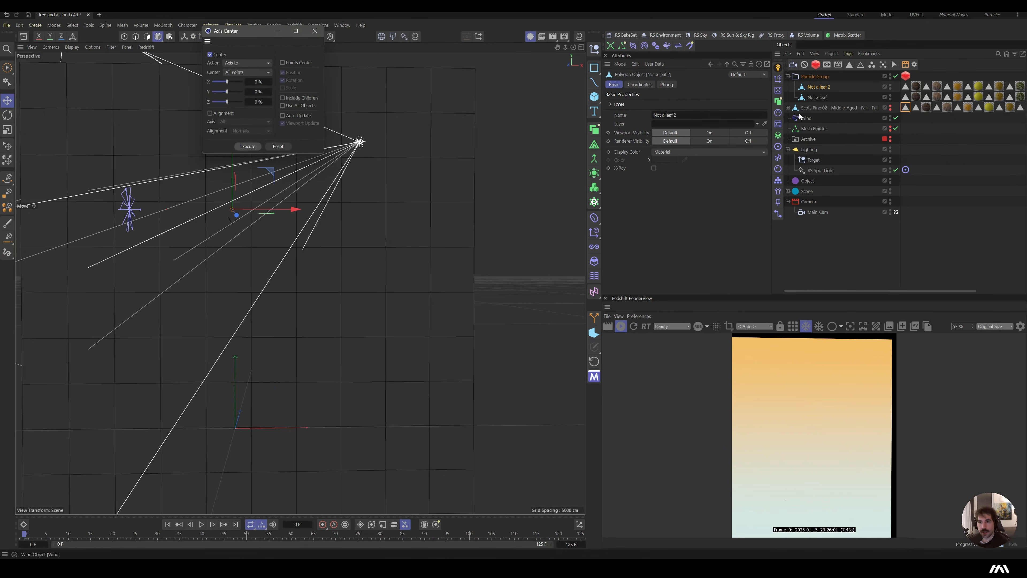
pyautogui.click(817, 97)
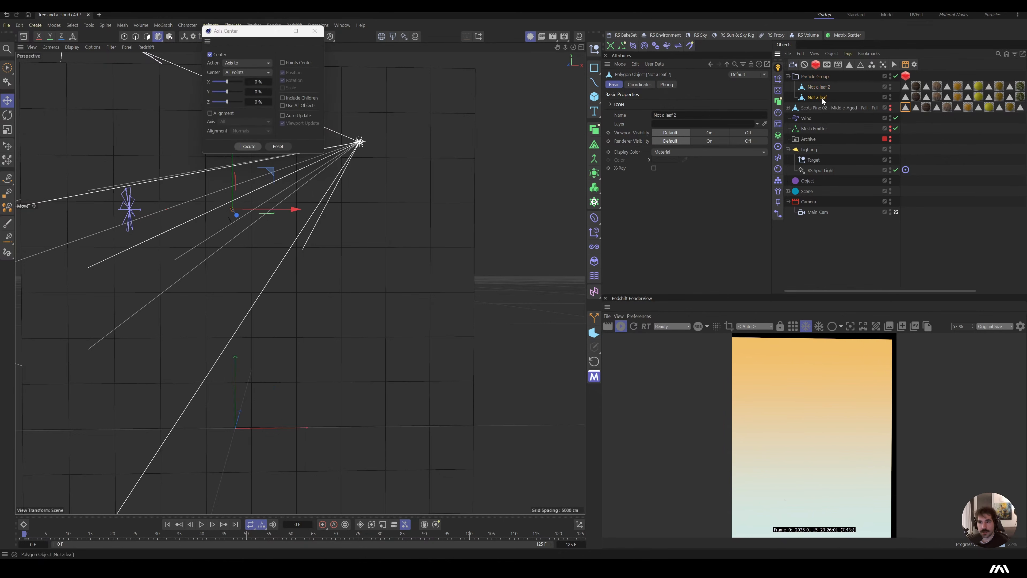
pyautogui.click(251, 147)
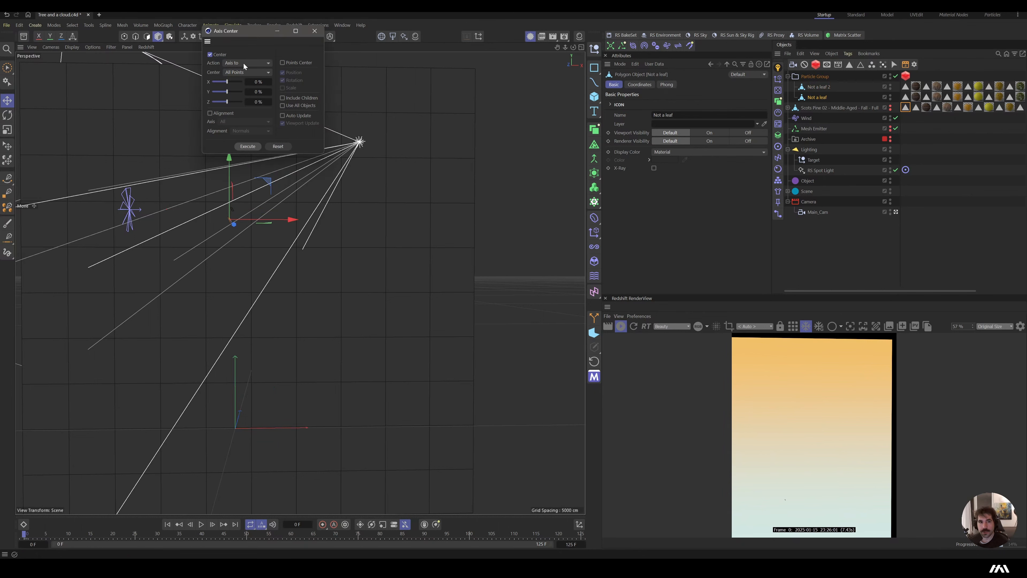
# Step: Close Axis Center, reset Main_Cam's transform, and unhide the Scots Pine and the Mesh Emitter
pyautogui.click(315, 32)
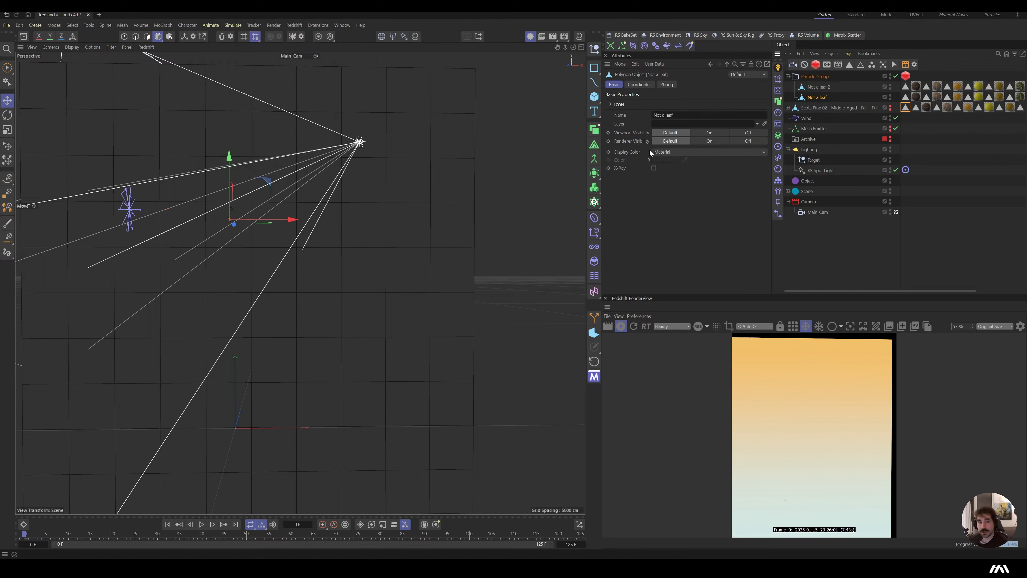
pyautogui.keyDown('ctrl'); pyautogui.click(818, 87); pyautogui.keyUp('ctrl')
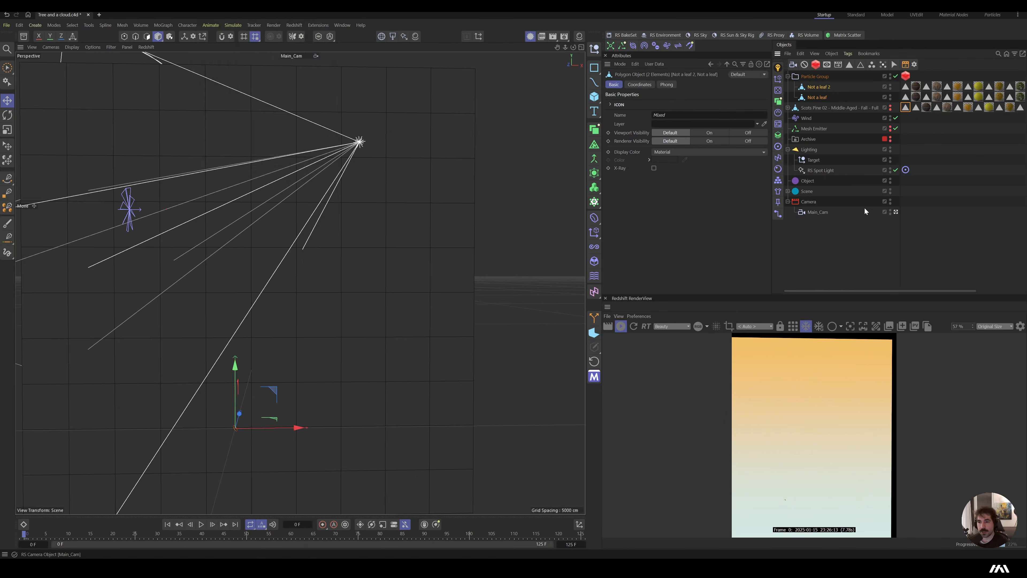
pyautogui.click(816, 213)
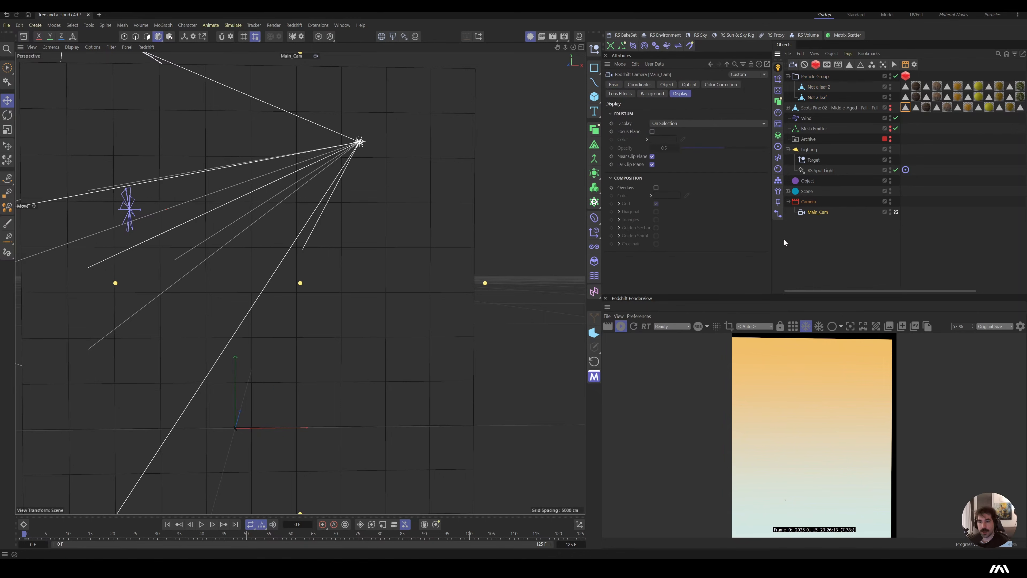
pyautogui.click(595, 362)
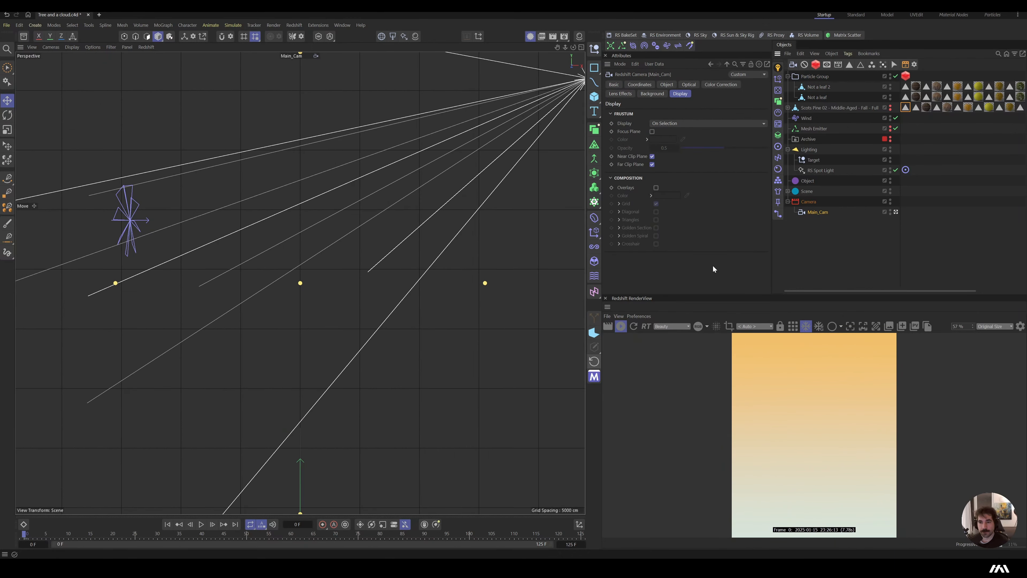
pyautogui.click(890, 107)
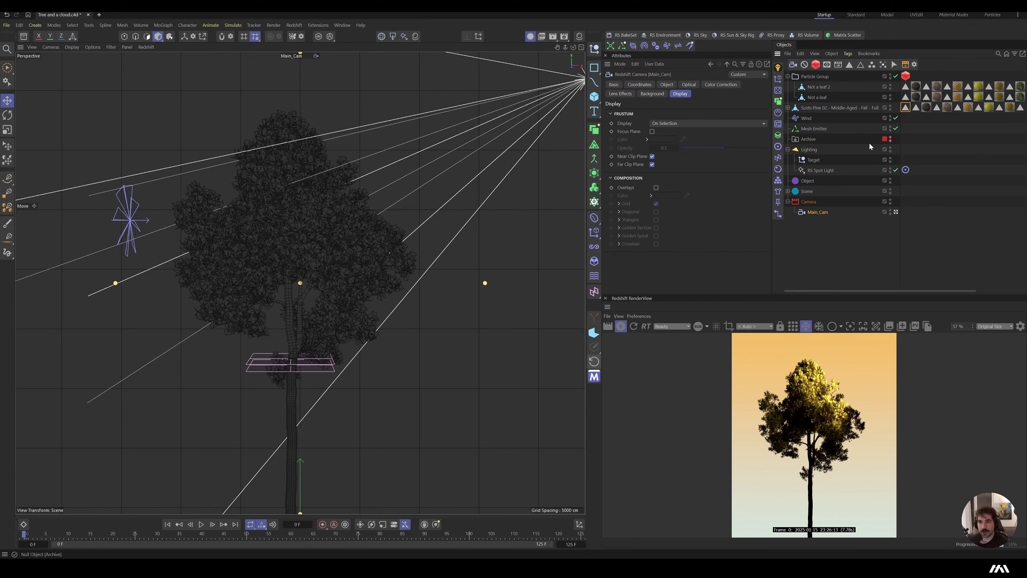
# Step: Raise the Wind's Turbulence Scale to about 395% during playback, and check frame 56 in the live render
pyautogui.press('F8')
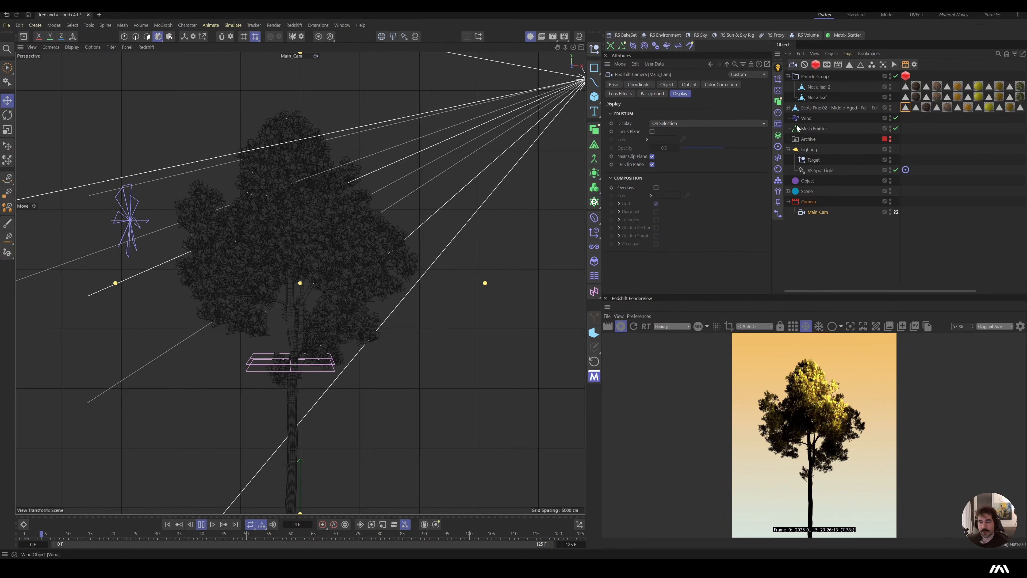
pyautogui.click(805, 119)
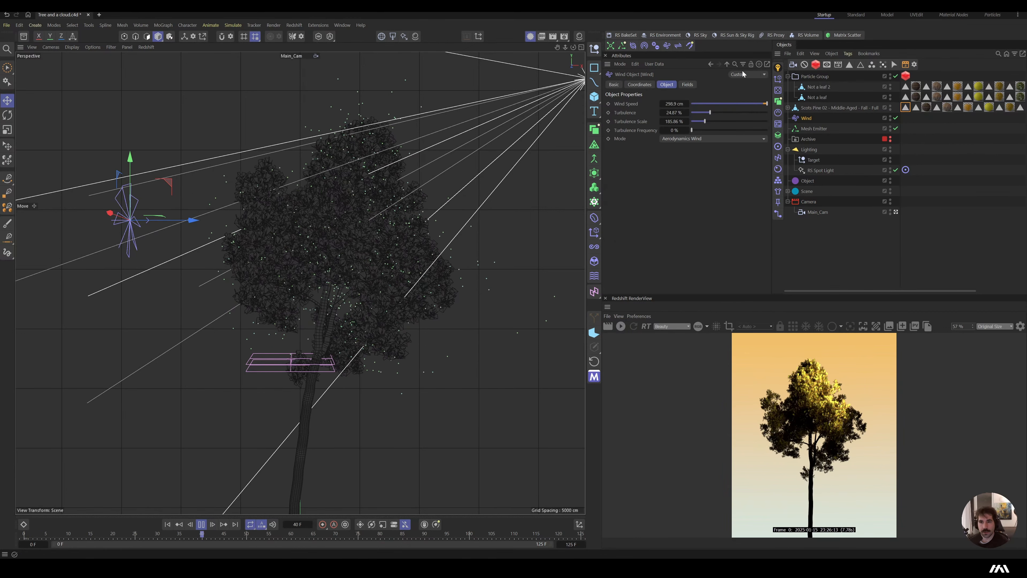
pyautogui.moveTo(720, 120); pyautogui.dragTo(722, 122)
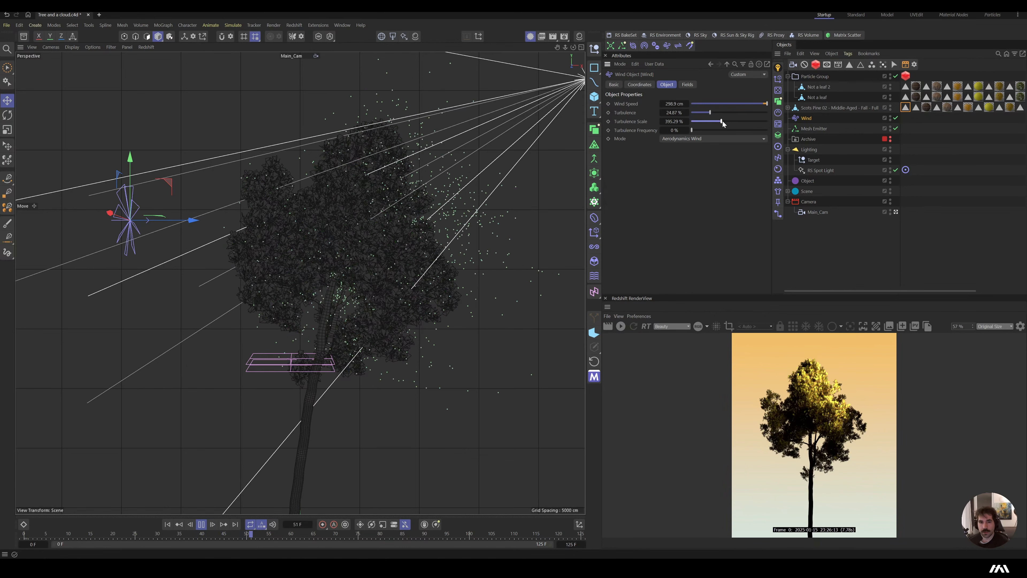
pyautogui.click(202, 524)
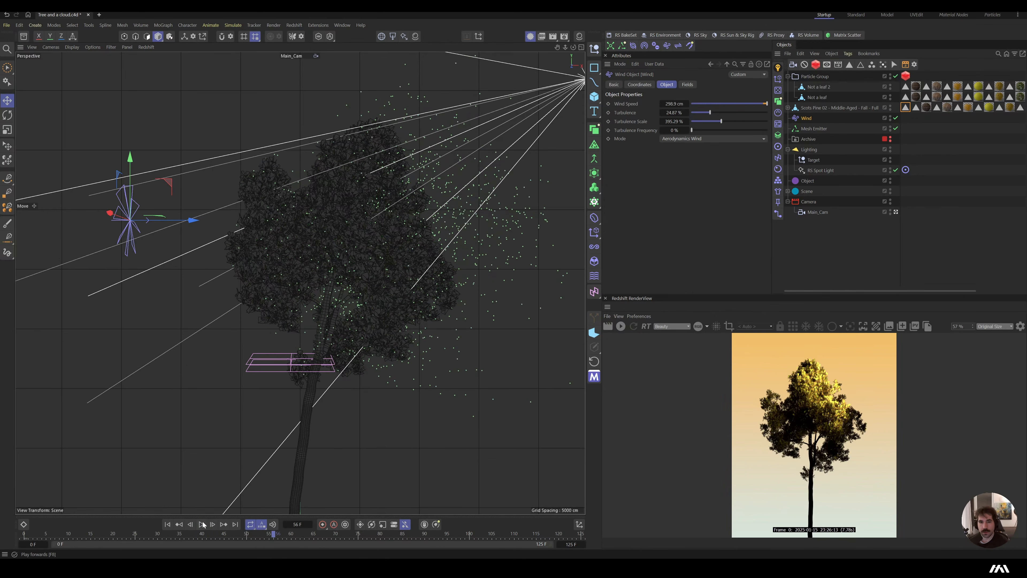
pyautogui.click(621, 326)
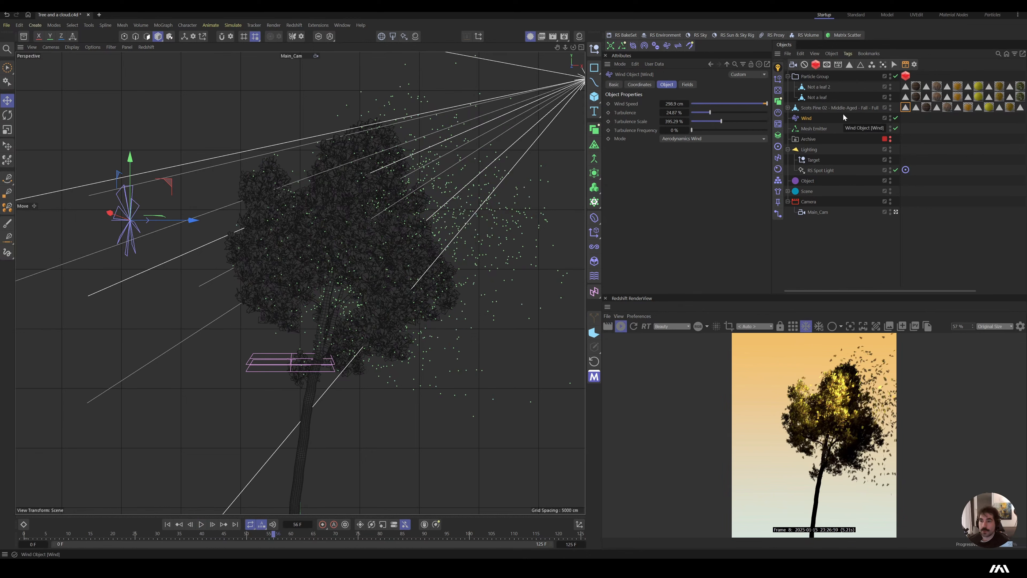
# Step: Search the commands for "cache" and activate the Cache Tool
pyautogui.click(821, 239)
pyautogui.write('cache pa')
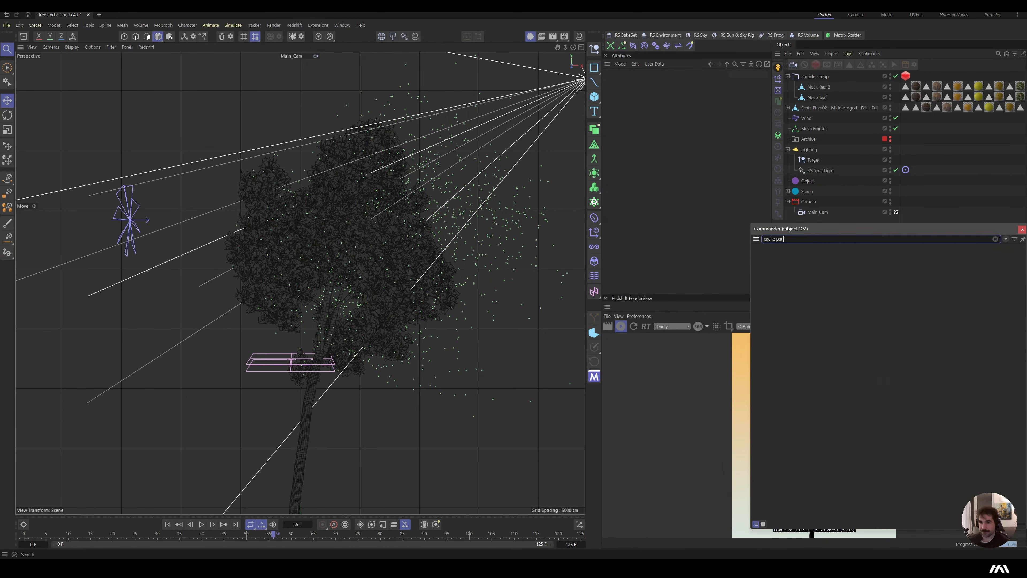
pyautogui.write('r')
pyautogui.press('BackSpace')
pyautogui.press('BackSpace')
pyautogui.press('BackSpace')
pyautogui.press('BackSpace')
pyautogui.press('BackSpace')
pyautogui.press('BackSpace')
pyautogui.write('he')
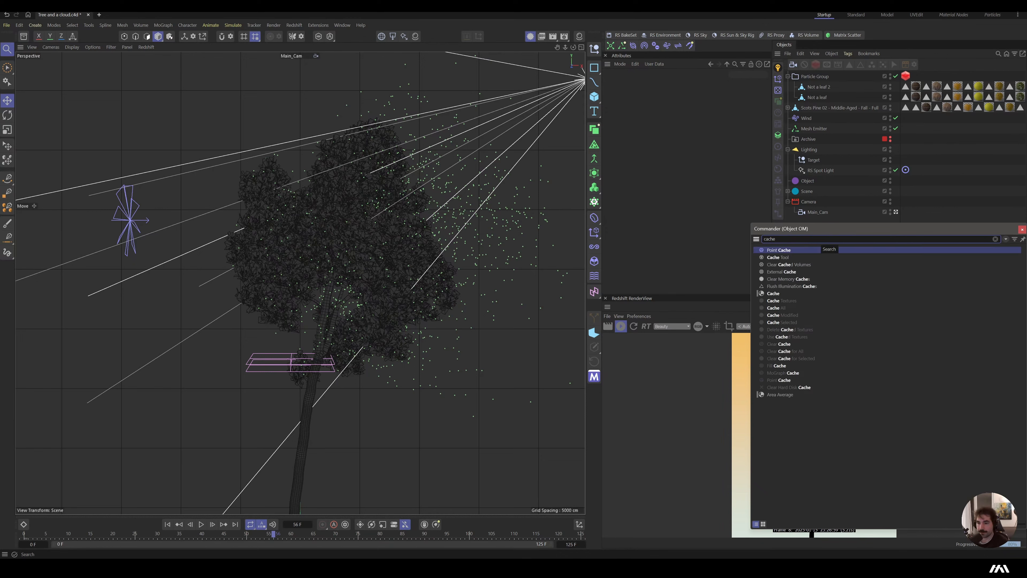
pyautogui.hotkey('ctrl', 'a')
pyautogui.press('BackSpace')
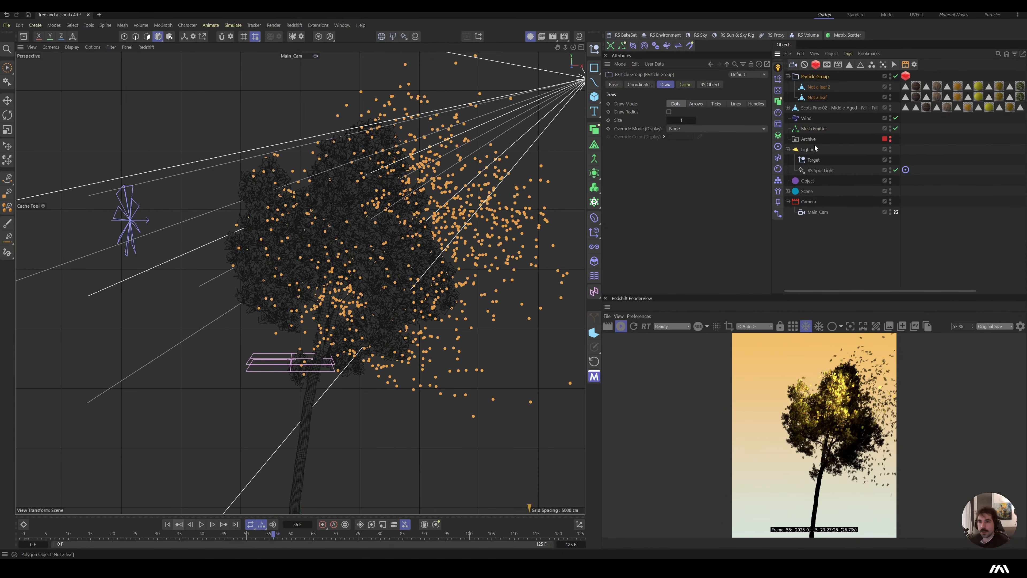
# Step: Cache the Particle Group from frame 0 as the Alembic "Tree not a lea" in the Cache folder, and scrub the timeline to review it
pyautogui.click(688, 85)
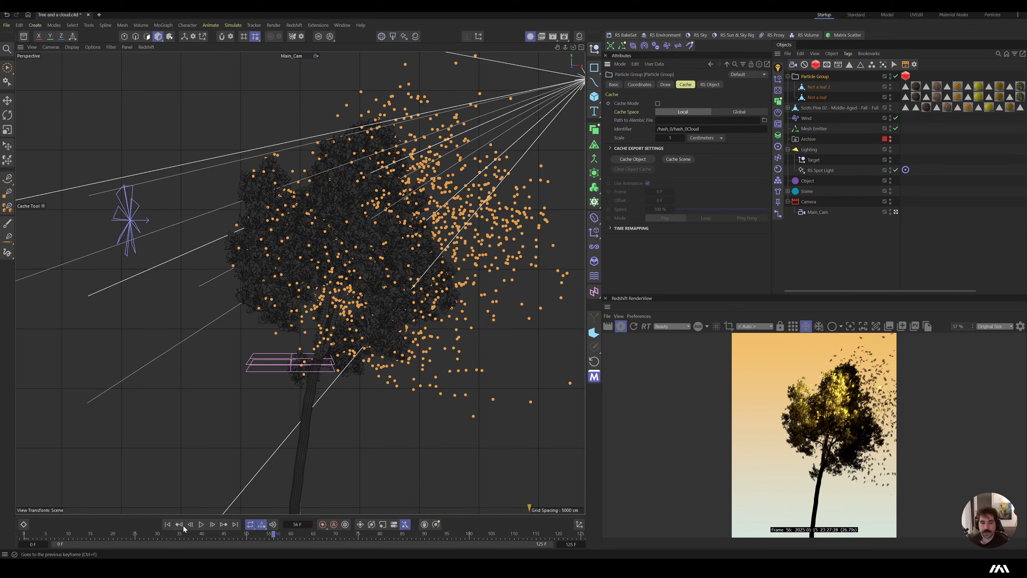
pyautogui.click(167, 524)
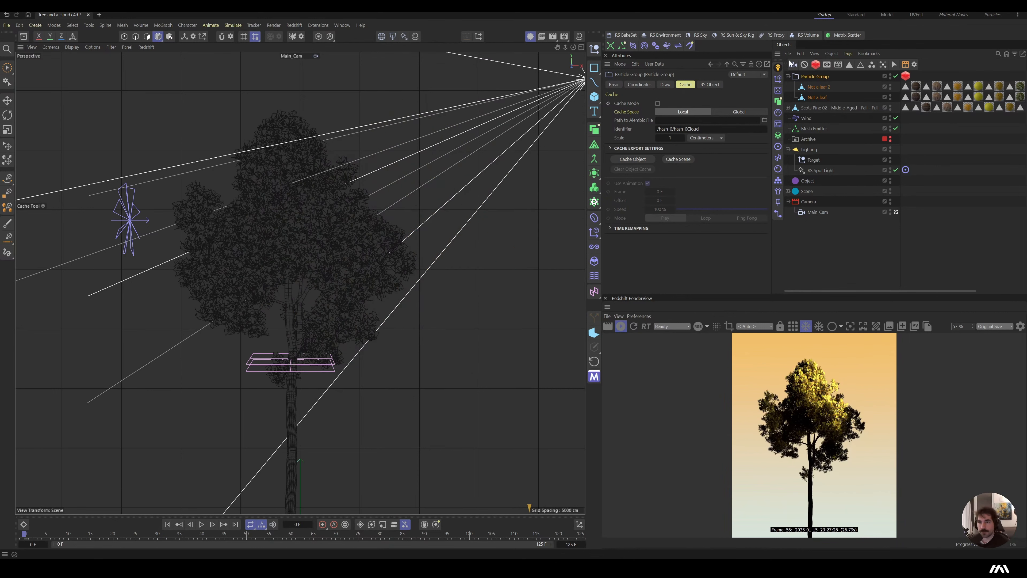
pyautogui.click(646, 159)
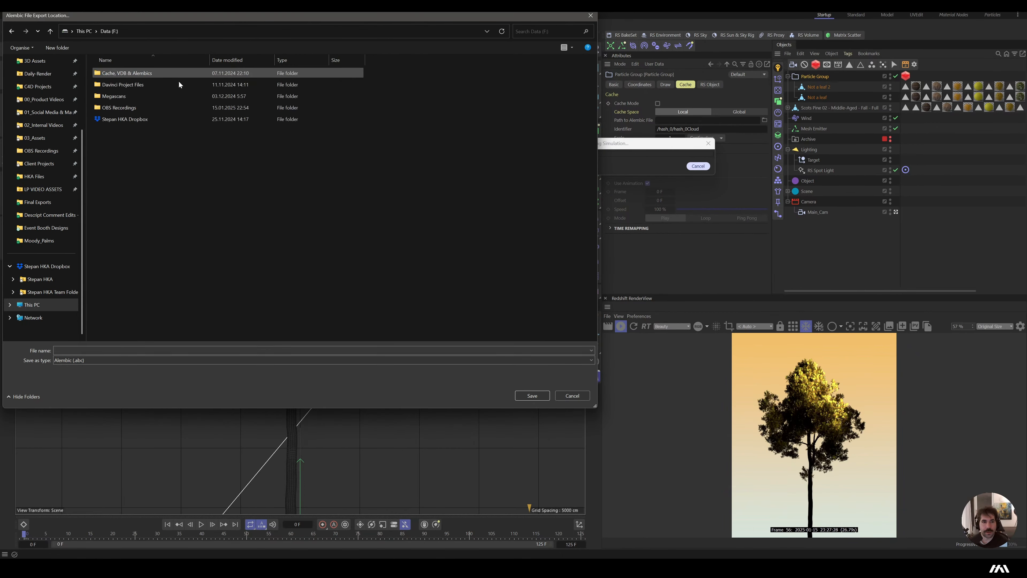
pyautogui.doubleClick(132, 75)
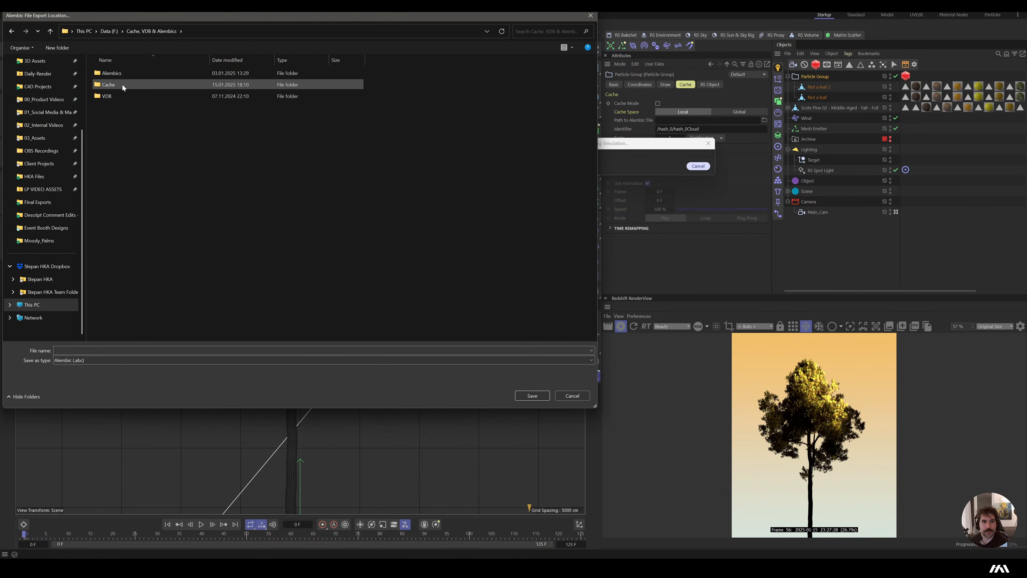
pyautogui.doubleClick(122, 84)
pyautogui.write('Tree not a lea')
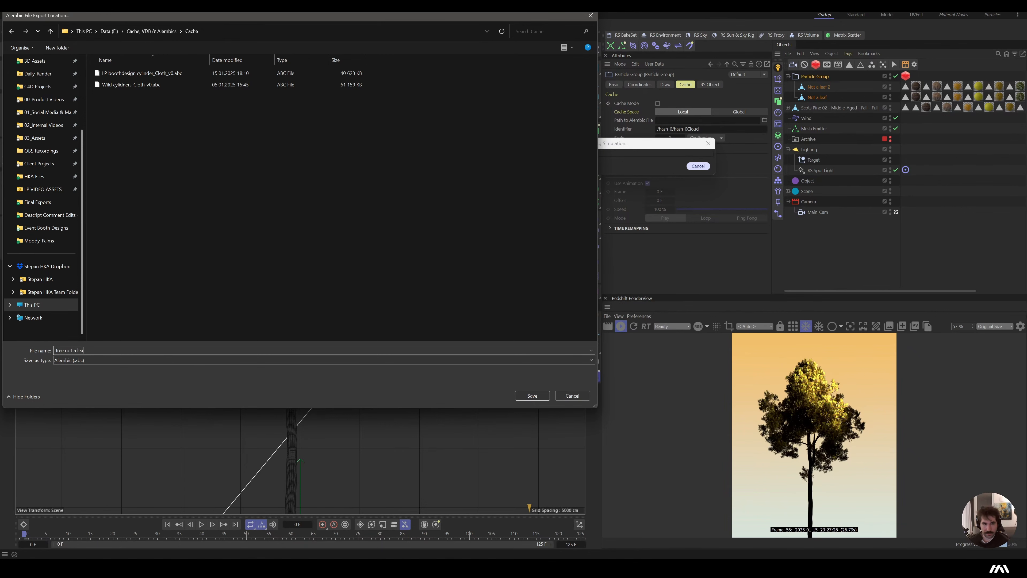
pyautogui.press('Return')
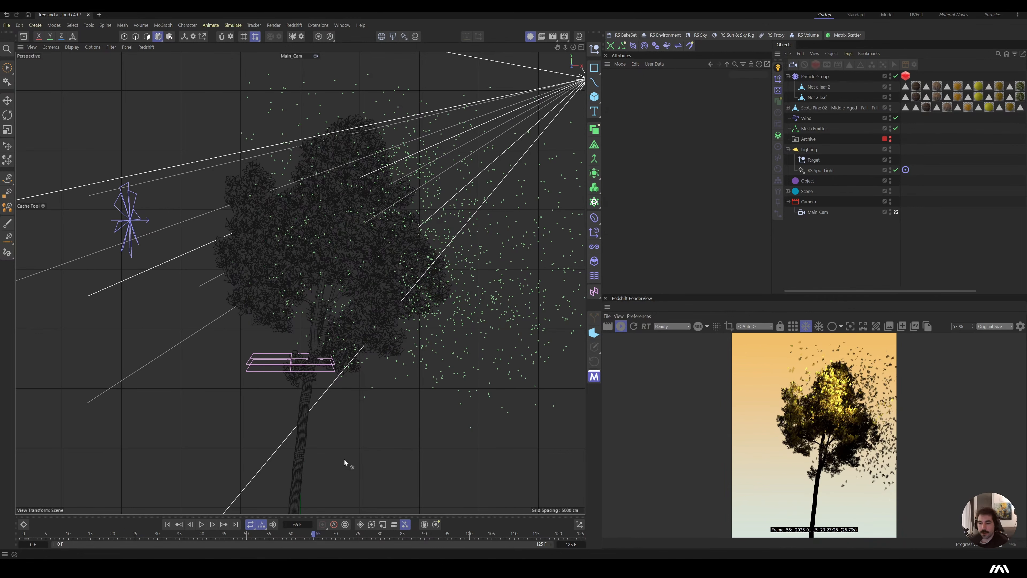
pyautogui.moveTo(403, 533); pyautogui.dragTo(517, 546)
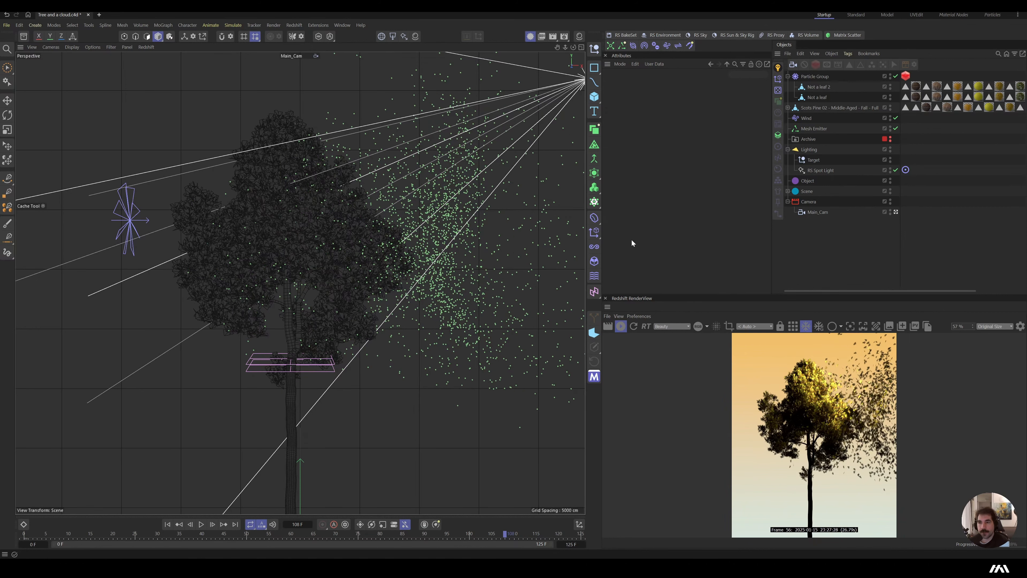
# Step: Collapse the Particle Group and place the Scots Pine inside the Object null
pyautogui.click(787, 76)
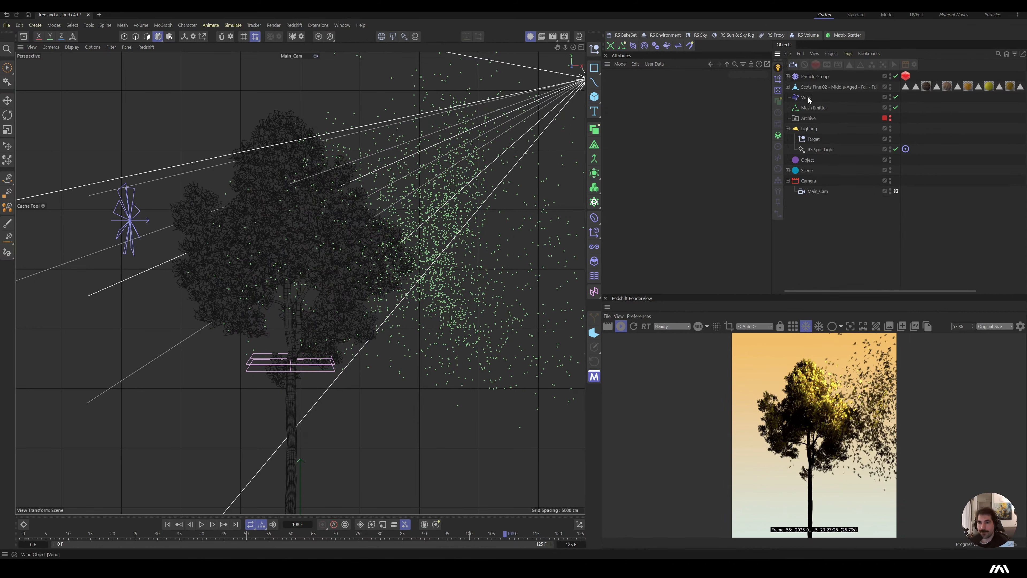
pyautogui.click(812, 108)
pyautogui.keyDown('ctrl'); pyautogui.click(806, 95); pyautogui.keyUp('ctrl')
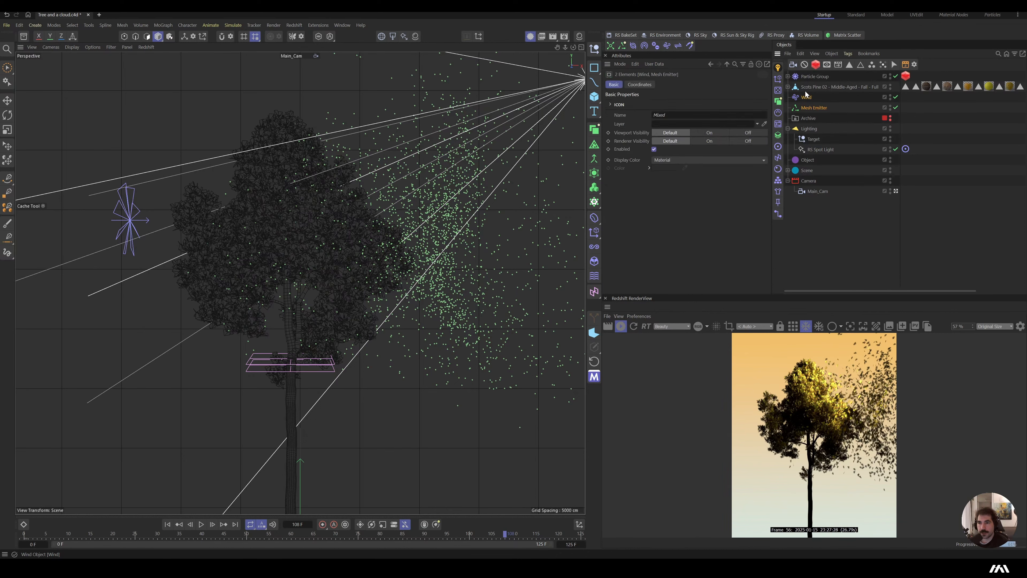
pyautogui.keyDown('ctrl'); pyautogui.click(810, 87); pyautogui.keyUp('ctrl')
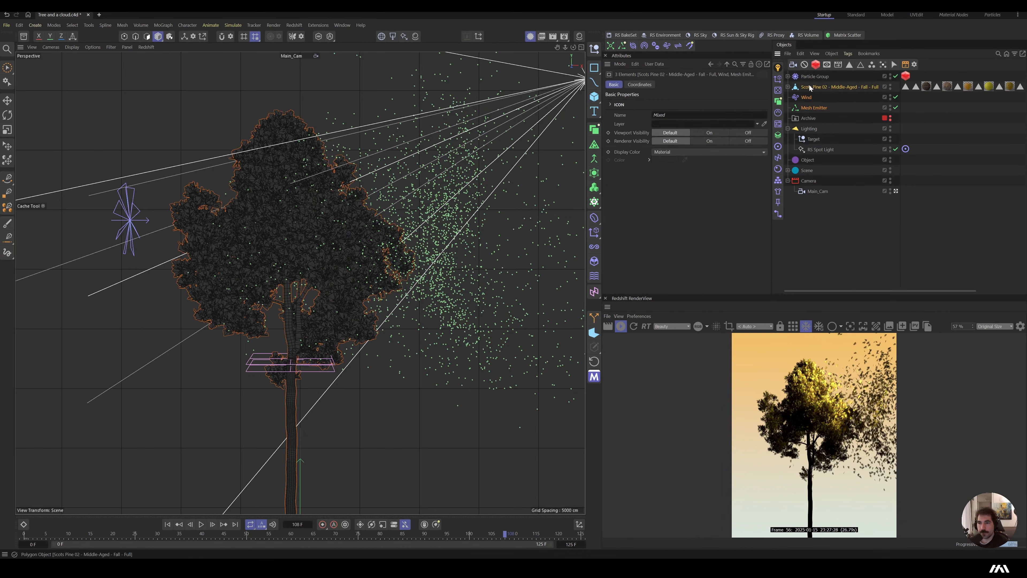
pyautogui.click(871, 222)
pyautogui.moveTo(817, 89); pyautogui.dragTo(814, 159)
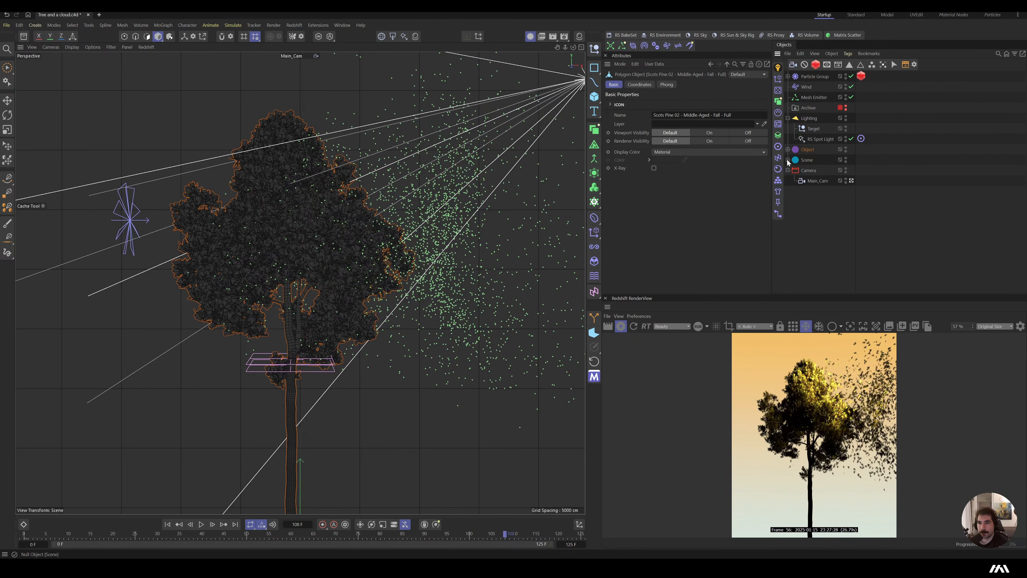
# Step: Group the Particle Group, Wind and Mesh Emitter in a null named Particle System, and preview frame 68 in the live render
pyautogui.click(788, 119)
pyautogui.click(810, 98)
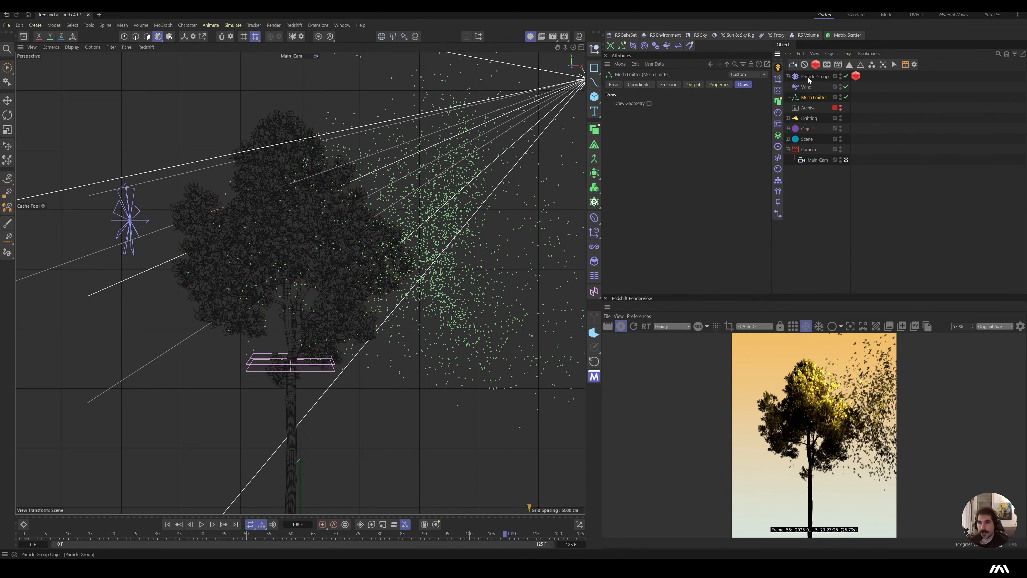
pyautogui.keyDown('shift'); pyautogui.click(810, 77); pyautogui.keyUp('shift')
pyautogui.hotkey('alt', 'g')
pyautogui.doubleClick(807, 76)
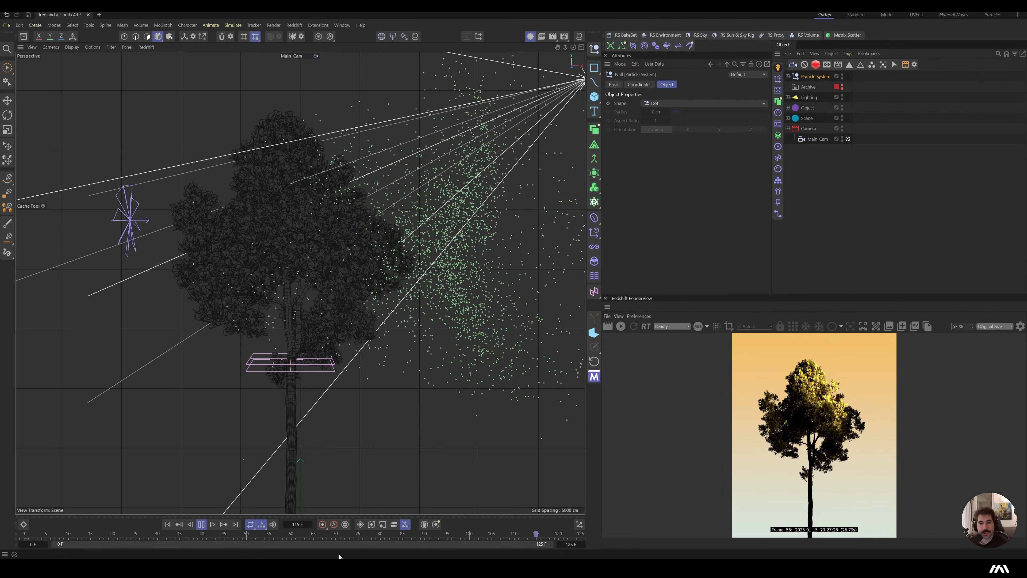
pyautogui.press('space')
pyautogui.click(621, 326)
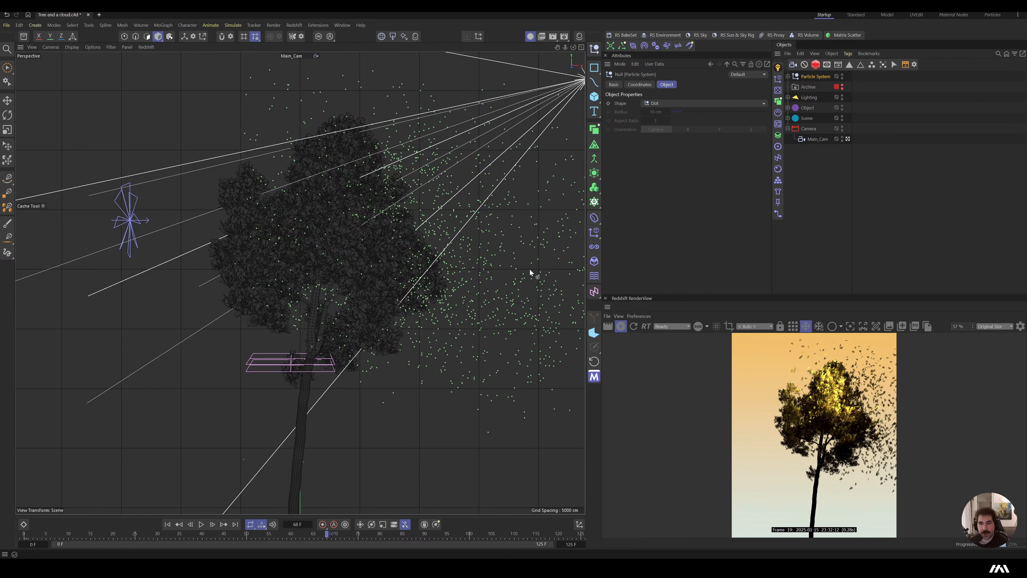
# Step: Add a Landscape object, raise it to 578 cm in Y, and make it Spherical
pyautogui.click(591, 98)
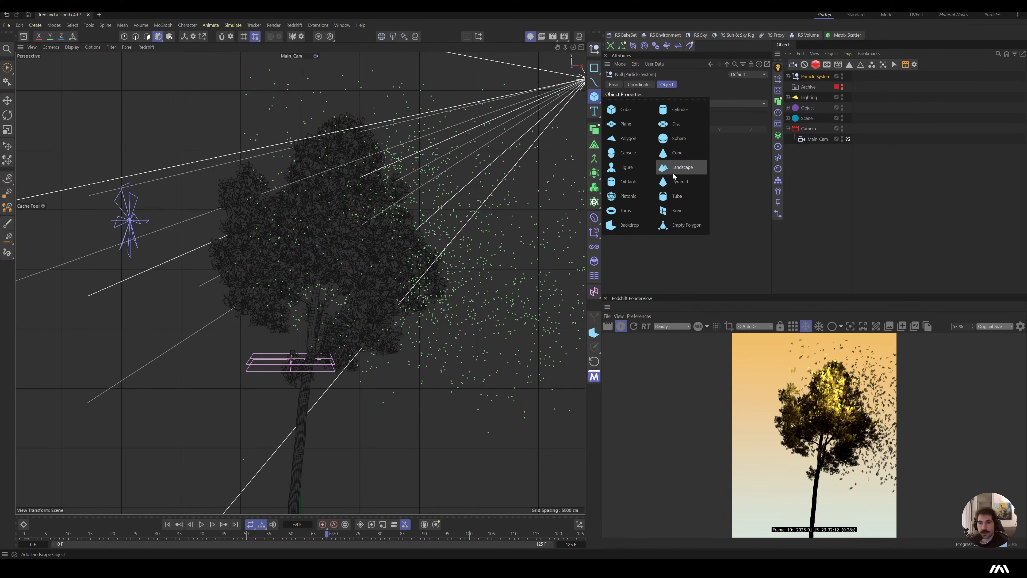
pyautogui.click(679, 167)
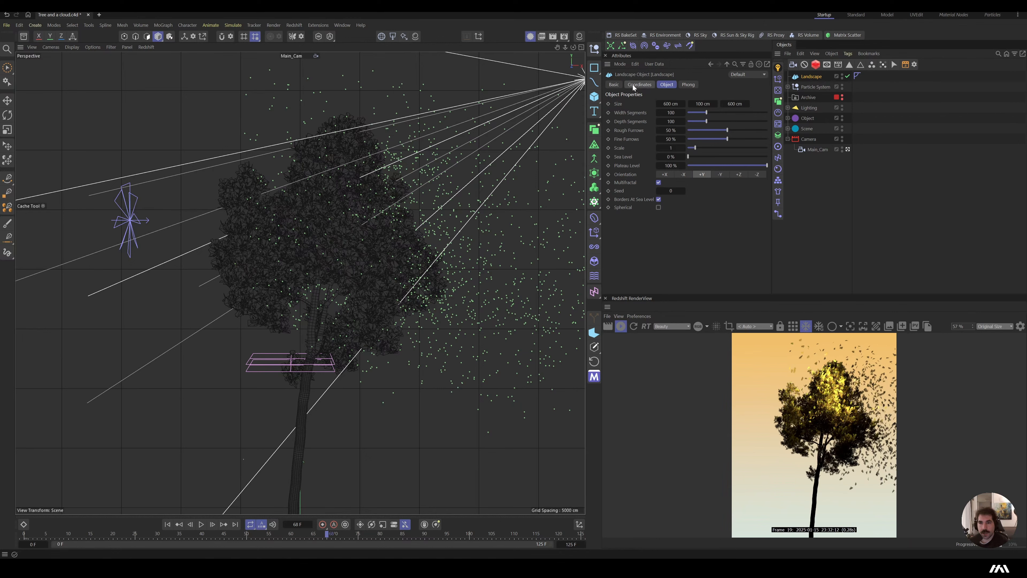
pyautogui.click(639, 85)
pyautogui.moveTo(656, 124)
pyautogui.mouseDown()
pyautogui.moveTo(680, 120)
pyautogui.moveTo(663, 122)
pyautogui.mouseUp()
pyautogui.click(667, 85)
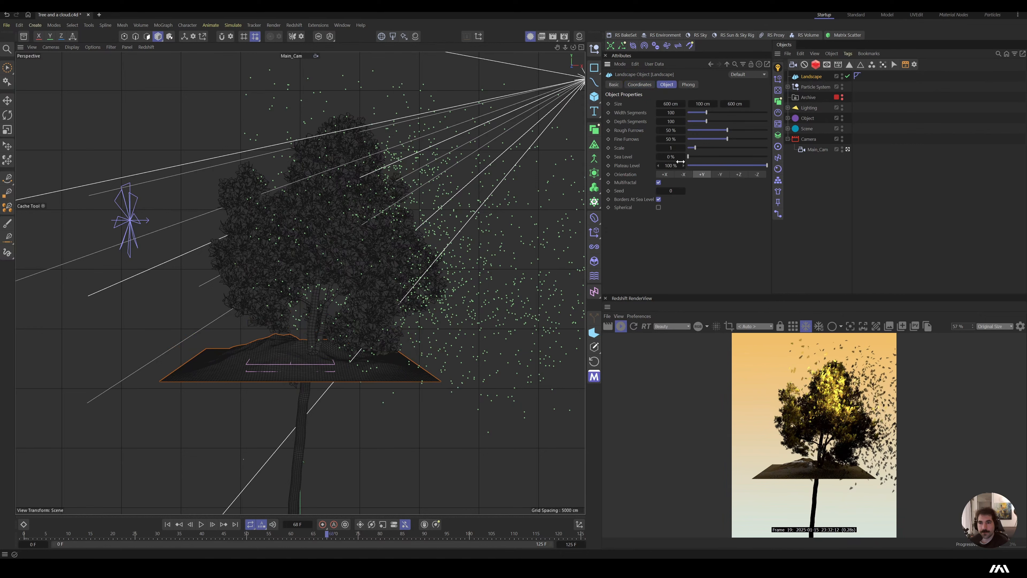
pyautogui.click(658, 207)
# Step: Flatten the Landscape with a Y scale of -0.2 and a Z scale of 0.27, and adjust its X size
pyautogui.click(639, 84)
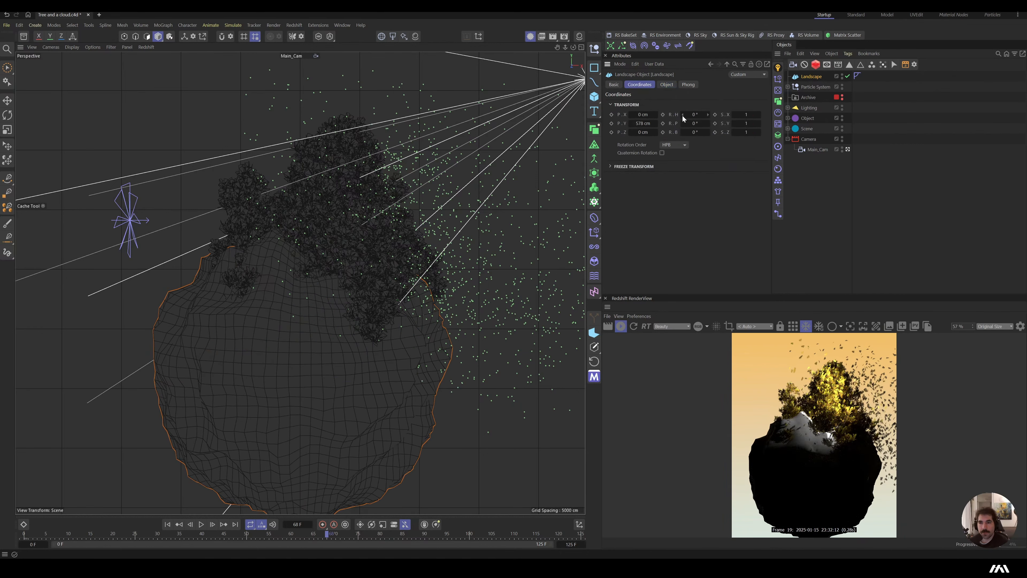
pyautogui.moveTo(734, 123)
pyautogui.mouseDown()
pyautogui.moveTo(720, 123)
pyautogui.moveTo(736, 132)
pyautogui.mouseUp()
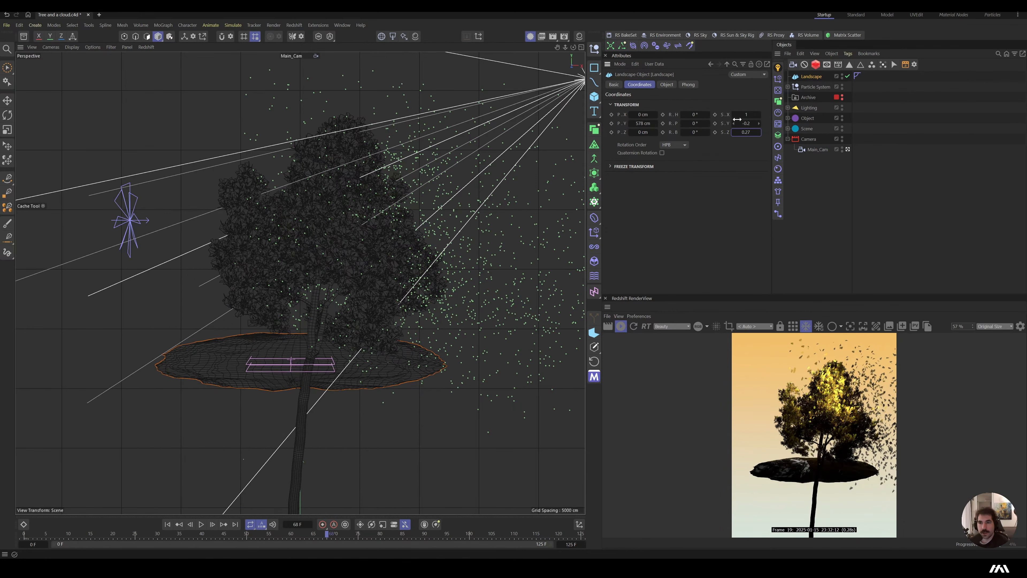
pyautogui.click(667, 84)
pyautogui.moveTo(669, 104); pyautogui.dragTo(699, 105)
# Step: Move the Landscape to the crown's left side at mid-height, and place a duplicate lower on the crown's right side
pyautogui.press('e')
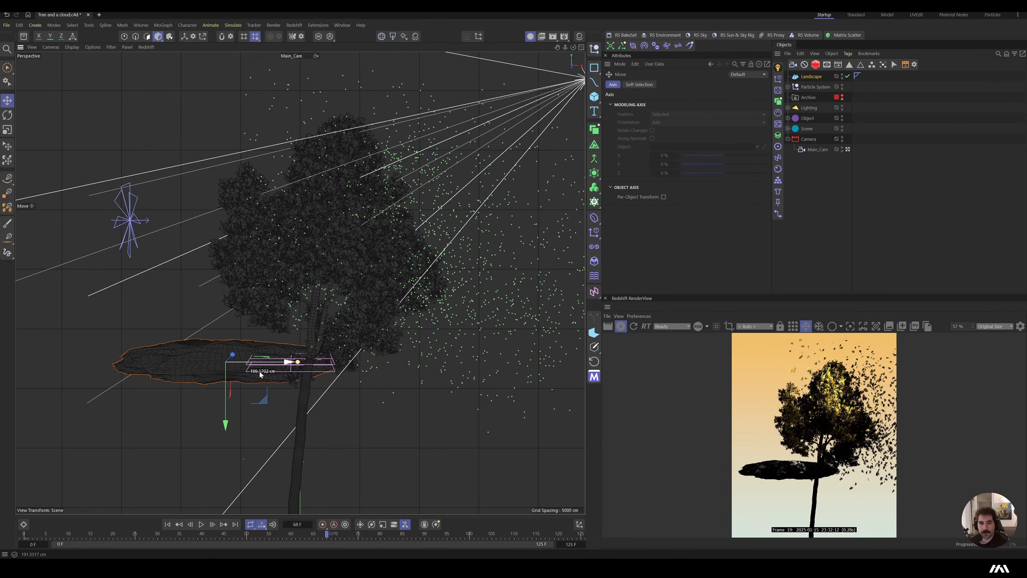
pyautogui.moveTo(208, 423); pyautogui.dragTo(223, 263)
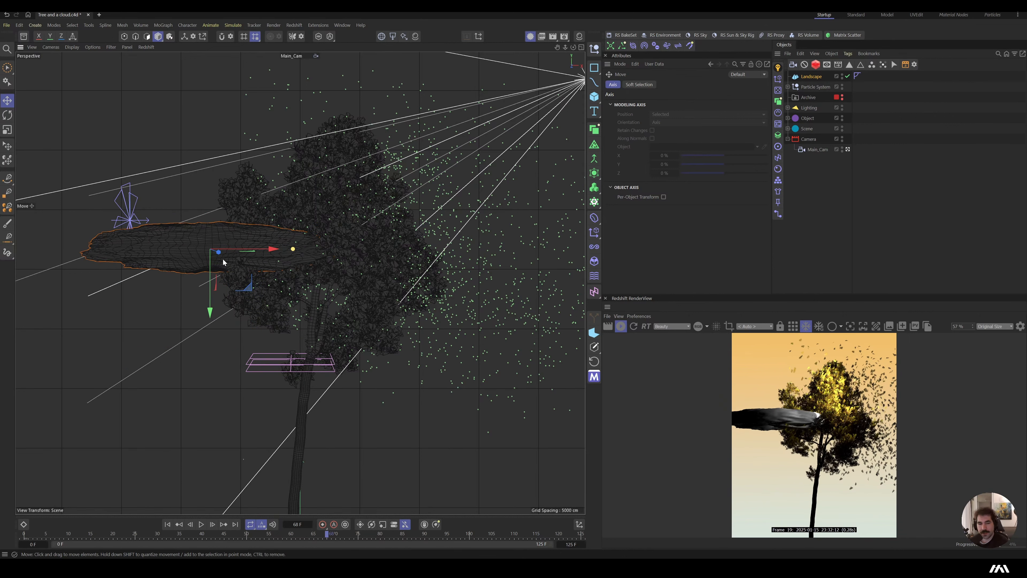
pyautogui.moveTo(277, 252); pyautogui.dragTo(480, 349)
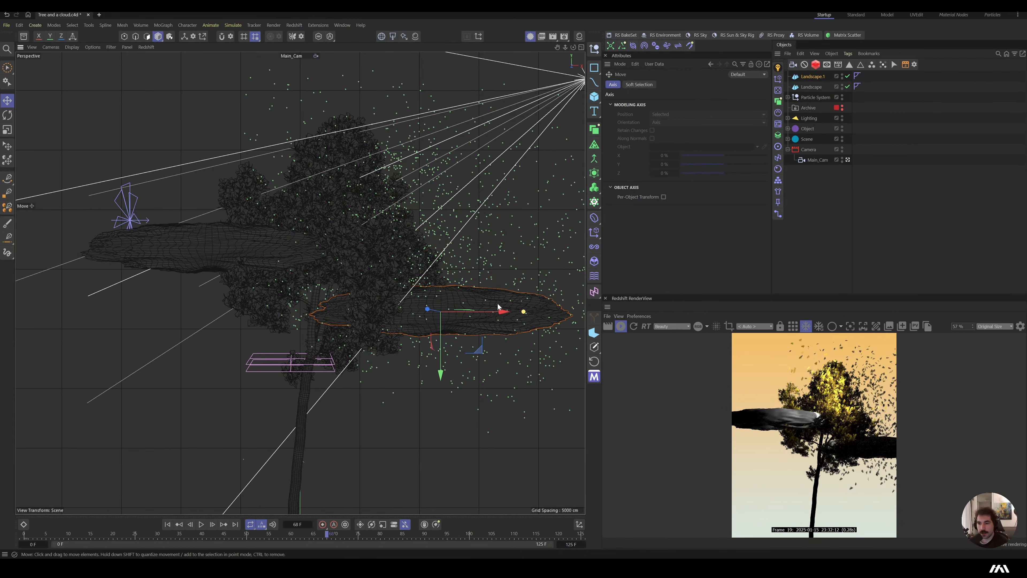
# Step: Delete the duplicate Landscape and smooth the remaining one with Rough Furrows 14%, Fine Furrows 0% and Sea Level 1%
pyautogui.press('Delete')
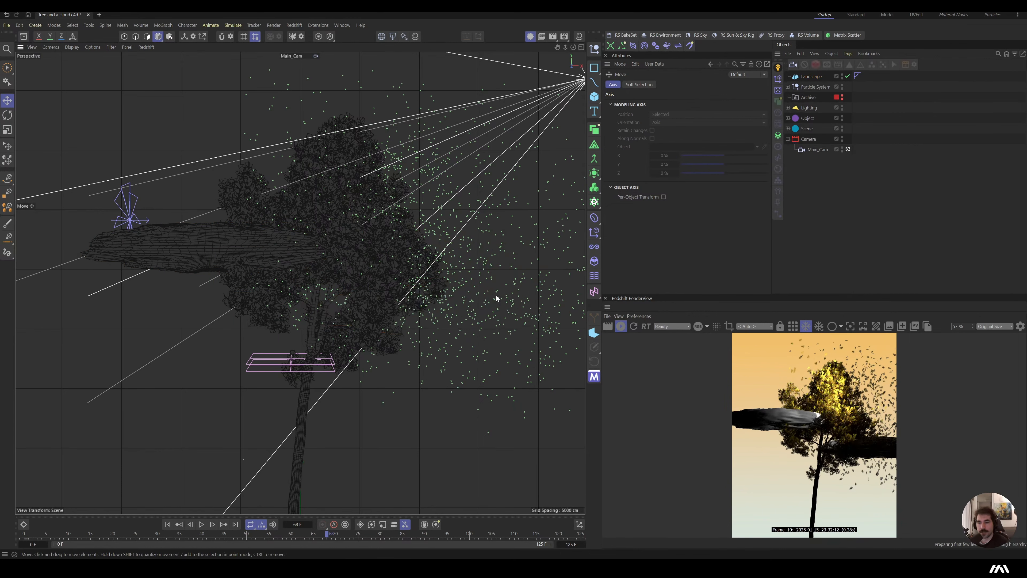
pyautogui.click(203, 246)
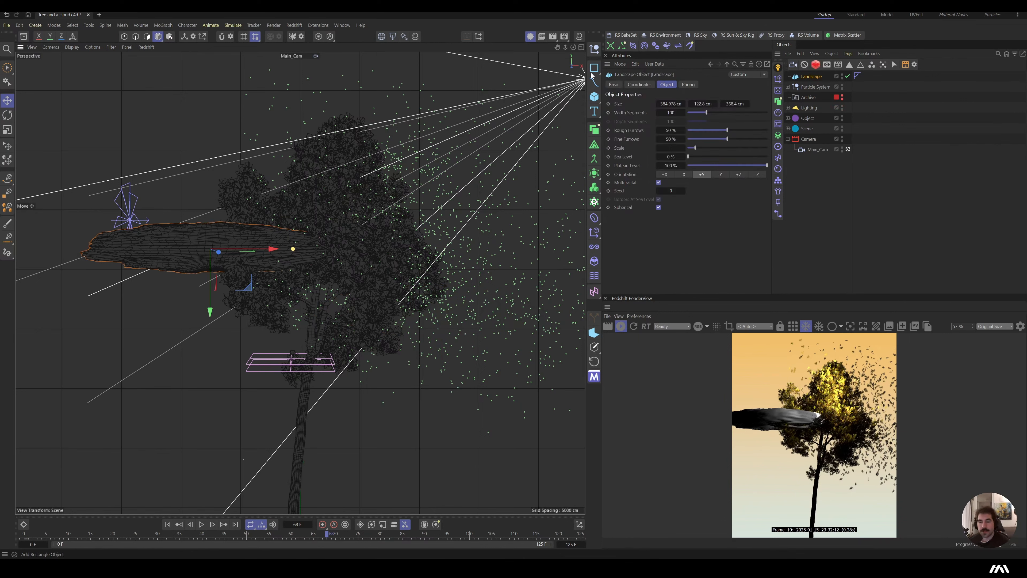
pyautogui.moveTo(671, 157); pyautogui.dragTo(724, 165)
pyautogui.moveTo(667, 139)
pyautogui.mouseDown()
pyautogui.moveTo(647, 139)
pyautogui.moveTo(667, 130)
pyautogui.mouseUp()
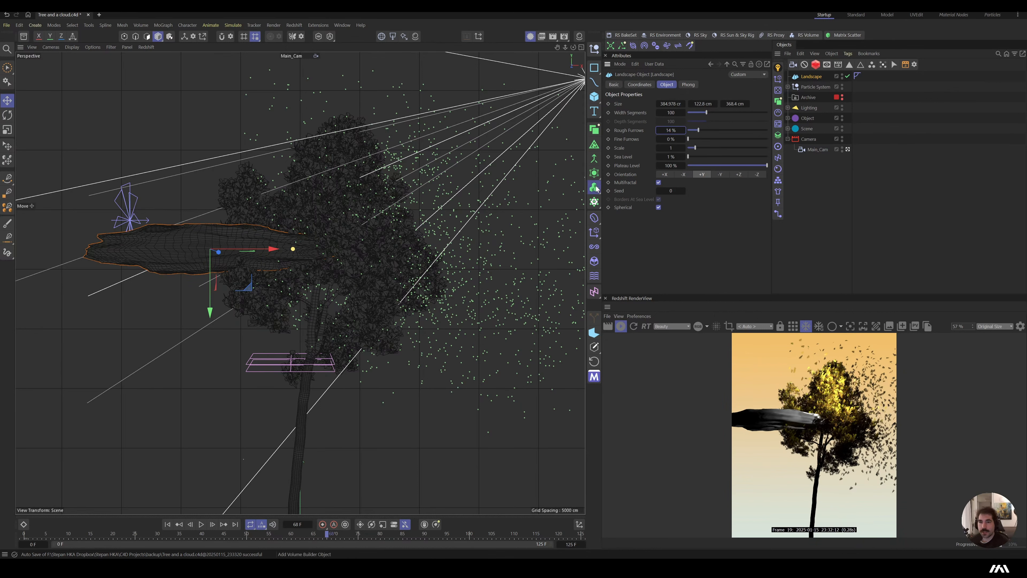
# Step: Place the Landscape inside a new Volume Builder using the Fog volume type and a 2 cm voxel size
pyautogui.moveTo(597, 188); pyautogui.dragTo(610, 199)
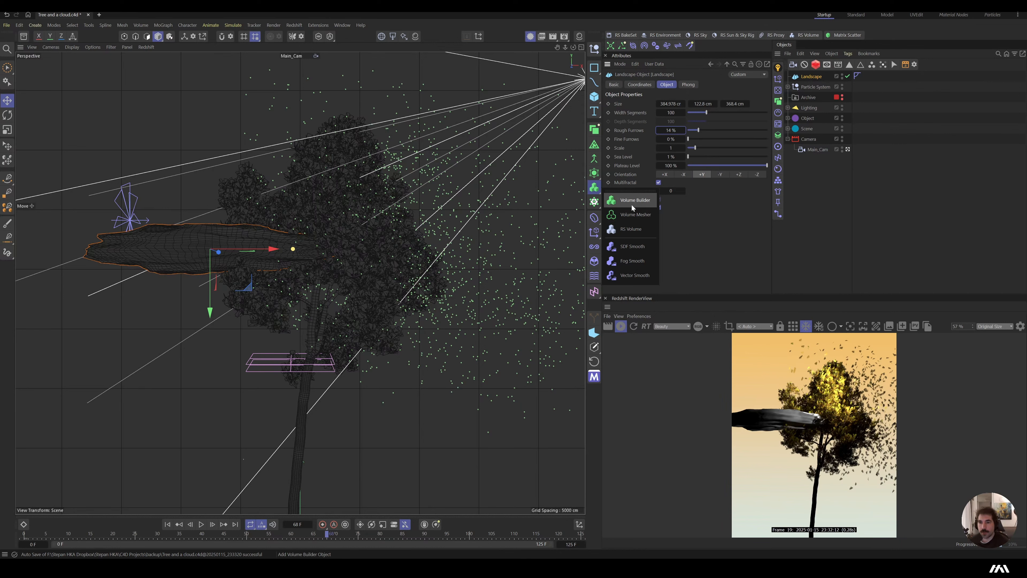
pyautogui.moveTo(632, 205); pyautogui.dragTo(631, 205)
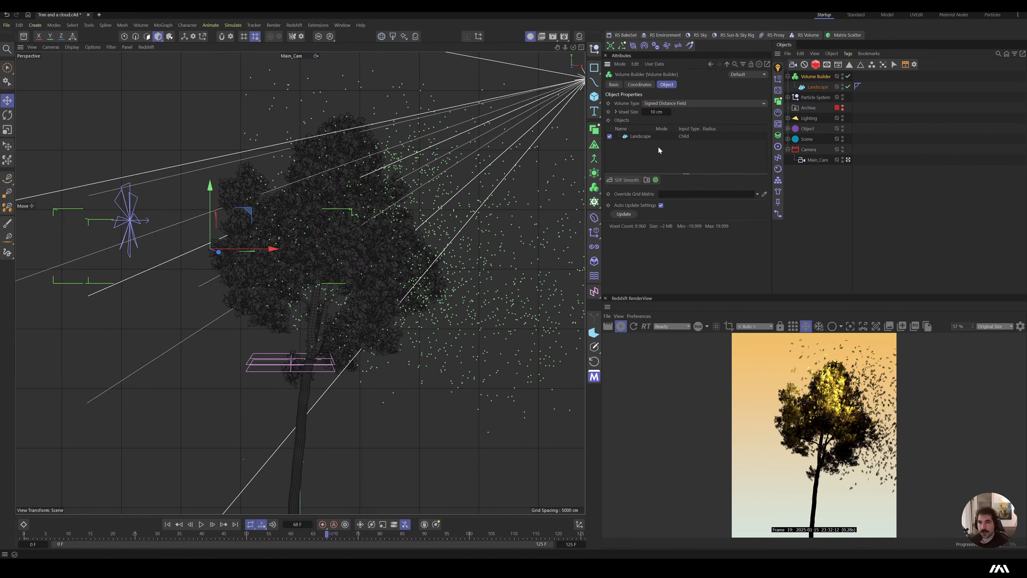
pyautogui.click(671, 102)
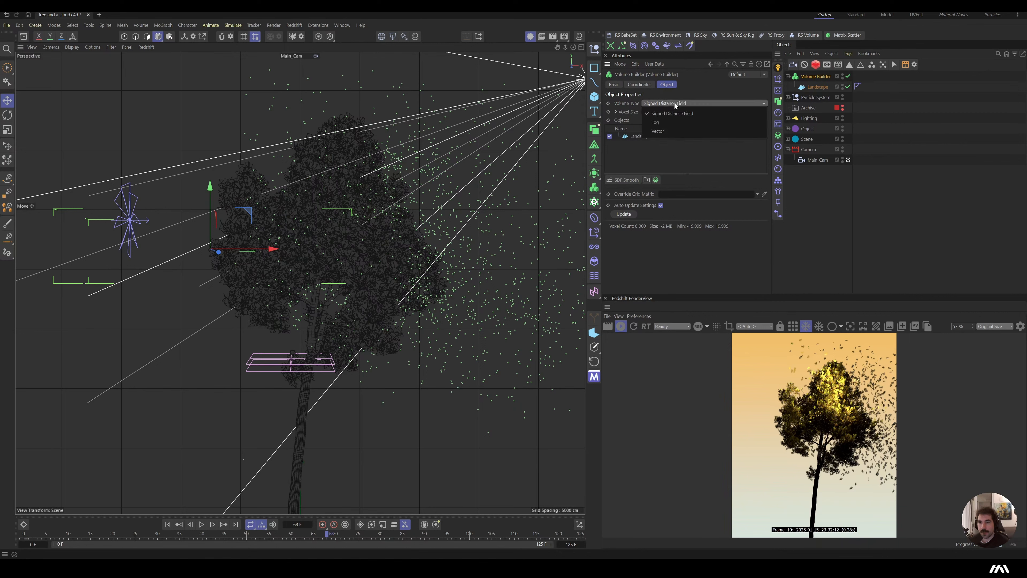
pyautogui.click(674, 122)
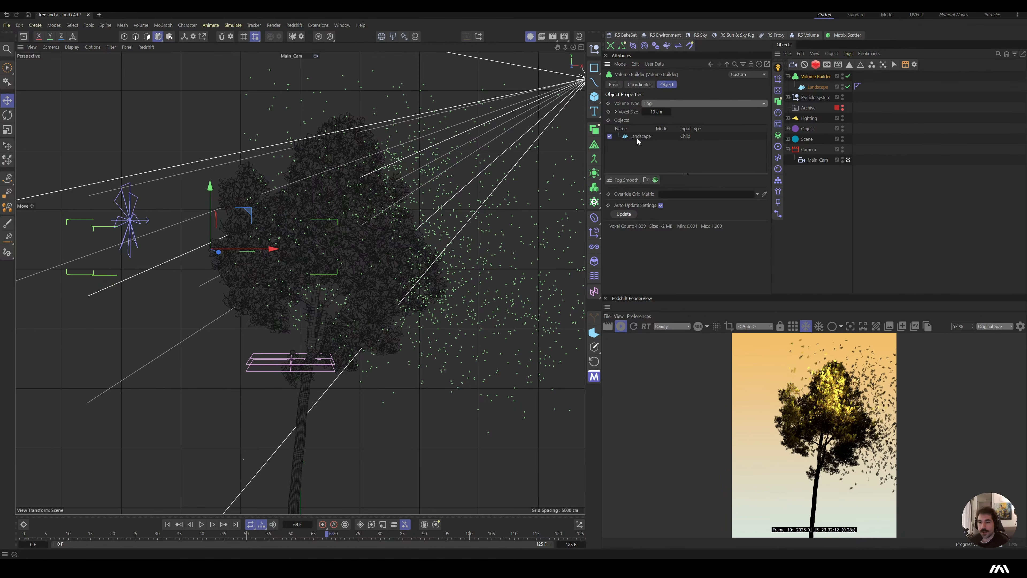
pyautogui.click(659, 112)
pyautogui.write('9.1')
pyautogui.press('Return')
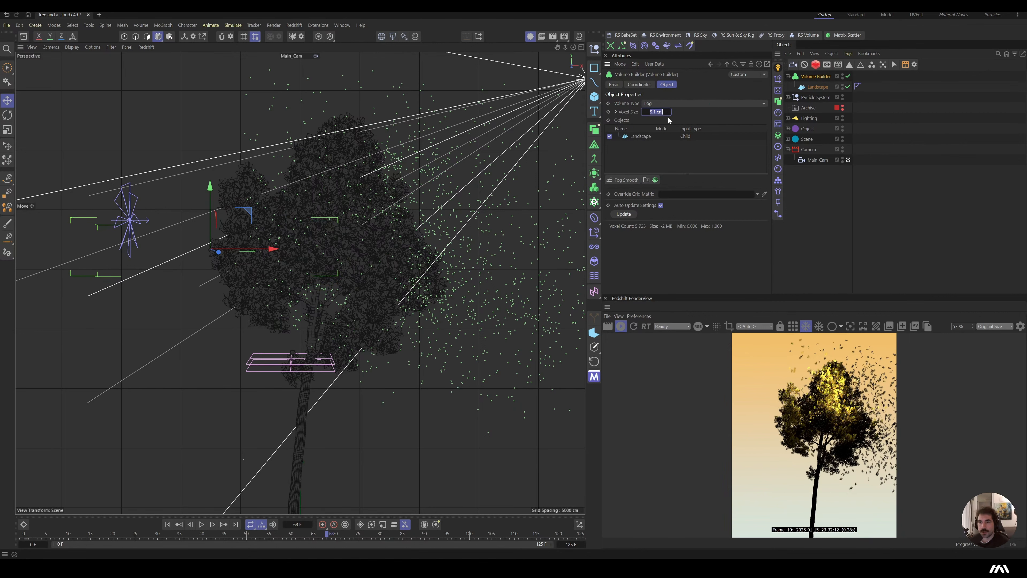
pyautogui.write('2')
pyautogui.press('Return')
# Step: Create a Redshift Standard material and replace its shader with a Standard Volume node feeding the output's Volume input
pyautogui.click(415, 37)
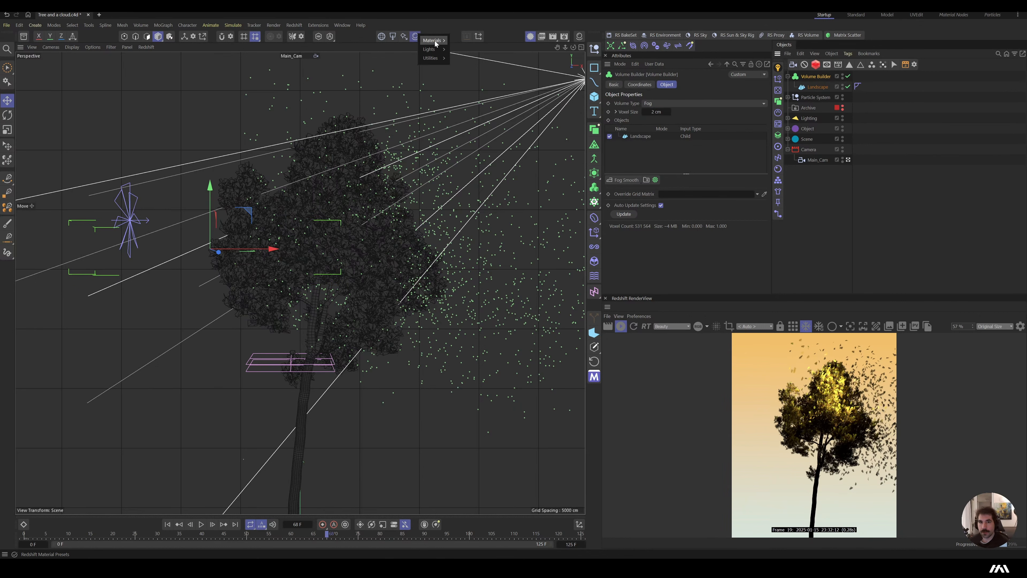
pyautogui.moveTo(434, 42)
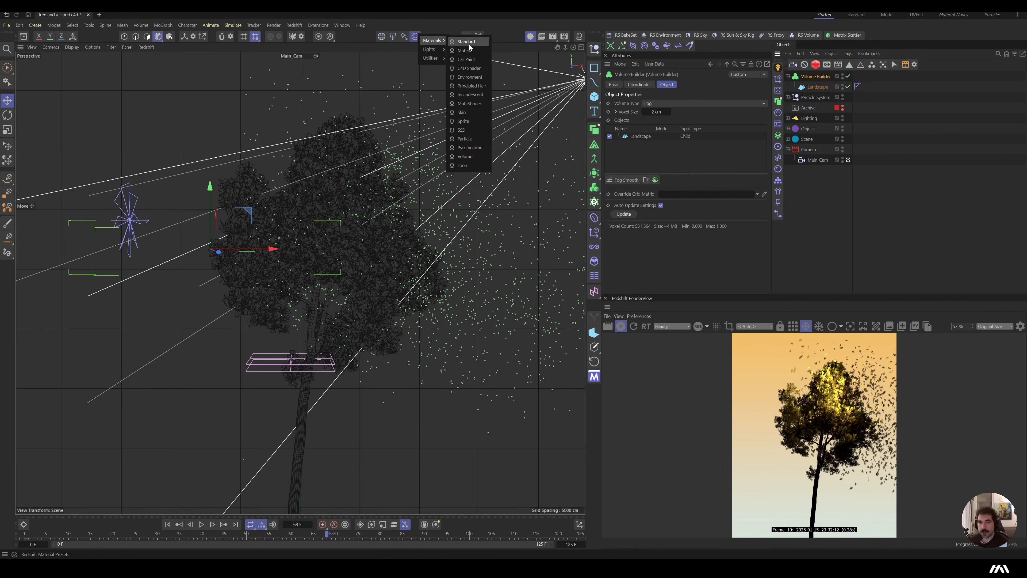
pyautogui.click(469, 42)
pyautogui.click(661, 174)
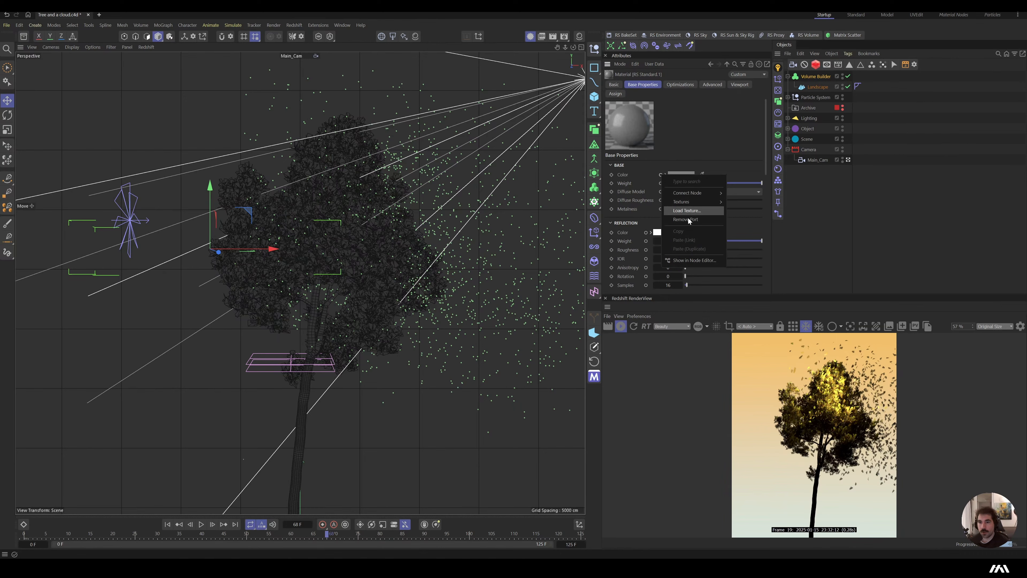
pyautogui.click(690, 260)
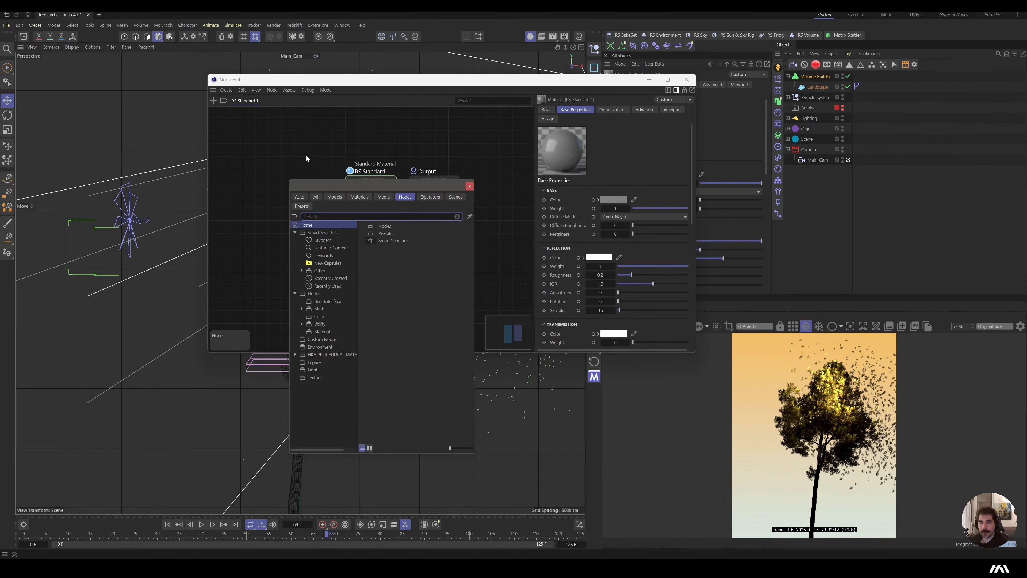
pyautogui.write('standar')
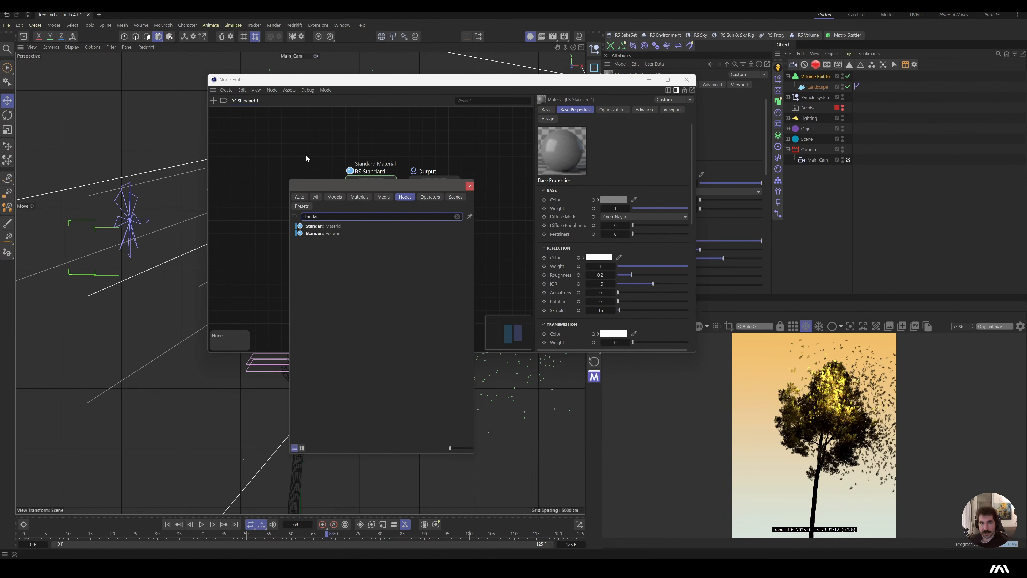
pyautogui.doubleClick(377, 234)
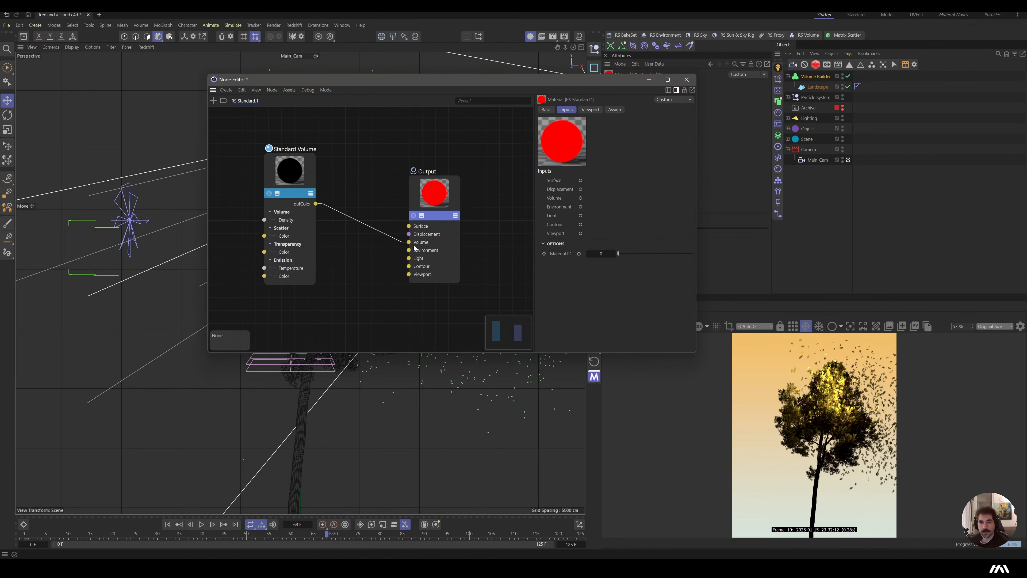
pyautogui.moveTo(415, 248); pyautogui.dragTo(412, 245)
pyautogui.moveTo(298, 191); pyautogui.dragTo(357, 215)
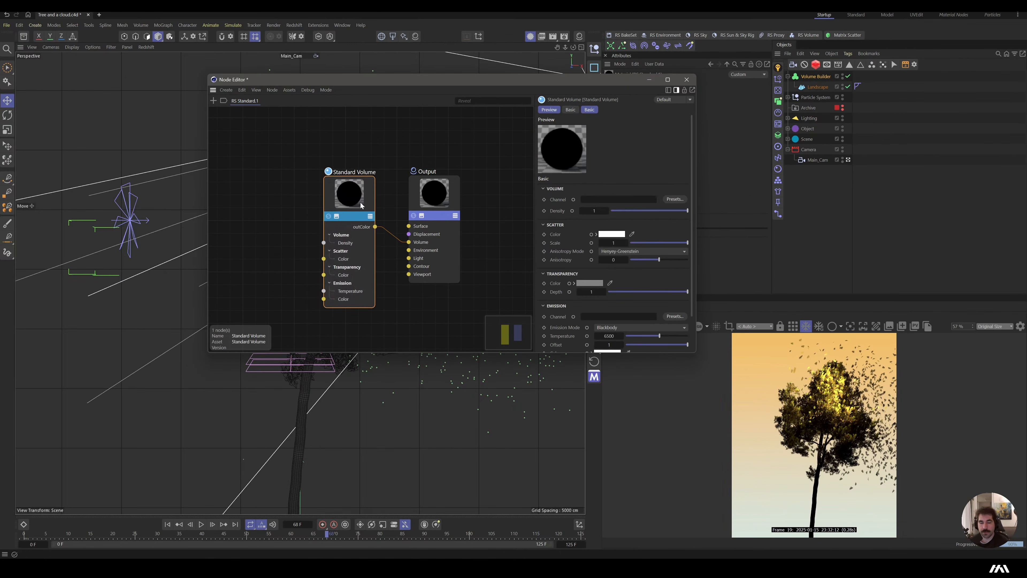
# Step: Set the Standard Volume's volume and emission channels to Volume Builder, and assign the material to the Volume Builder object
pyautogui.click(674, 200)
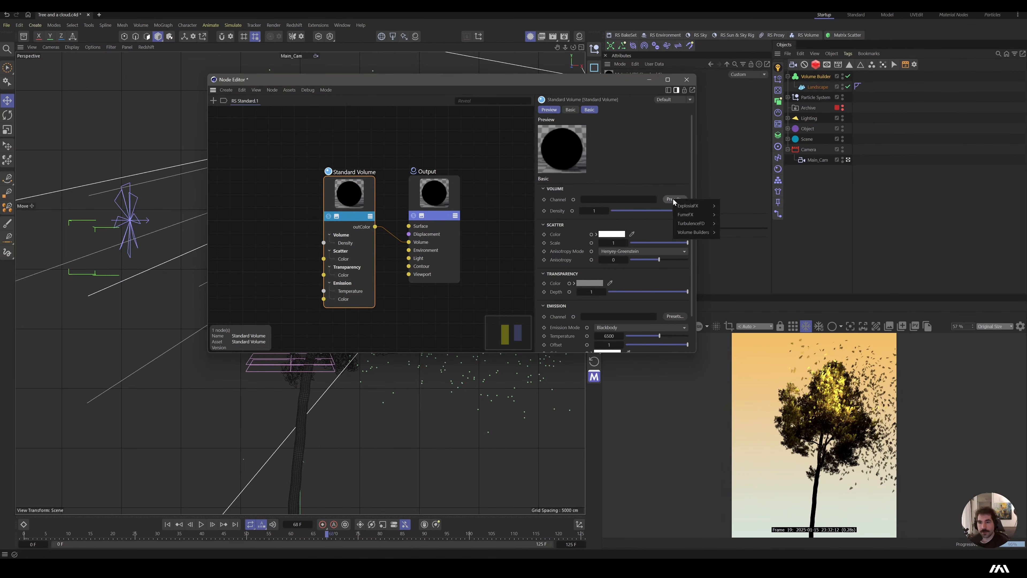
pyautogui.click(725, 232)
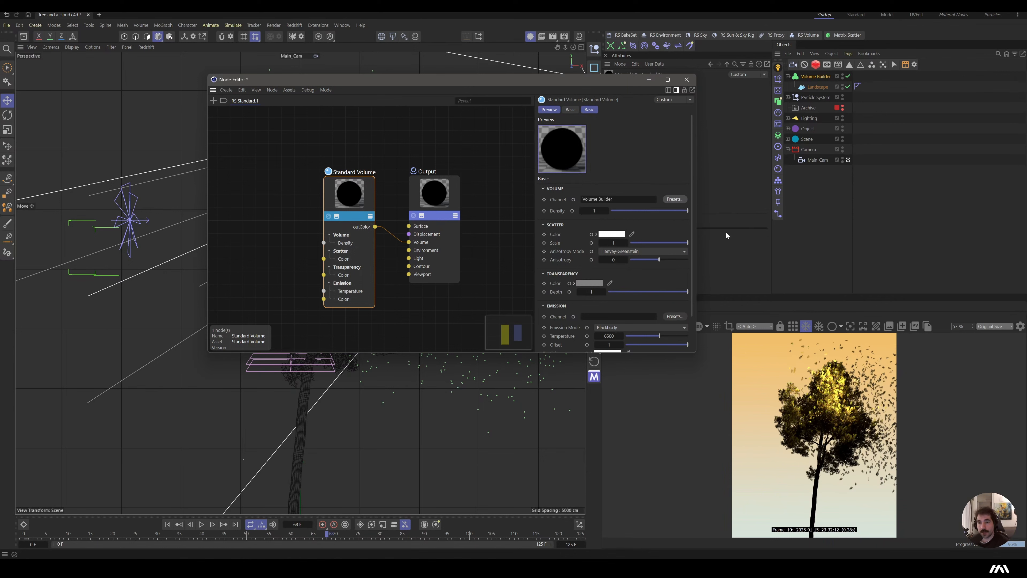
pyautogui.click(675, 316)
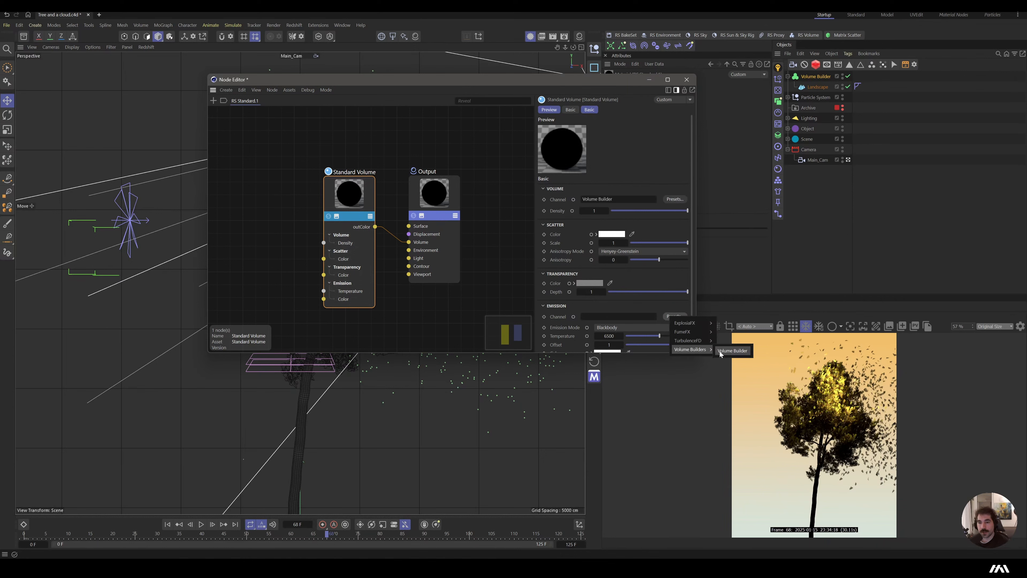
pyautogui.click(726, 349)
pyautogui.moveTo(353, 206); pyautogui.dragTo(356, 199)
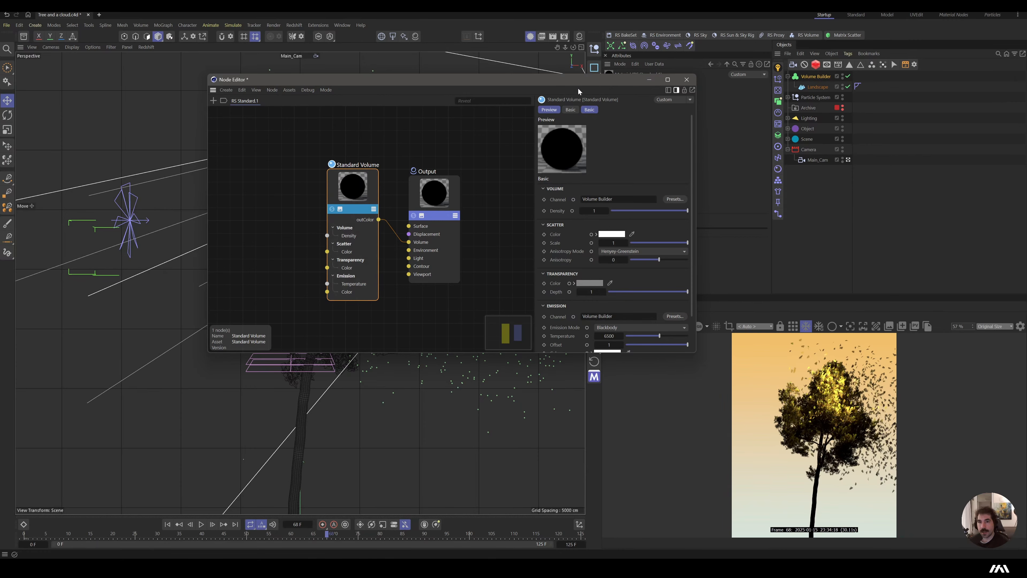
pyautogui.moveTo(596, 80); pyautogui.dragTo(455, 69)
pyautogui.moveTo(639, 117); pyautogui.dragTo(814, 77)
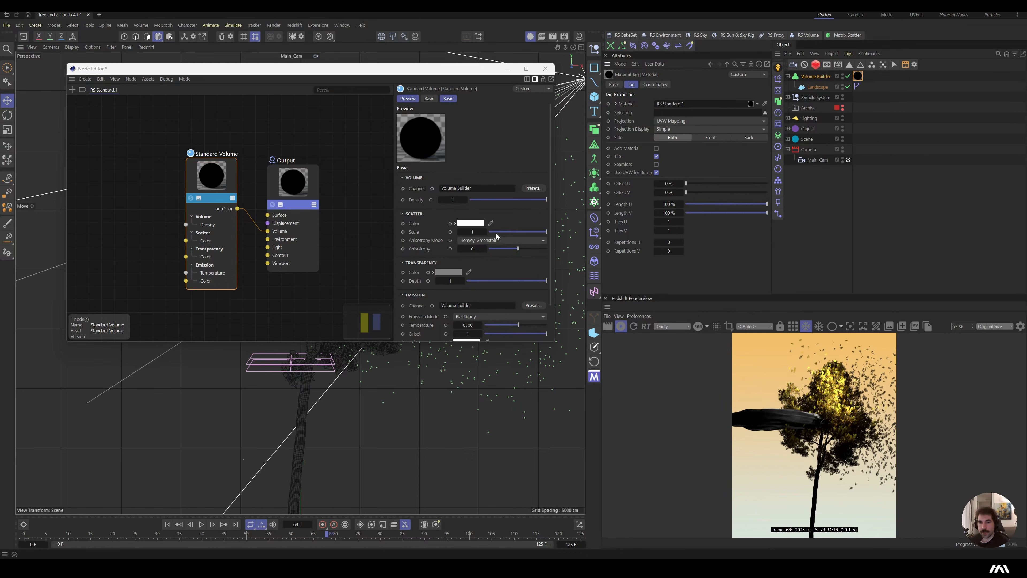
# Step: Raise the Standard Volume's scatter scale to 50 and its transparency depth to about 20
pyautogui.click(511, 231)
pyautogui.moveTo(473, 232)
pyautogui.mouseDown()
pyautogui.moveTo(736, 232)
pyautogui.moveTo(481, 232)
pyautogui.mouseUp()
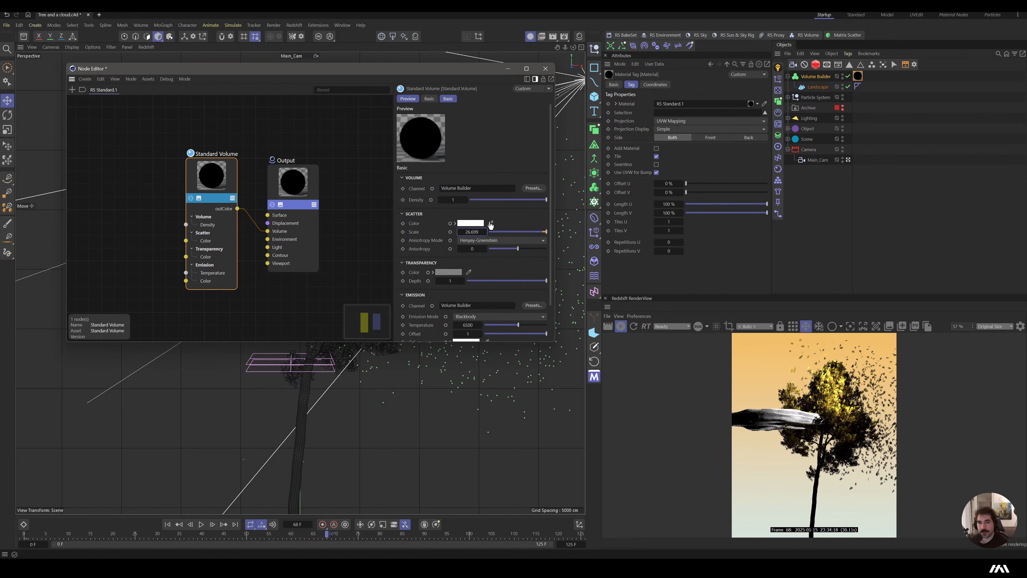
pyautogui.moveTo(450, 281)
pyautogui.mouseDown()
pyautogui.moveTo(481, 281)
pyautogui.moveTo(466, 281)
pyautogui.mouseUp()
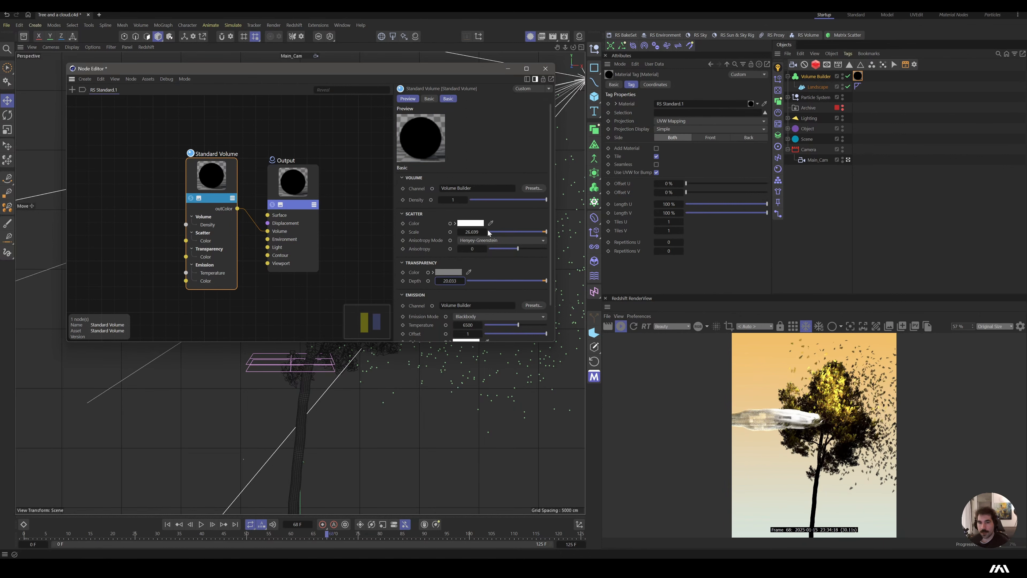
pyautogui.moveTo(489, 233); pyautogui.dragTo(498, 233)
# Step: Add a Fog Smooth filter to the Volume Builder with voxel distance 4 and 5 iterations
pyautogui.click(816, 77)
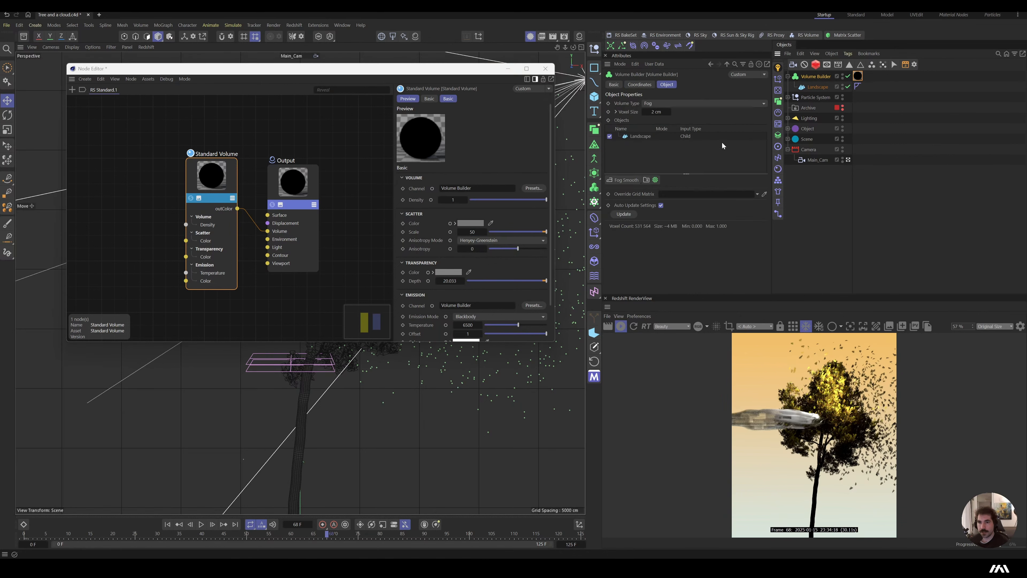
pyautogui.click(627, 180)
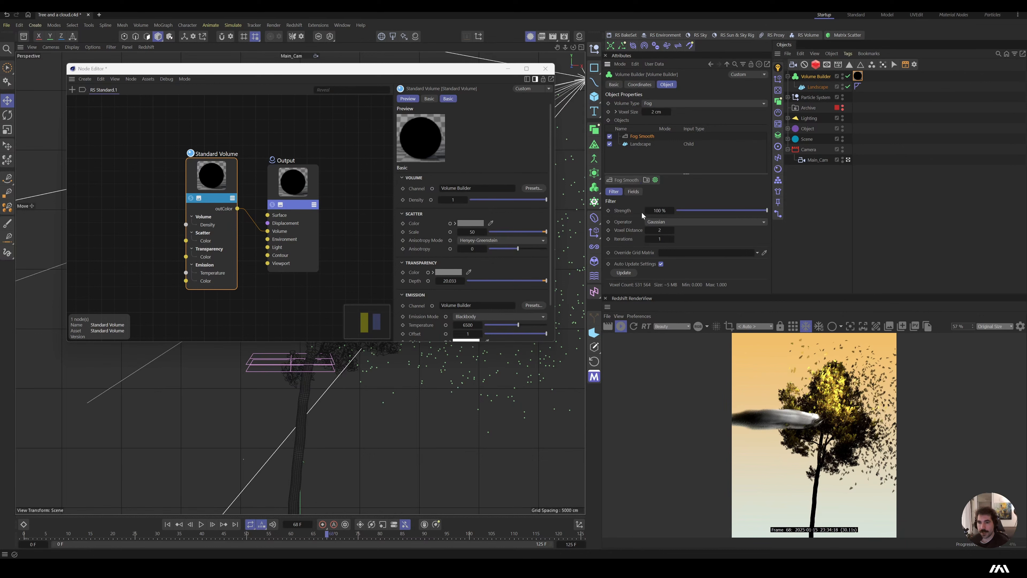
pyautogui.click(672, 231)
pyautogui.click(672, 230)
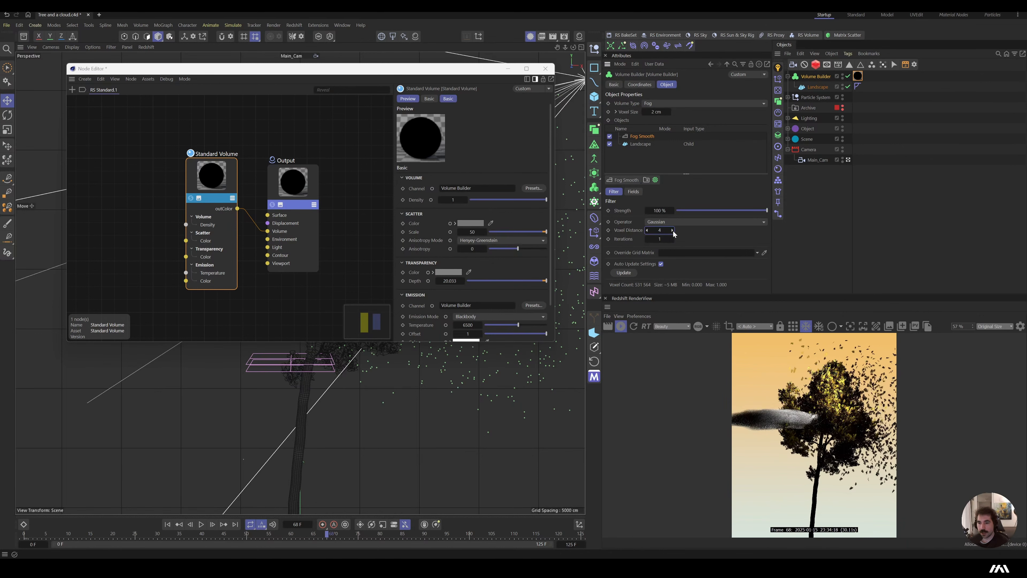
pyautogui.click(672, 239)
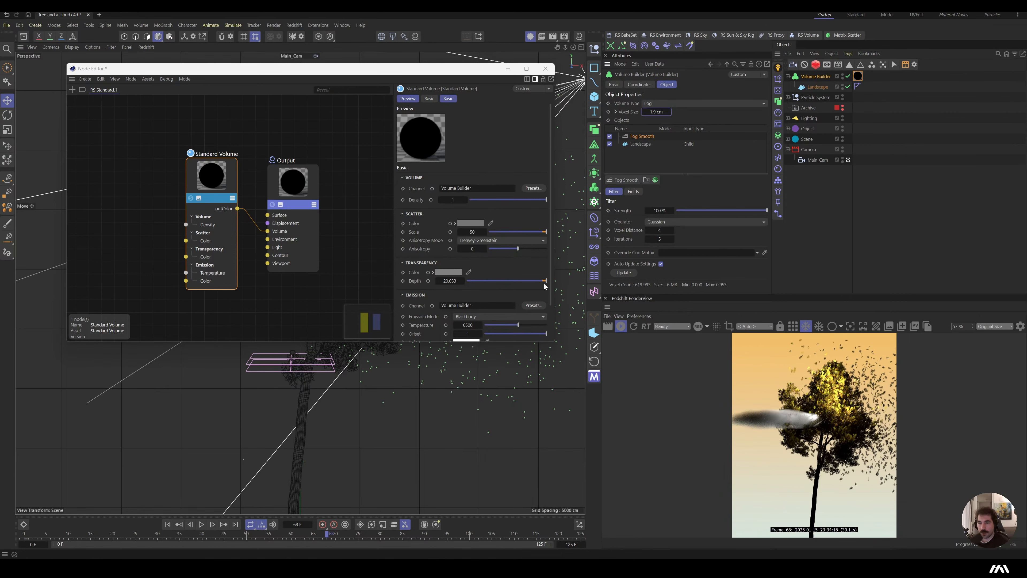
# Step: Tune the Standard Volume with anisotropy about -0.57, scatter scale 12 and transparency depth 25, and adjust its density
pyautogui.moveTo(518, 249)
pyautogui.mouseDown()
pyautogui.moveTo(503, 249)
pyautogui.moveTo(509, 261)
pyautogui.mouseUp()
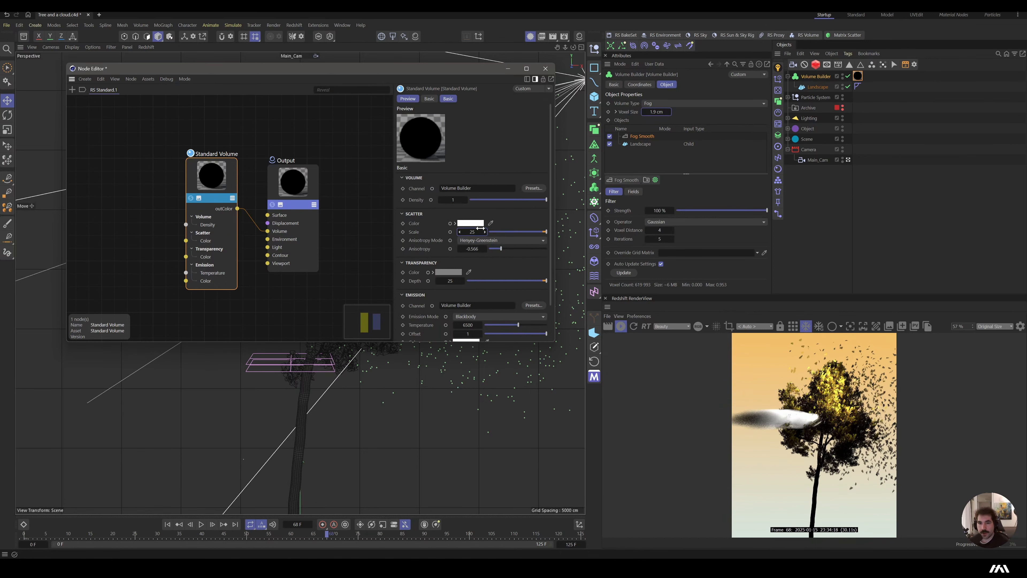
pyautogui.moveTo(480, 229); pyautogui.dragTo(474, 231)
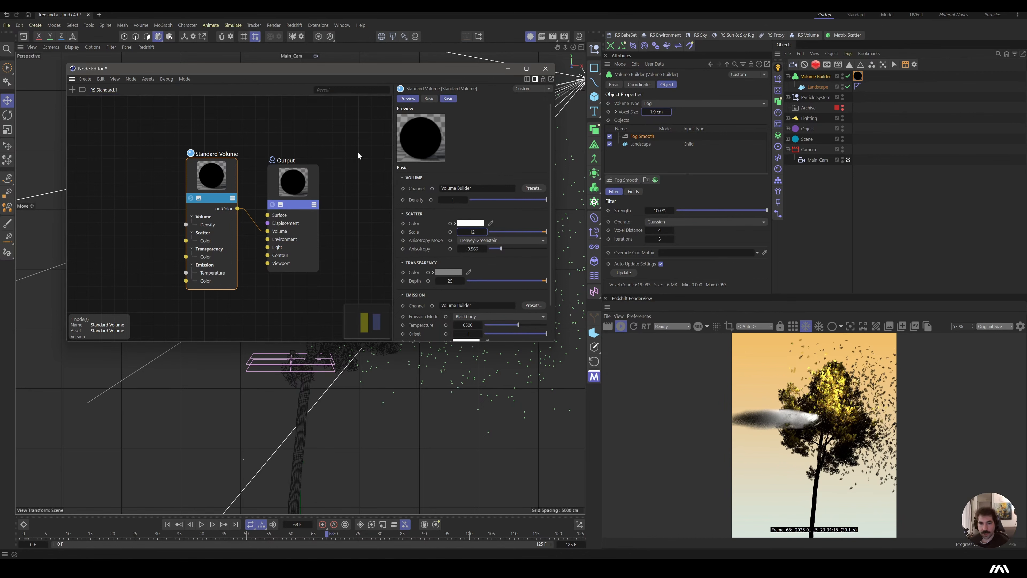
pyautogui.click(481, 200)
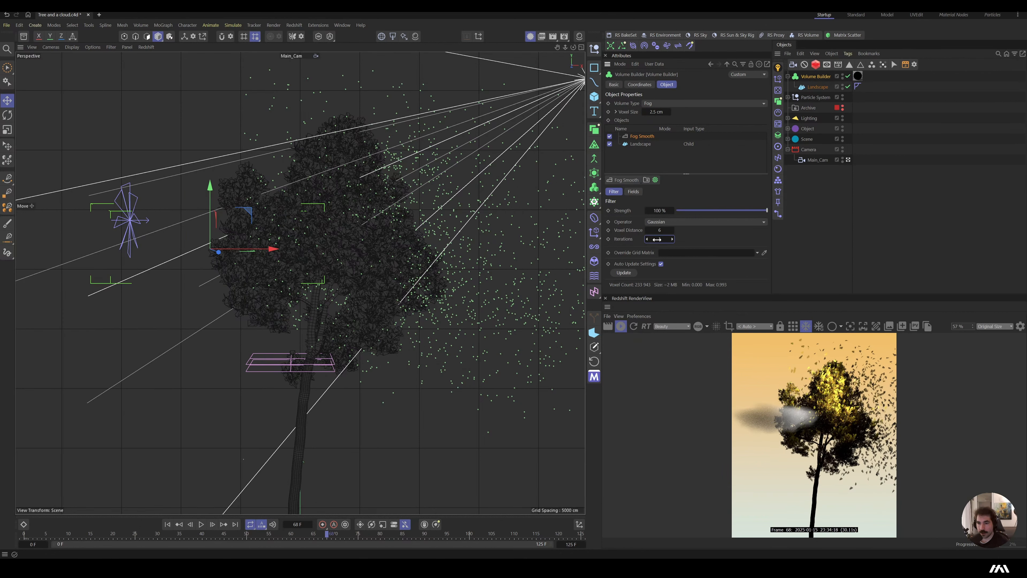
# Step: Set the Fog Smooth filter to 4 iterations and stretch the Landscape along its X scale
pyautogui.moveTo(657, 239); pyautogui.dragTo(659, 239)
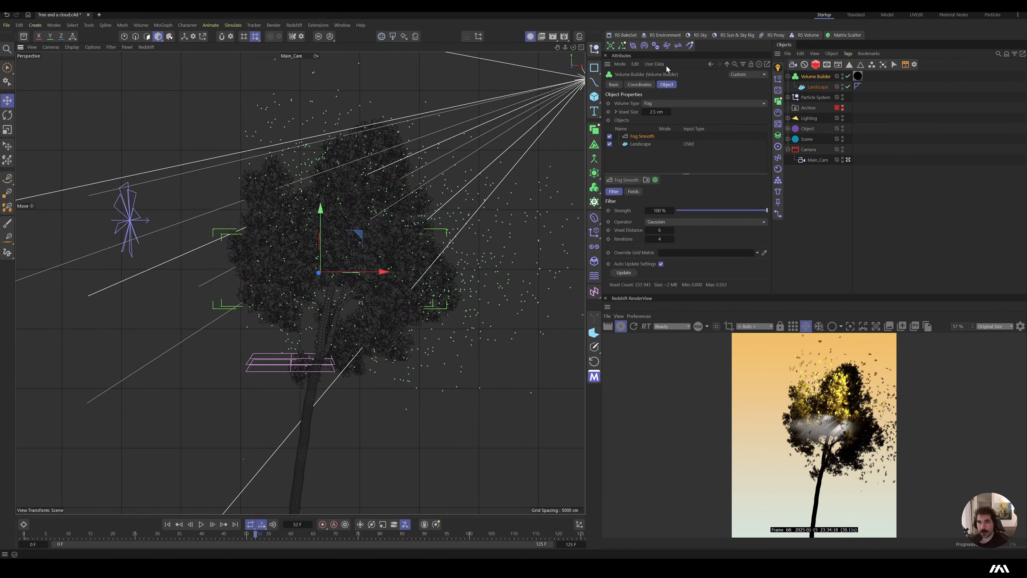
pyautogui.click(639, 84)
pyautogui.click(821, 87)
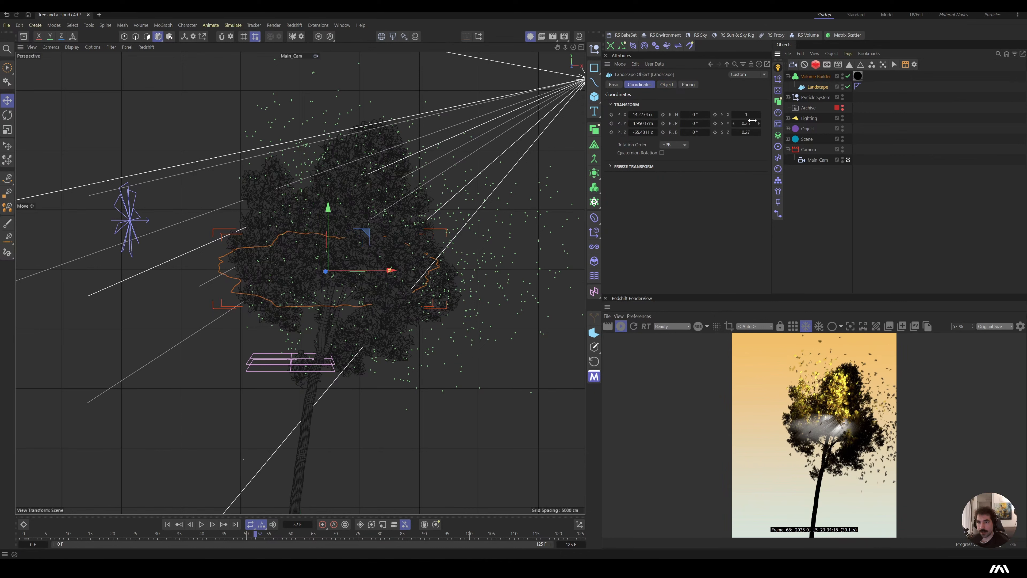
pyautogui.moveTo(747, 115); pyautogui.dragTo(750, 115)
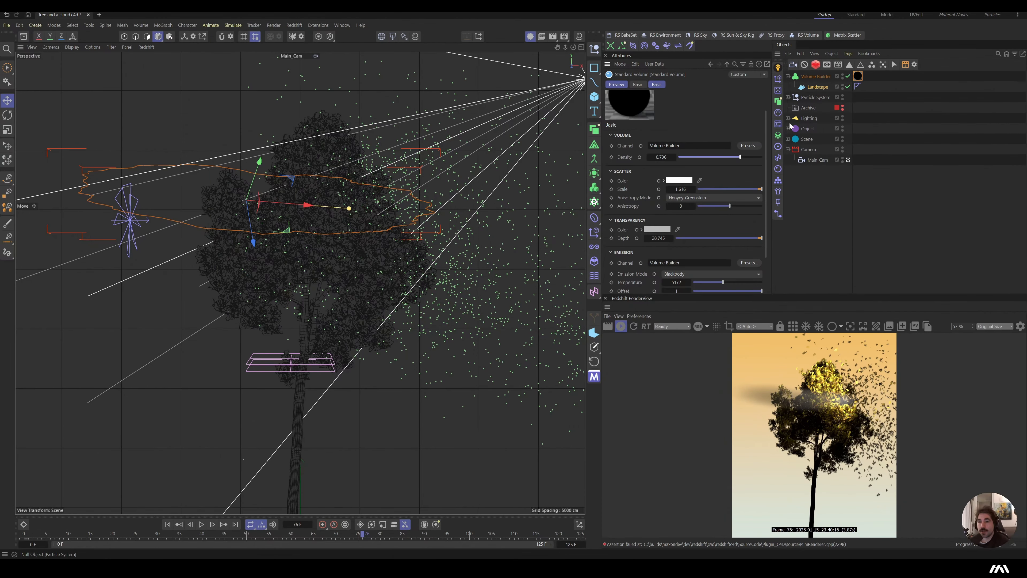
# Step: Open the Volume Builder's cloud material in the Node Editor from its Volume input
pyautogui.rightClick(640, 149)
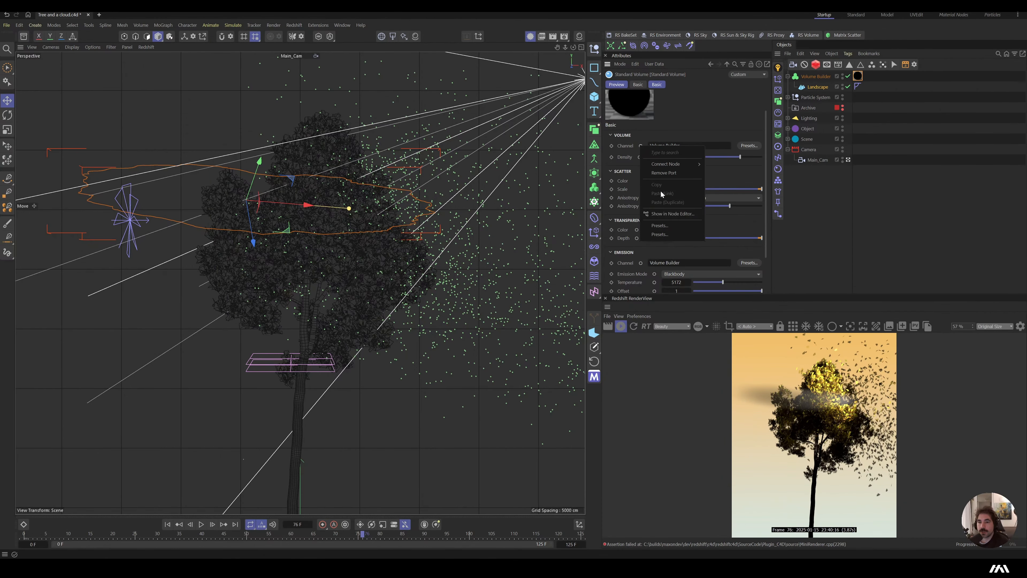
pyautogui.click(662, 231)
pyautogui.click(858, 76)
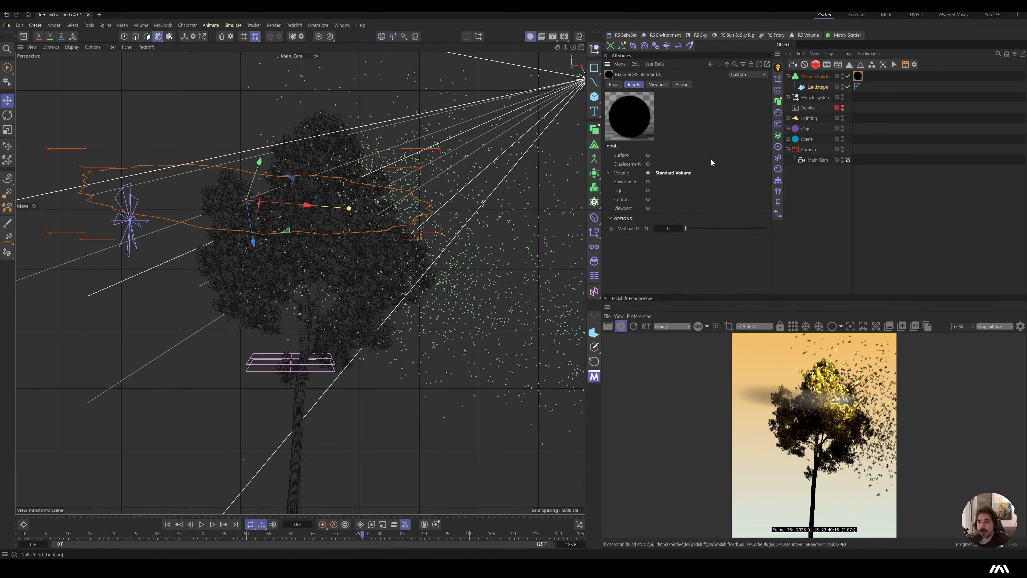
pyautogui.rightClick(647, 174)
pyautogui.click(679, 275)
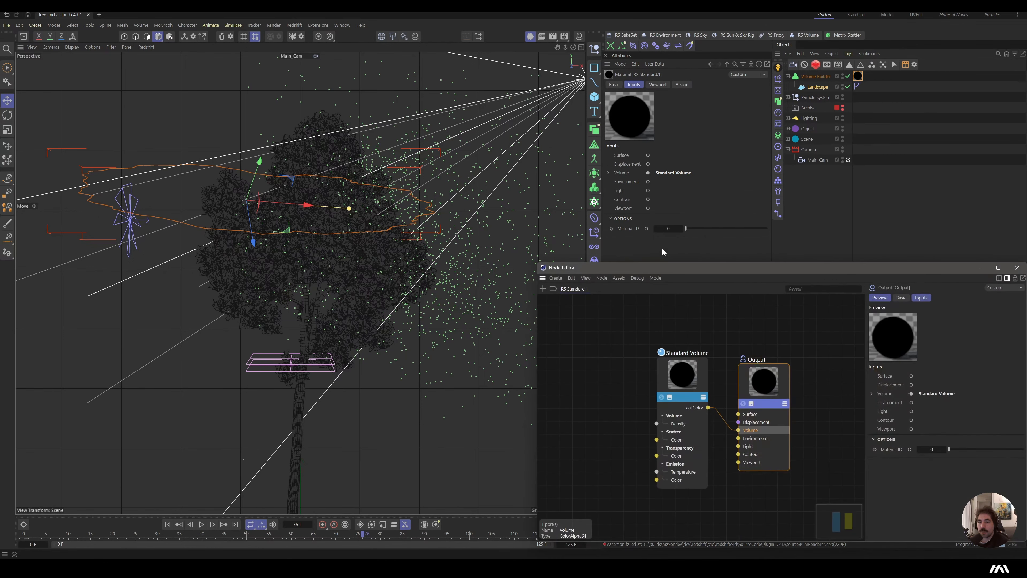
# Step: Add a Maxon Noise node to the cloud material and connect its output to the Standard Volume's Density
pyautogui.moveTo(663, 248); pyautogui.dragTo(198, 92)
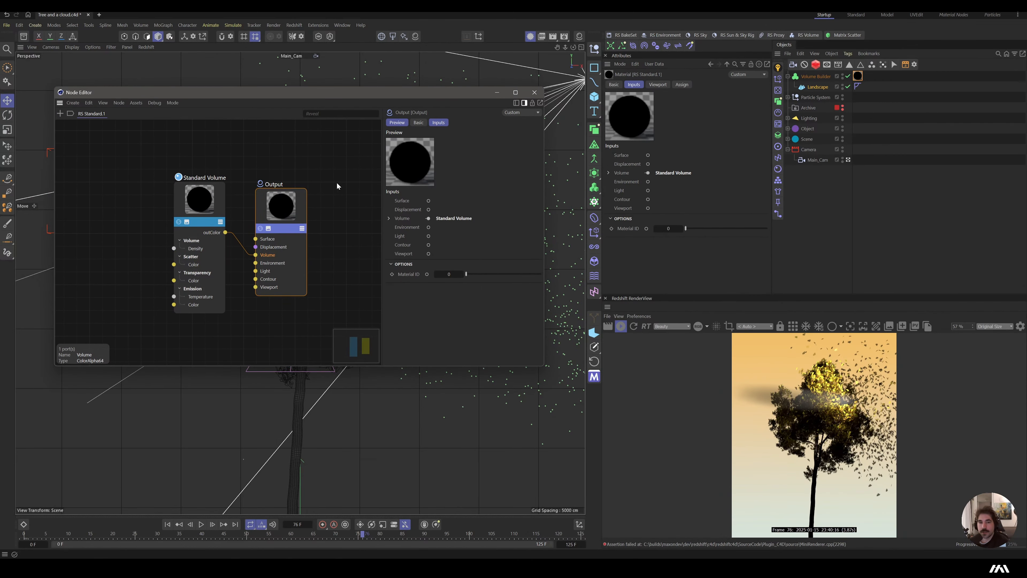
pyautogui.click(207, 204)
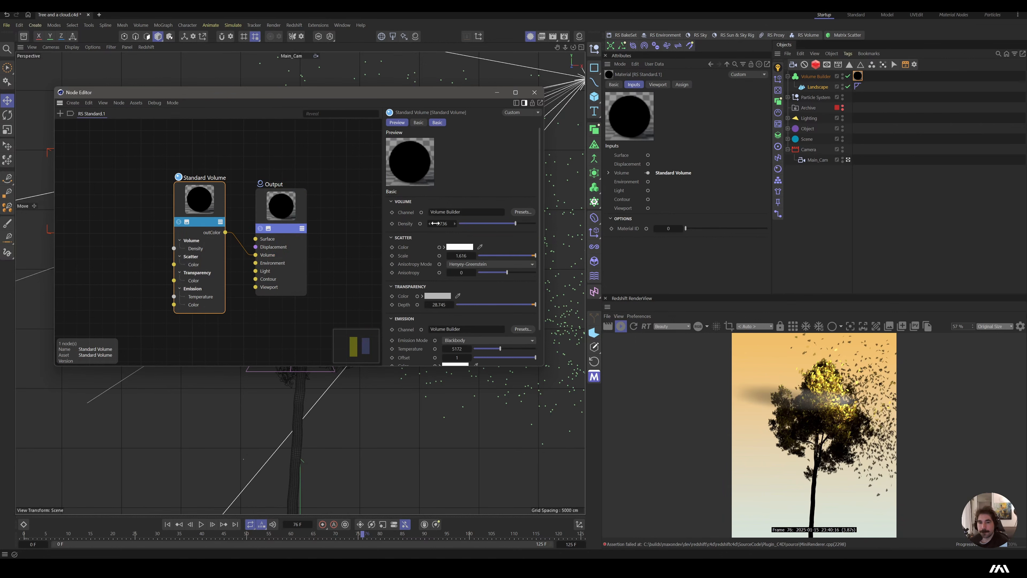
pyautogui.doubleClick(133, 200)
pyautogui.write('maxon n')
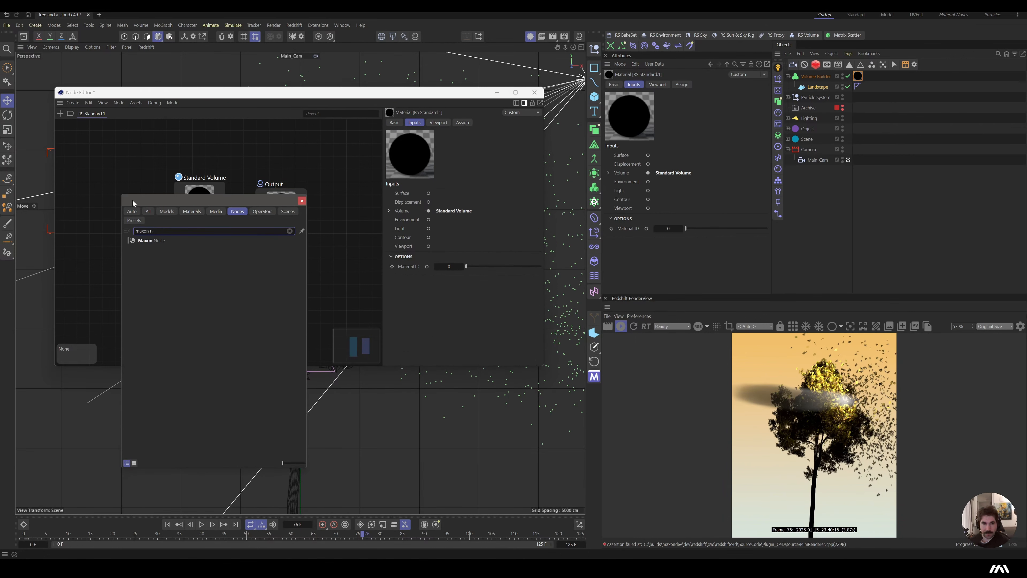
pyautogui.press('Return')
pyautogui.moveTo(148, 218); pyautogui.dragTo(179, 251)
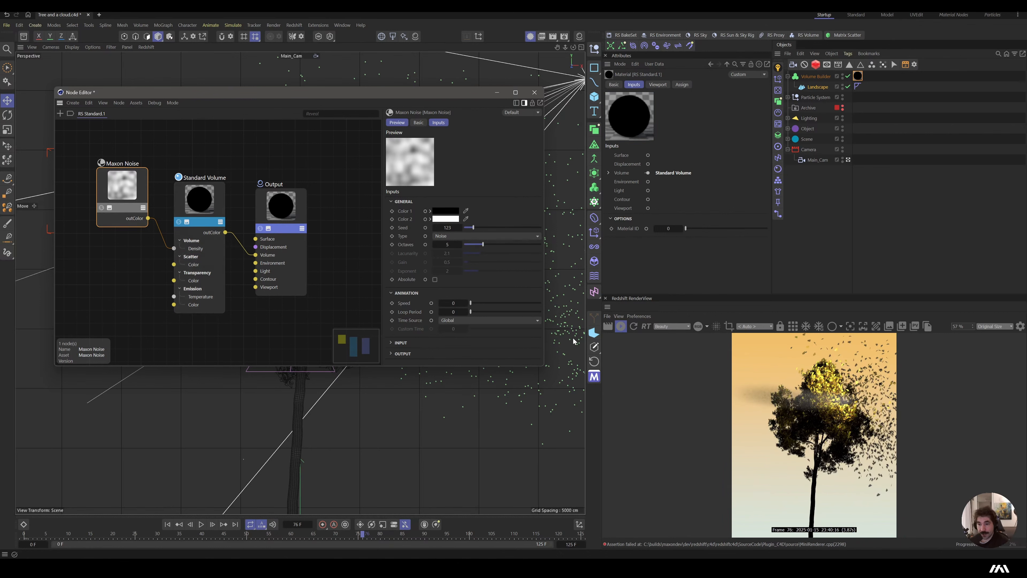
# Step: Set the Maxon Noise's Overall Scale to about 380
pyautogui.scroll(3, 762, 397)
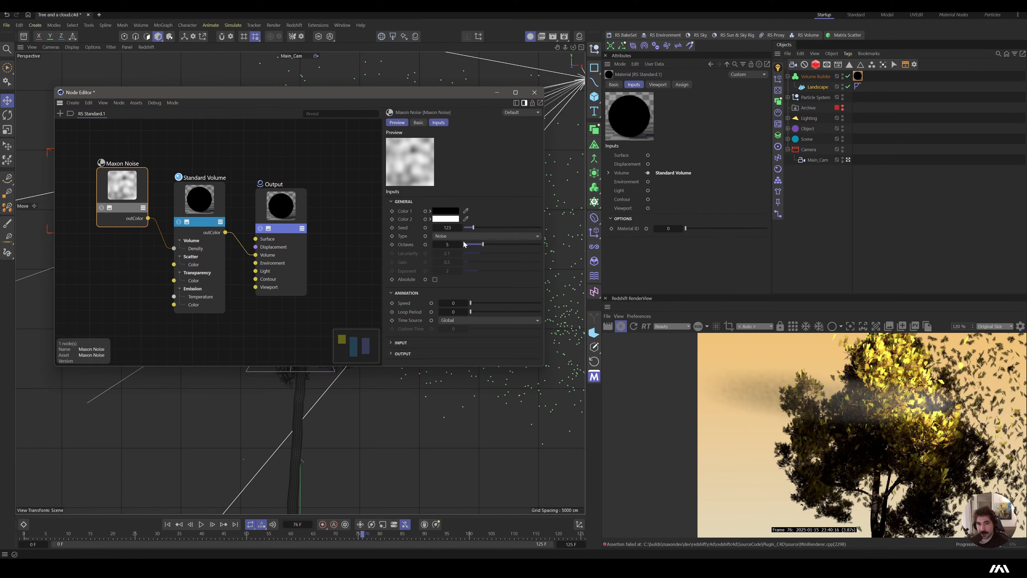
pyautogui.click(402, 344)
pyautogui.scroll(-3, 454, 304)
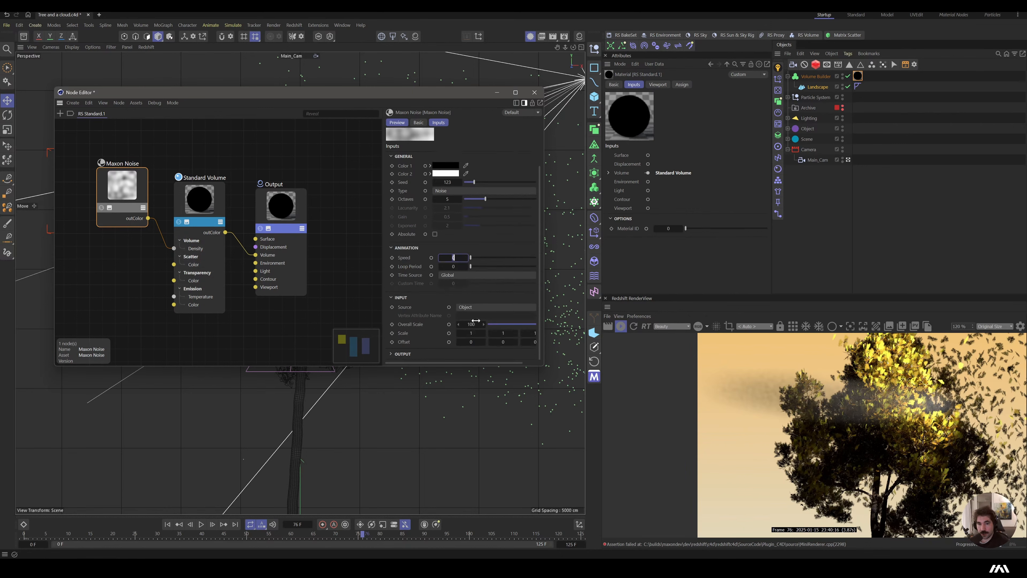
pyautogui.moveTo(474, 322); pyautogui.dragTo(591, 325)
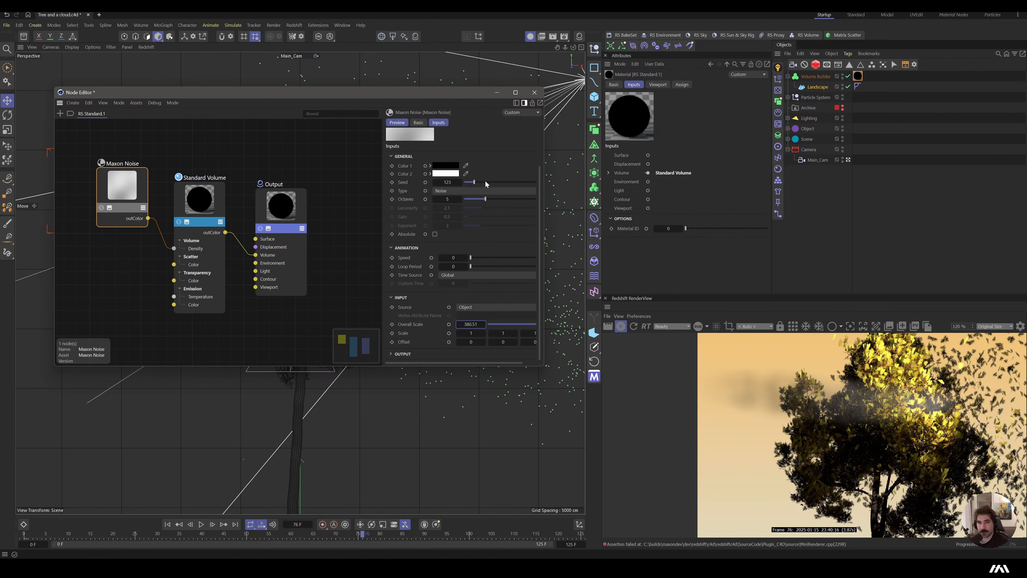
# Step: Change the Maxon Noise type to Wavy Turbulence and raise its output Contrast to about 0.52
pyautogui.click(485, 236)
pyautogui.click(486, 444)
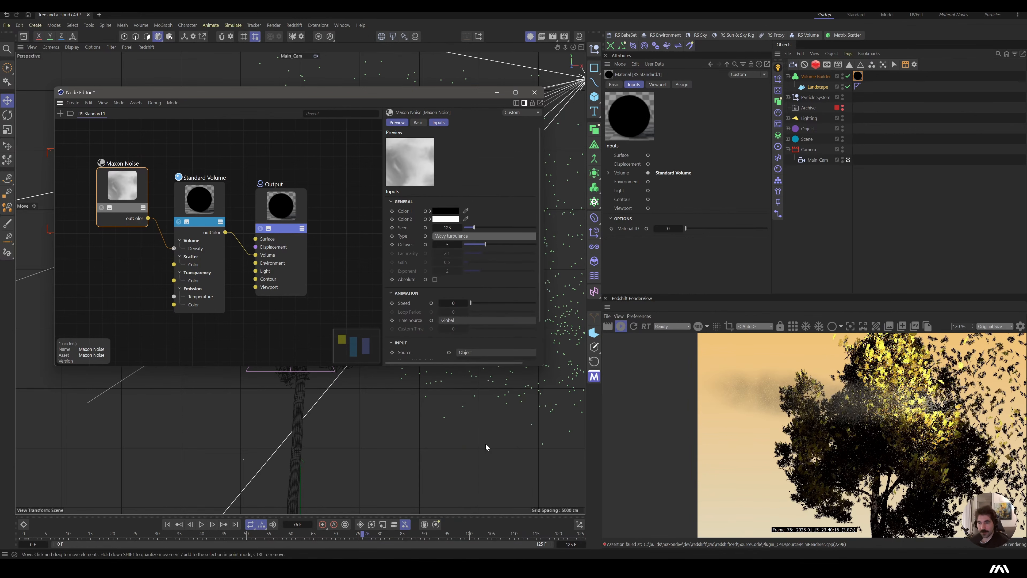
pyautogui.scroll(-2, 454, 326)
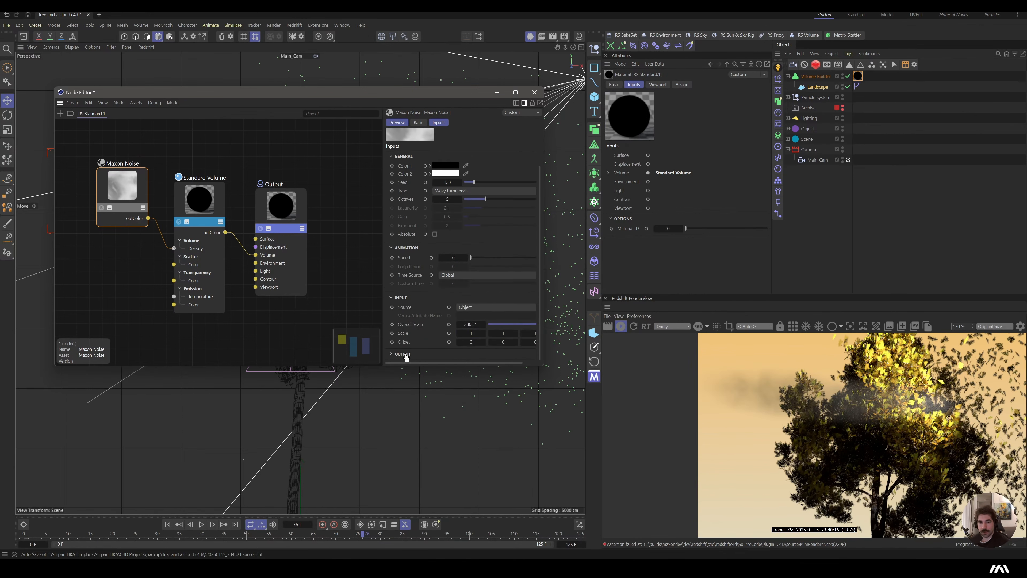
pyautogui.scroll(-2, 448, 326)
pyautogui.moveTo(525, 353); pyautogui.dragTo(530, 353)
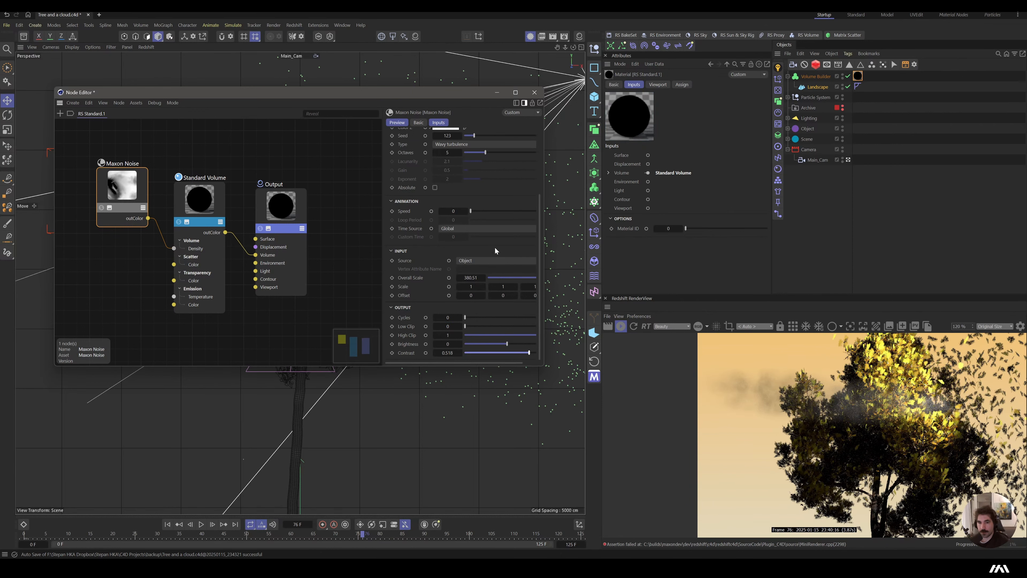
# Step: Increase the Standard Volume's scatter anisotropy and scatter scale
pyautogui.click(199, 199)
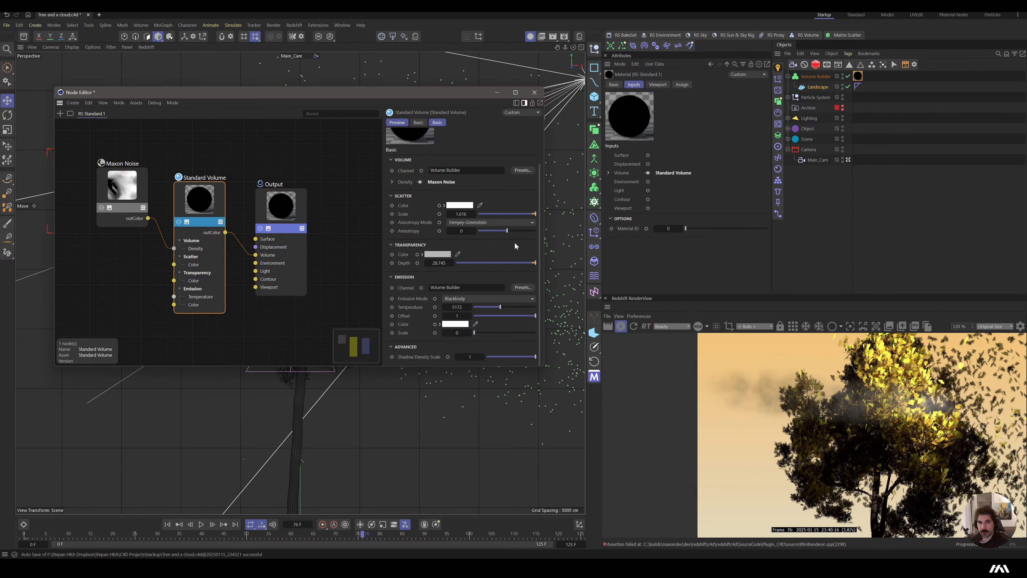
pyautogui.moveTo(516, 232); pyautogui.dragTo(528, 231)
pyautogui.moveTo(453, 213); pyautogui.dragTo(470, 214)
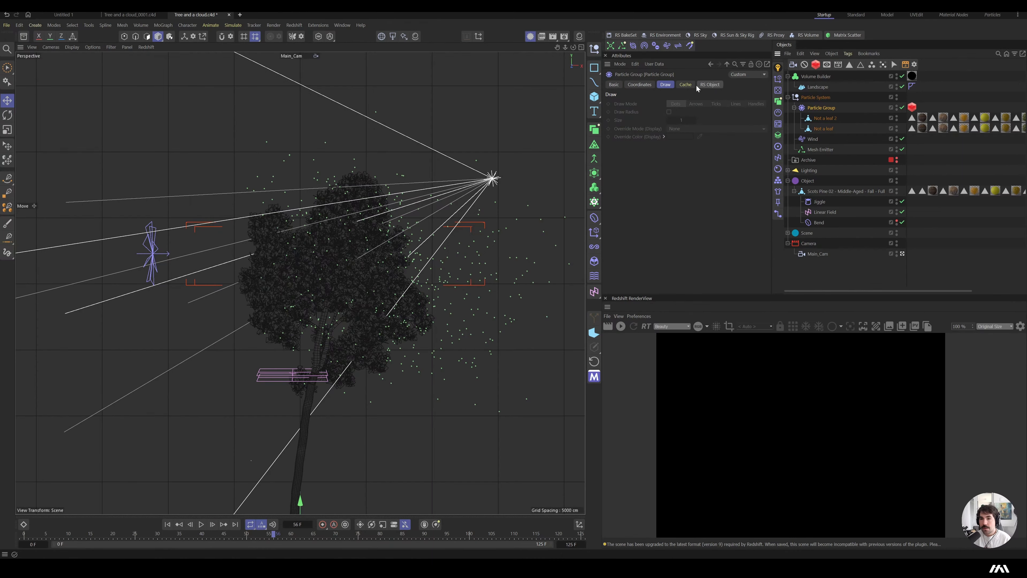
# Step: Clear the Particle Group's object cache and delete the Jiggle deformer from the Scots Pine tree
pyautogui.click(690, 84)
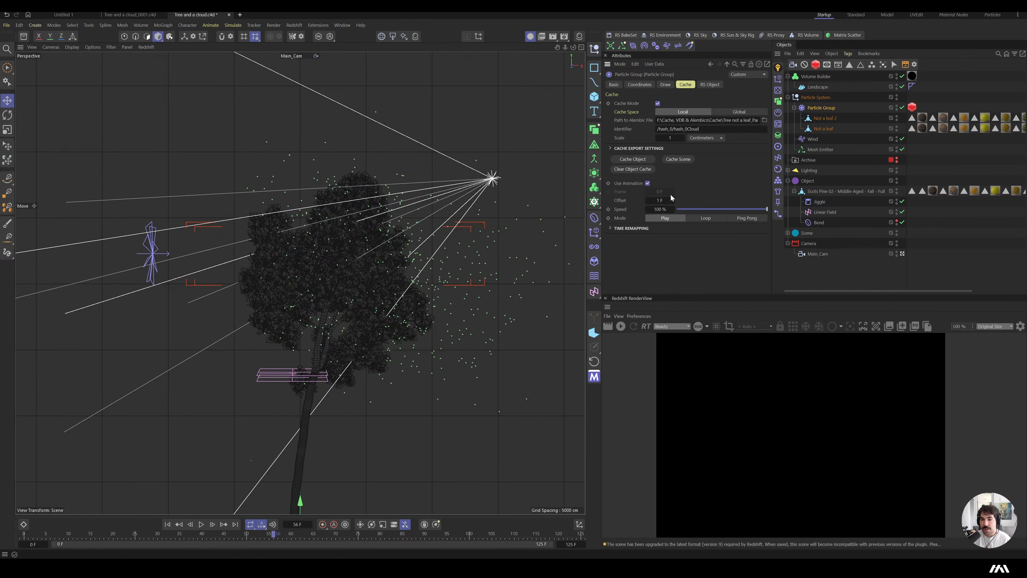
pyautogui.click(642, 169)
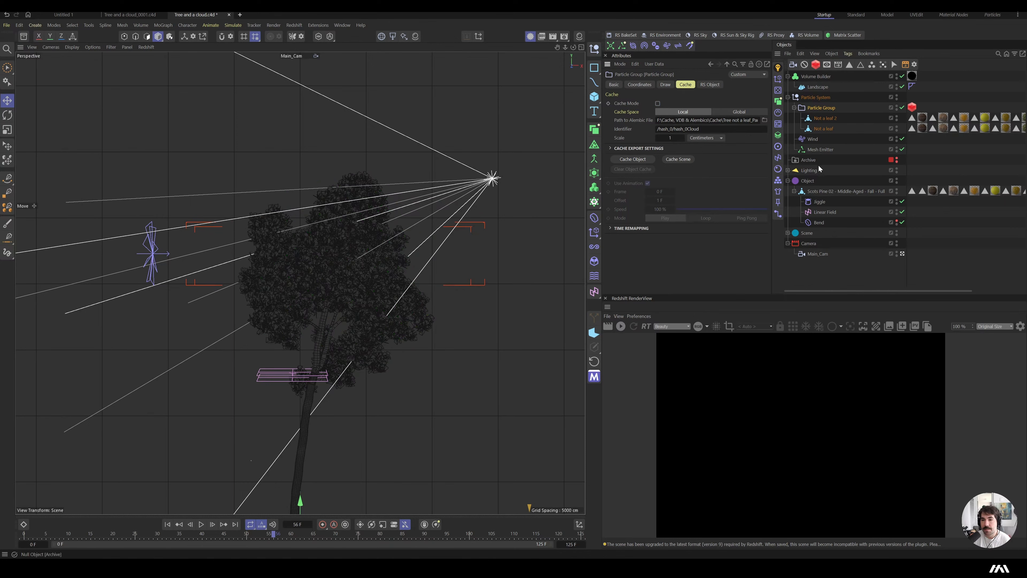
pyautogui.click(818, 202)
pyautogui.click(739, 86)
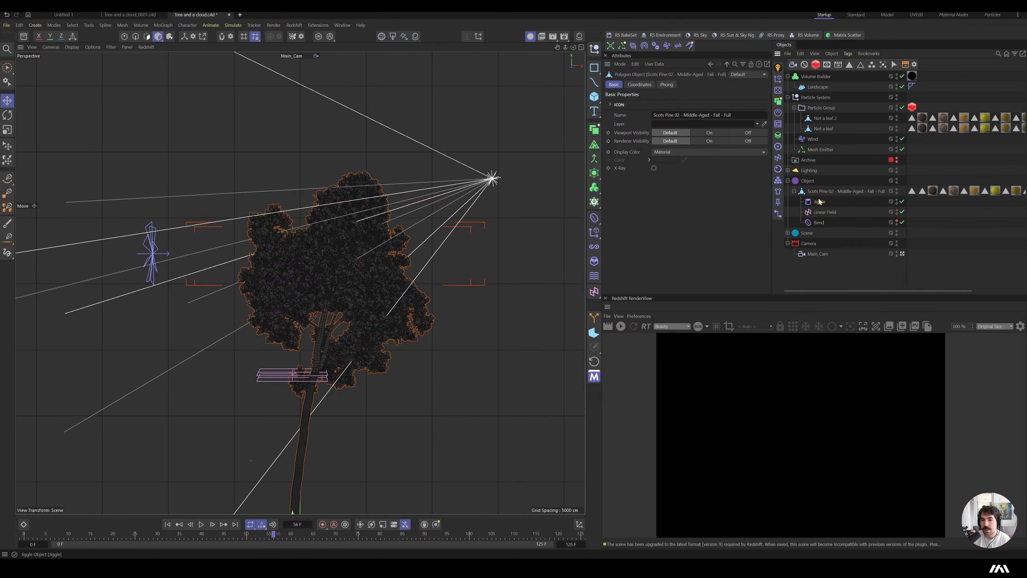
pyautogui.press('Delete')
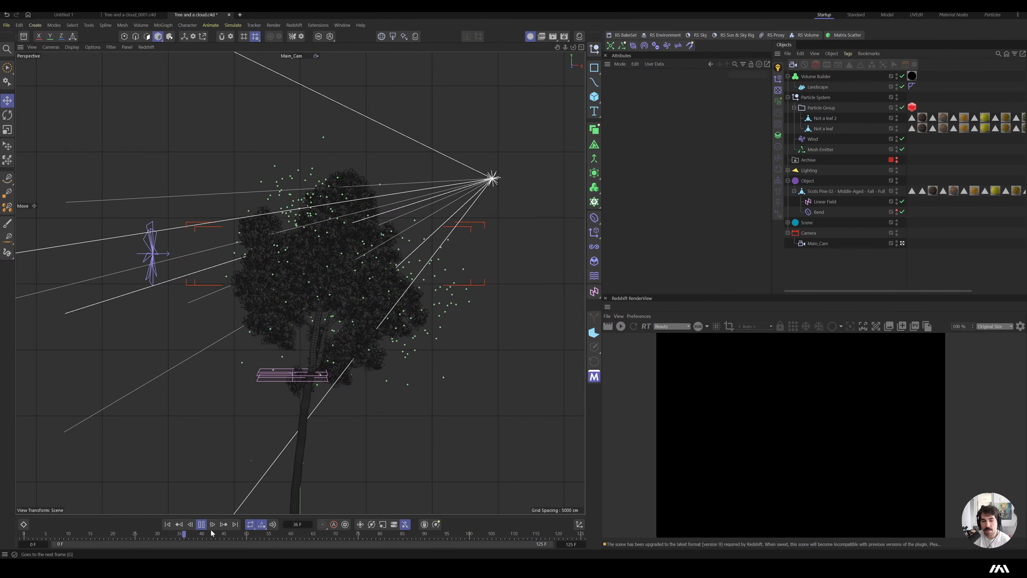
pyautogui.click(200, 524)
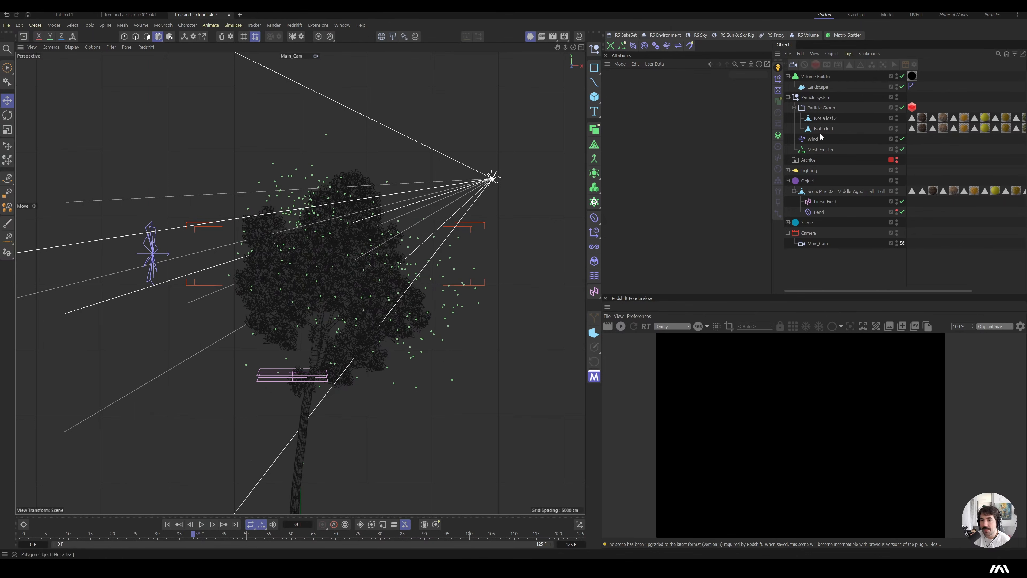
# Step: Keyframe the Mesh Emitter's emission Rate at frame 29 and play the simulation from the start
pyautogui.click(819, 152)
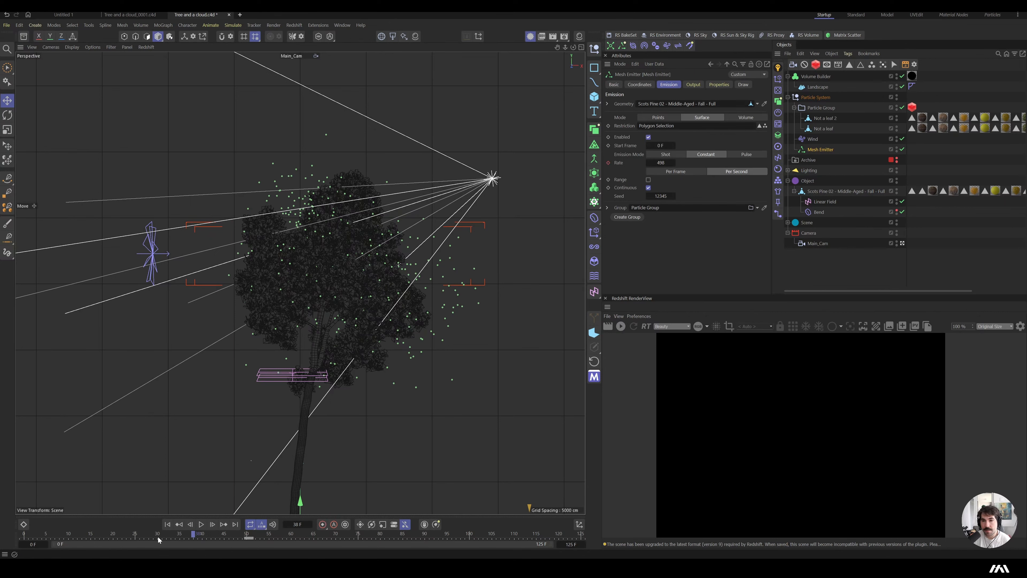
pyautogui.moveTo(159, 540); pyautogui.dragTo(153, 539)
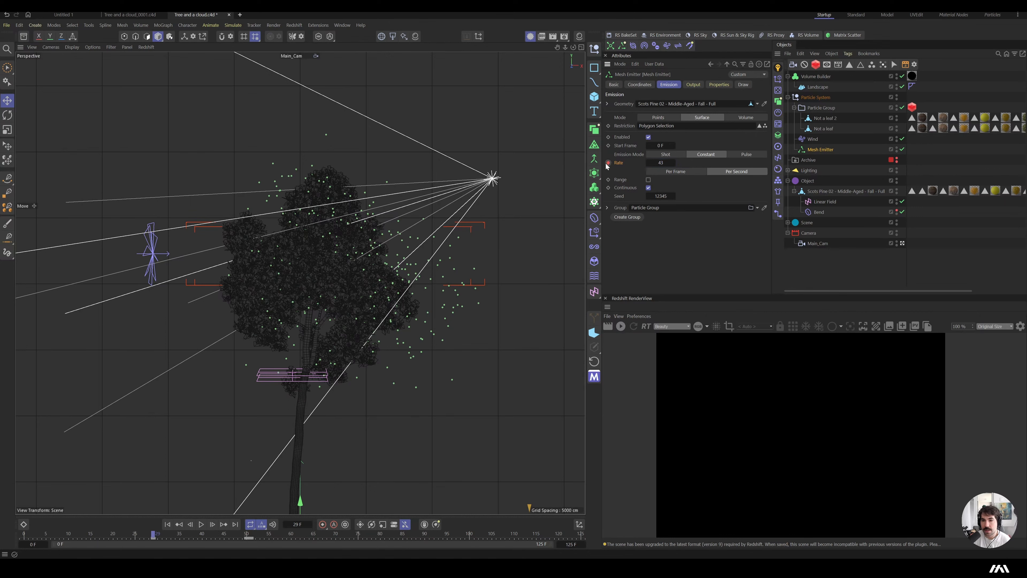
pyautogui.click(167, 524)
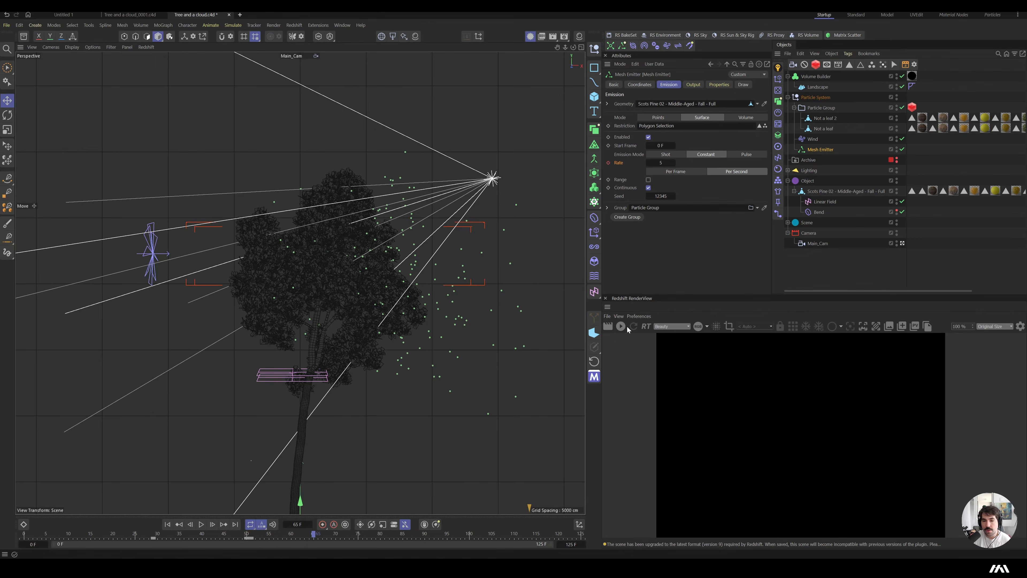
# Step: Start the Redshift preview render and set the Mesh Emitter's angular velocity Speed to about 49°
pyautogui.click(625, 326)
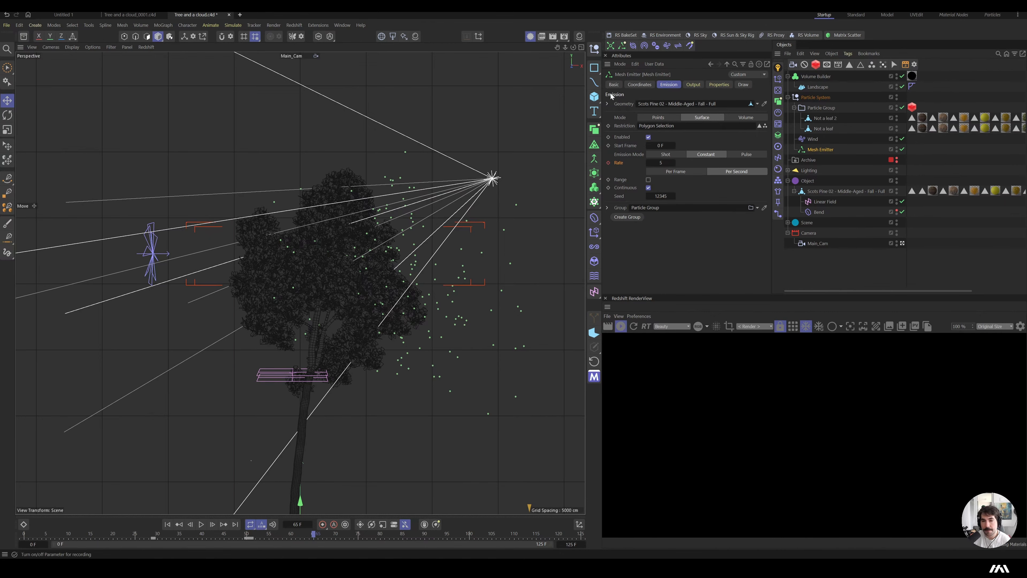
pyautogui.click(719, 84)
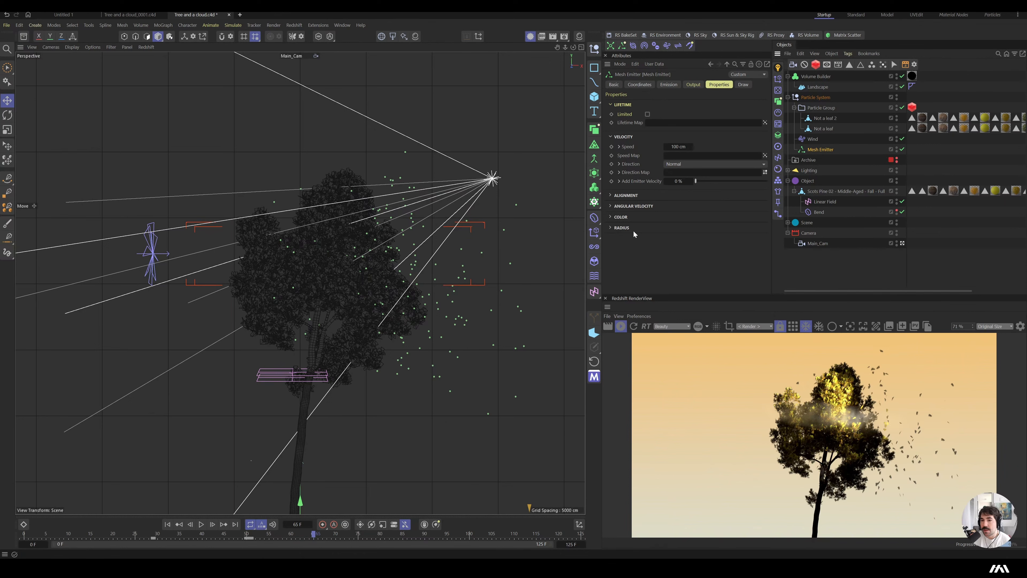
pyautogui.click(635, 206)
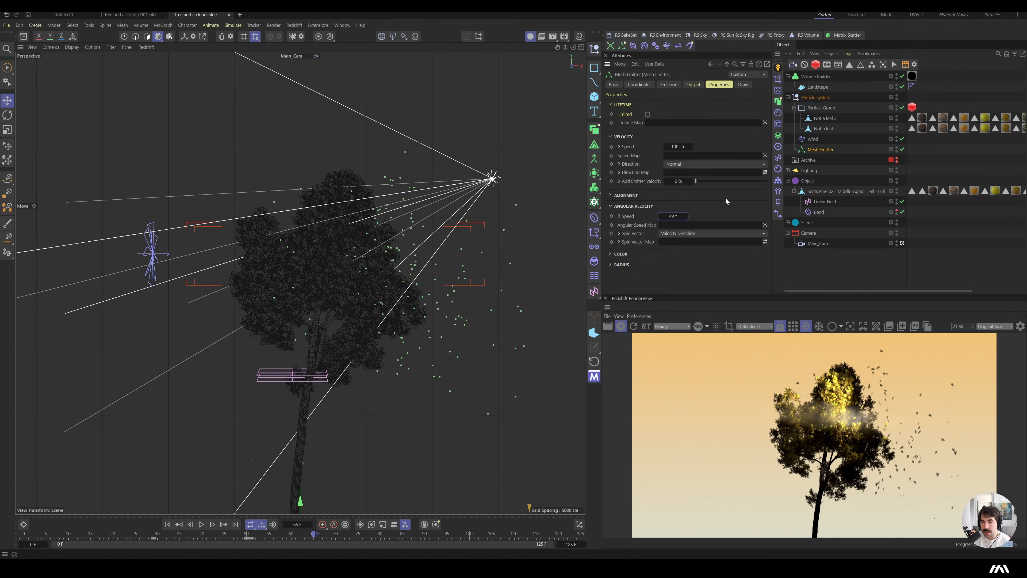
# Step: Add a Spin particle modifier to the scene
pyautogui.click(233, 25)
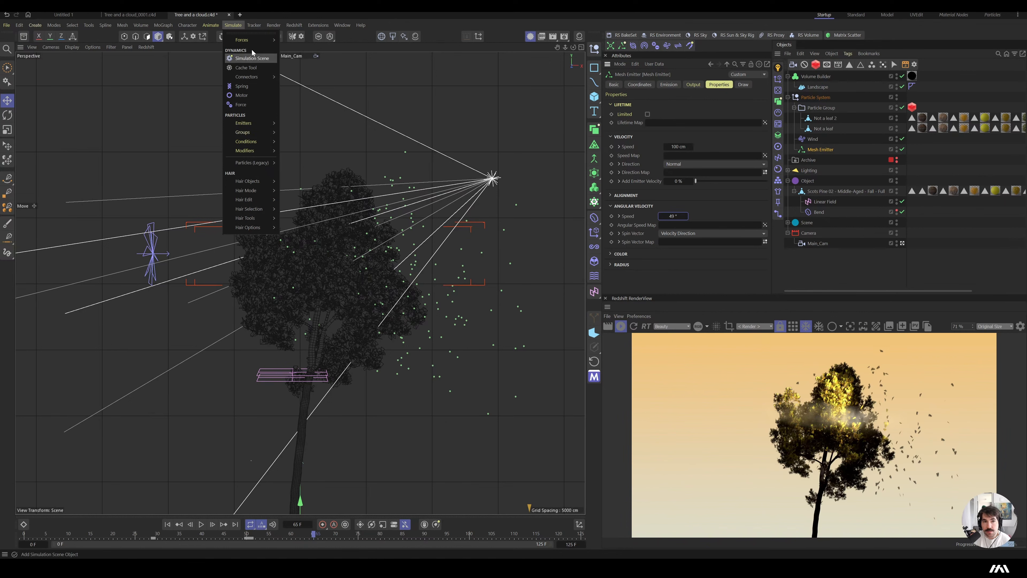
pyautogui.moveTo(255, 124)
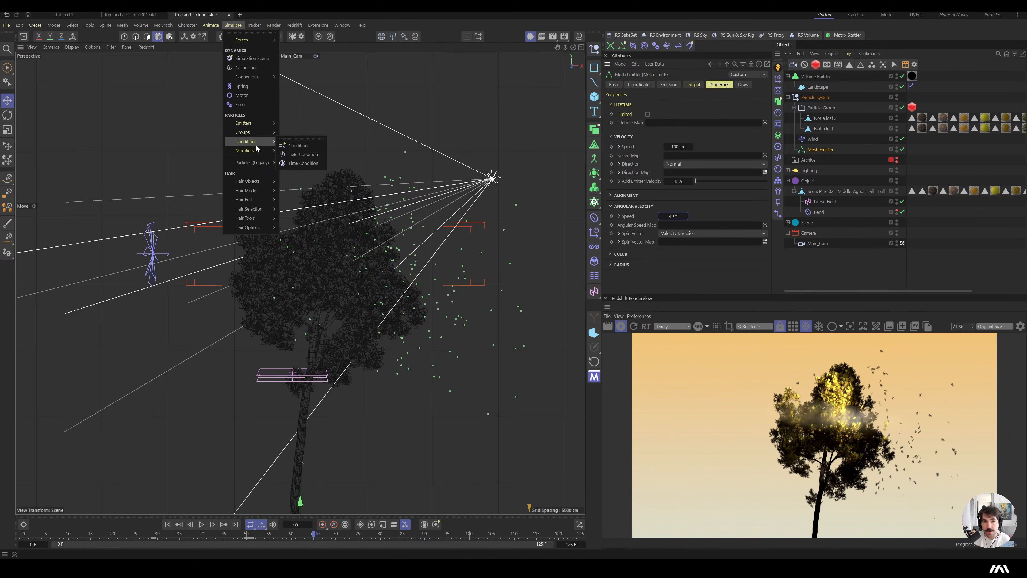
pyautogui.moveTo(256, 150)
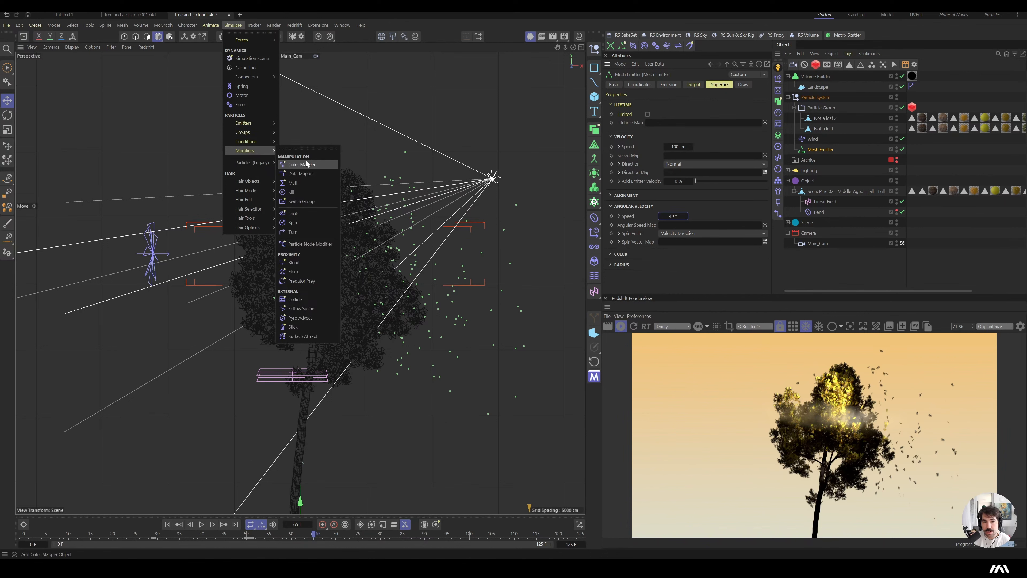
pyautogui.click(292, 222)
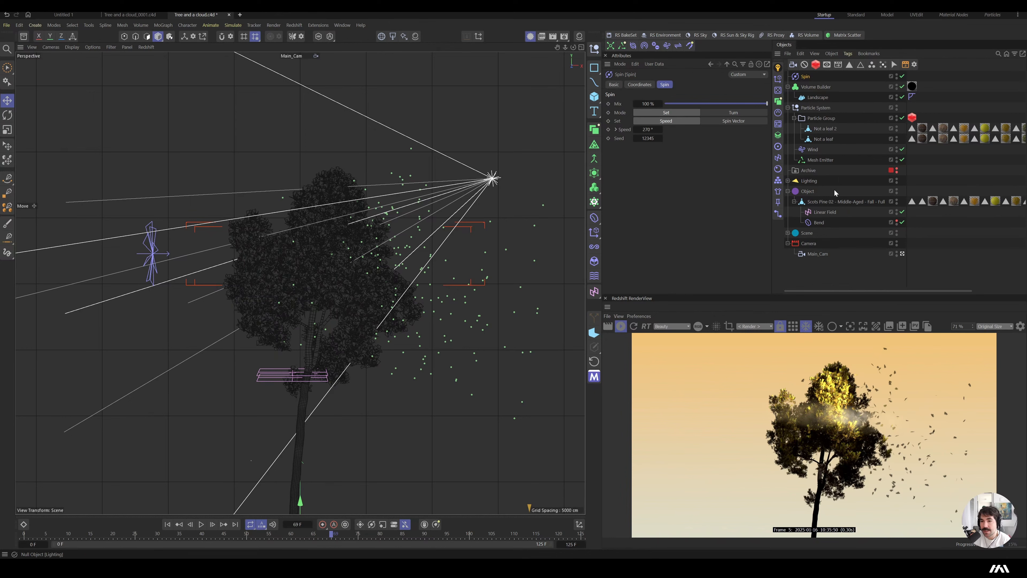
# Step: Add a Twist deformer under the Scots Pine tree and set its Angle to 20°
pyautogui.click(836, 201)
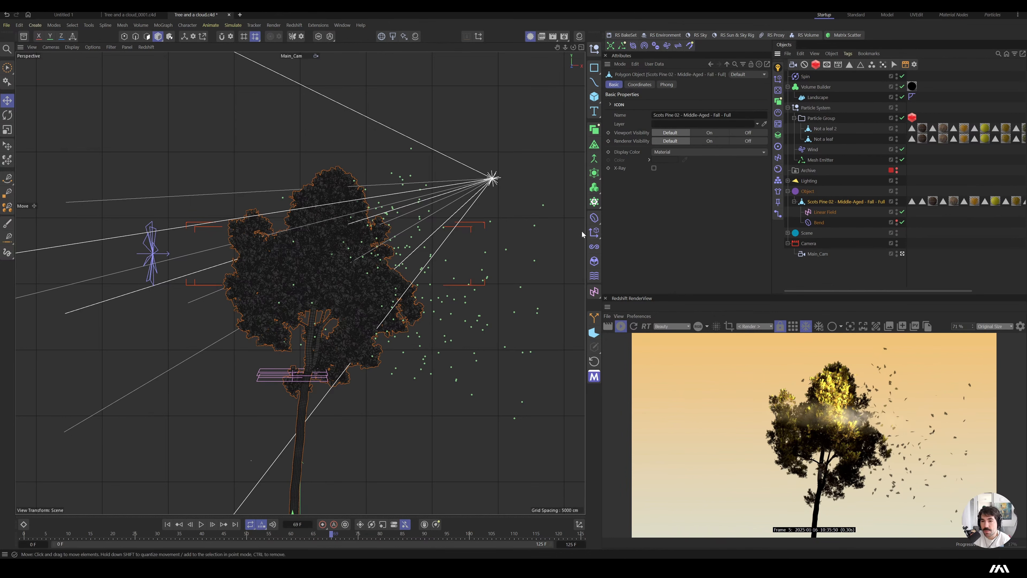
pyautogui.click(594, 218)
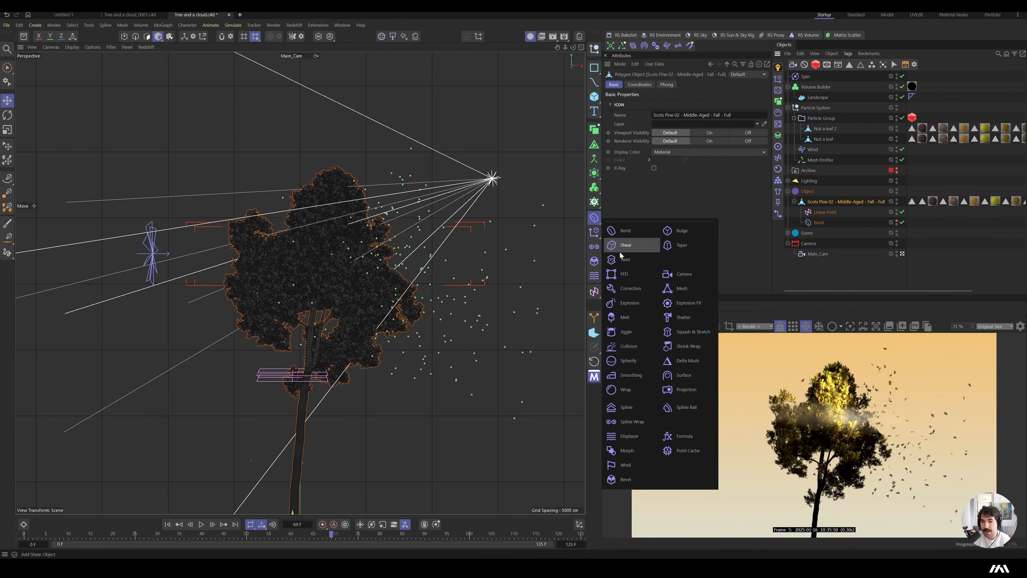
pyautogui.click(633, 262)
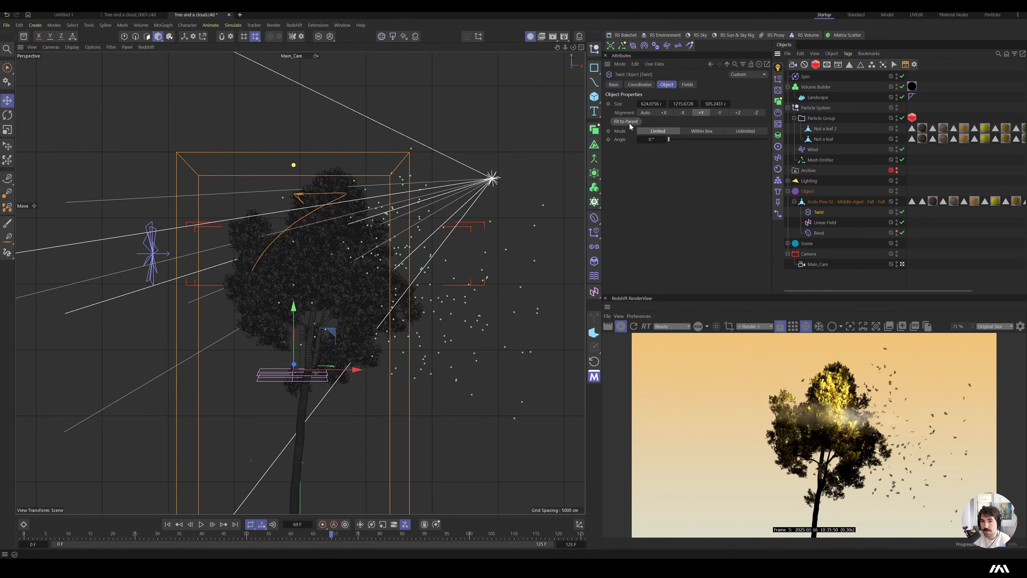
pyautogui.moveTo(661, 139); pyautogui.dragTo(661, 139)
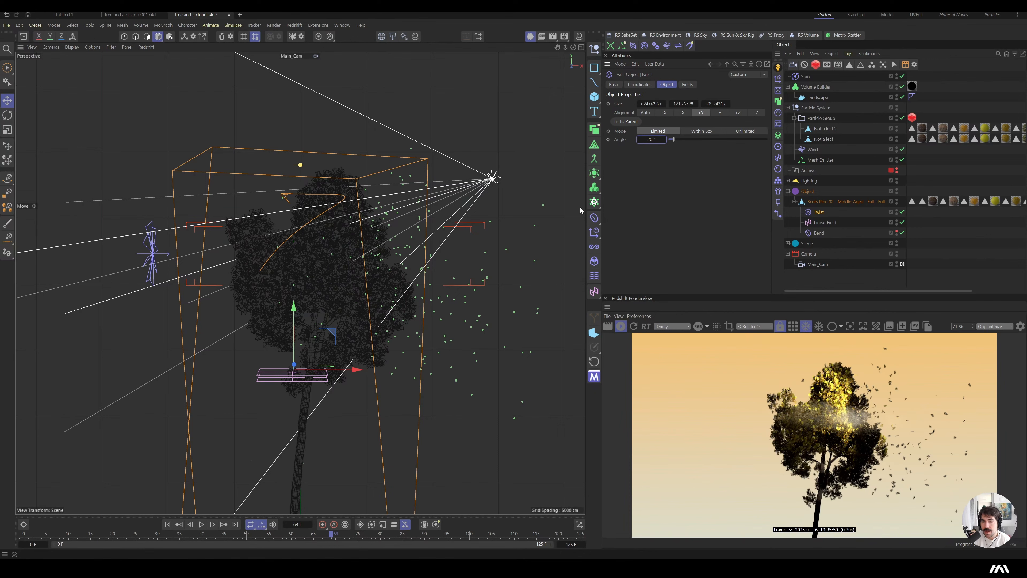
# Step: Keyframe the Twist deformer's Angle at 20° on frame 53 and at 0° on frame 0
pyautogui.press('f')
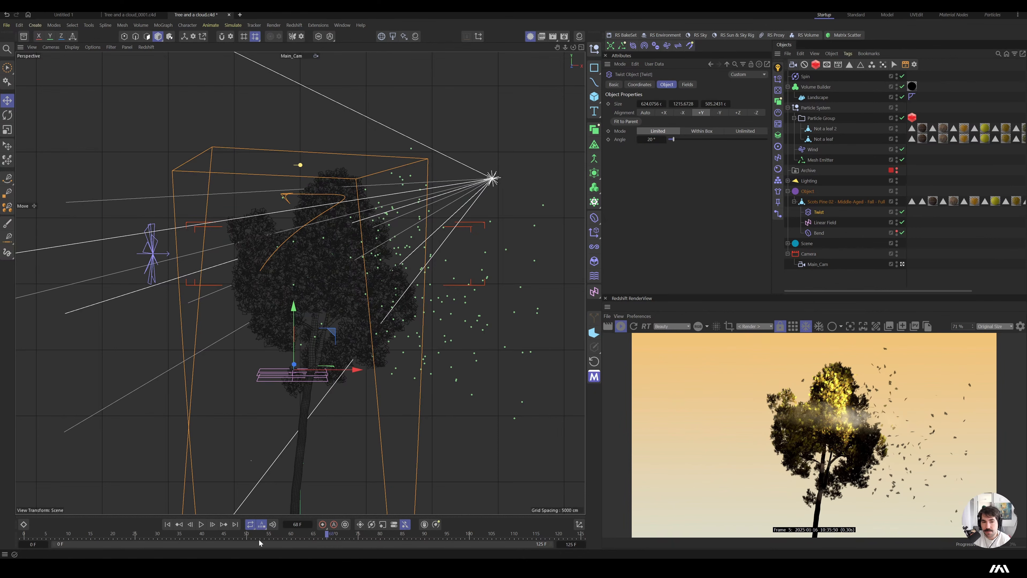
pyautogui.click(259, 542)
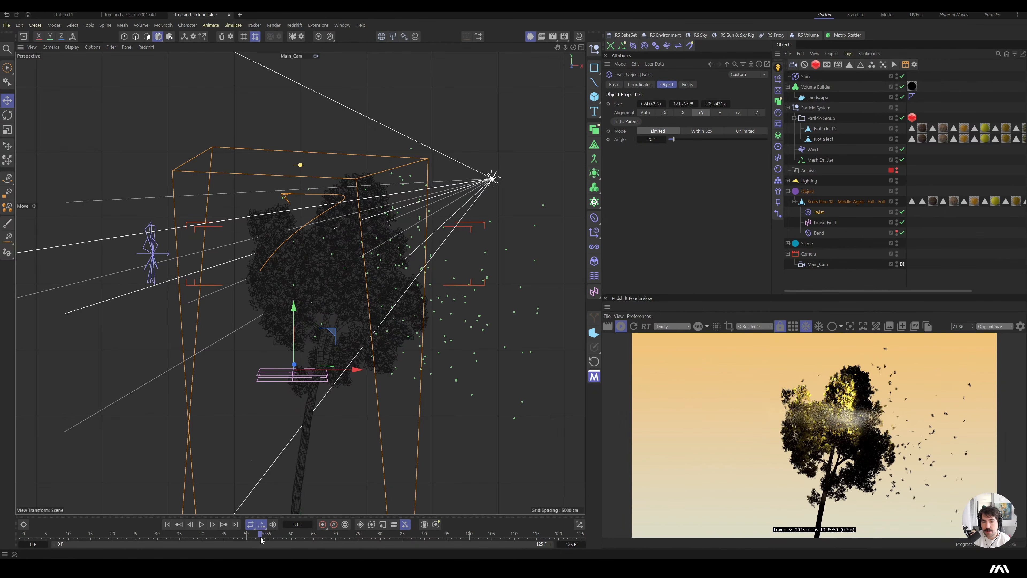
pyautogui.click(609, 139)
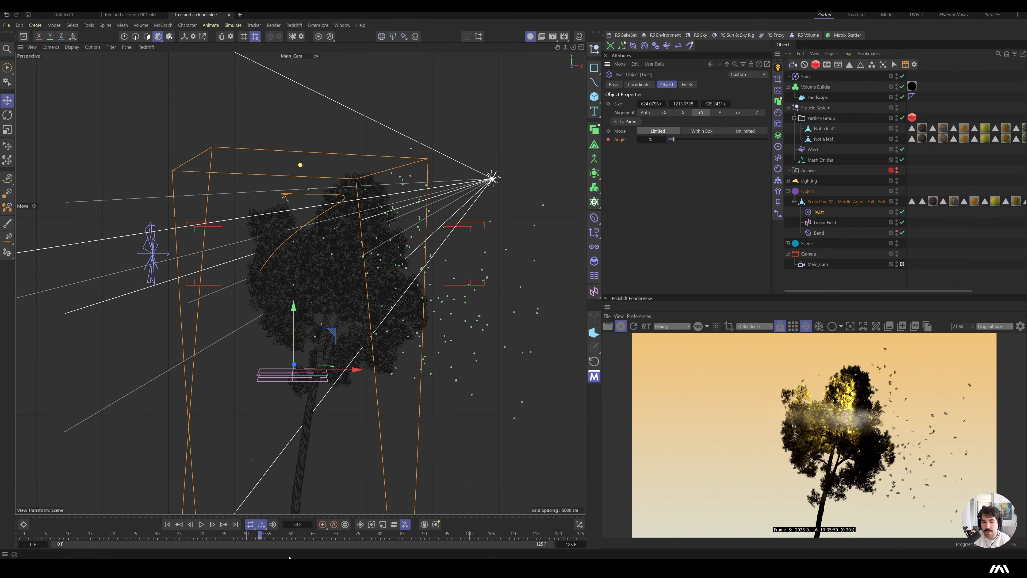
pyautogui.moveTo(258, 535); pyautogui.dragTo(0, 535)
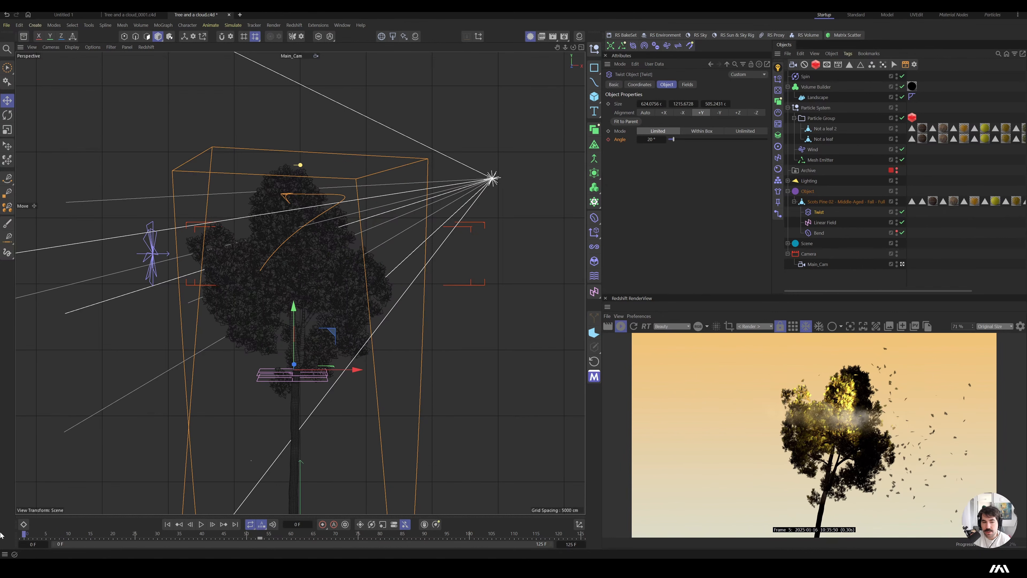
pyautogui.click(652, 139)
# Step: Set the Twist deformer's Angle to 0° at frame 125 and keyframe it
pyautogui.moveTo(354, 537); pyautogui.dragTo(585, 537)
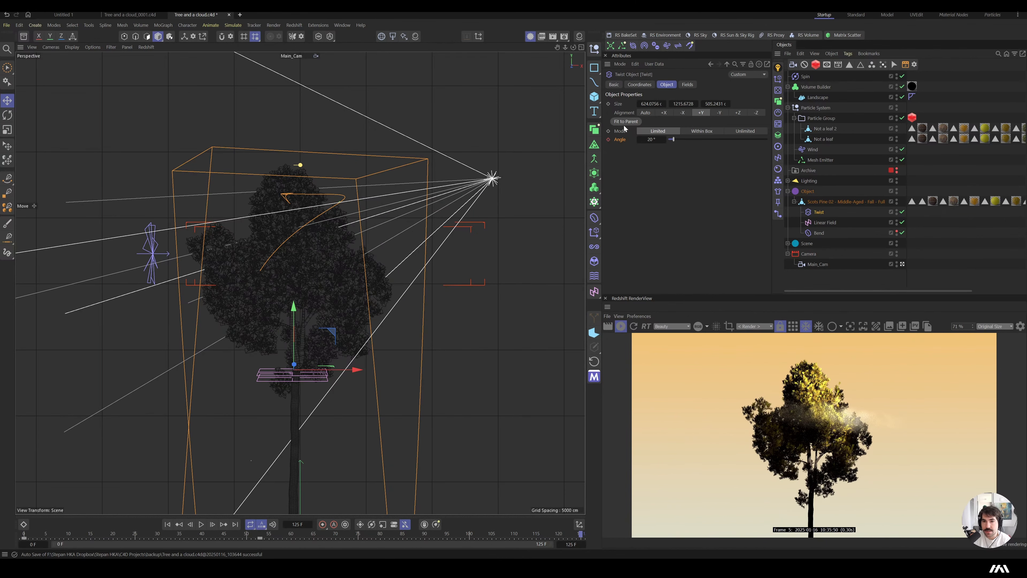
pyautogui.click(652, 139)
pyautogui.write('0')
pyautogui.press('Return')
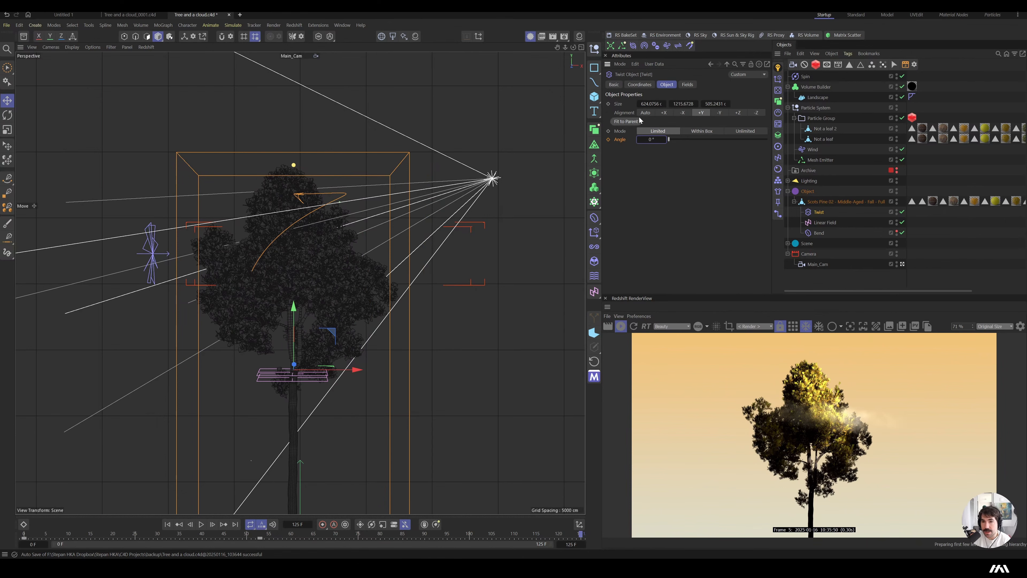
pyautogui.click(609, 139)
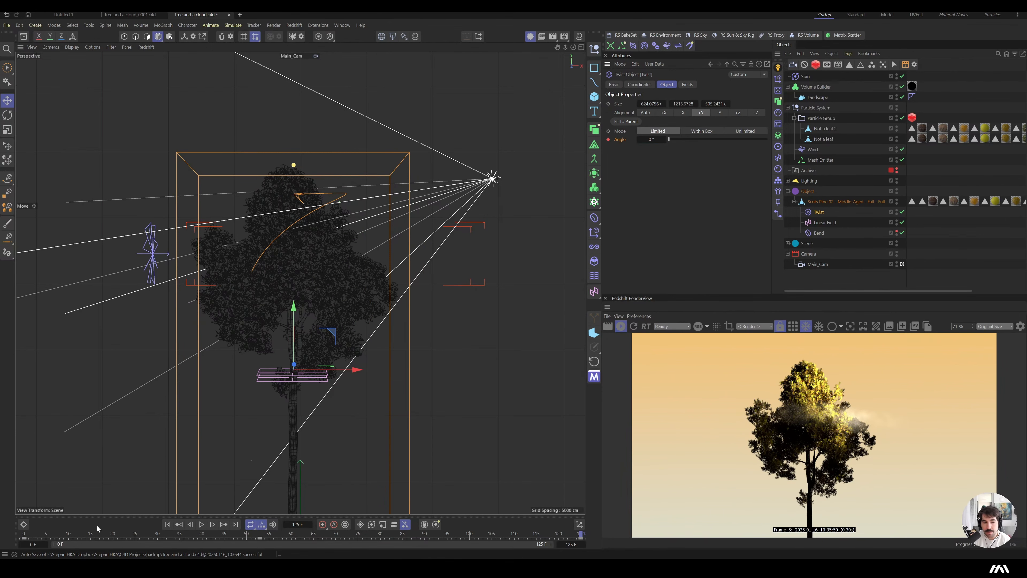
# Step: Show the Twist Angle's F-curve in an enlarged timeline and play the animation from the start
pyautogui.click(27, 525)
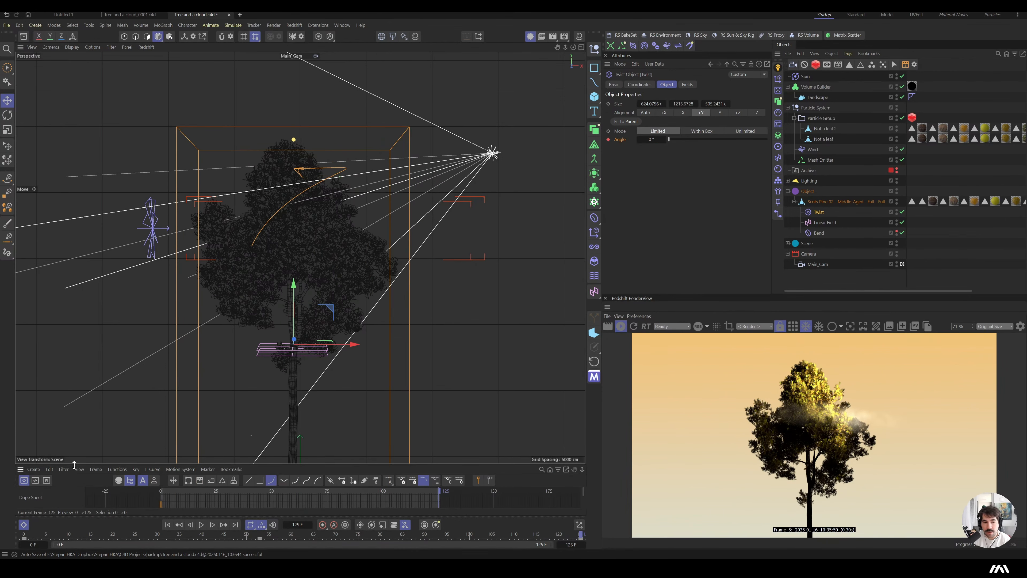
pyautogui.moveTo(141, 246); pyautogui.dragTo(142, 269)
pyautogui.press('Tab')
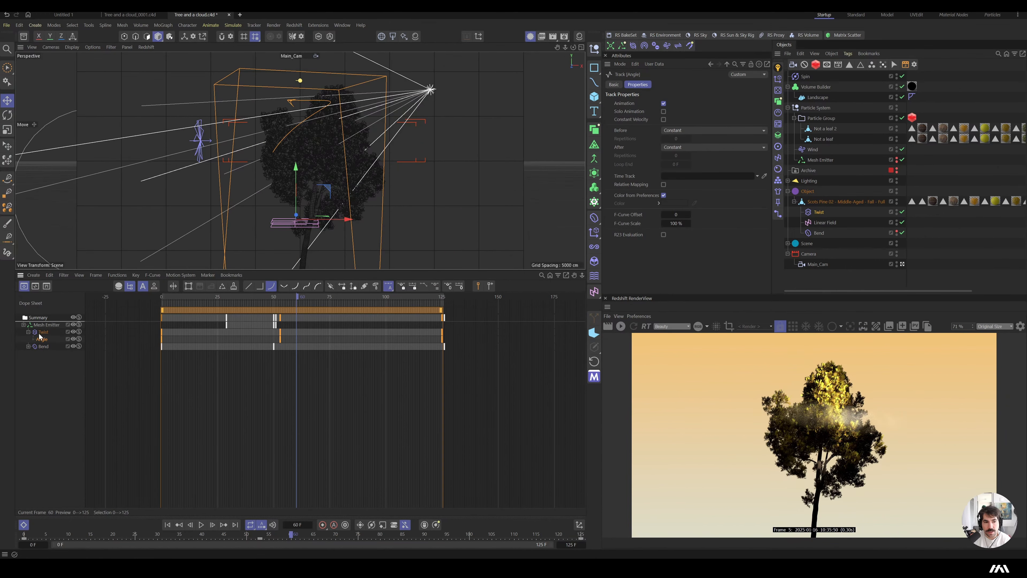
pyautogui.click(36, 286)
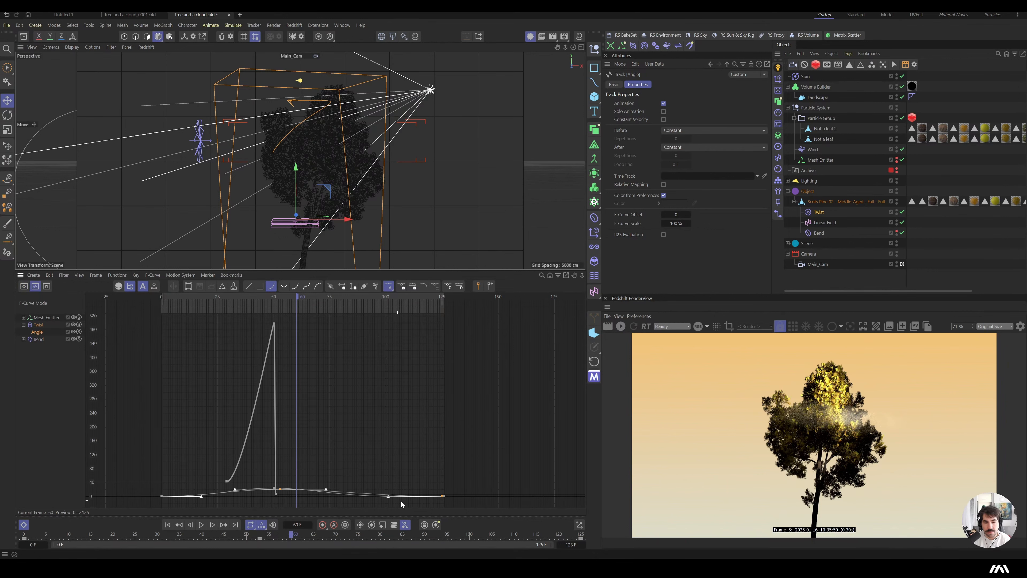
pyautogui.click(431, 504)
pyautogui.hotkey('shift', 'f')
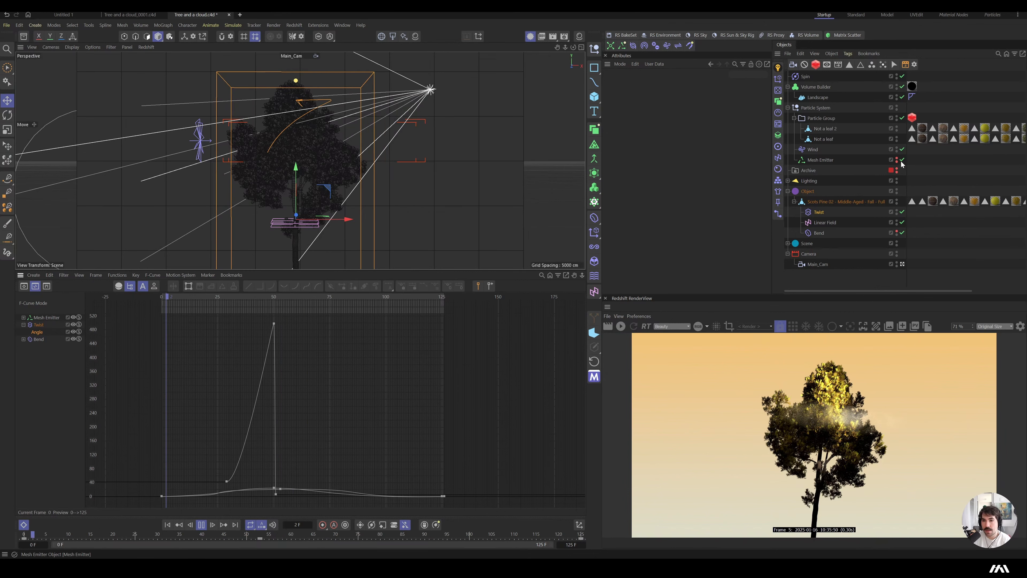
pyautogui.press('F8')
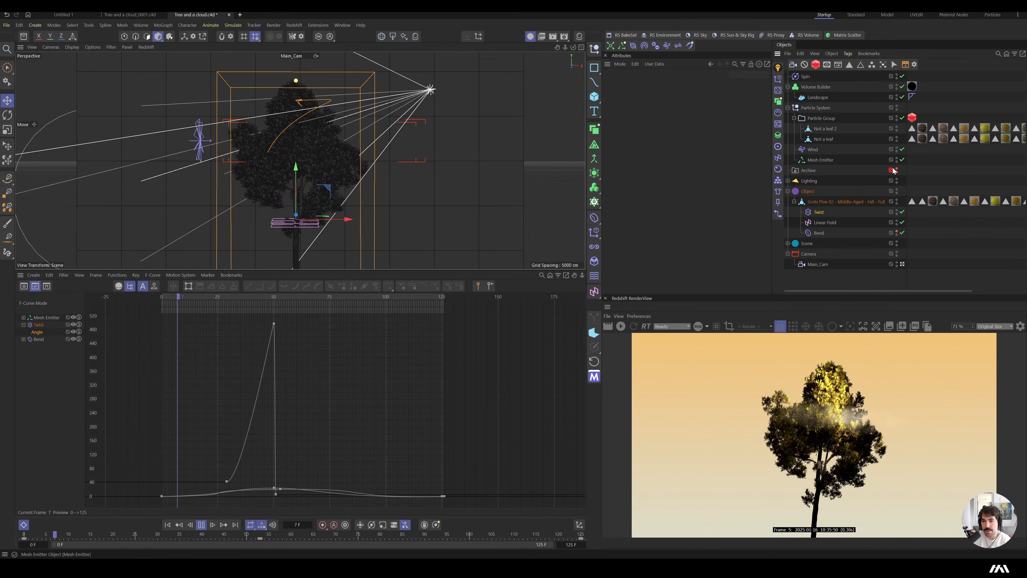
# Step: Cache the Particle Group and scrub the timeline to frame 115 to check the particles in the preview render
pyautogui.click(821, 118)
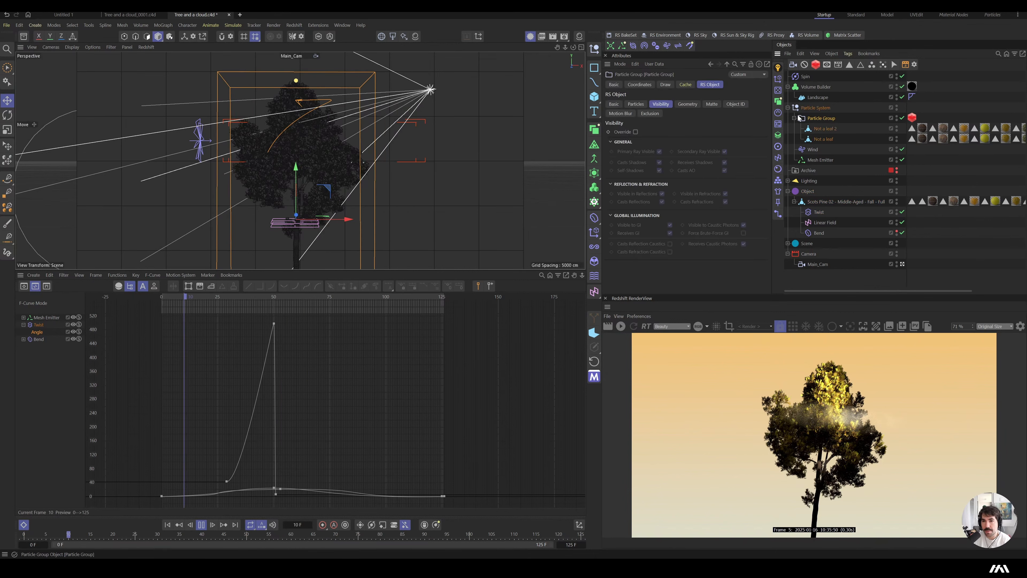
pyautogui.click(686, 84)
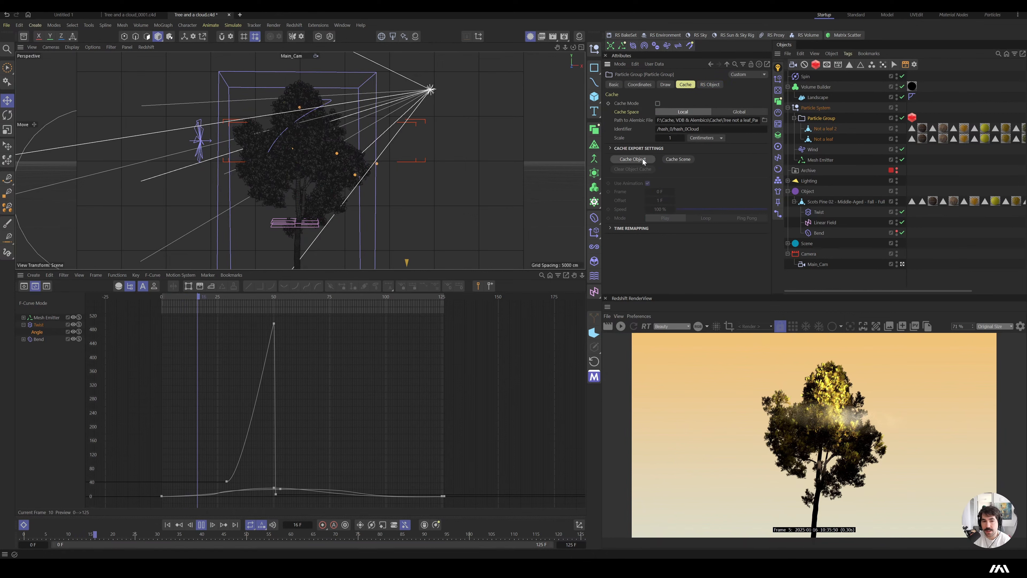
pyautogui.click(633, 159)
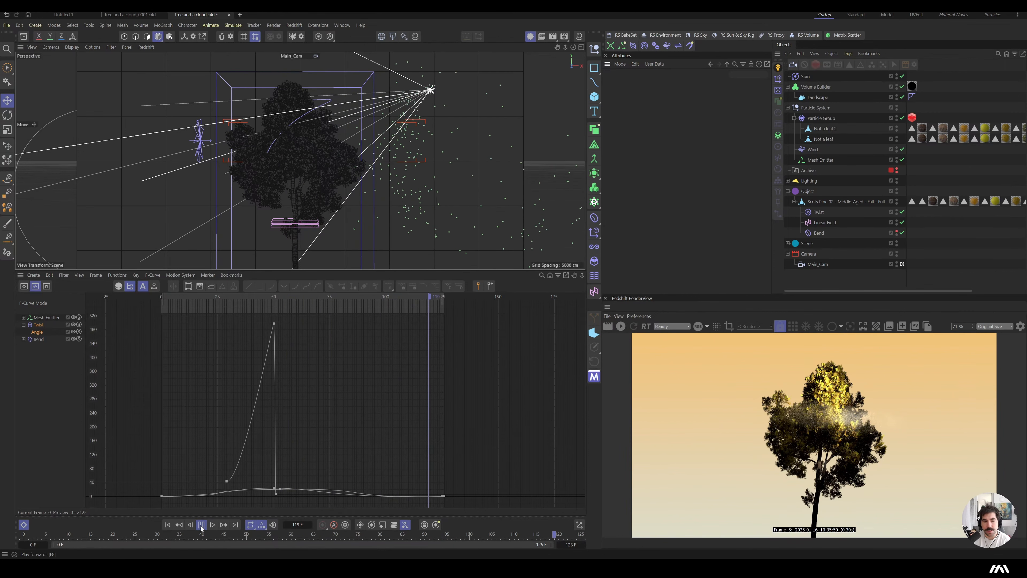
pyautogui.click(226, 296)
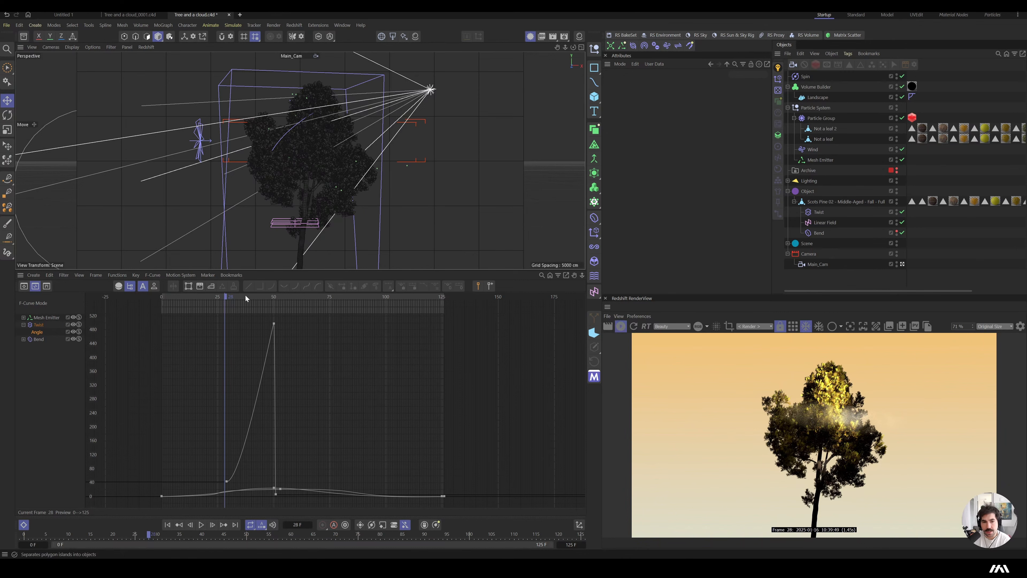
pyautogui.moveTo(275, 296); pyautogui.dragTo(420, 300)
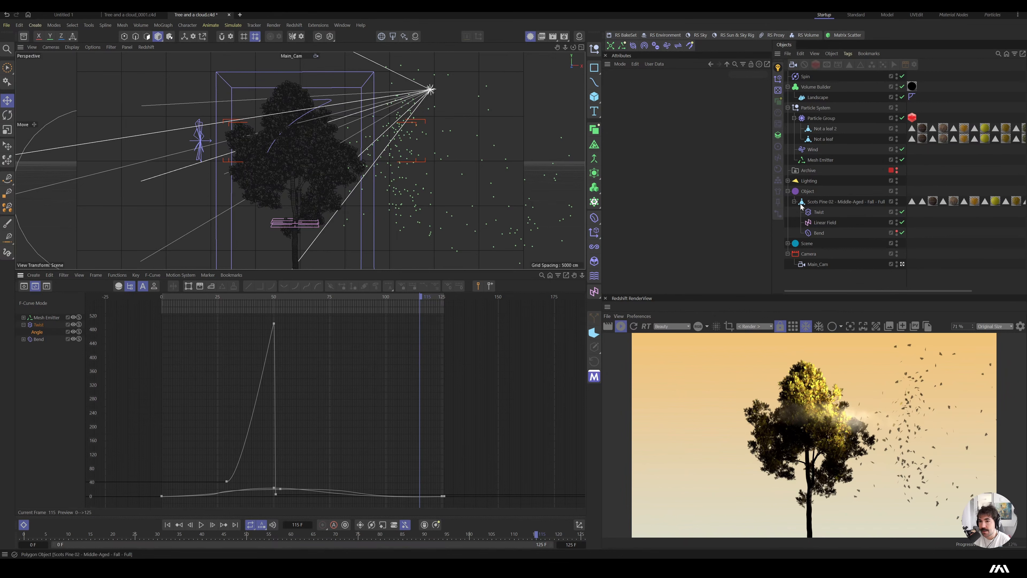
# Step: Set the animation Speed to 0.2 on the Maxon Noise driving the Volume Builder material's density, and move to frame 122
pyautogui.click(911, 87)
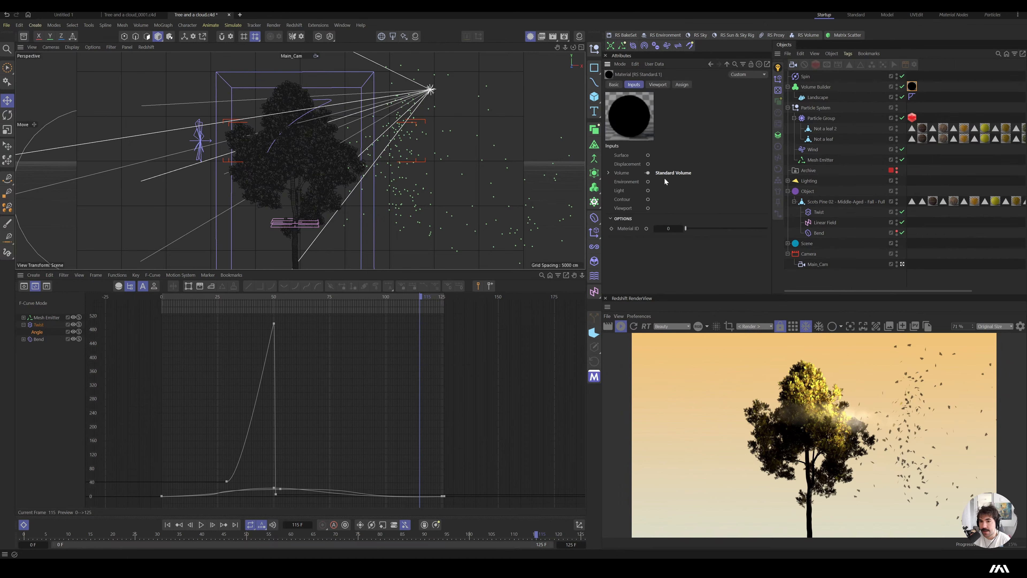
pyautogui.click(666, 174)
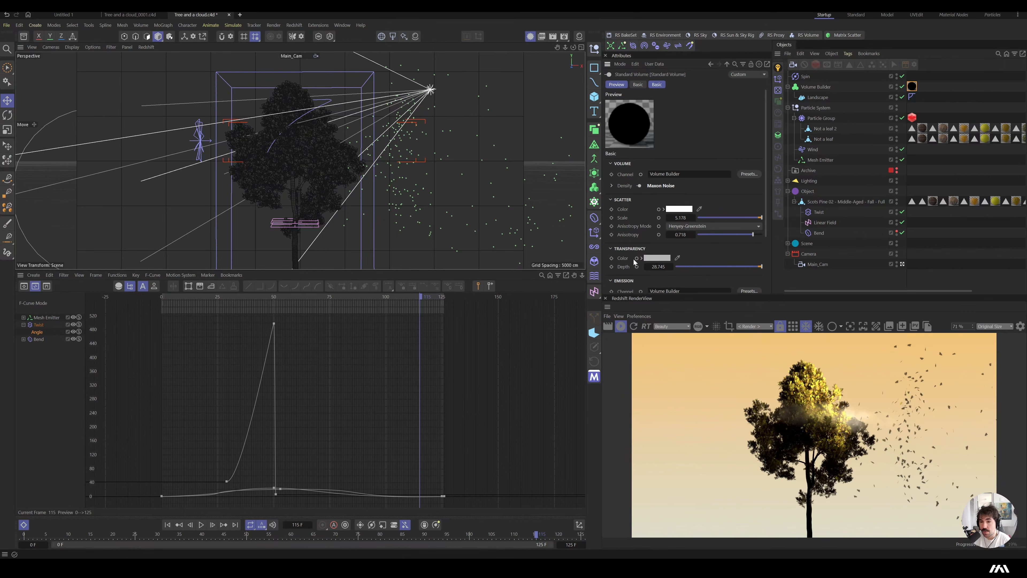
pyautogui.click(654, 186)
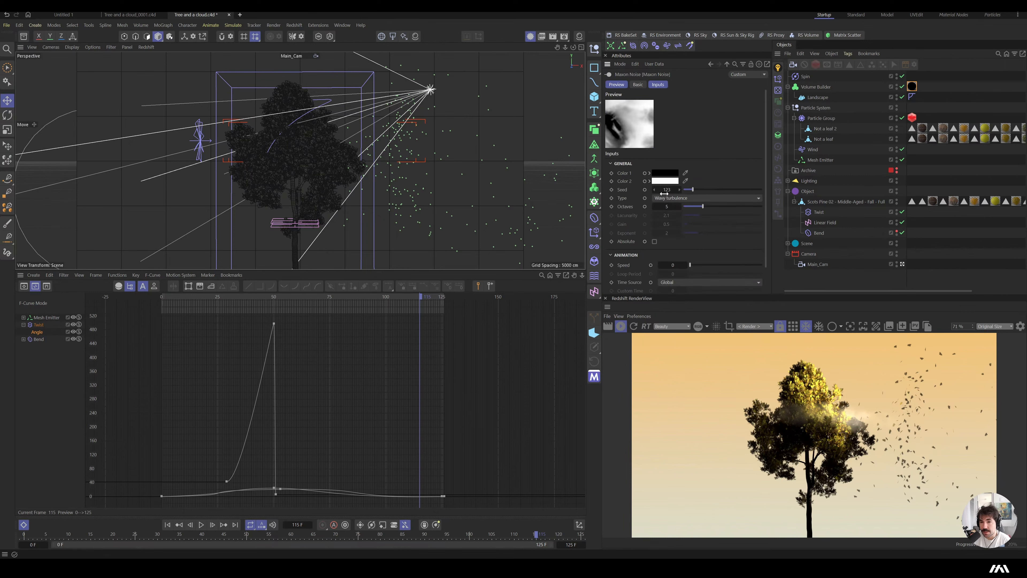
pyautogui.scroll(-4, 666, 220)
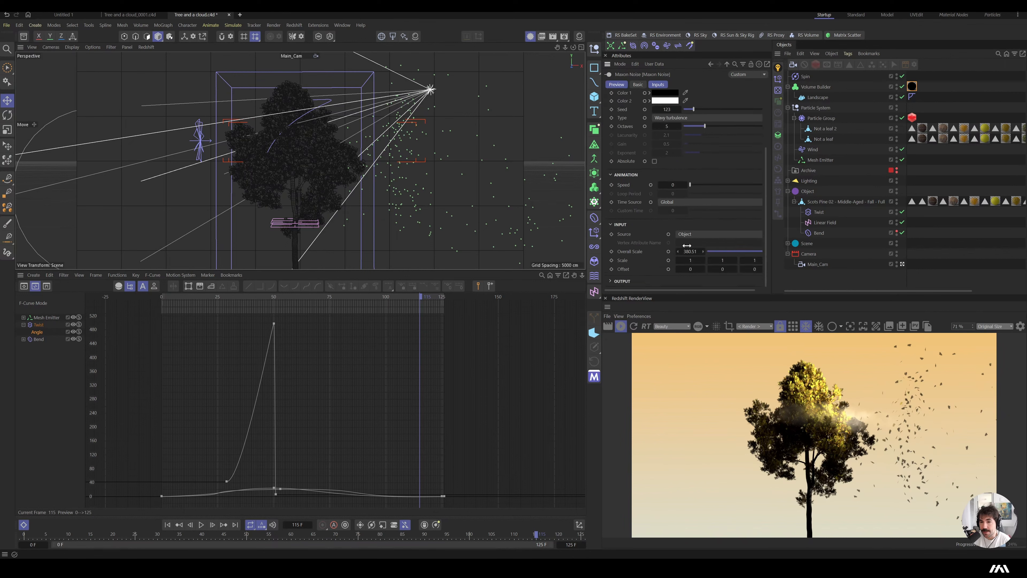
pyautogui.click(676, 186)
pyautogui.press('Return')
pyautogui.click(437, 297)
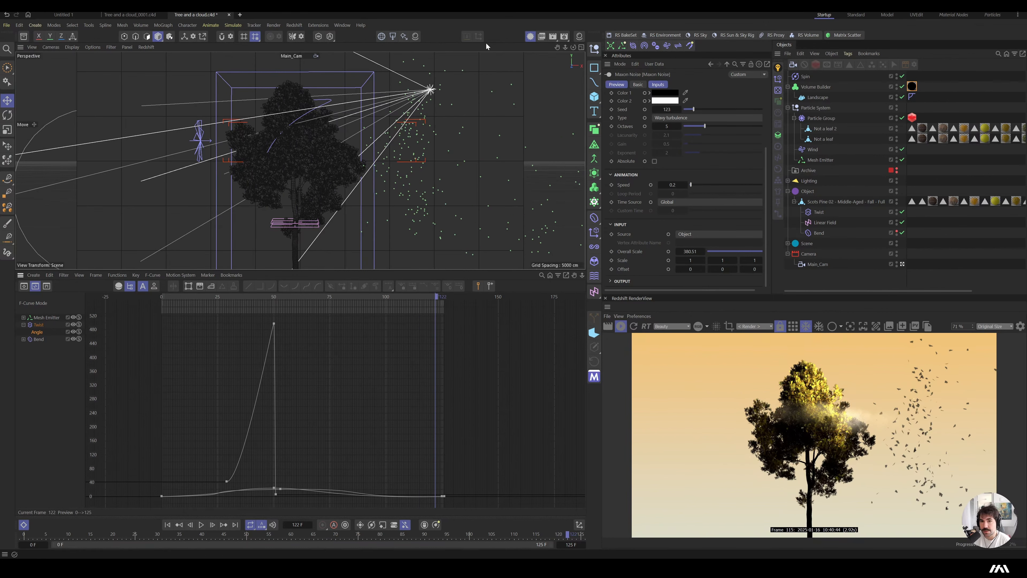
# Step: Try Maxon Noise animation Speeds of 0.25, 0.14 and 0.24 on the test plane, and close that project without saving
pyautogui.click(415, 38)
pyautogui.moveTo(441, 43)
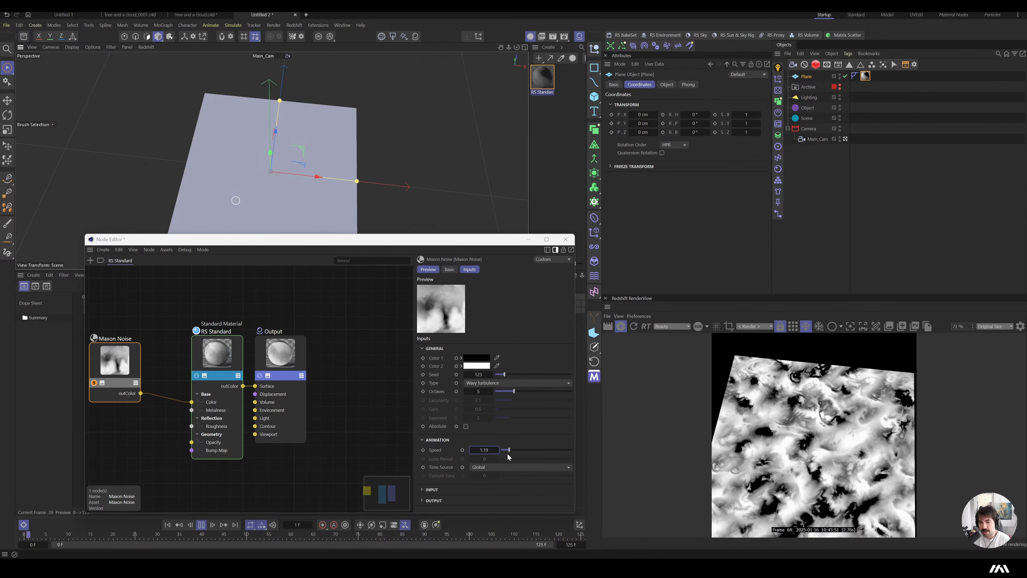
pyautogui.moveTo(508, 454); pyautogui.dragTo(503, 447)
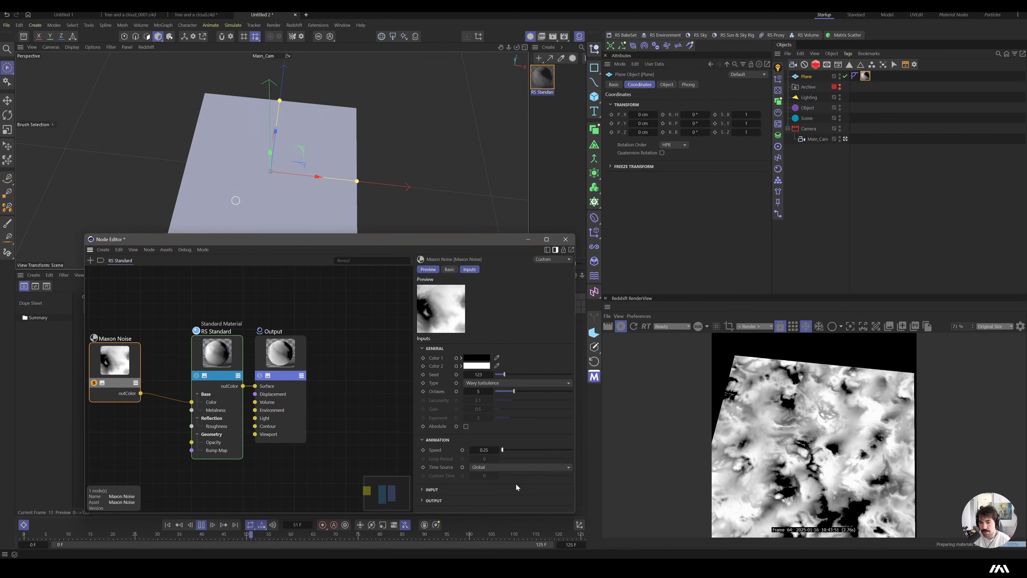
pyautogui.moveTo(485, 453); pyautogui.dragTo(480, 453)
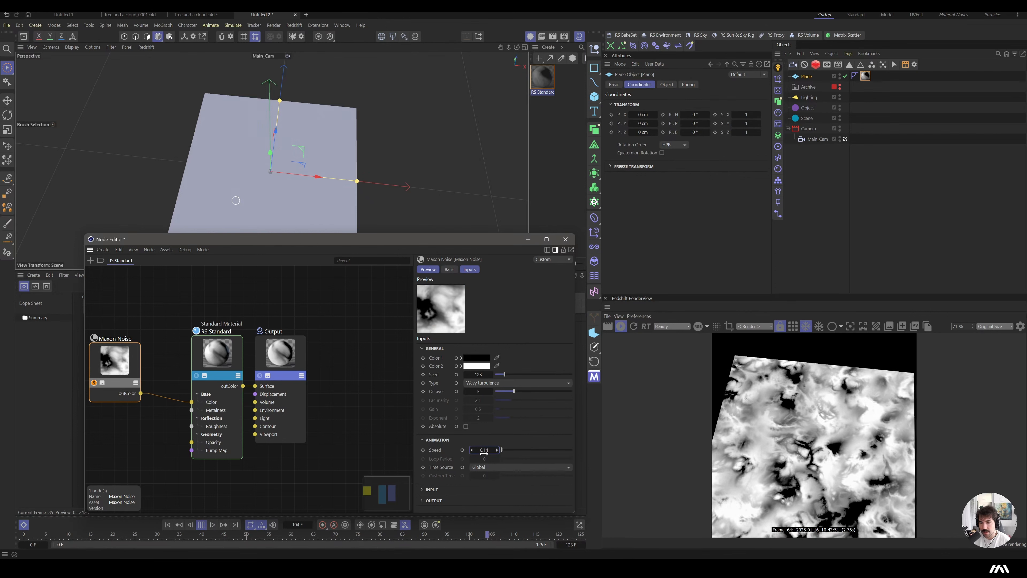
pyautogui.moveTo(484, 453); pyautogui.dragTo(491, 454)
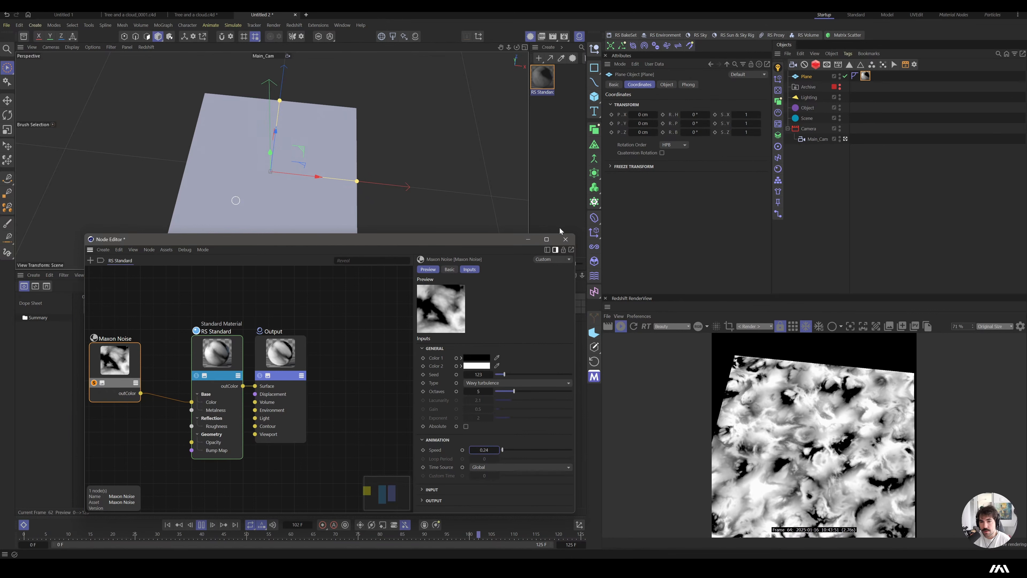
pyautogui.click(565, 240)
pyautogui.click(296, 15)
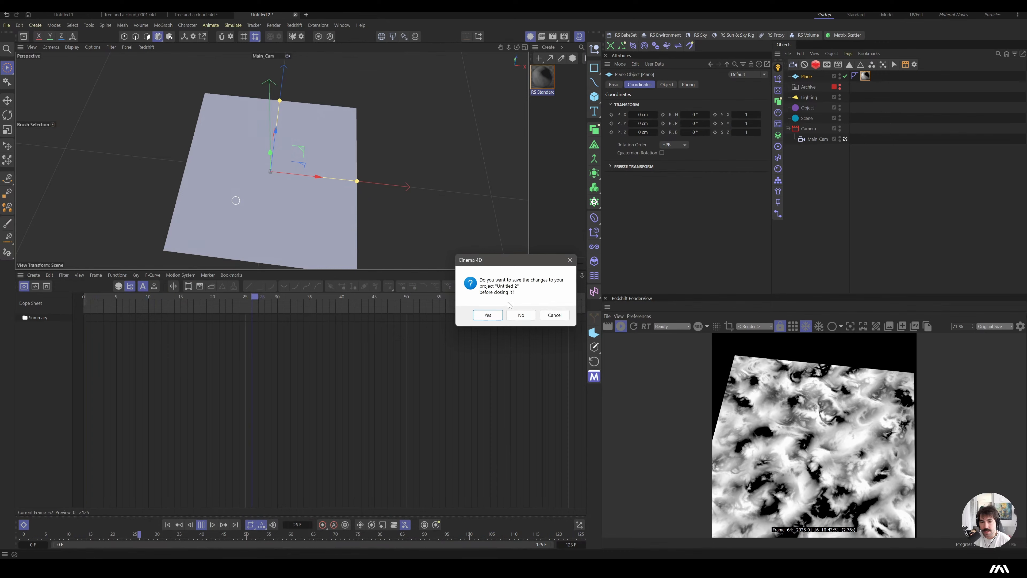
pyautogui.press('n')
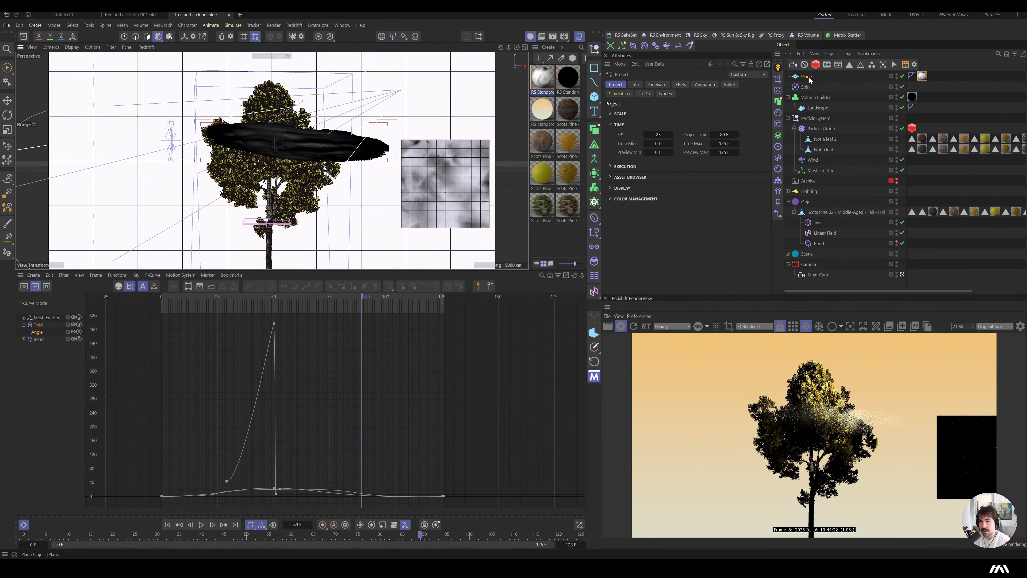
# Step: Delete the test Plane and set the volume material's Maxon Noise animation Speed to 0.25, checking the render at frame 91
pyautogui.press('Delete')
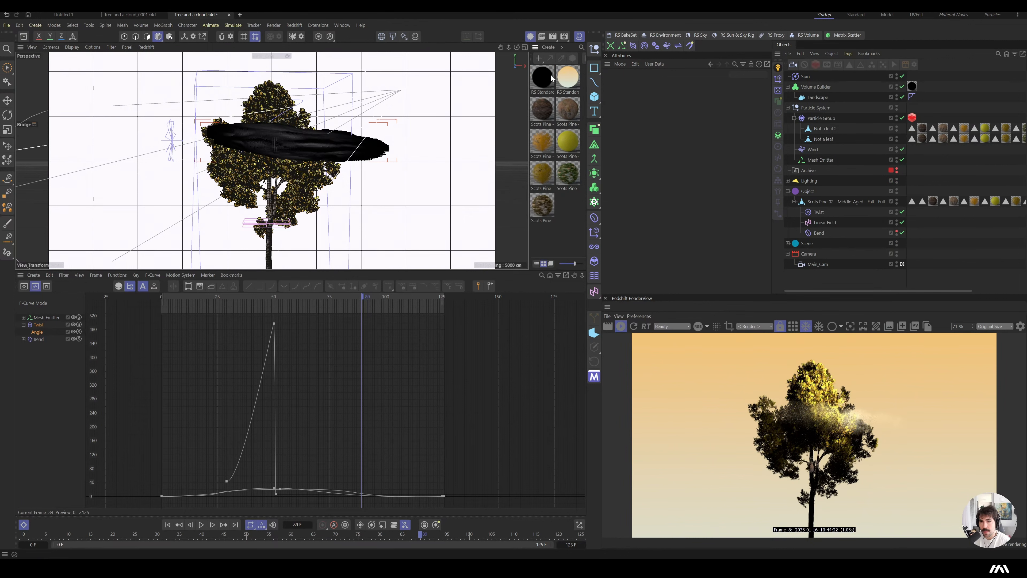
pyautogui.doubleClick(568, 76)
pyautogui.moveTo(931, 280); pyautogui.dragTo(1025, 293)
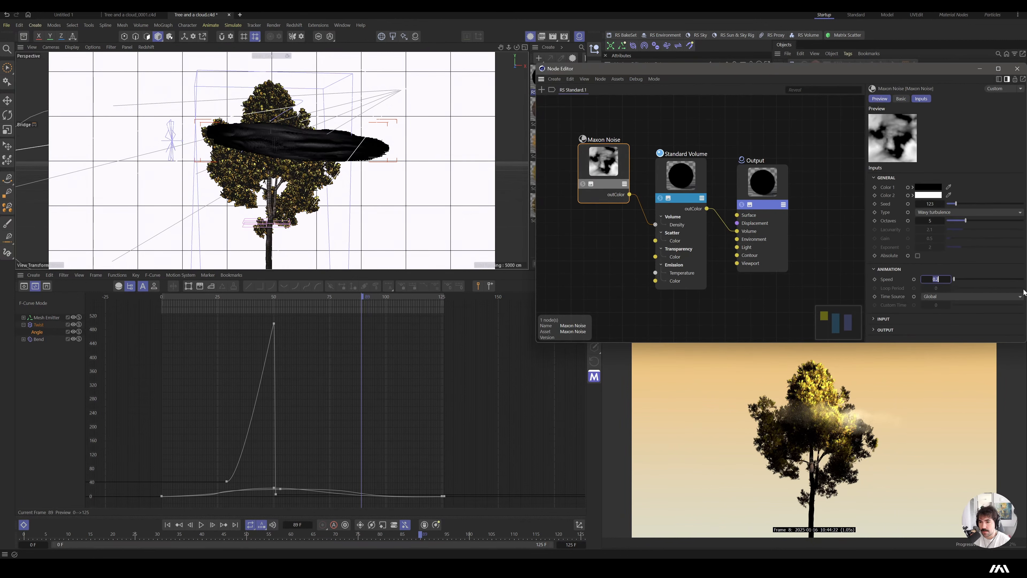
pyautogui.write('0')
pyautogui.press('Return')
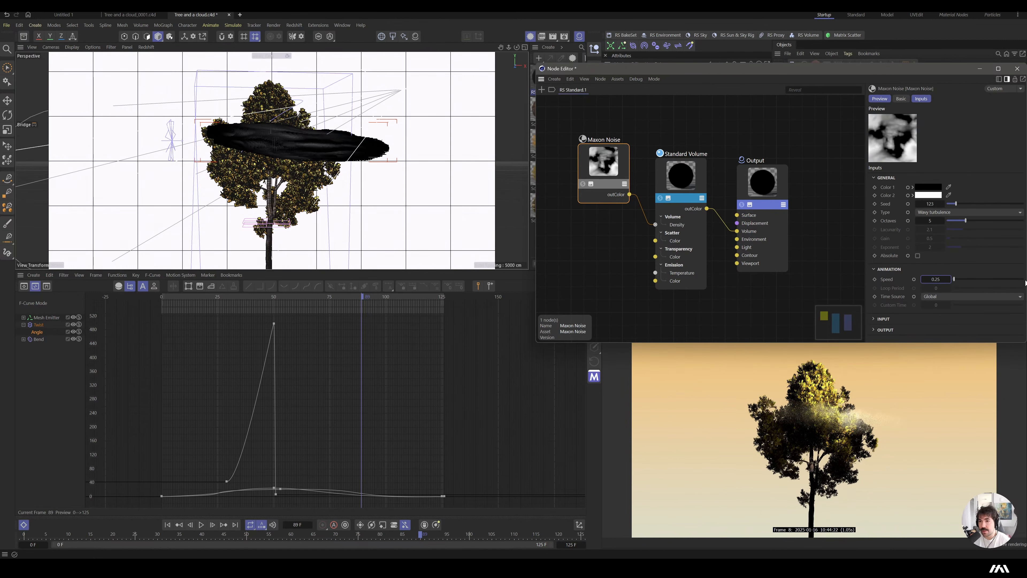
pyautogui.click(1015, 71)
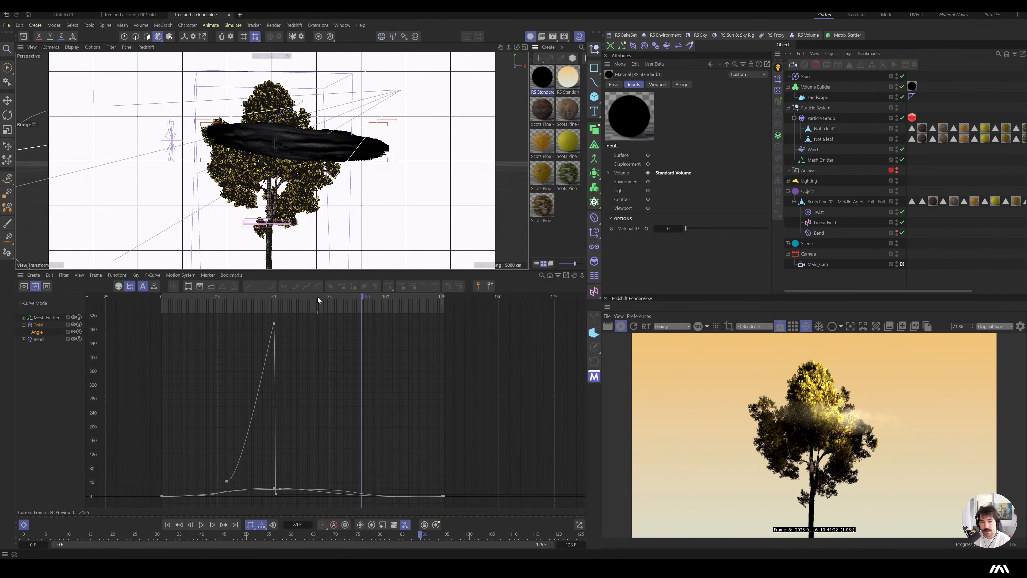
pyautogui.moveTo(317, 296); pyautogui.dragTo(366, 316)
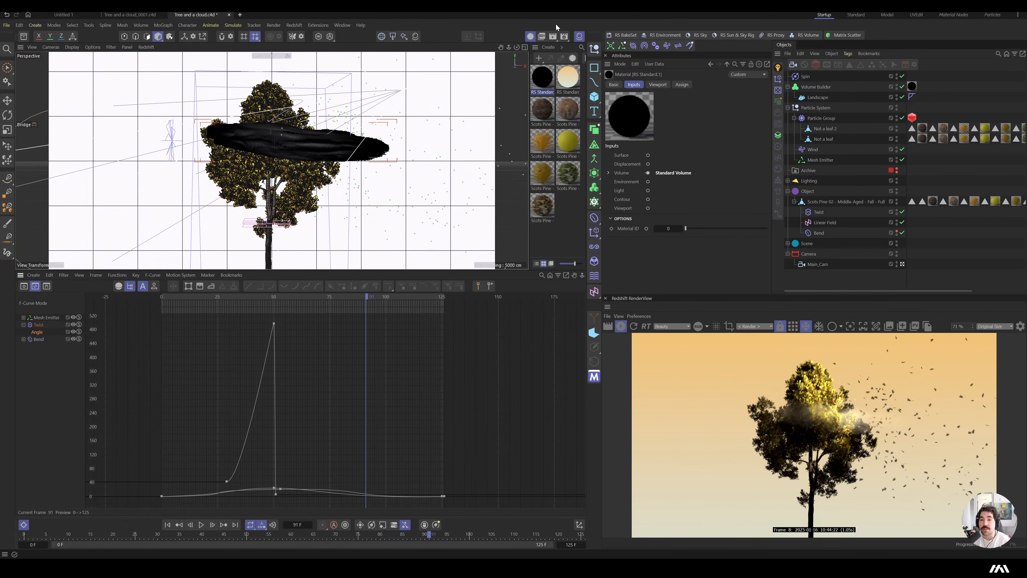
# Step: Open the render settings and set the Redshift Unified Sampling Threshold to 0.01
pyautogui.click(566, 35)
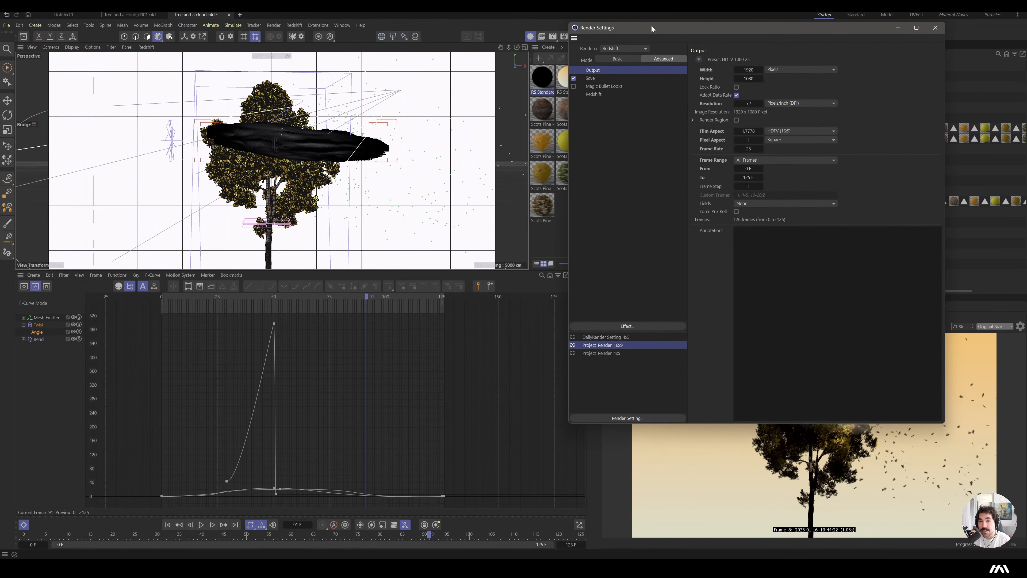
pyautogui.moveTo(652, 29); pyautogui.dragTo(348, 57)
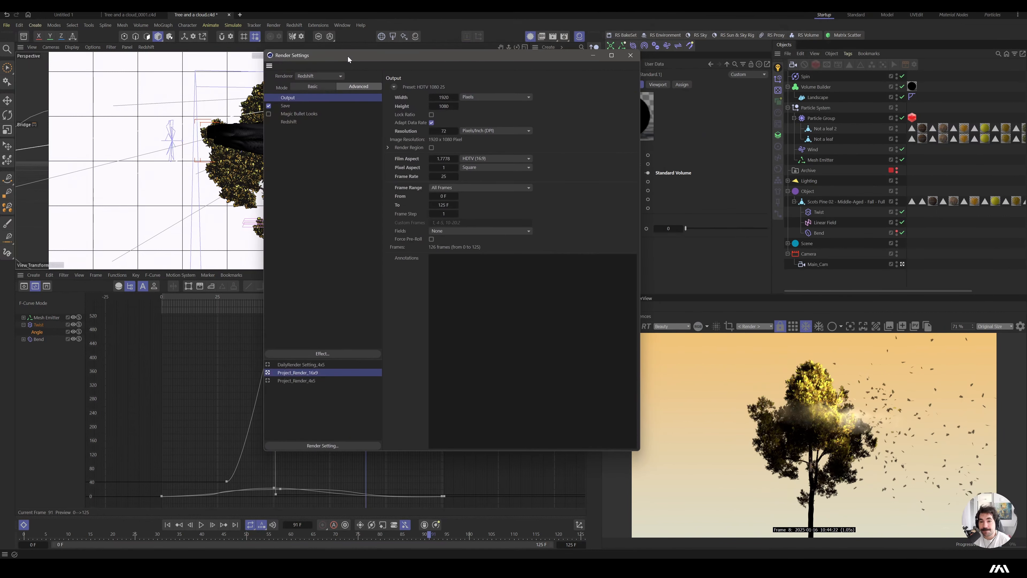
pyautogui.click(288, 123)
pyautogui.click(484, 169)
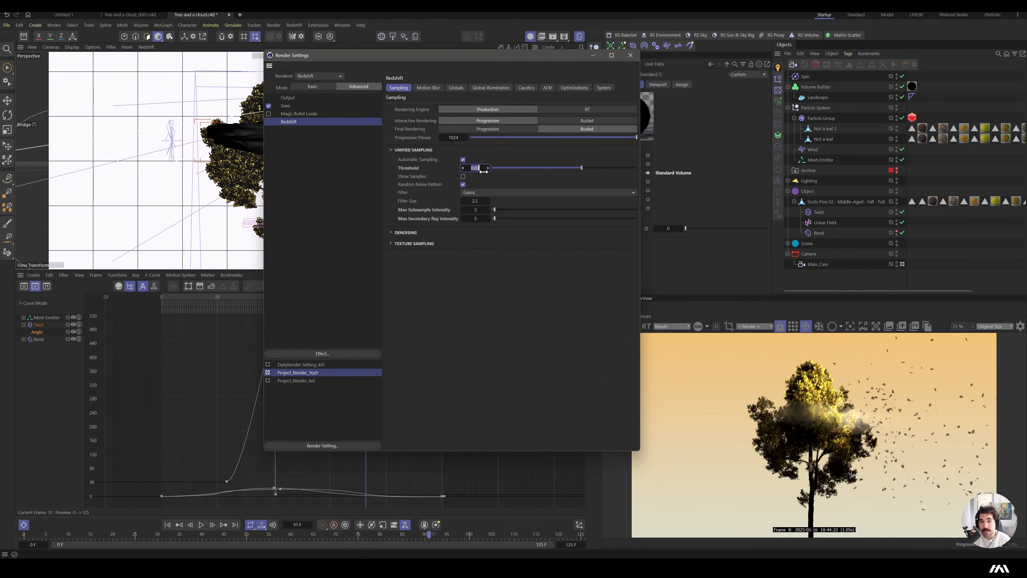
pyautogui.write('0.0')
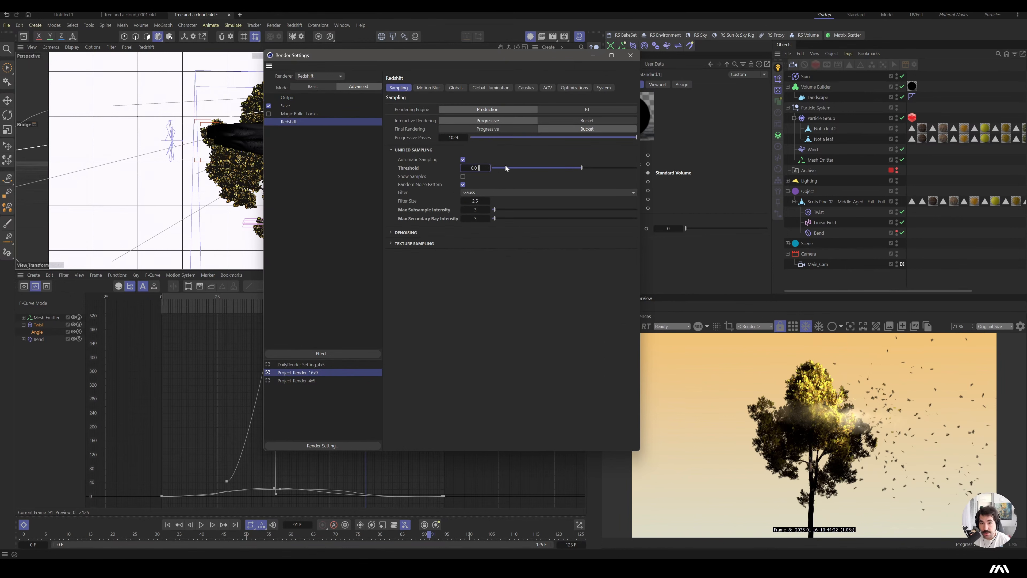
pyautogui.write('1')
pyautogui.press('Return')
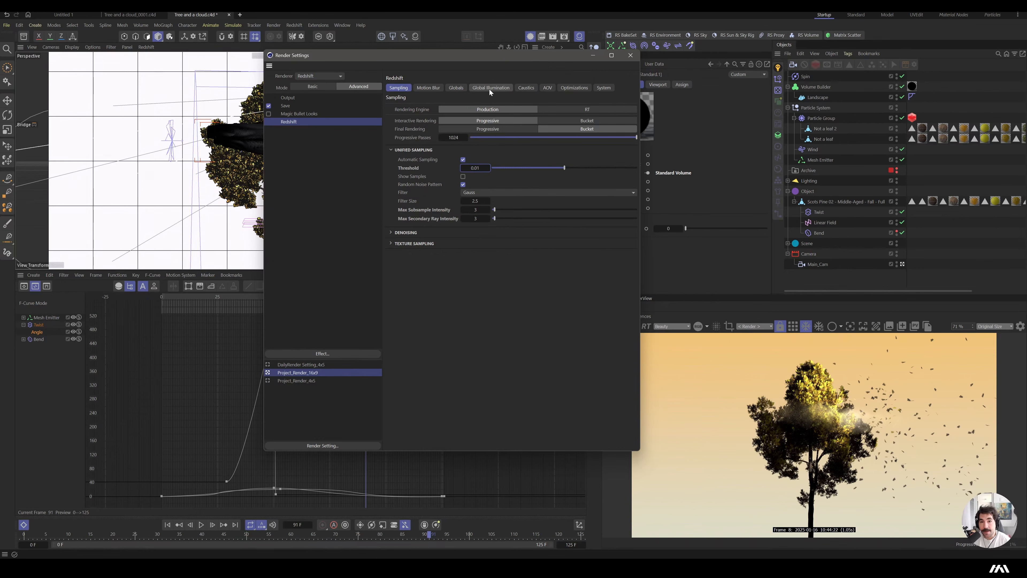
# Step: Take a screenshot of the Redshift Globals settings with the scene, and paste it into the Redshift Render Assistant chat
pyautogui.click(463, 88)
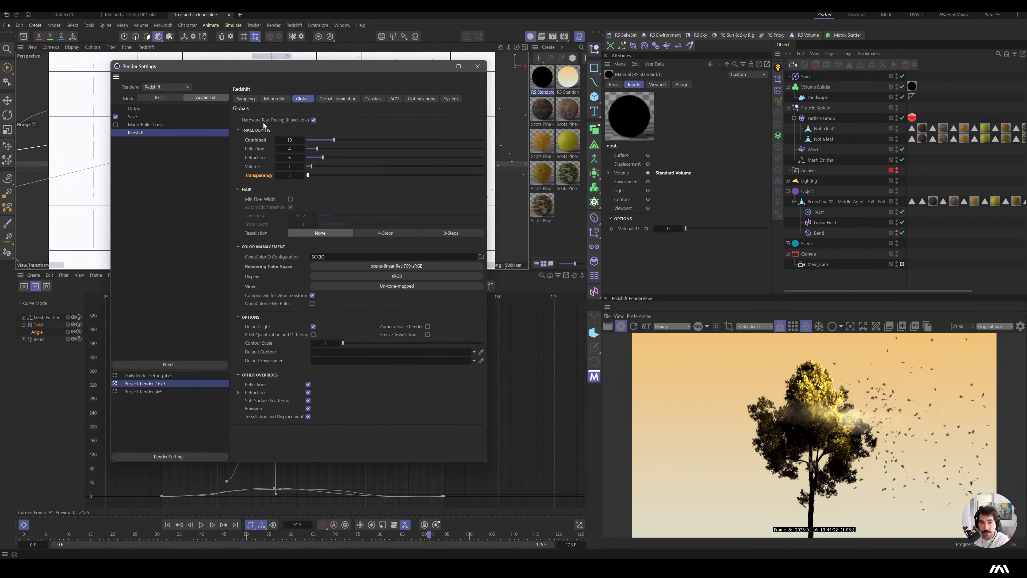
pyautogui.press('super+shift+s')
pyautogui.moveTo(100, 33); pyautogui.dragTo(1025, 541)
pyautogui.press('super')
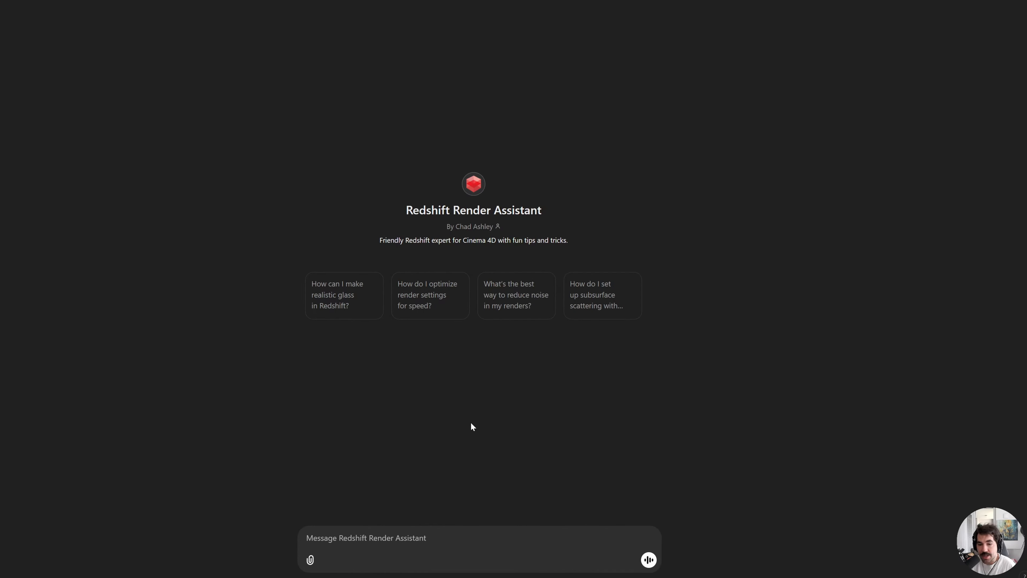
pyautogui.hotkey('ctrl', 'v')
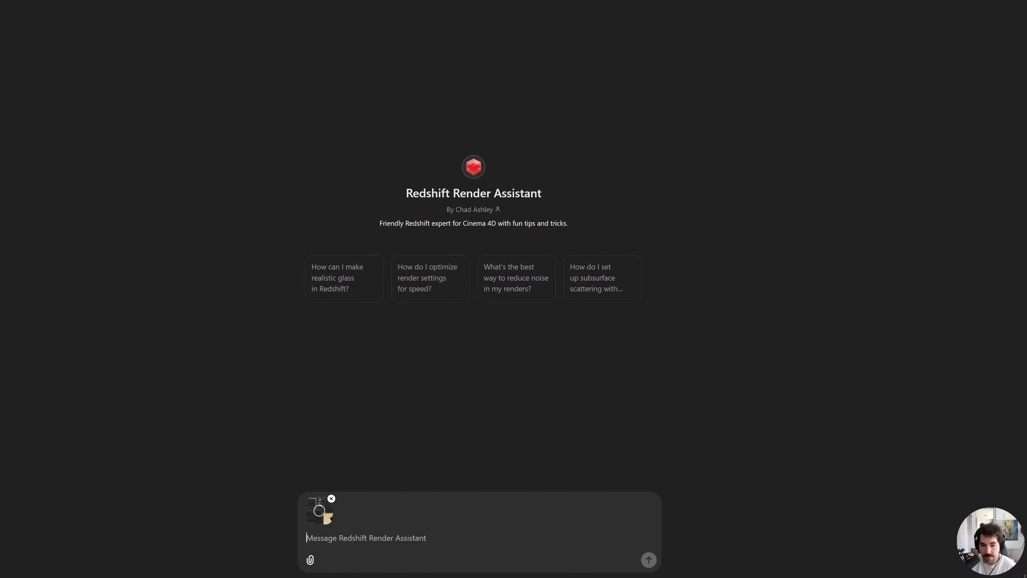
# Step: Ask the Redshift Render Assistant "how to improve my render time here"
pyautogui.write('how to im')
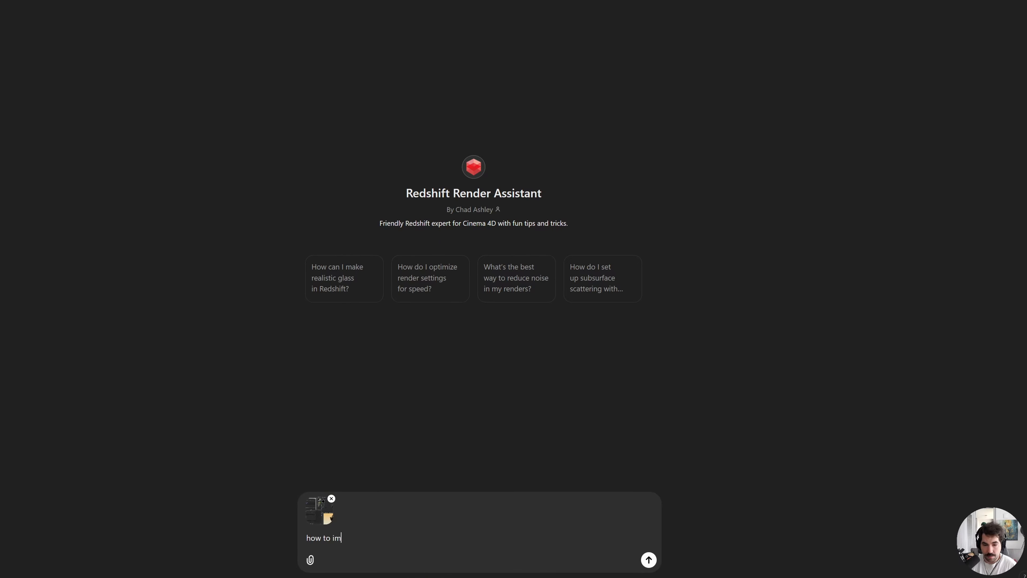
pyautogui.write('prove m')
pyautogui.write('y rende')
pyautogui.write('ere')
pyautogui.press('Return')
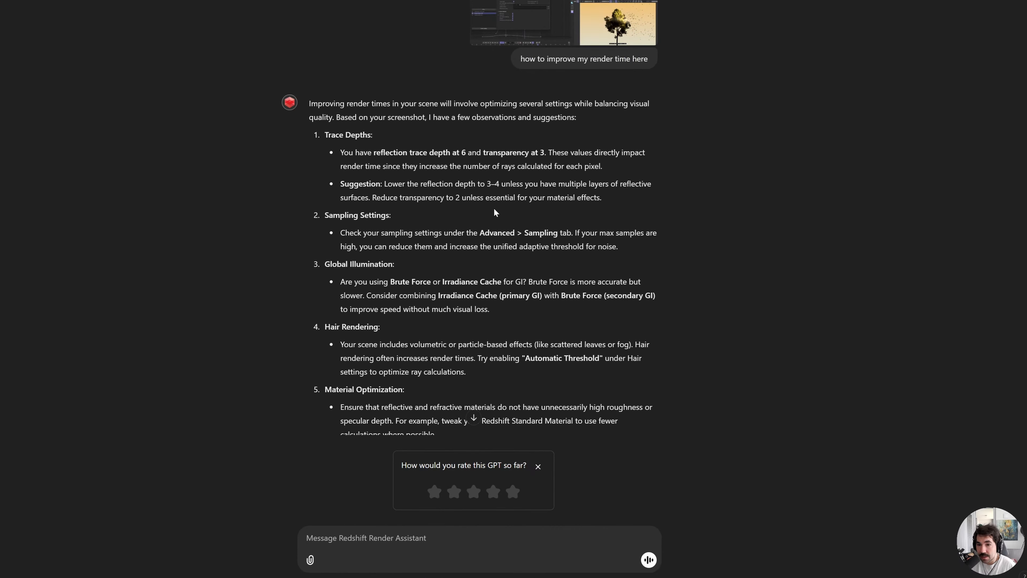
# Step: Switch back to Cinema 4D, review the Redshift sampling and global settings, and set the Transparency trace depth to 2
pyautogui.hotkey('alt', 'Tab')
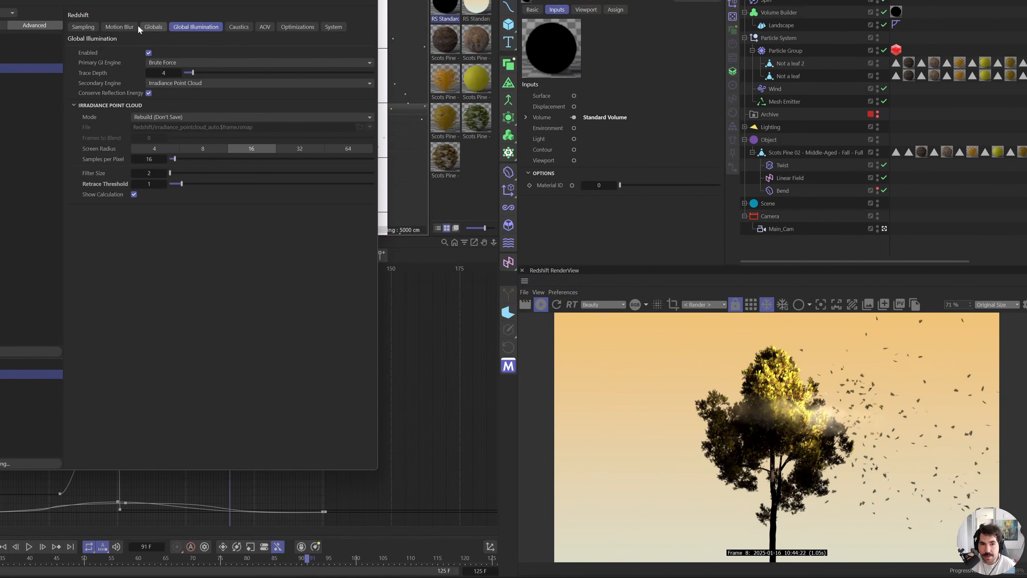
pyautogui.click(113, 26)
pyautogui.click(94, 26)
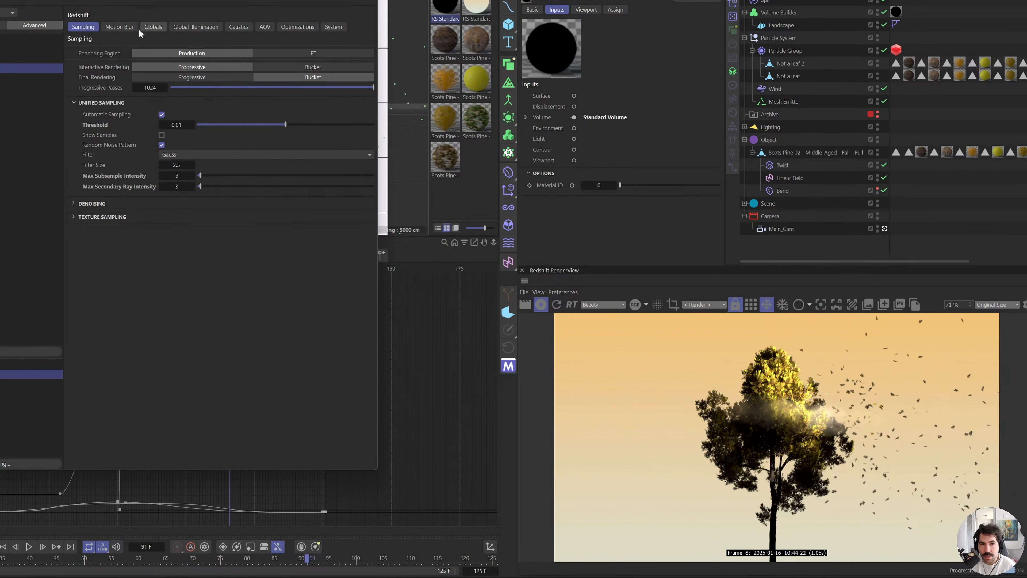
pyautogui.click(152, 27)
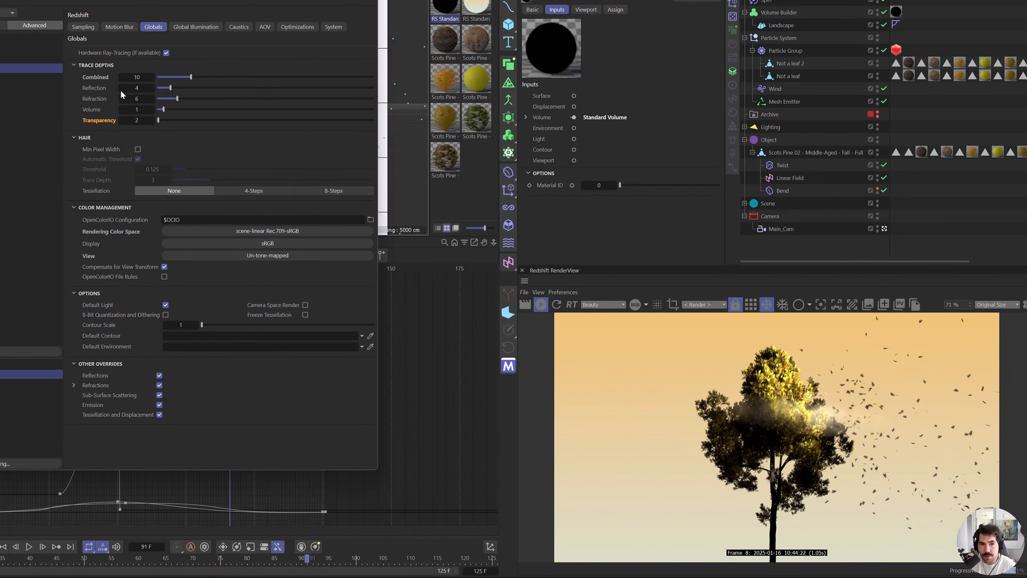
# Step: Switch to the Redshift Render Assistant chat and read through its suggestions for shortening the render time
pyautogui.hotkey('alt', 'Tab')
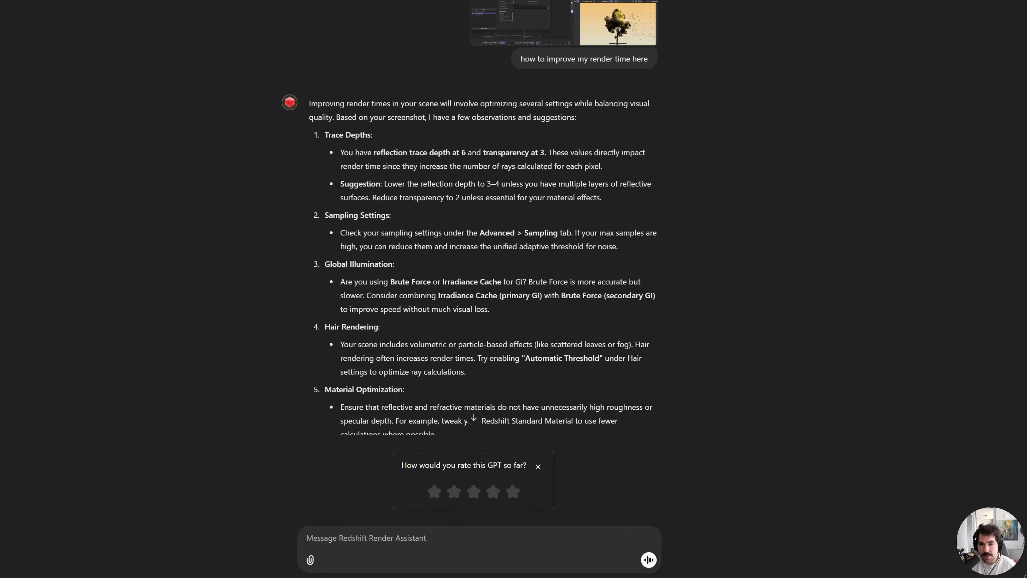
pyautogui.scroll(-1, 478, 243)
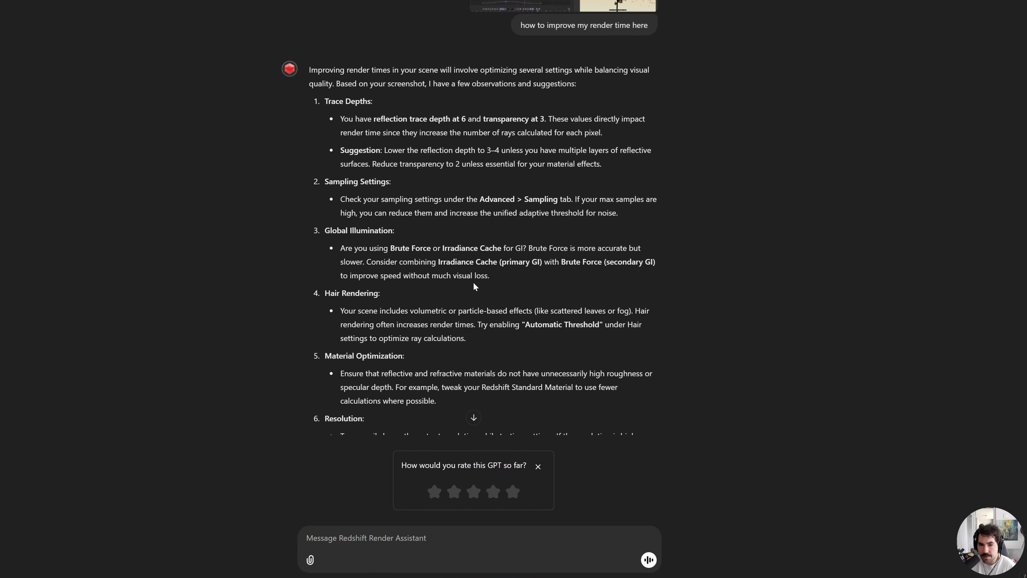
pyautogui.scroll(-3, 472, 289)
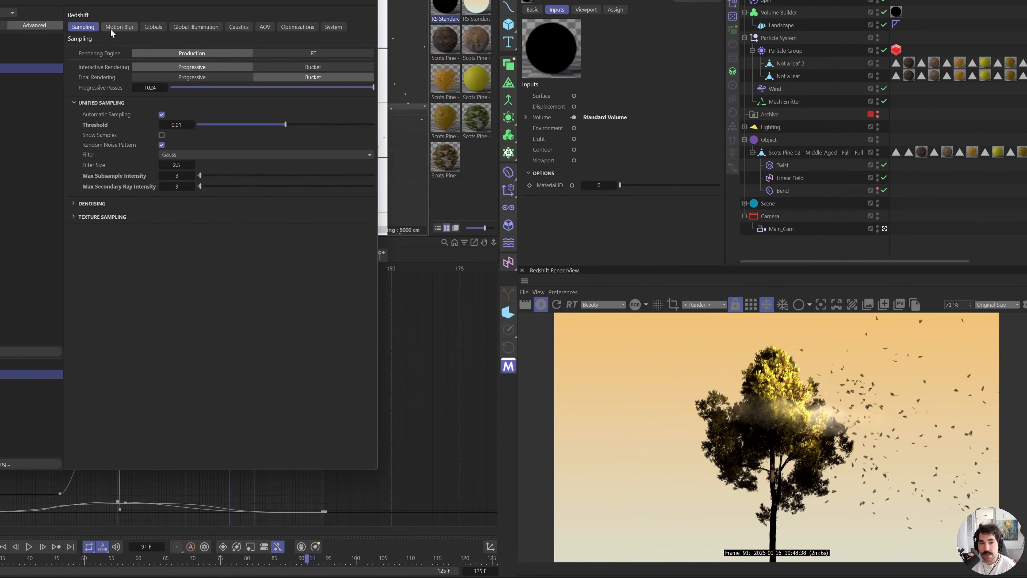
# Step: Review the Redshift global and sampling settings, expand the Denoising options, and set the AOV mode to Disabled
pyautogui.click(113, 29)
pyautogui.click(155, 26)
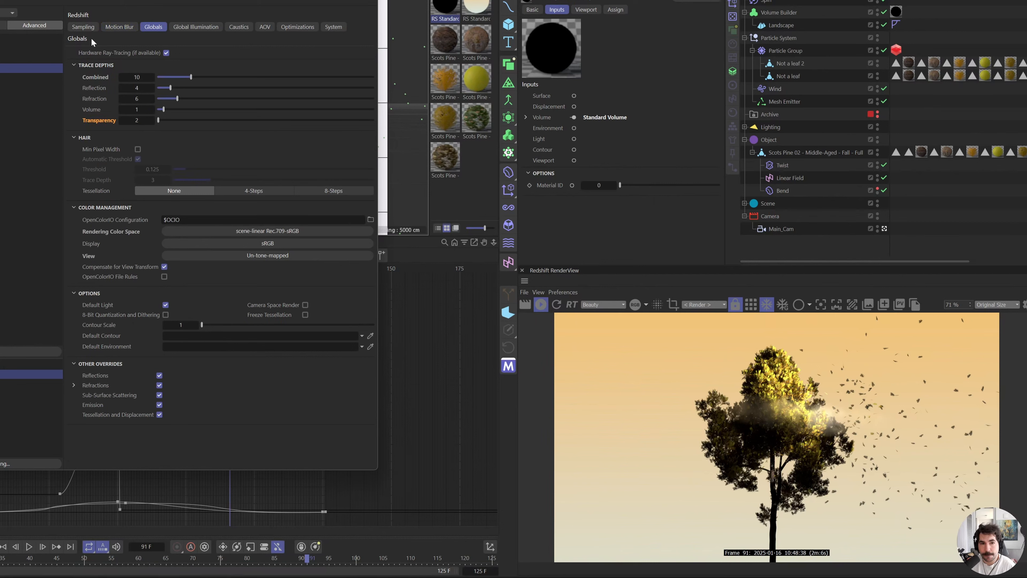
pyautogui.click(93, 28)
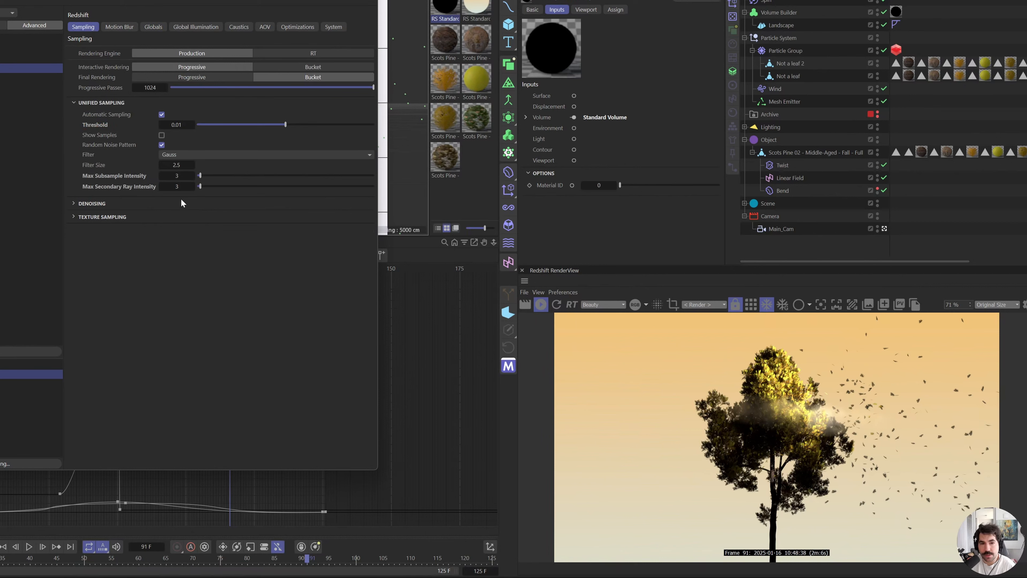
pyautogui.click(110, 205)
pyautogui.click(236, 26)
pyautogui.click(261, 26)
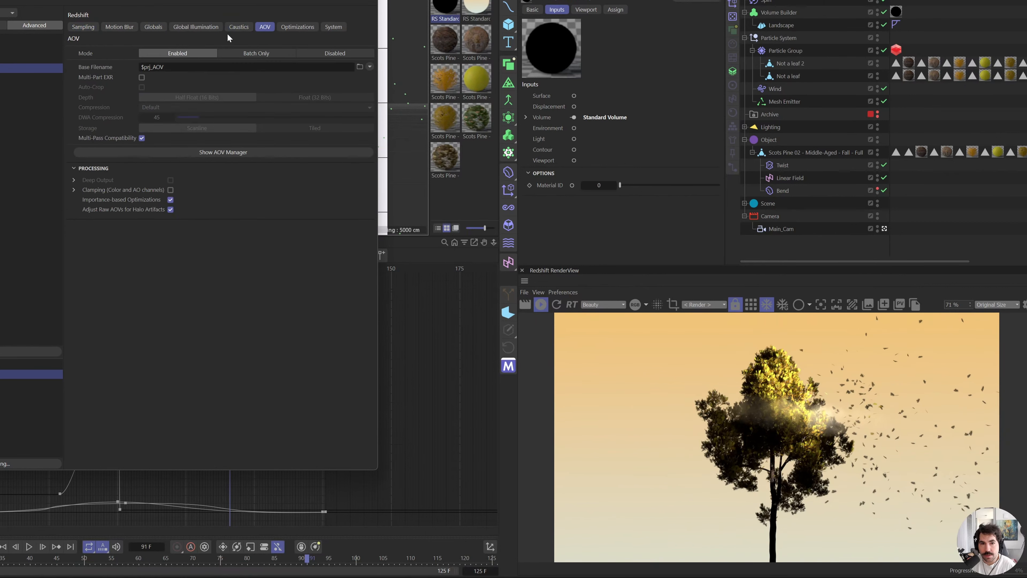
pyautogui.click(336, 53)
pyautogui.click(82, 26)
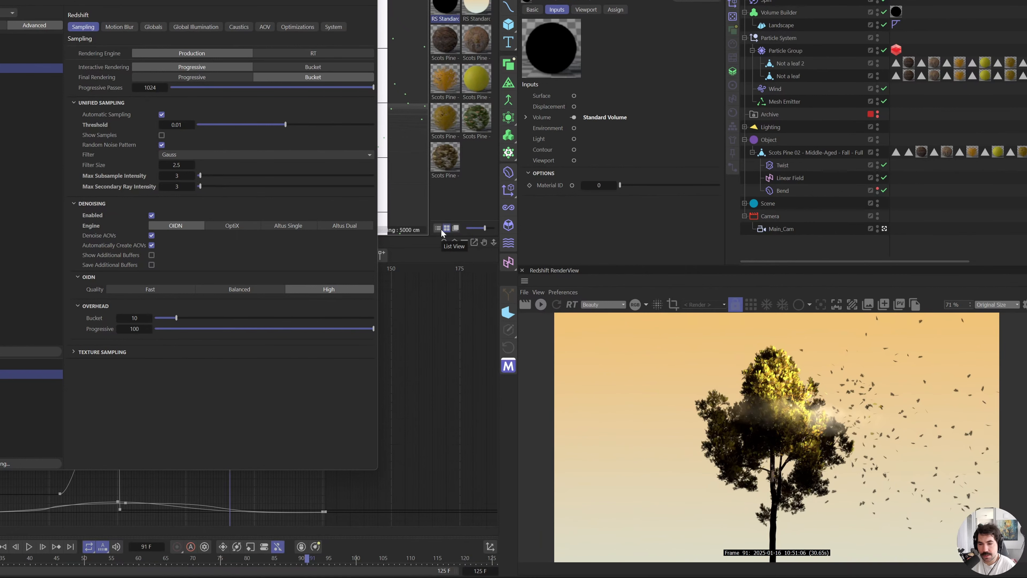
# Step: Try a Unified Sampling Threshold of 0.03 for a faster render
pyautogui.click(177, 124)
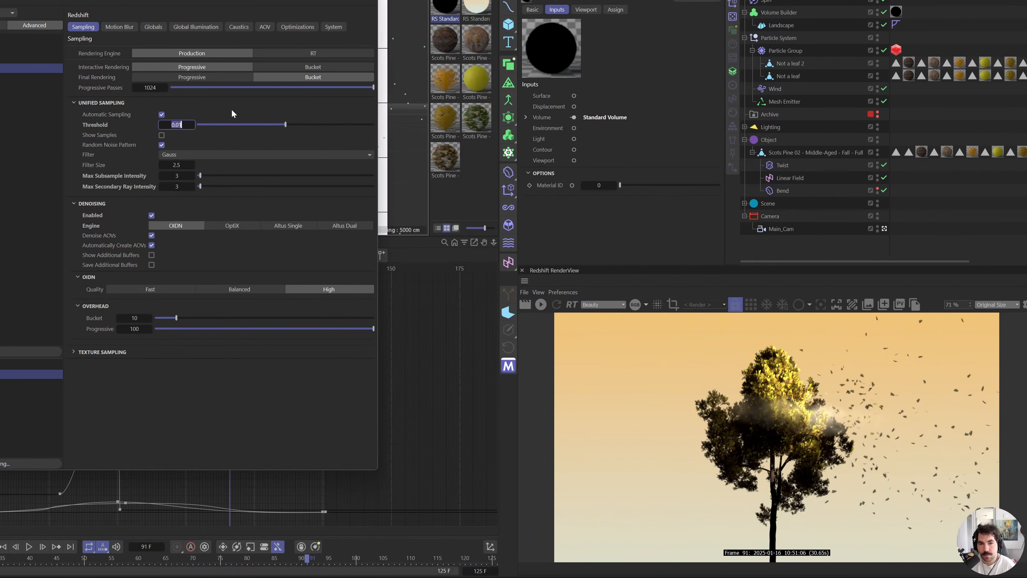
pyautogui.write('0')
pyautogui.press('Return')
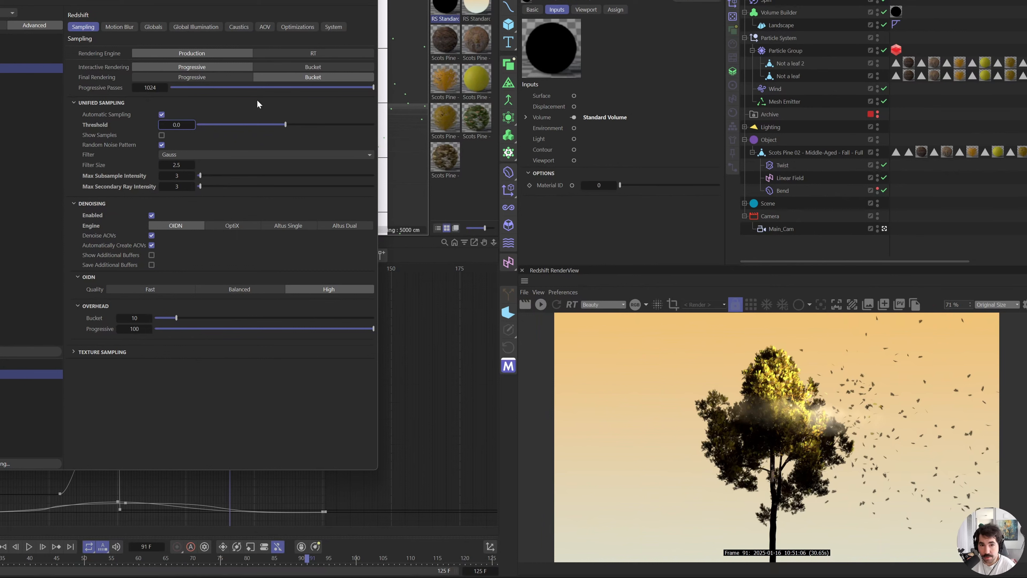
pyautogui.write('3')
pyautogui.press('Return')
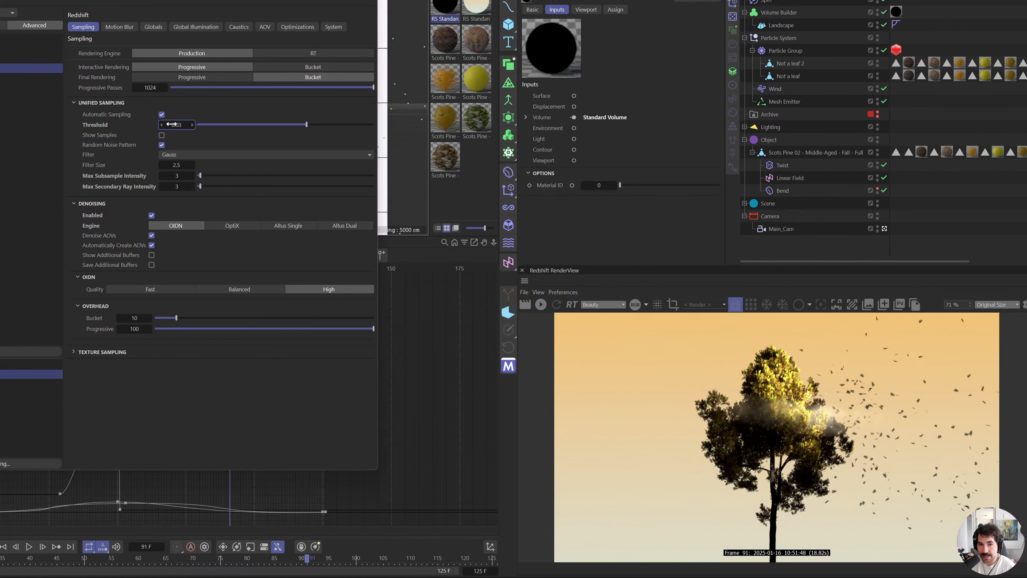
# Step: Set the Unified Sampling Threshold to 0.05 and render frame 91 again in the Redshift RenderView to inspect the tree and fog
pyautogui.click(172, 125)
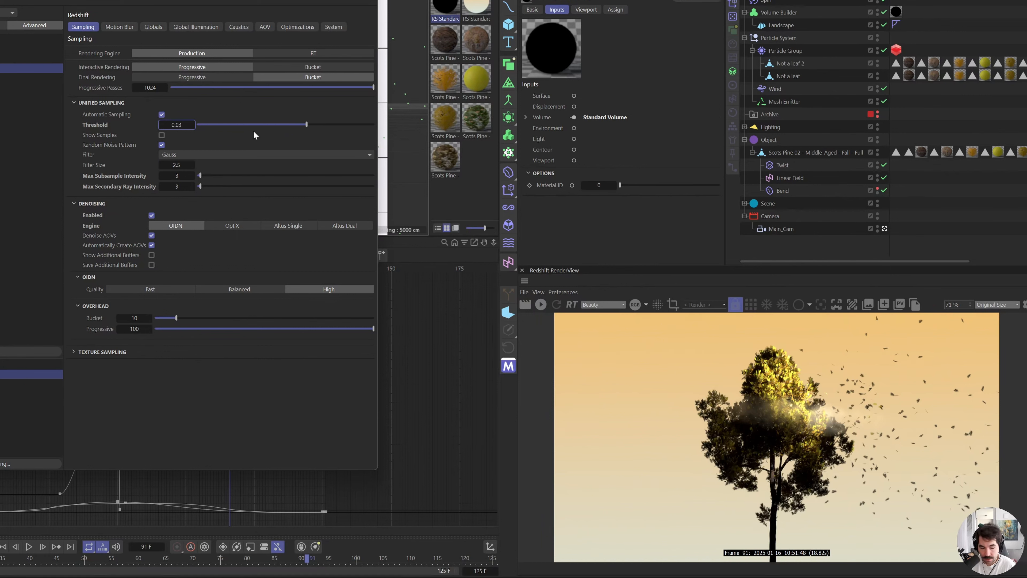
pyautogui.hotkey('ctrl', 'a')
pyautogui.write('0.05')
pyautogui.press('Return')
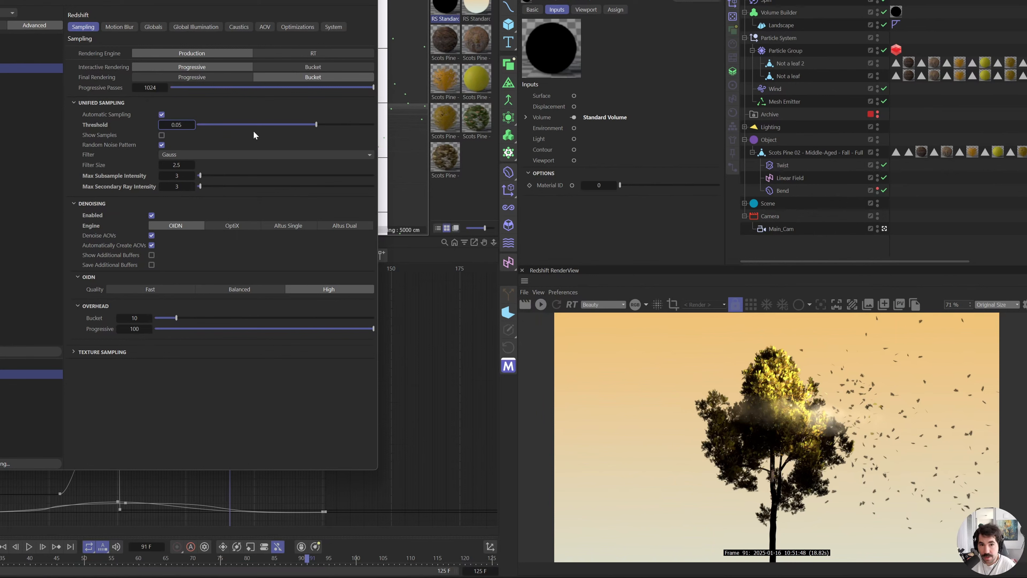
pyautogui.click(542, 305)
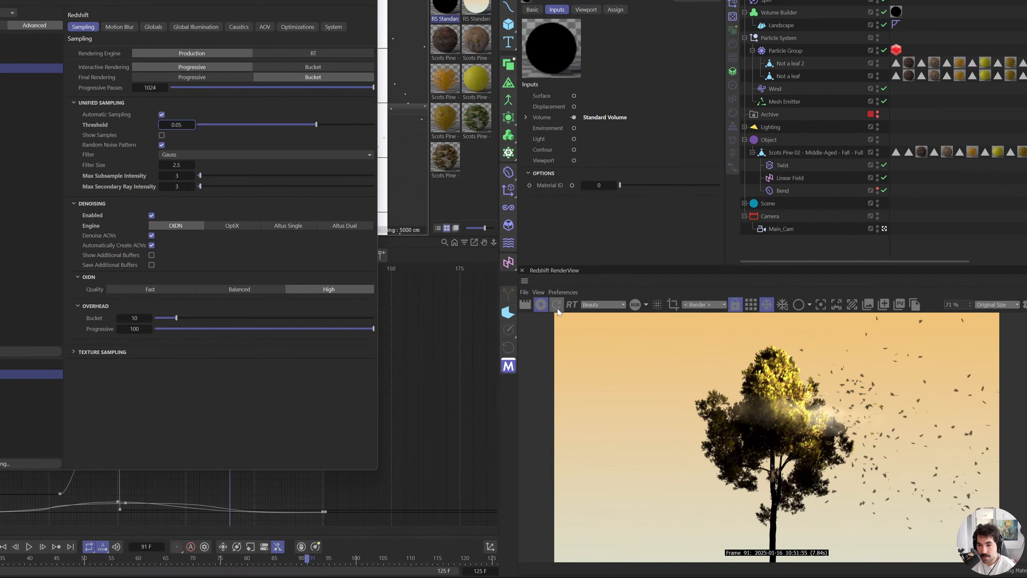
pyautogui.scroll(3, 770, 425)
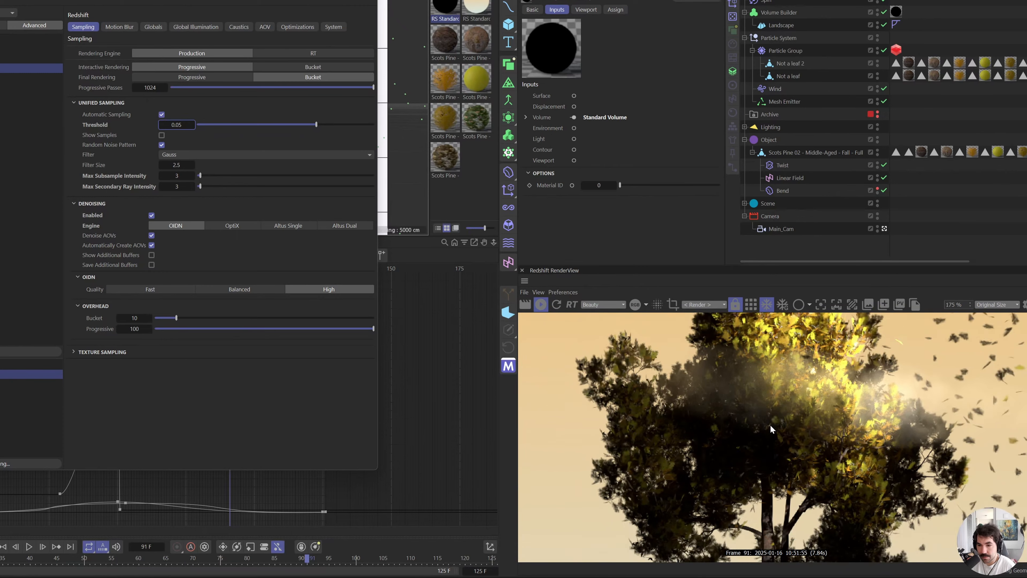
pyautogui.click(525, 304)
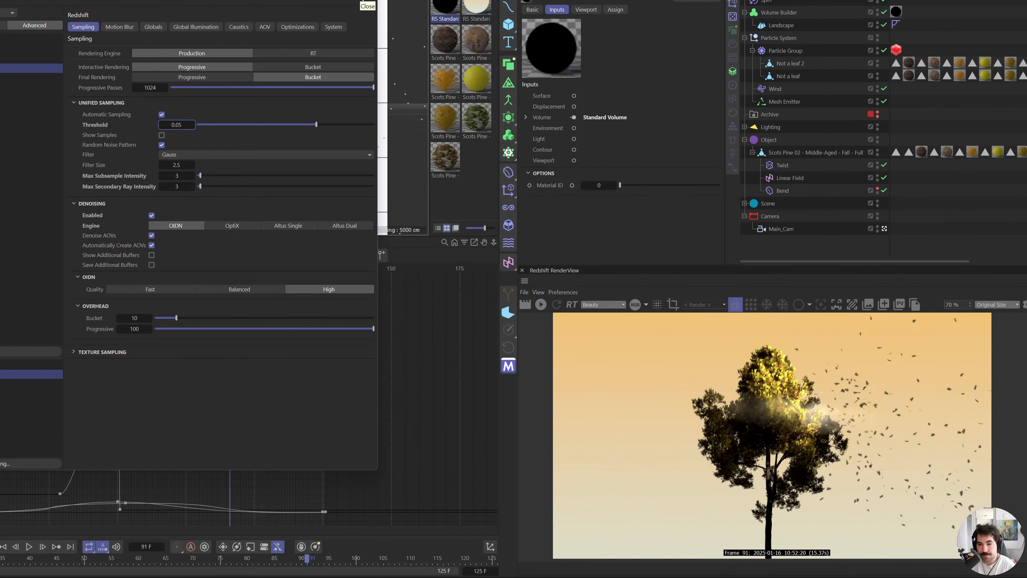
# Step: Close the render settings and bring up the additional render commands, including the Render Queue options
pyautogui.click(364, 1)
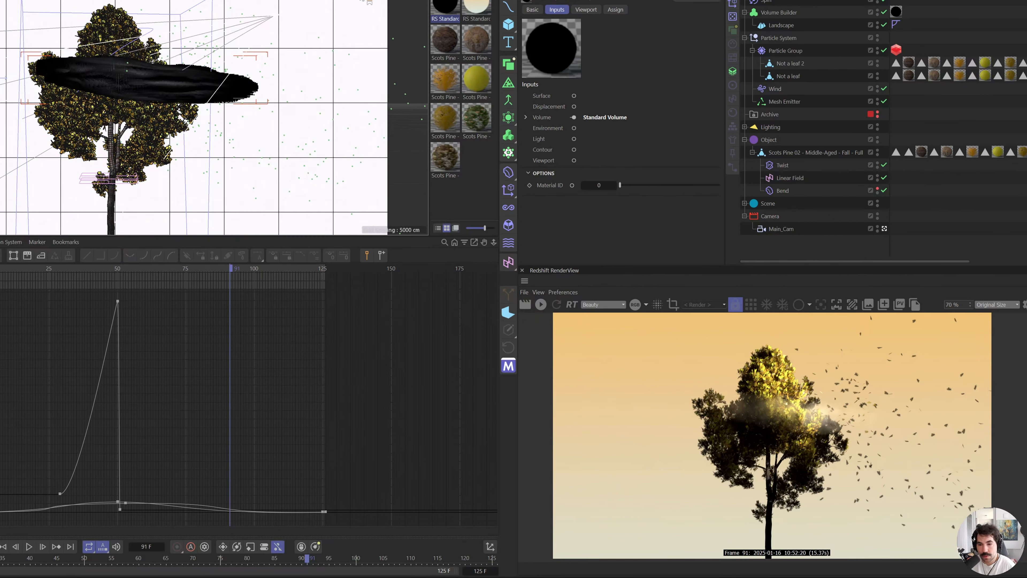
pyautogui.click(474, 1)
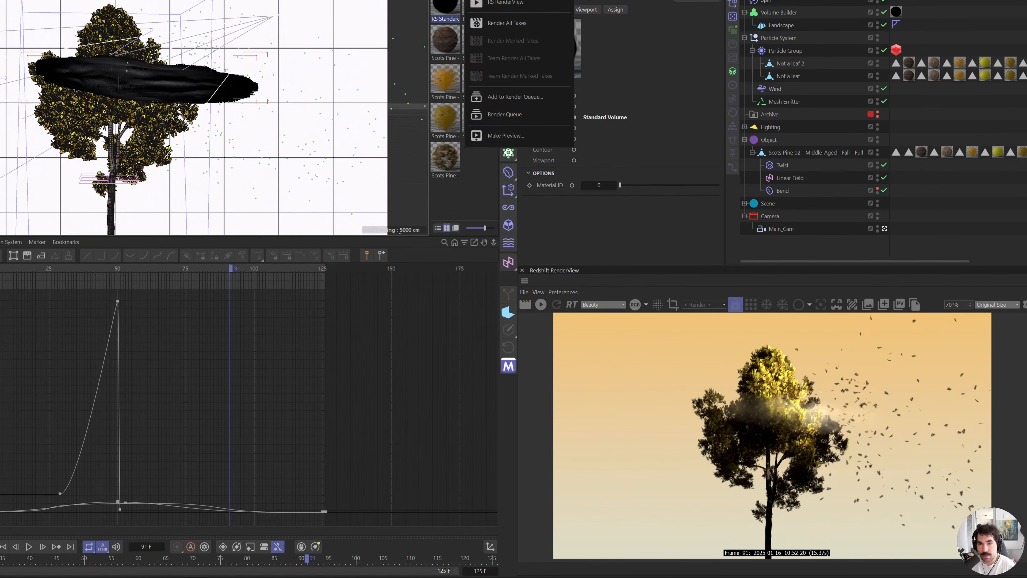